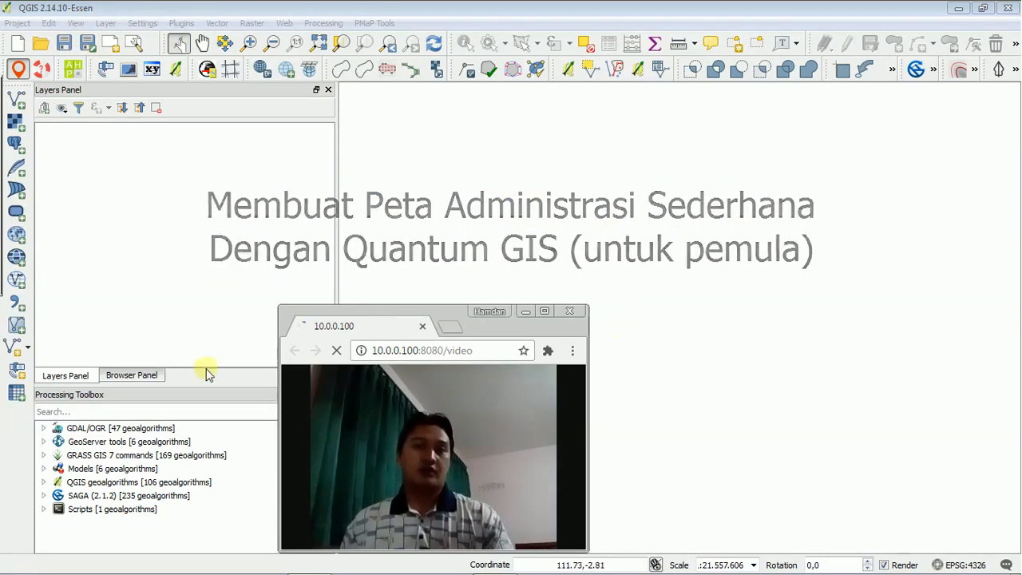
Add Indonesia_by_desa.shp from the SHP Base admin_indo bps folder to the map and show the layer list.
{"action": "left_click", "coordinate": [137, 374]}
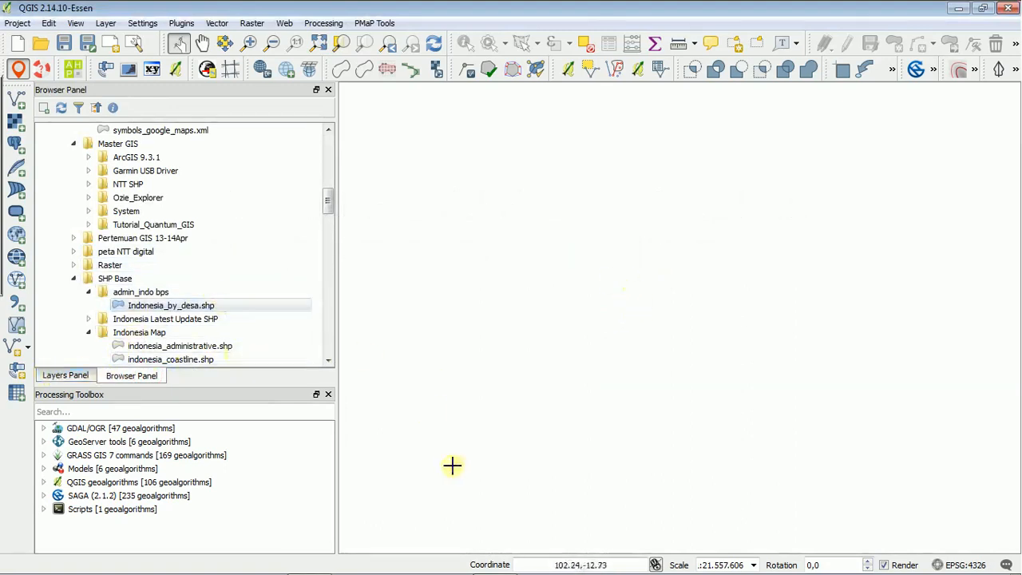
{"action": "left_click", "coordinate": [123, 304]}
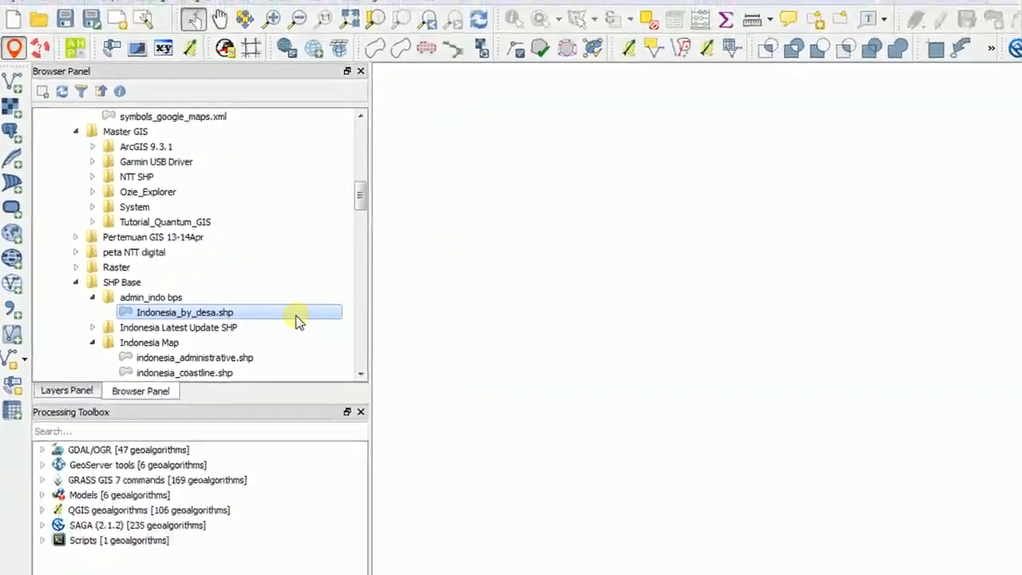
{"action": "double_click", "coordinate": [274, 305]}
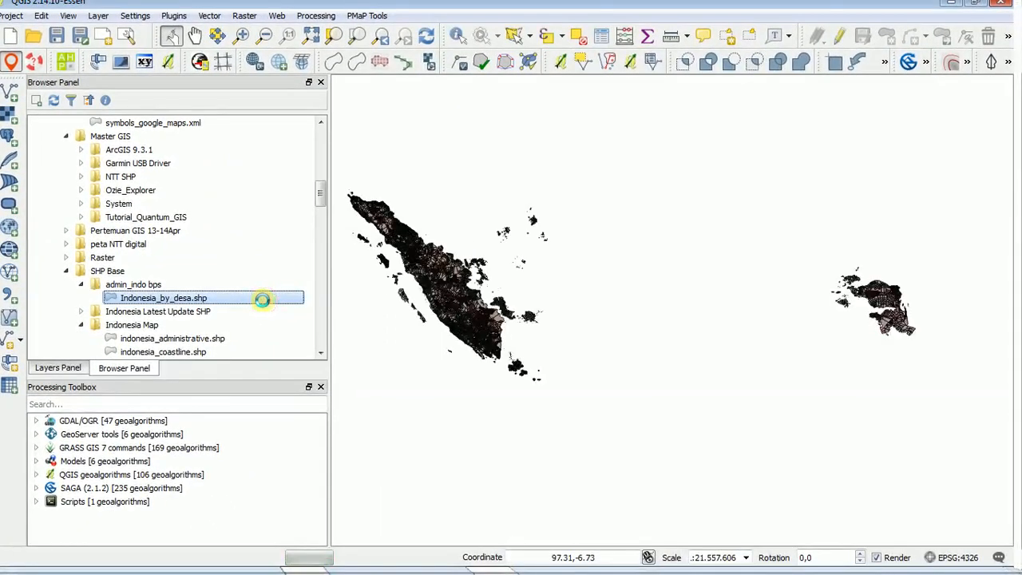
{"action": "left_click", "coordinate": [70, 371]}
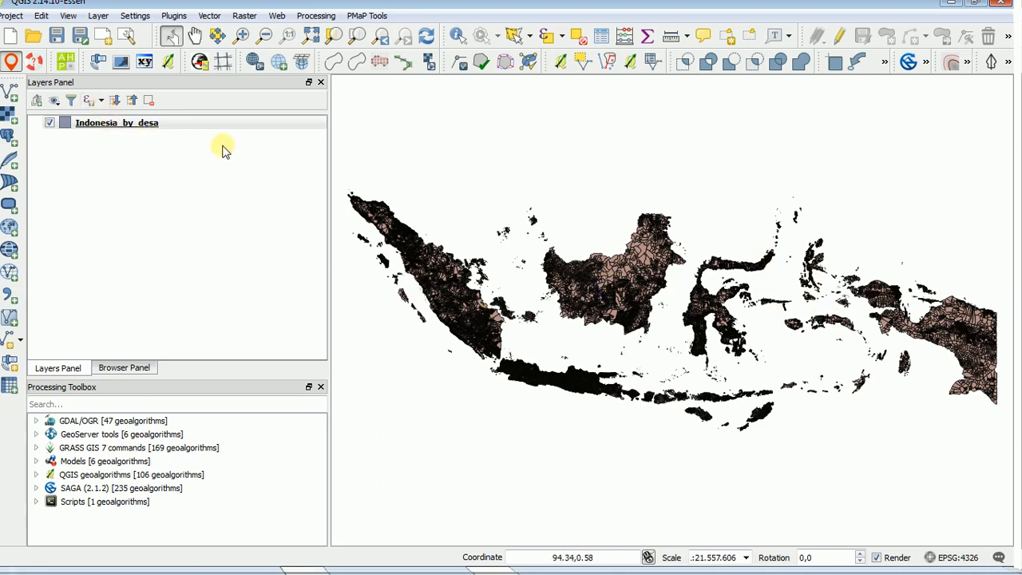
Examine the attribute fields and records of the Indonesia_by_desa layer, then close its attribute table.
{"action": "left_click", "coordinate": [164, 125]}
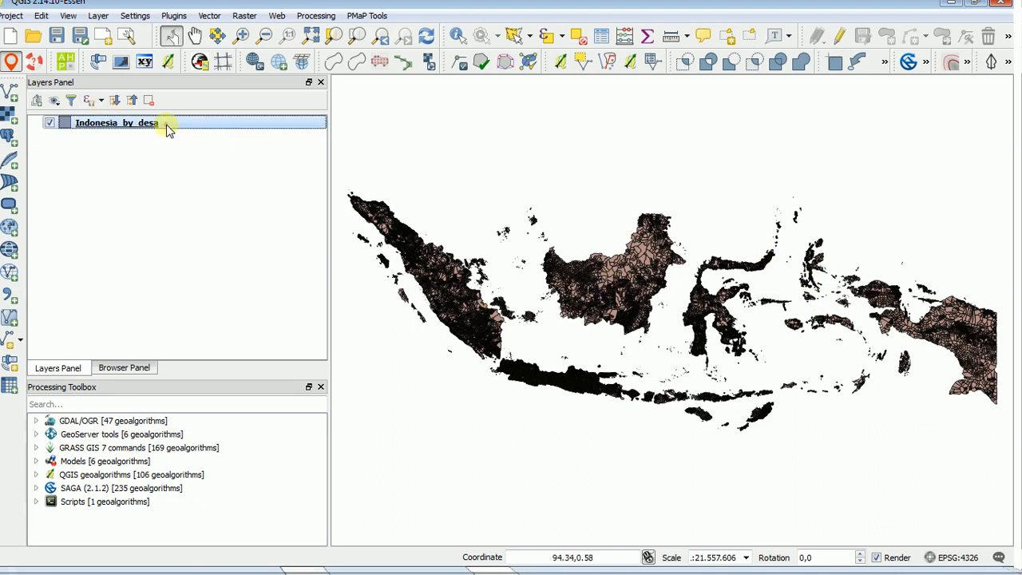
{"action": "left_click", "coordinate": [600, 38]}
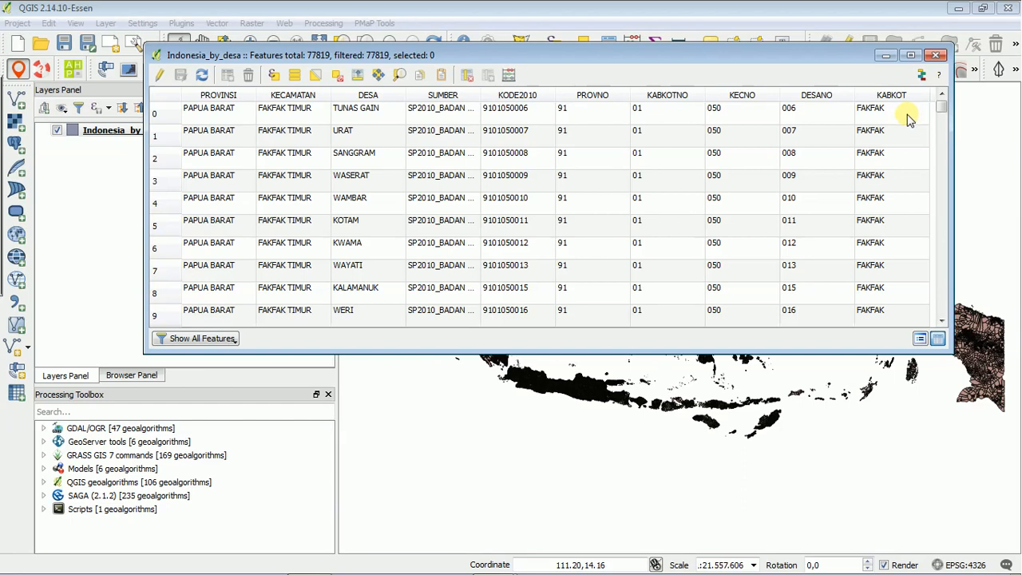
{"action": "left_click", "coordinate": [942, 152]}
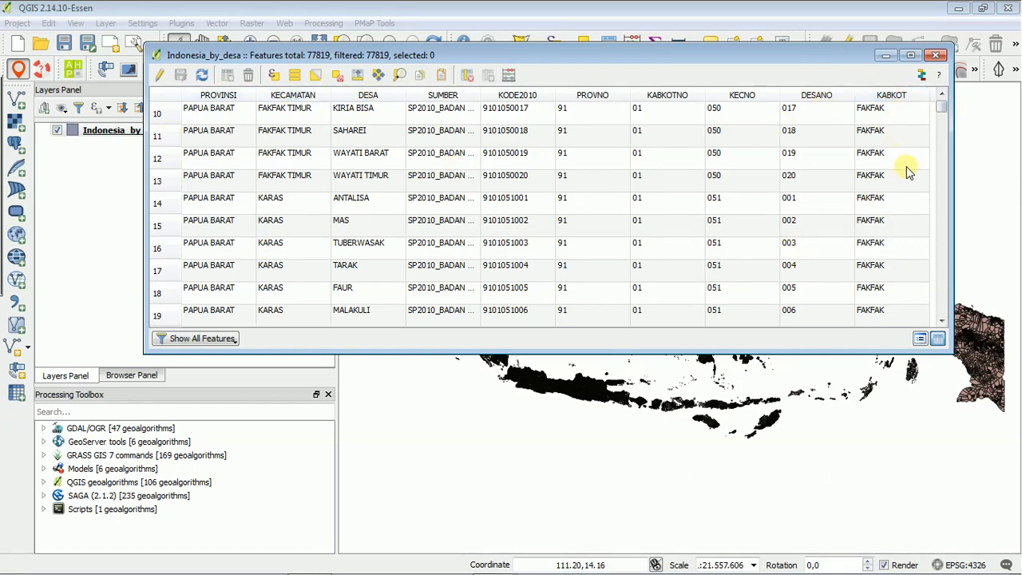
{"action": "left_click", "coordinate": [937, 55]}
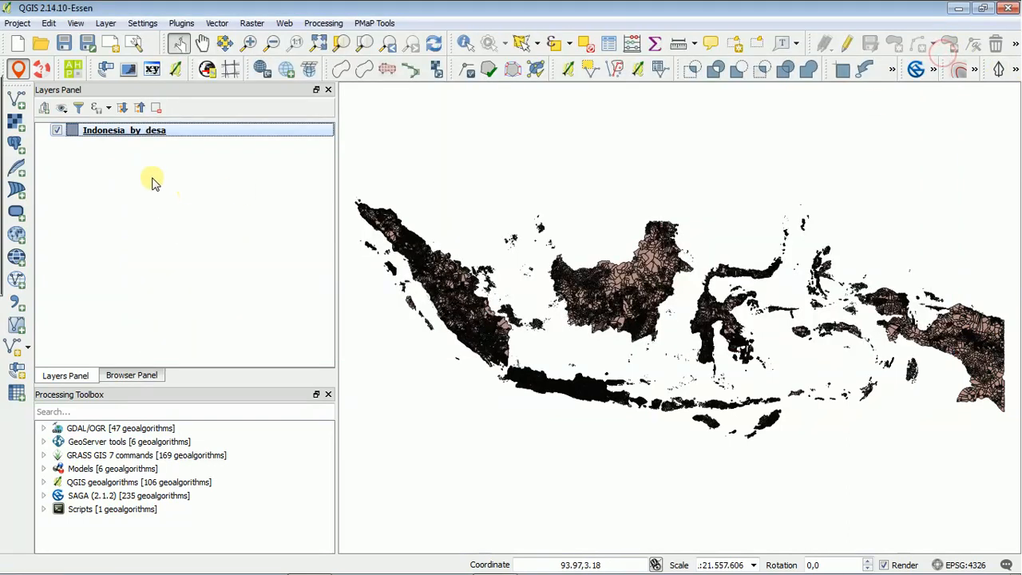
Export the Indonesia_by_desa layer as an ESRI Shapefile named NTT_Kab_Kupang in D:/Belajar QGIS and add it to the map.
{"action": "right_click", "coordinate": [142, 131]}
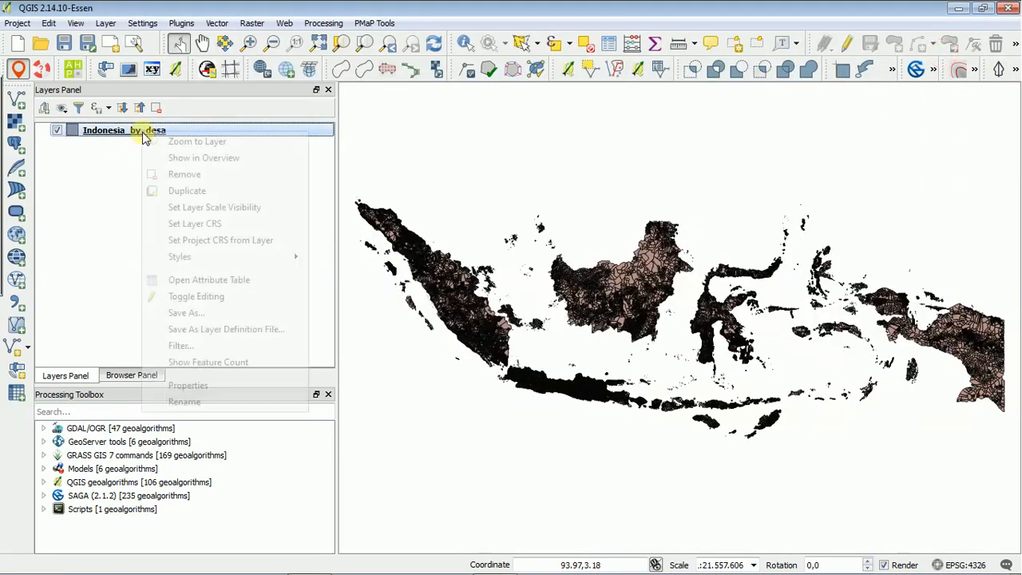
{"action": "left_click", "coordinate": [195, 314]}
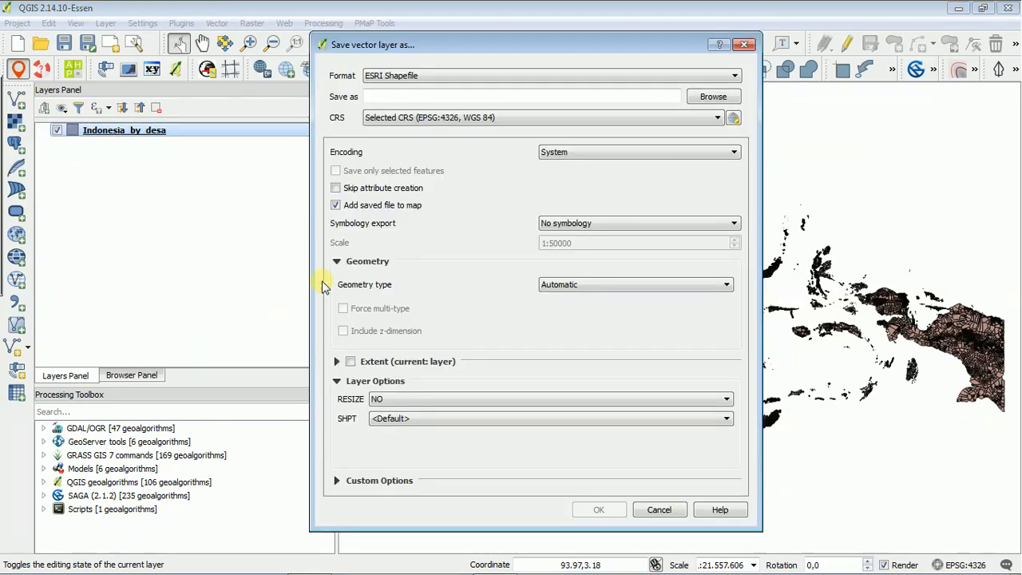
{"action": "left_click", "coordinate": [715, 97]}
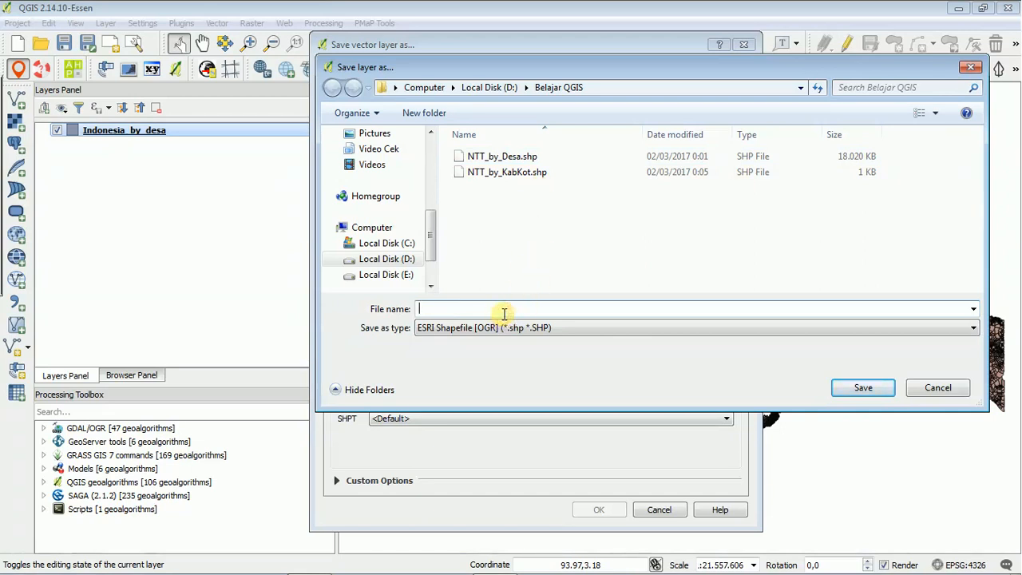
{"action": "type", "text": "NTT"}
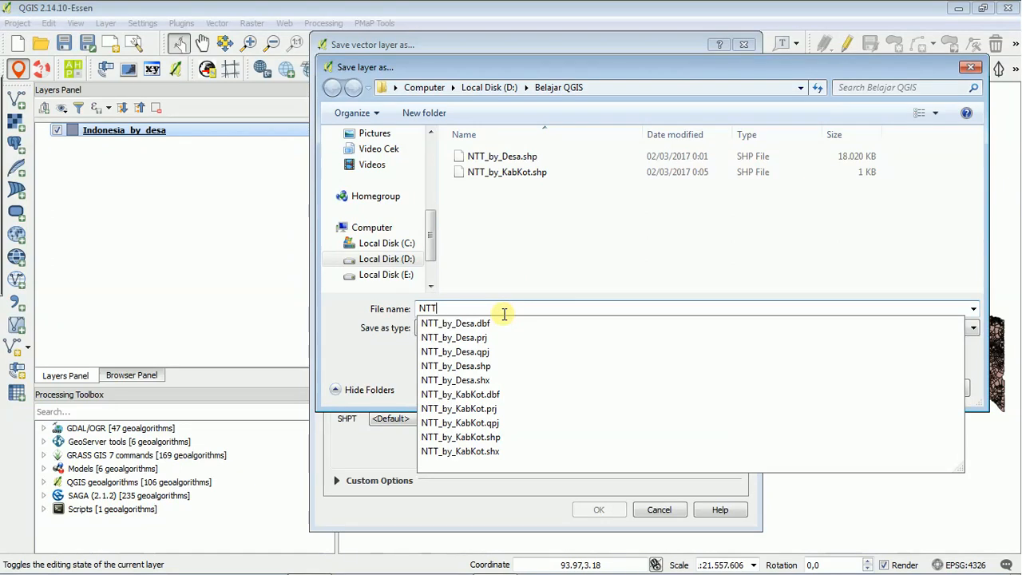
{"action": "type", "text": "_Kab_Kupang"}
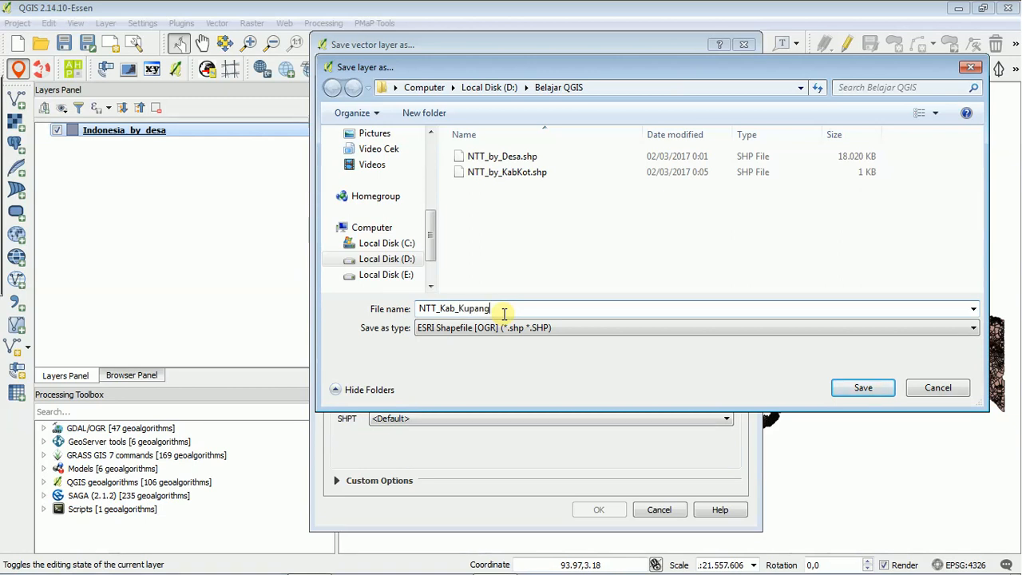
{"action": "left_click", "coordinate": [878, 388]}
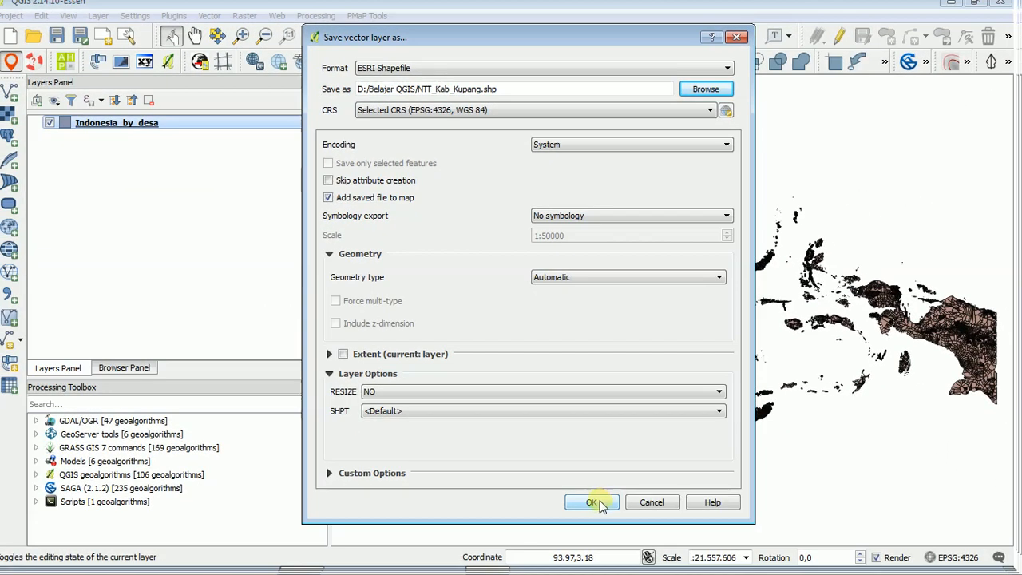
{"action": "left_click", "coordinate": [600, 515]}
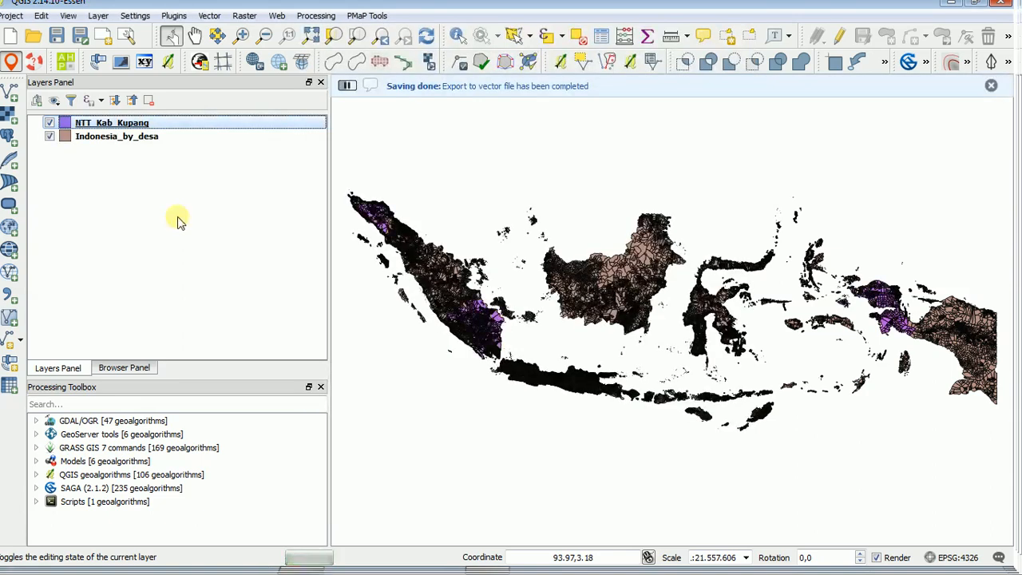
{"action": "mouse_move", "coordinate": [485, 572]}
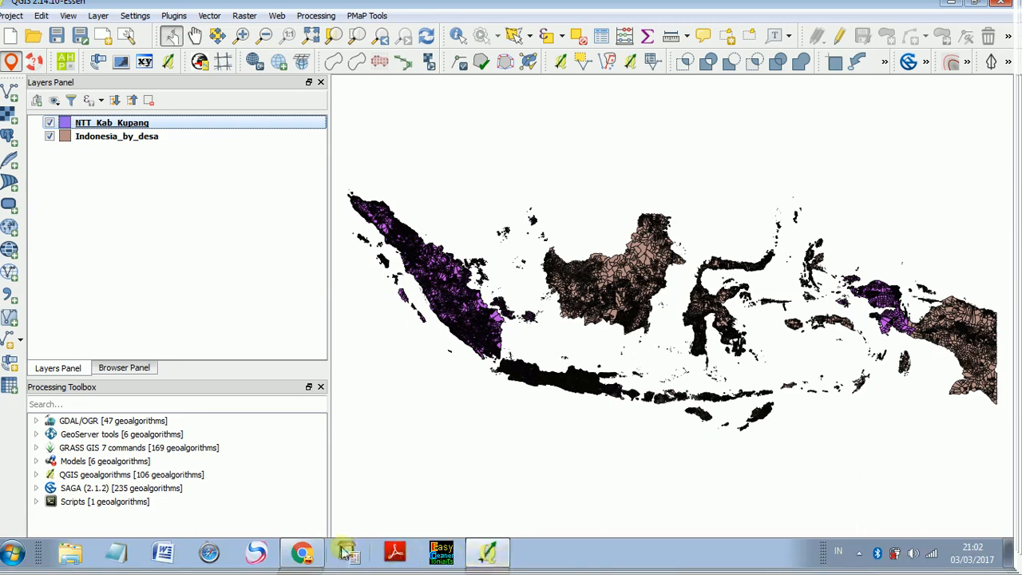
{"action": "left_click", "coordinate": [301, 551]}
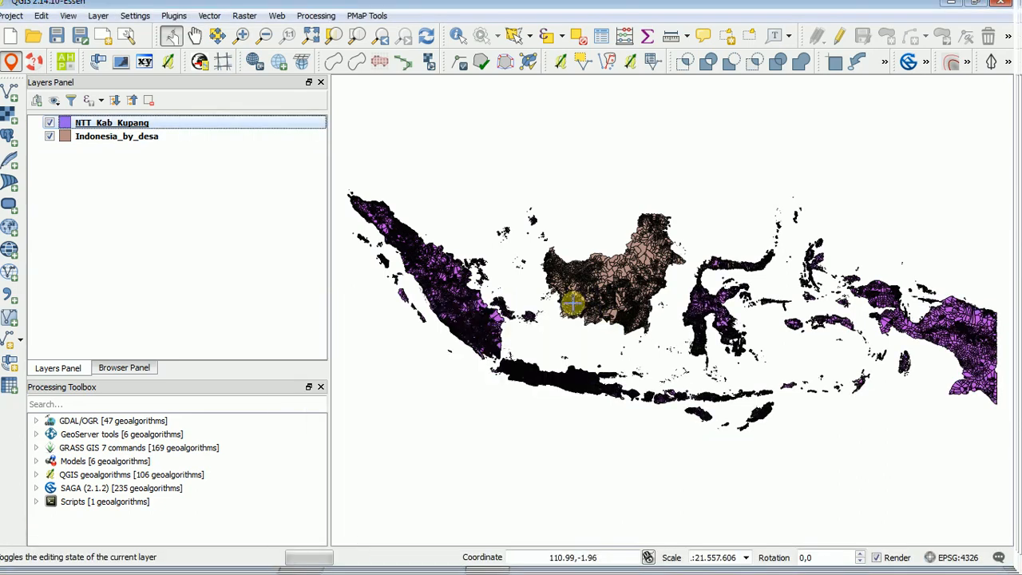
{"action": "left_click", "coordinate": [563, 303]}
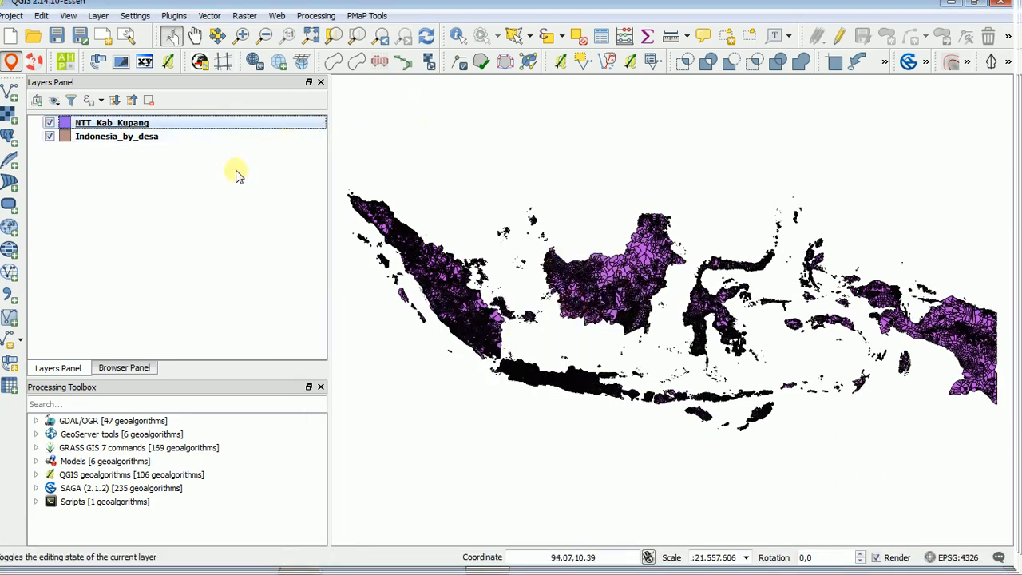
Remove the original Indonesia_by_desa layer from the project.
{"action": "left_click", "coordinate": [153, 138]}
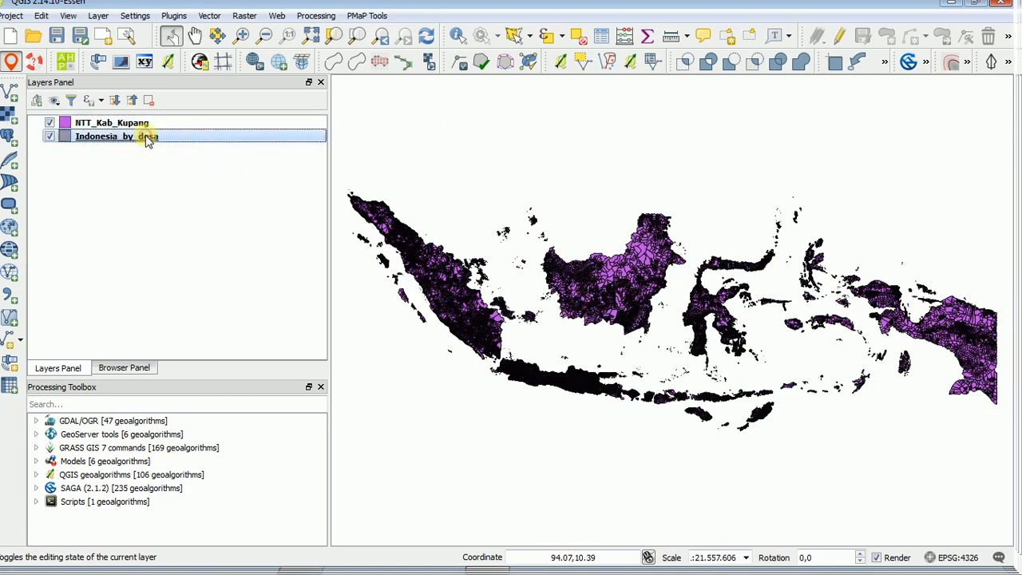
{"action": "right_click", "coordinate": [177, 139]}
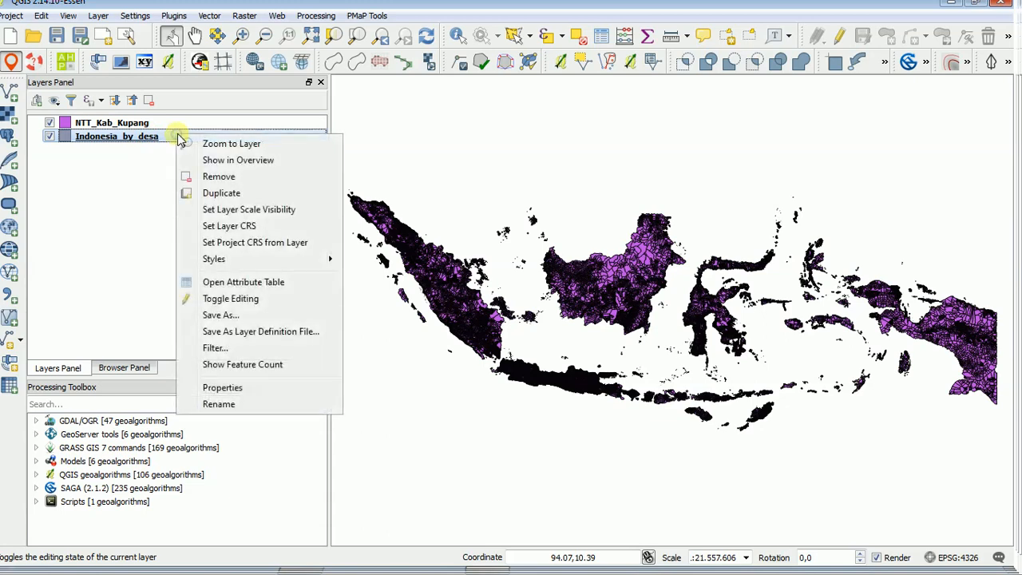
{"action": "left_click", "coordinate": [236, 177]}
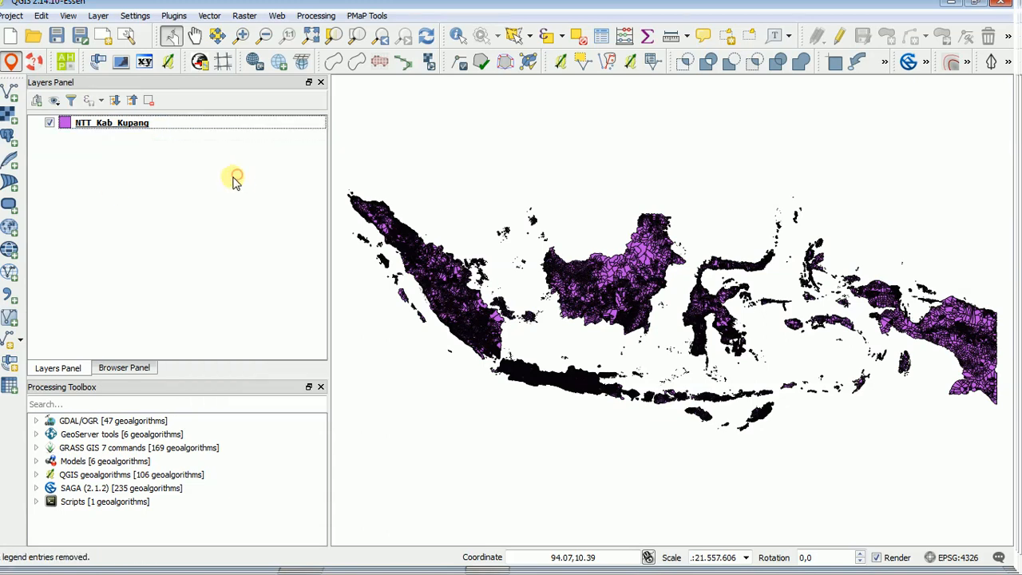
Open the attribute table of the NTT_Kab_Kupang layer and browse its records sorted by the KABKOT field.
{"action": "left_click", "coordinate": [124, 125]}
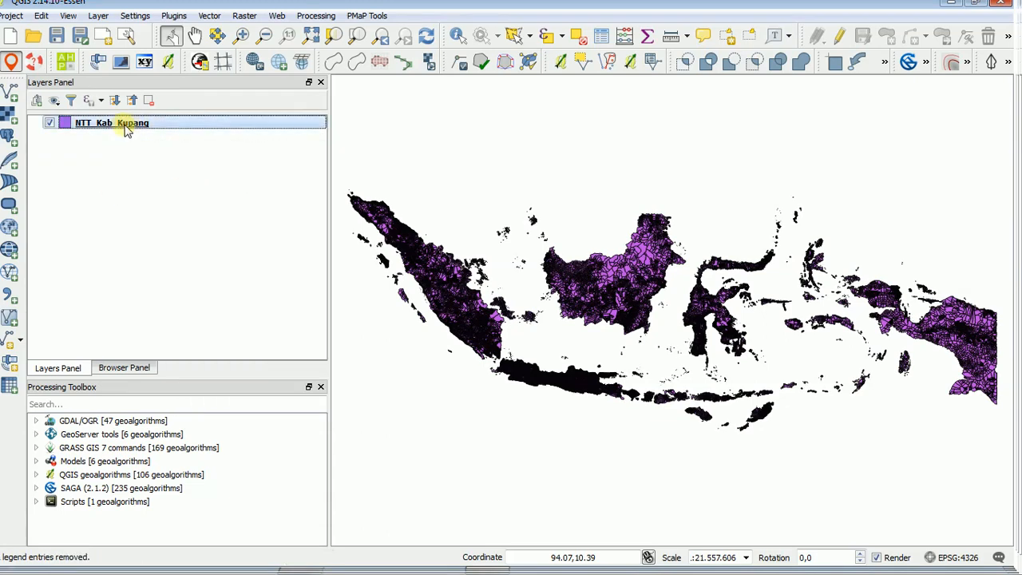
{"action": "left_click", "coordinate": [604, 44]}
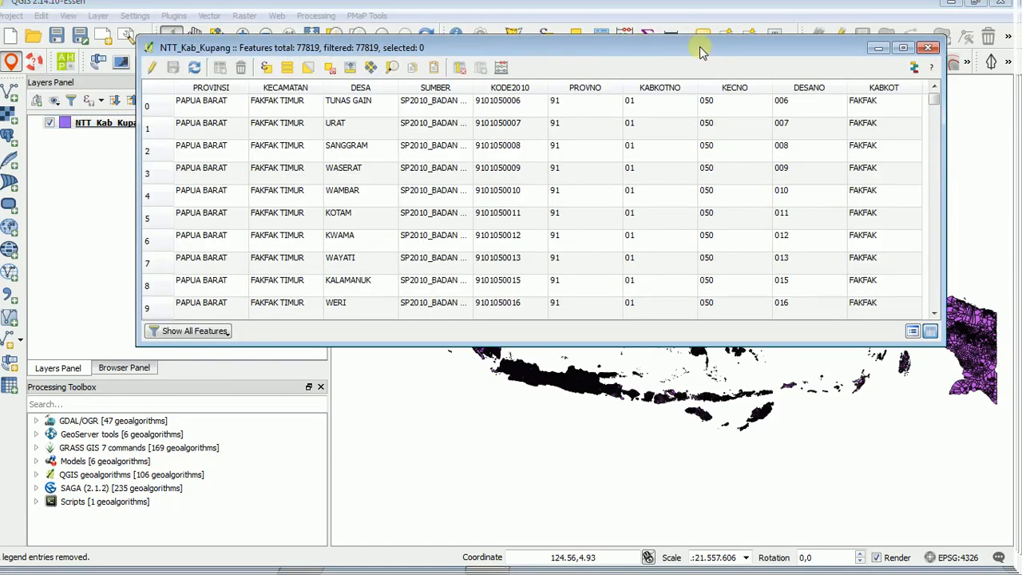
{"action": "left_click_drag", "start_coordinate": [691, 45], "coordinate": [688, 108]}
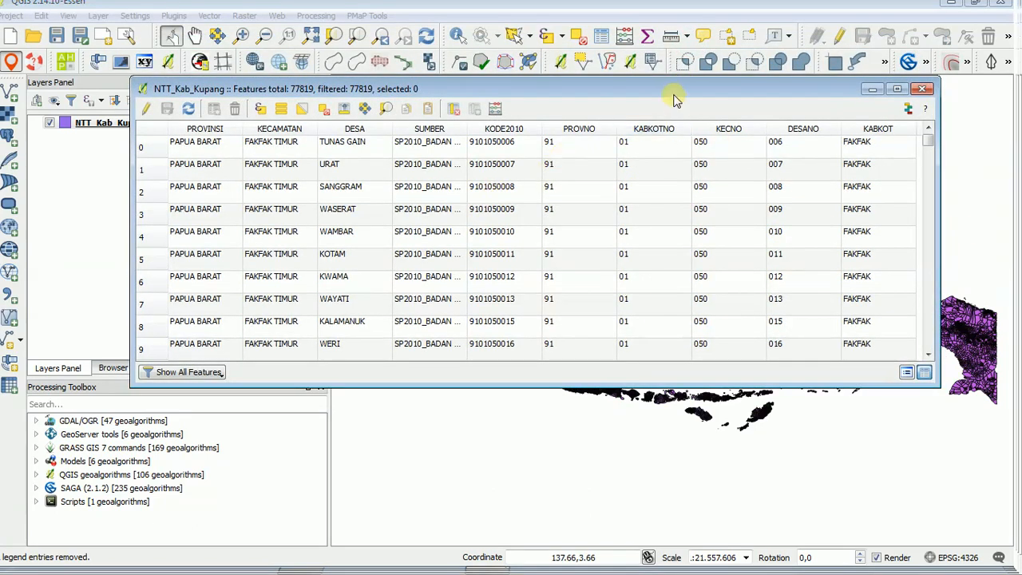
{"action": "left_click_drag", "start_coordinate": [671, 93], "coordinate": [652, 66]}
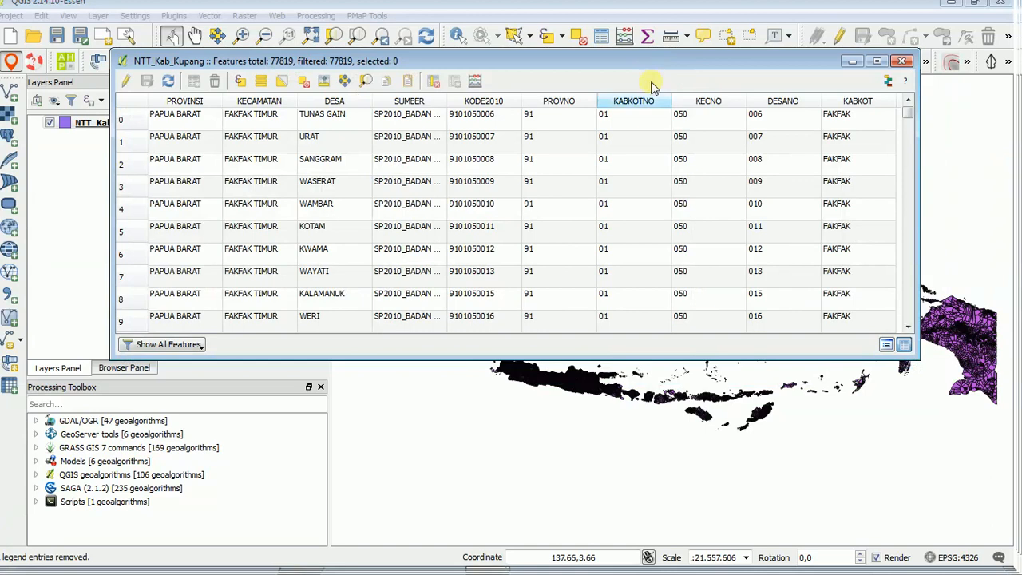
{"action": "left_click_drag", "start_coordinate": [908, 114], "coordinate": [918, 201]}
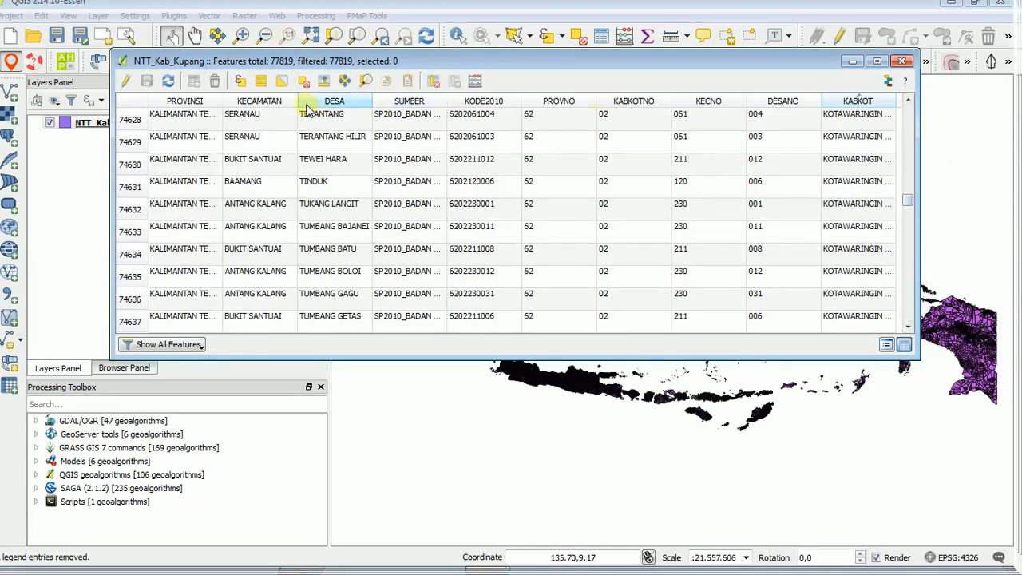
Start a select-by-expression query on NTT_Kab_Kupang with the KABKOT field followed by the IS operator.
{"action": "left_click", "coordinate": [241, 82]}
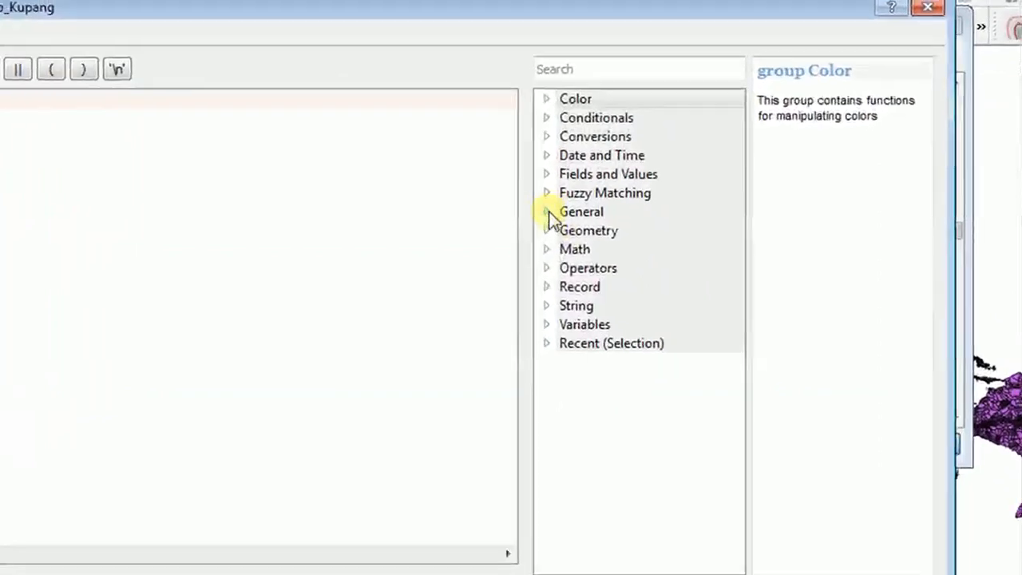
{"action": "left_click", "coordinate": [546, 174]}
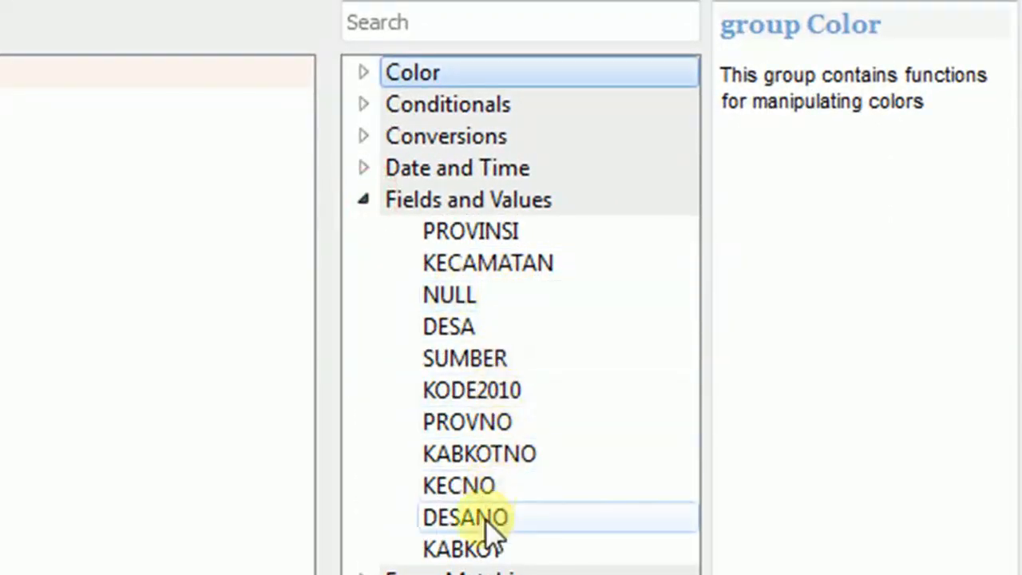
{"action": "double_click", "coordinate": [471, 543]}
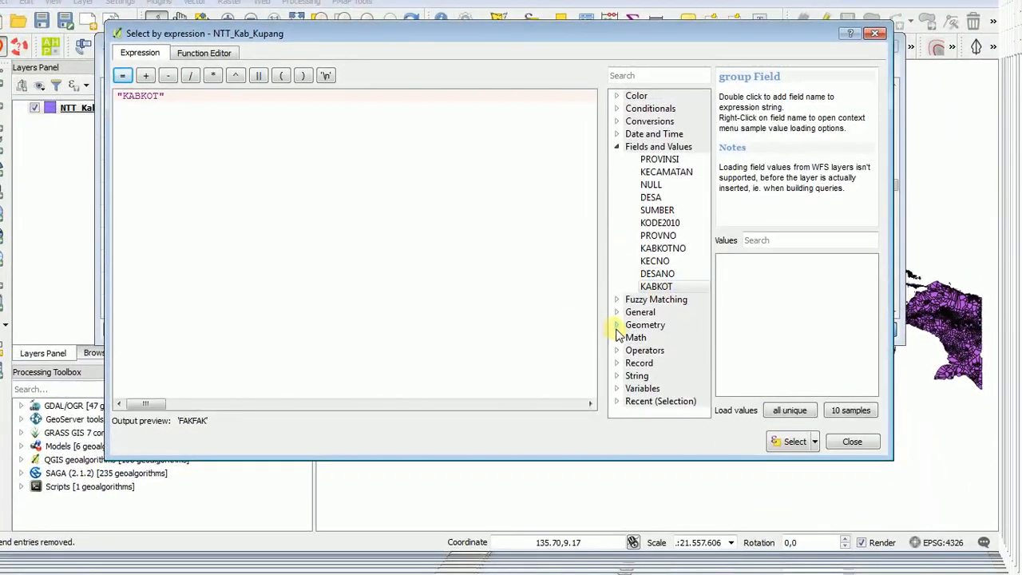
{"action": "left_click", "coordinate": [621, 353]}
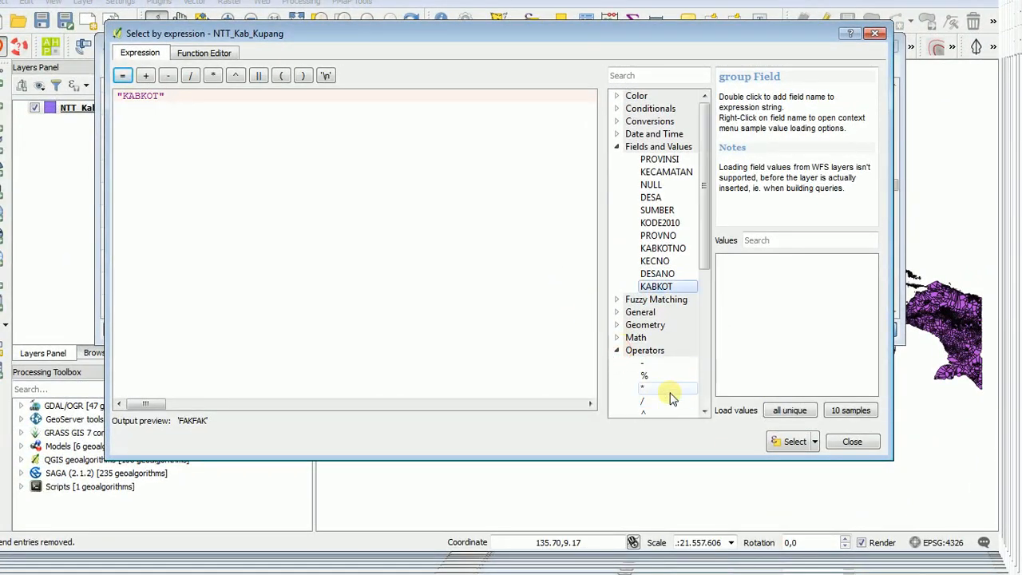
{"action": "scroll", "coordinate": [656, 376], "scroll_direction": "down", "scroll_amount": 2}
{"action": "scroll", "coordinate": [656, 357], "scroll_direction": "down", "scroll_amount": 4}
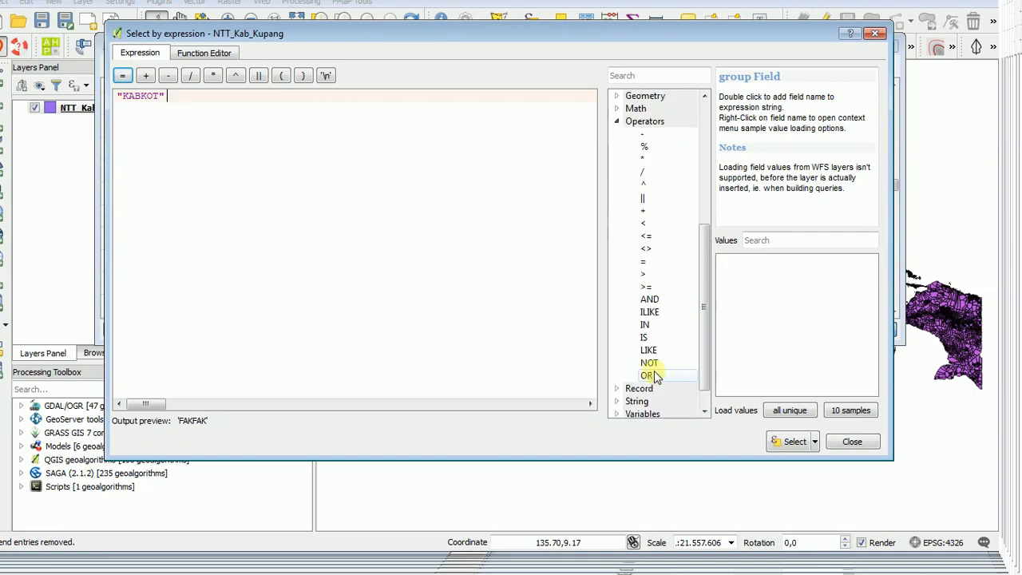
{"action": "double_click", "coordinate": [645, 337]}
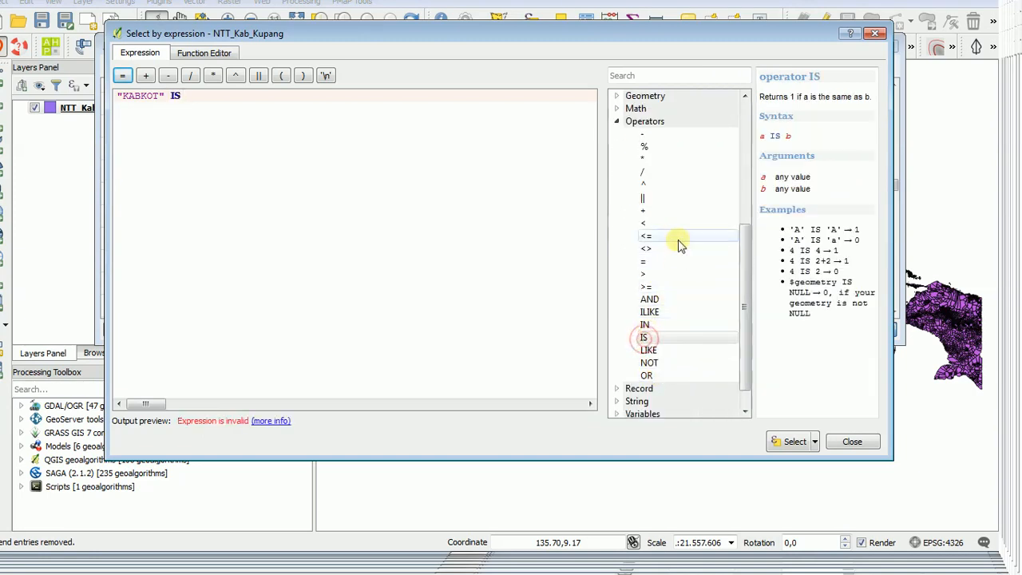
Complete the expression as "KABKOT" IS 'KUPANG' using the field's unique values, select the matching features and close the query.
{"action": "scroll", "coordinate": [722, 256], "scroll_direction": "up", "scroll_amount": 3}
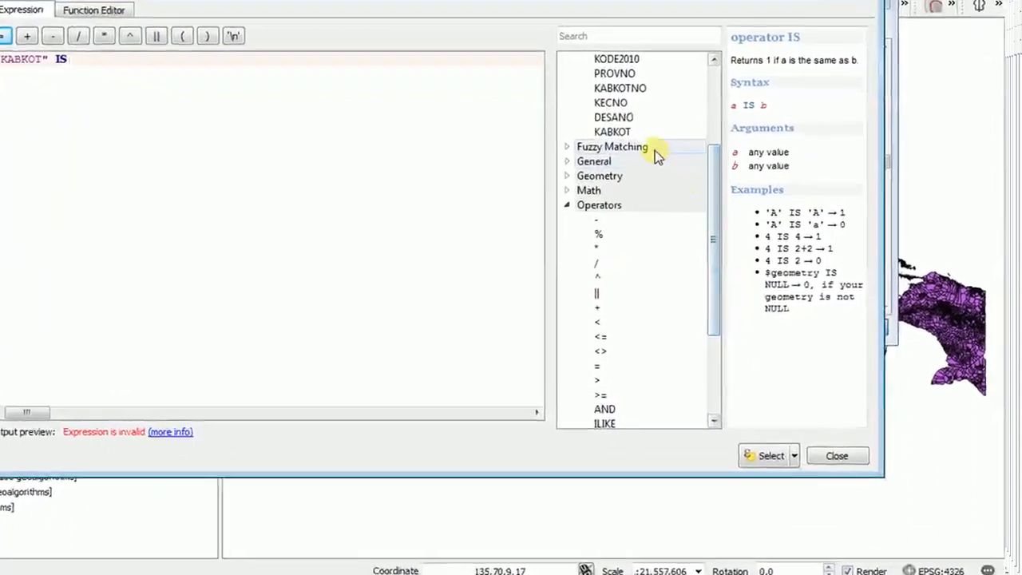
{"action": "left_click", "coordinate": [615, 131]}
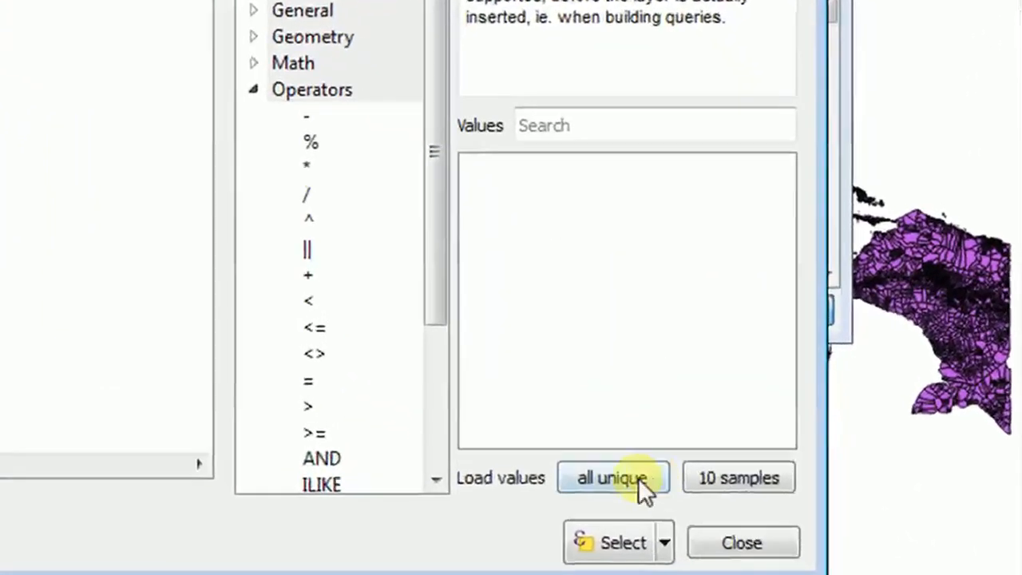
{"action": "left_click", "coordinate": [604, 484]}
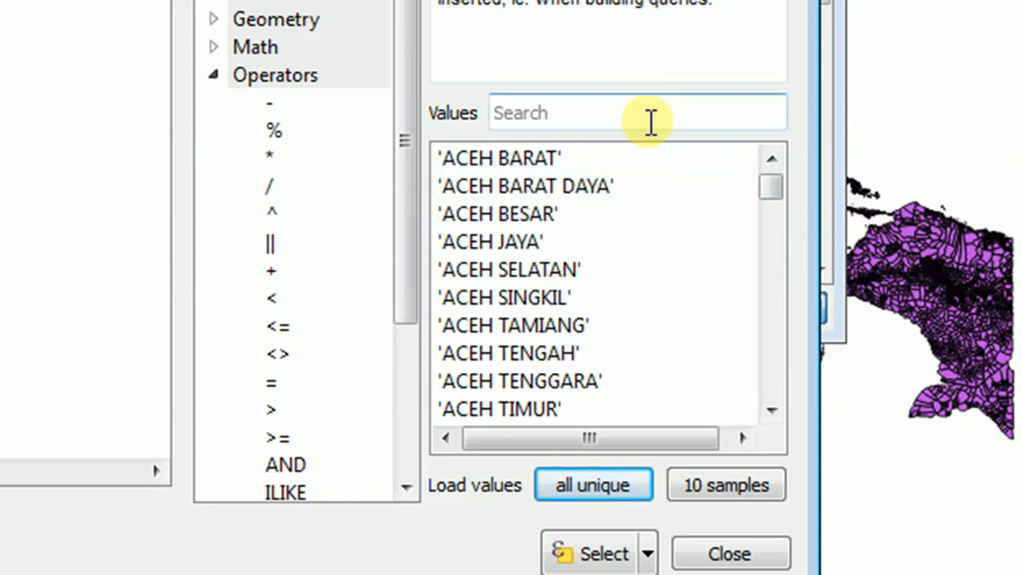
{"action": "left_click", "coordinate": [651, 121]}
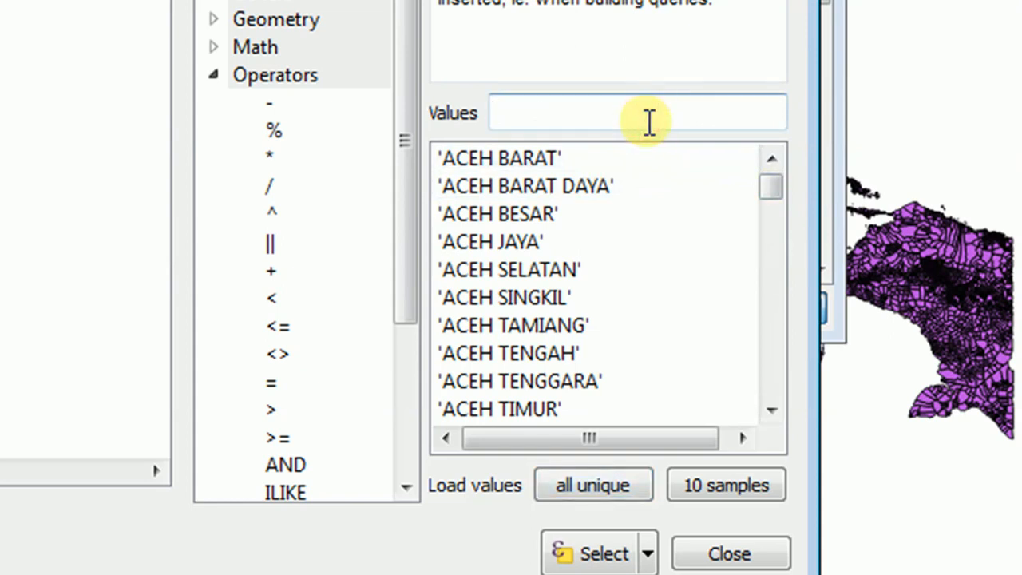
{"action": "type", "text": "kupang"}
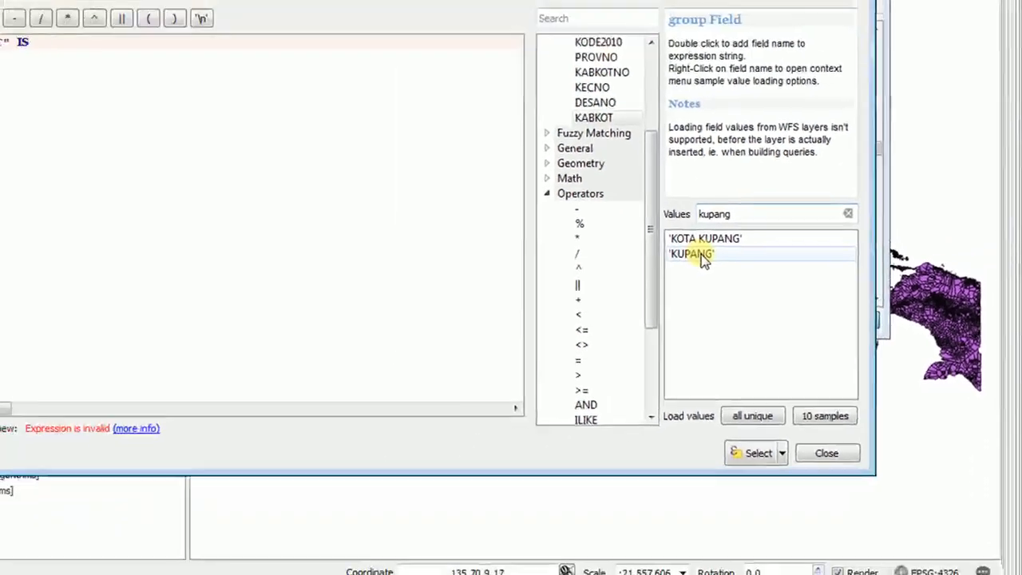
{"action": "double_click", "coordinate": [498, 189]}
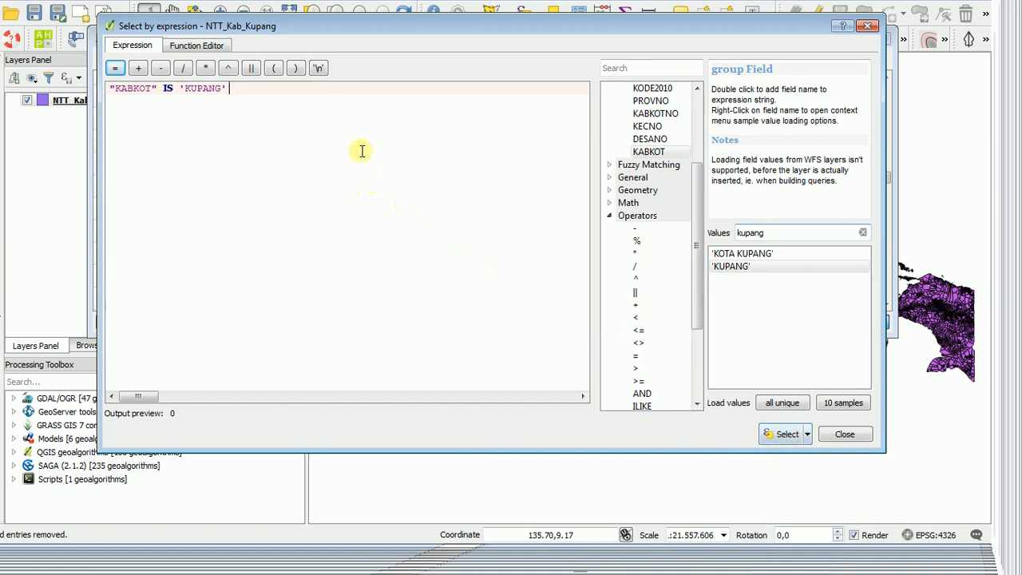
{"action": "left_click", "coordinate": [787, 435]}
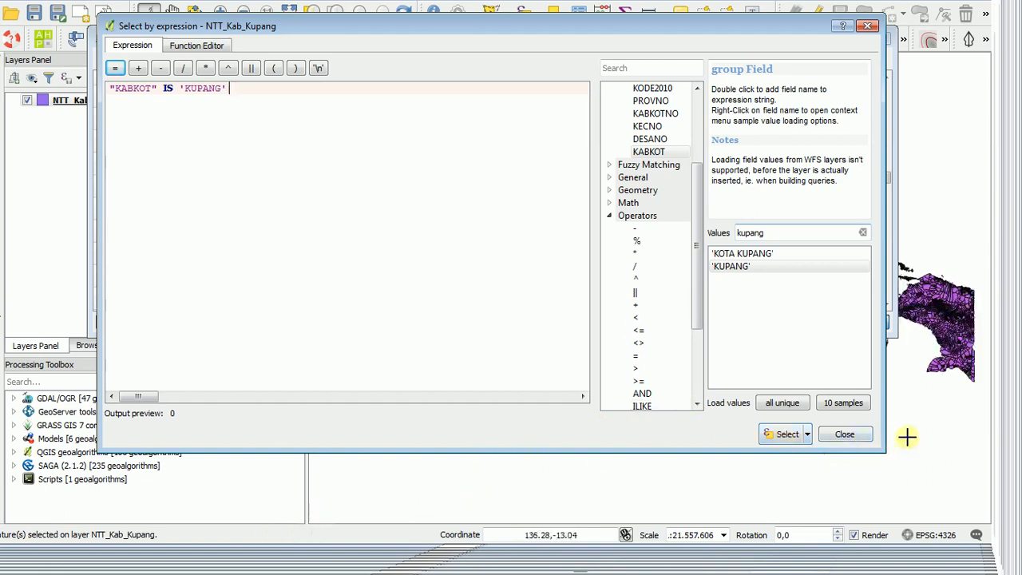
{"action": "left_click", "coordinate": [844, 434]}
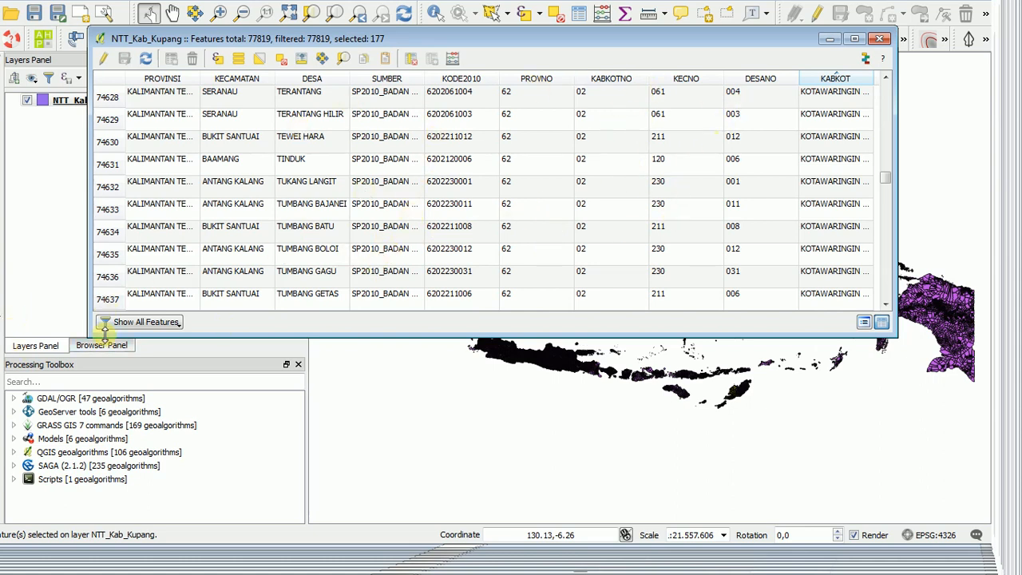
Show only the selected features in the attribute table to check them, and return to showing all features.
{"action": "left_click", "coordinate": [179, 327]}
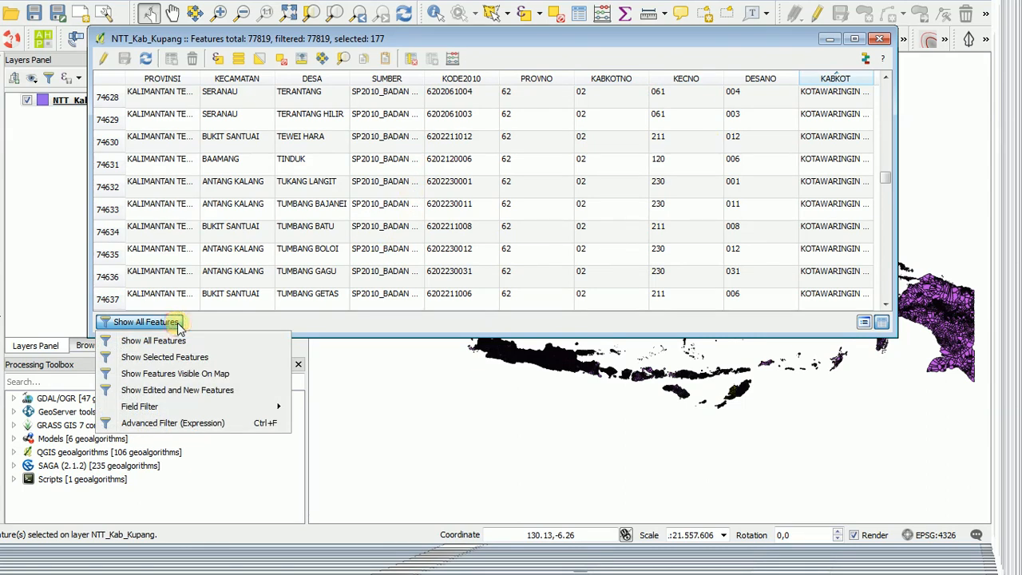
{"action": "left_click", "coordinate": [182, 361]}
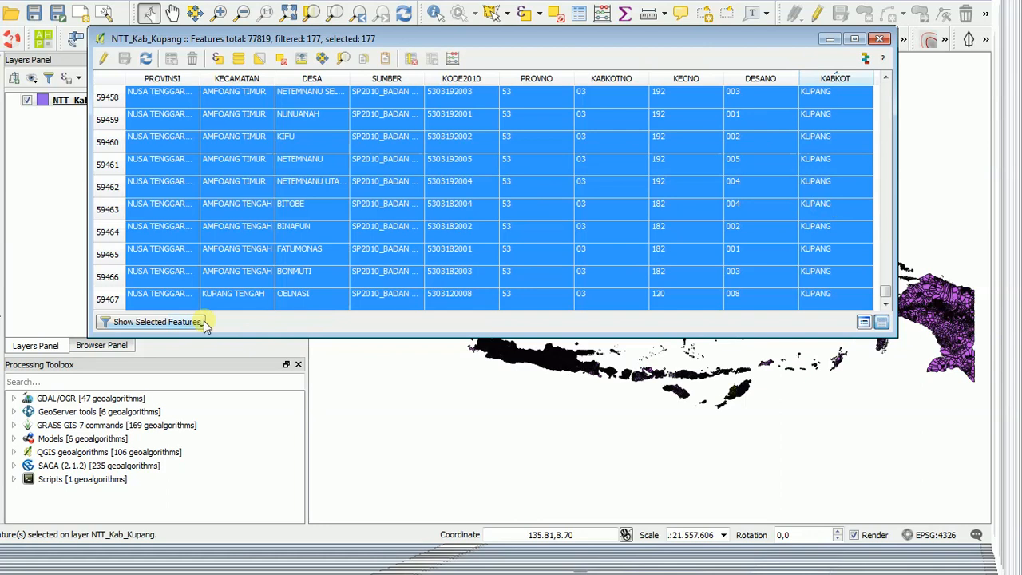
{"action": "left_click", "coordinate": [157, 322]}
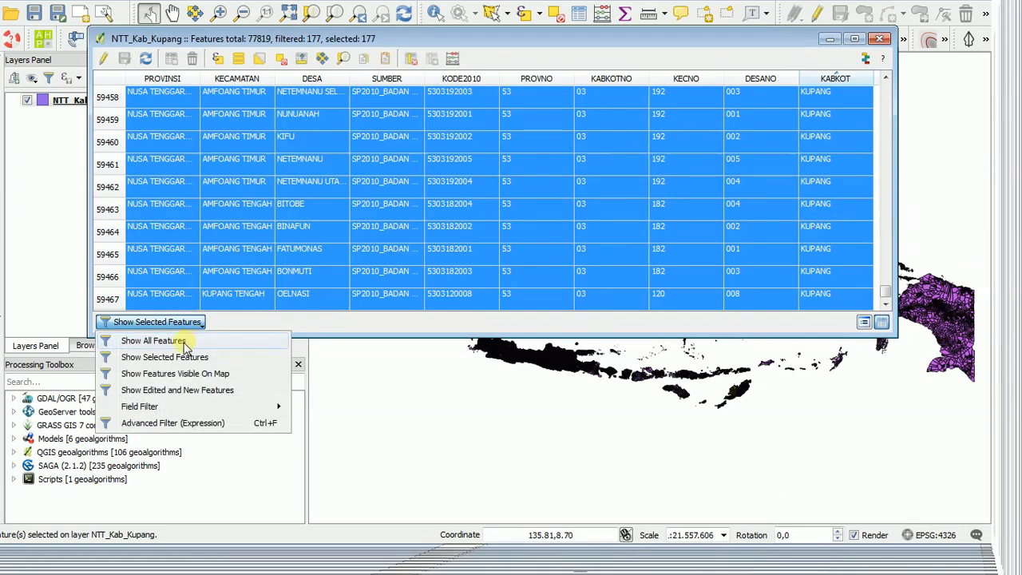
{"action": "left_click", "coordinate": [184, 341]}
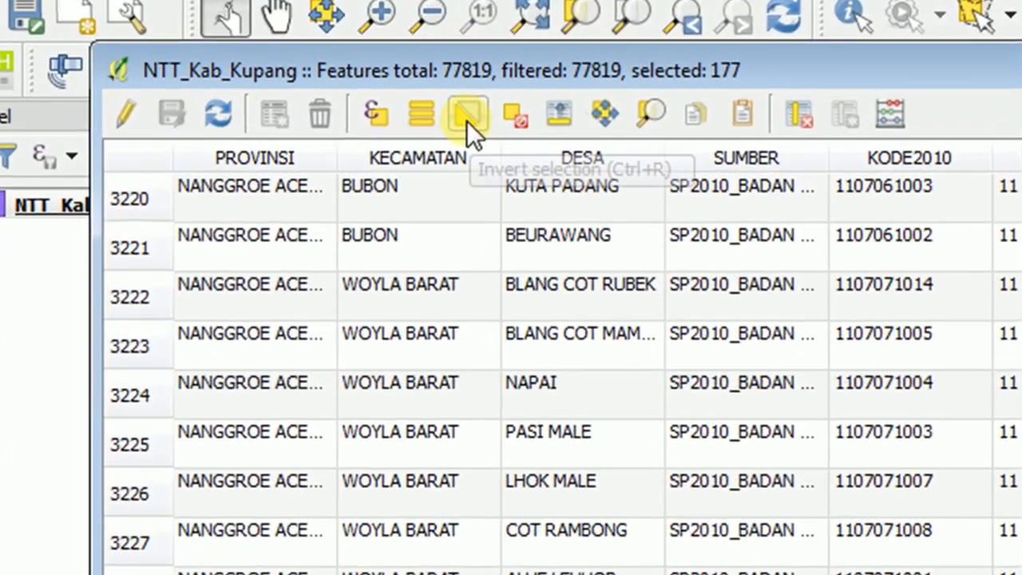
Invert the selection, enable editing on NTT_Kab_Kupang and delete every feature outside the Kupang regency.
{"action": "left_click", "coordinate": [467, 121]}
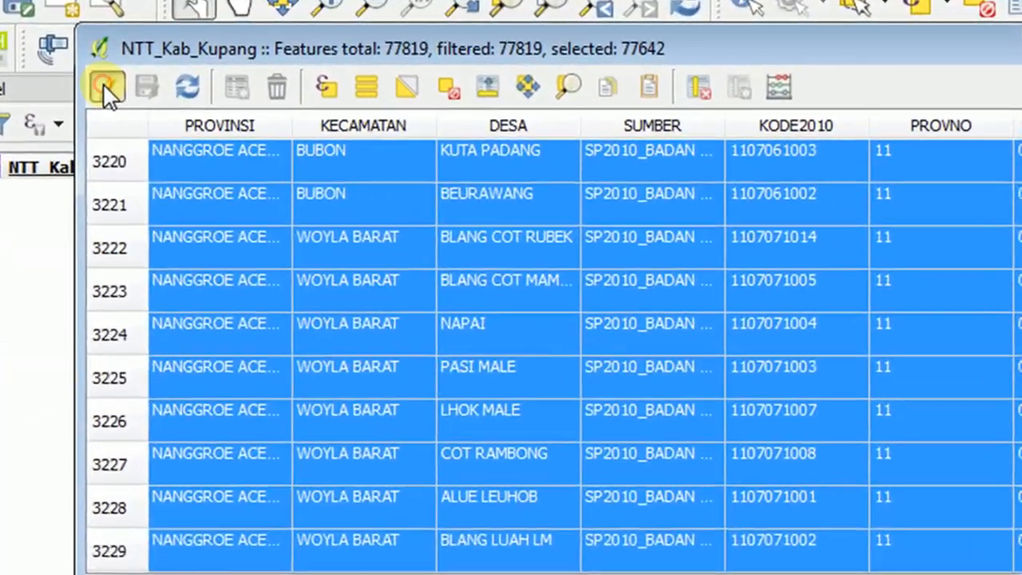
{"action": "left_click", "coordinate": [102, 74]}
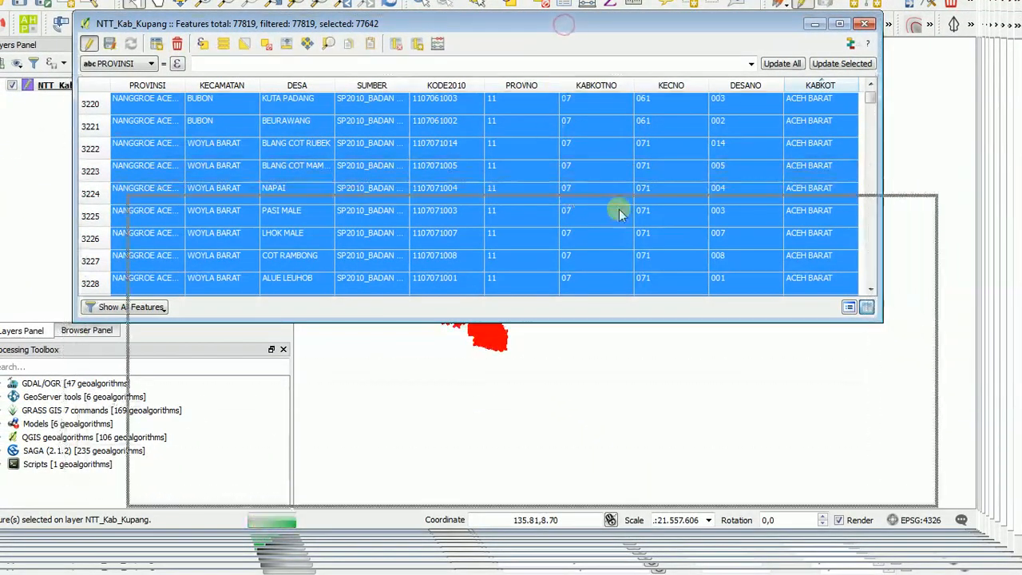
{"action": "left_click_drag", "start_coordinate": [564, 29], "coordinate": [323, 0]}
{"action": "left_click_drag", "start_coordinate": [479, 0], "coordinate": [321, 0]}
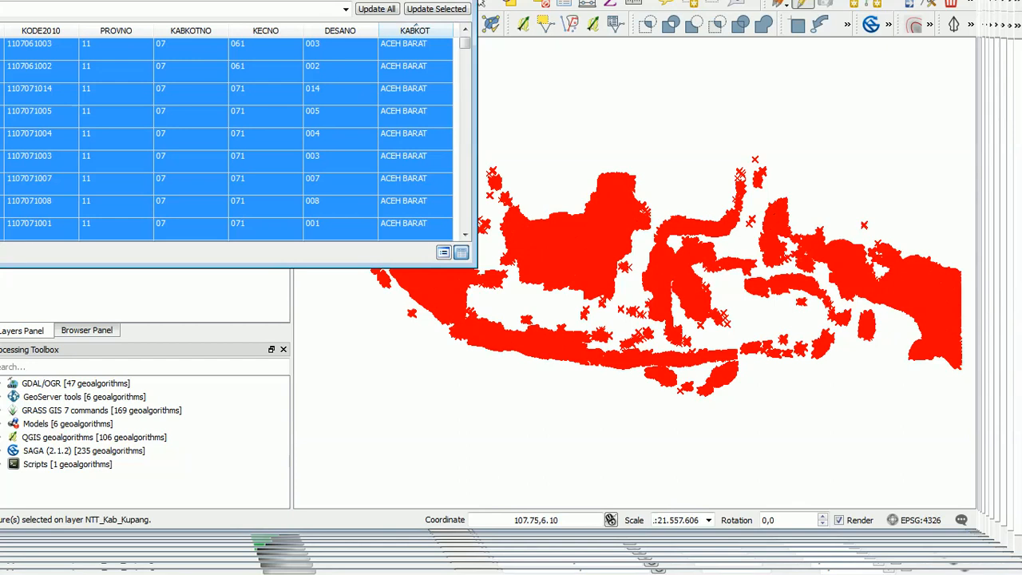
{"action": "left_click_drag", "start_coordinate": [173, 0], "coordinate": [644, 57]}
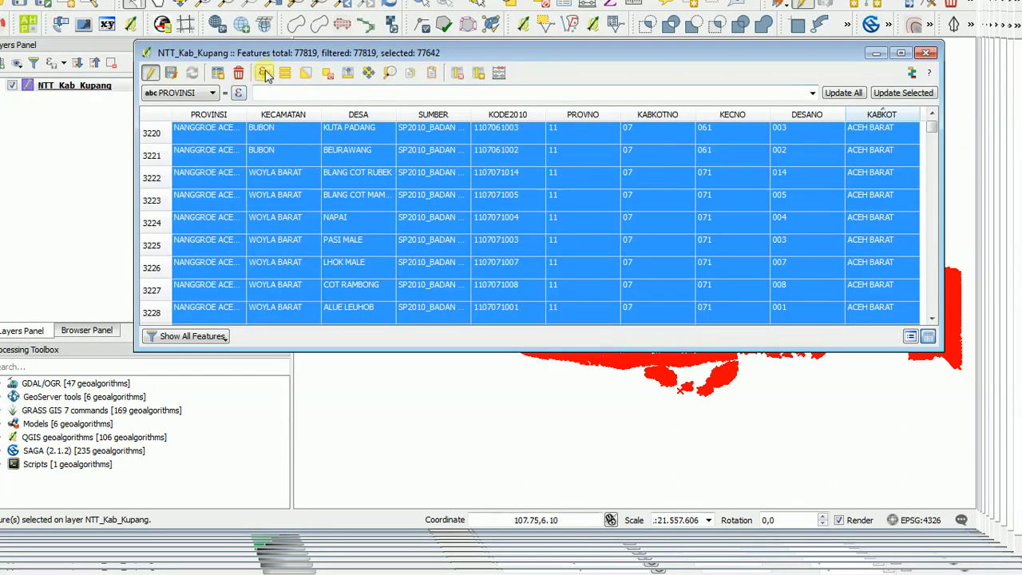
{"action": "left_click", "coordinate": [241, 73]}
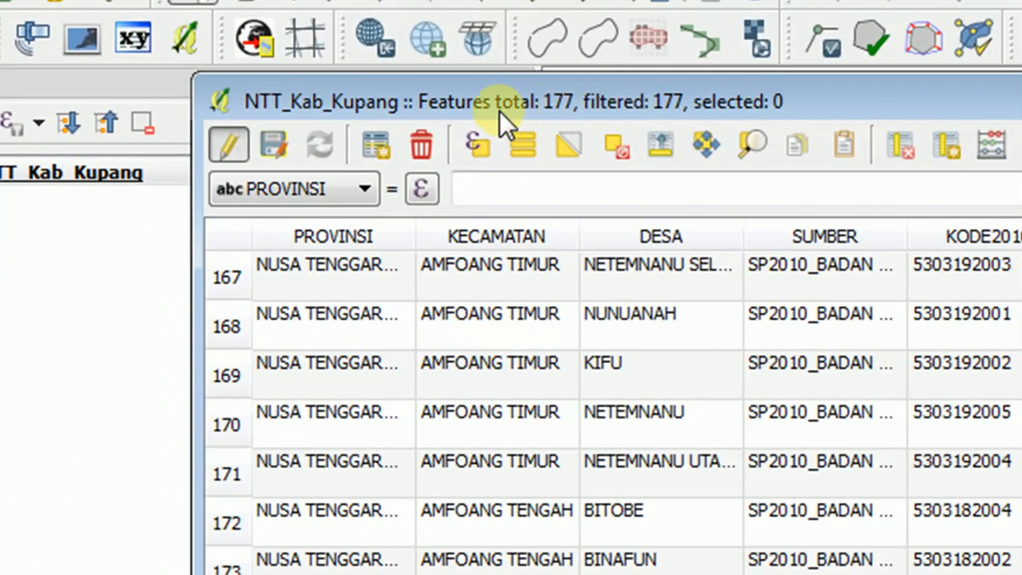
Stop editing the NTT_Kab_Kupang layer and save its changes.
{"action": "left_click_drag", "start_coordinate": [1013, 104], "coordinate": [1018, 128]}
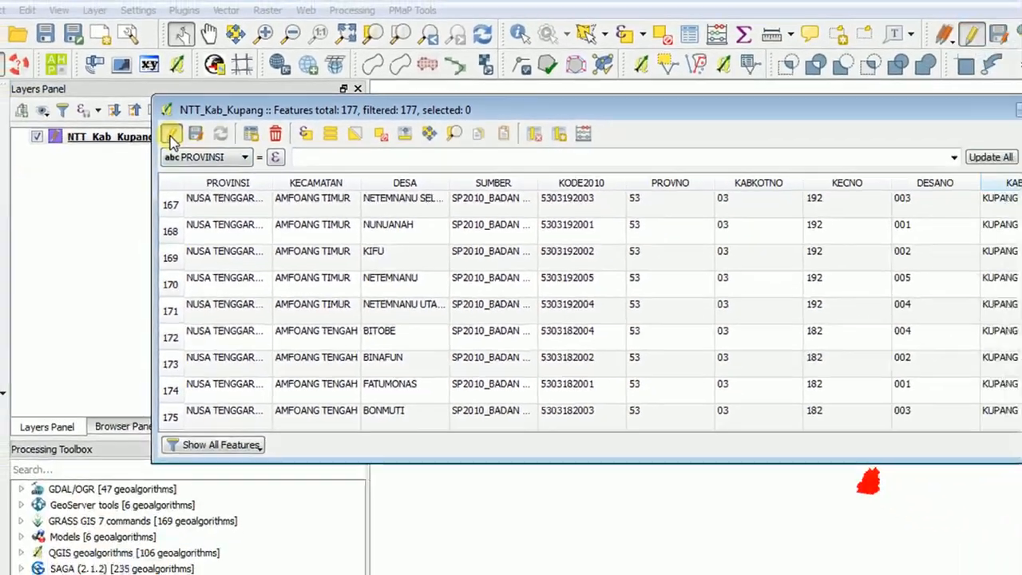
{"action": "left_click", "coordinate": [175, 148]}
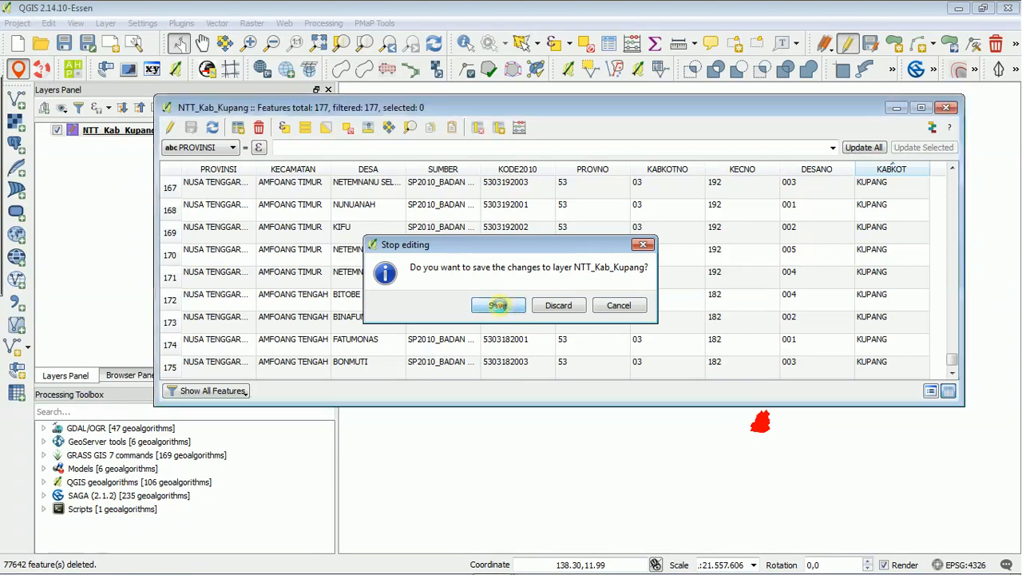
{"action": "left_click", "coordinate": [604, 309]}
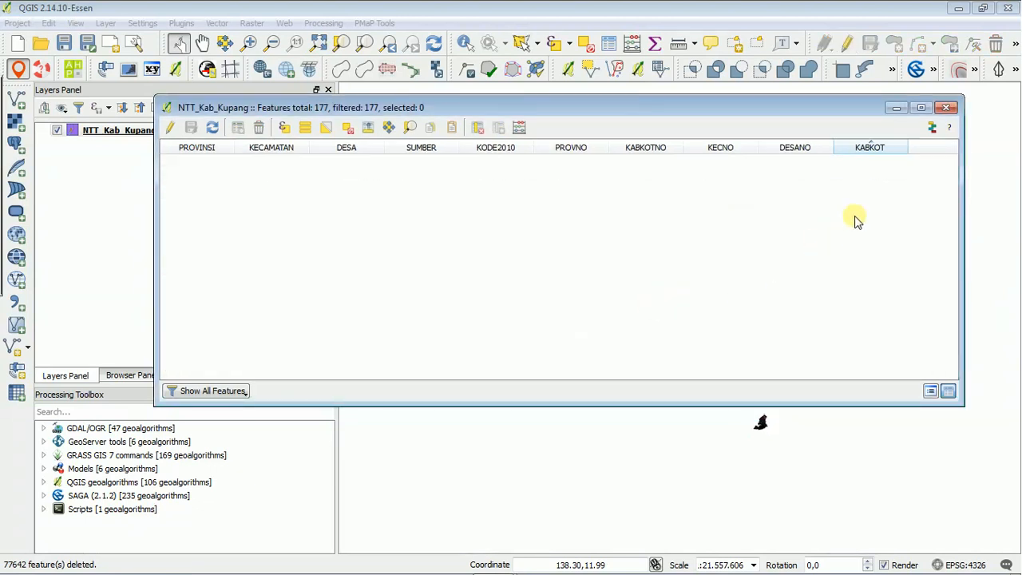
Close the attribute table and zoom the map to the extent of the NTT_Kab_Kupang layer.
{"action": "left_click_drag", "start_coordinate": [674, 96], "coordinate": [594, 51]}
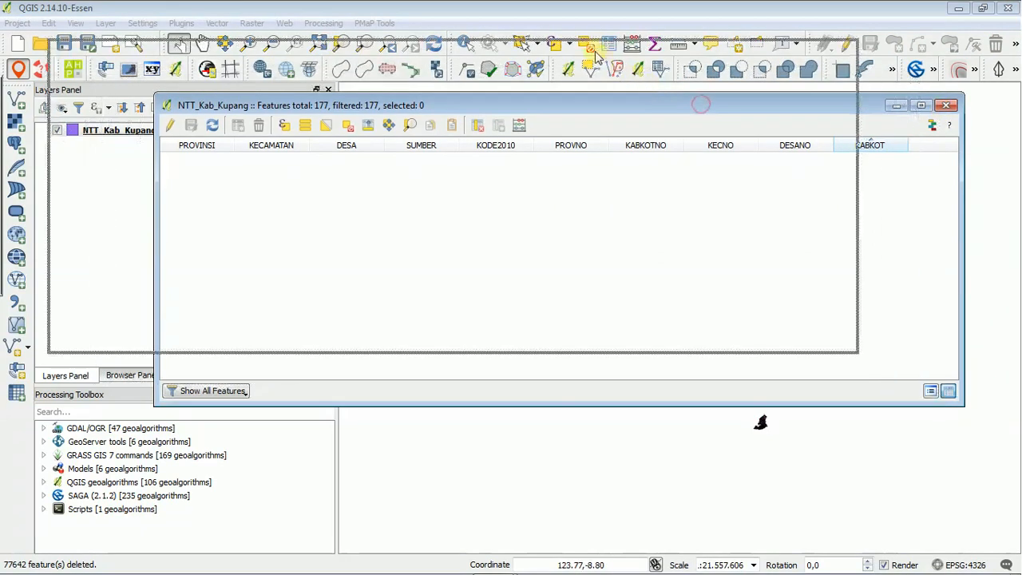
{"action": "left_click_drag", "start_coordinate": [343, 60], "coordinate": [489, 53]}
{"action": "left_click", "coordinate": [133, 132]}
{"action": "right_click", "coordinate": [133, 132]}
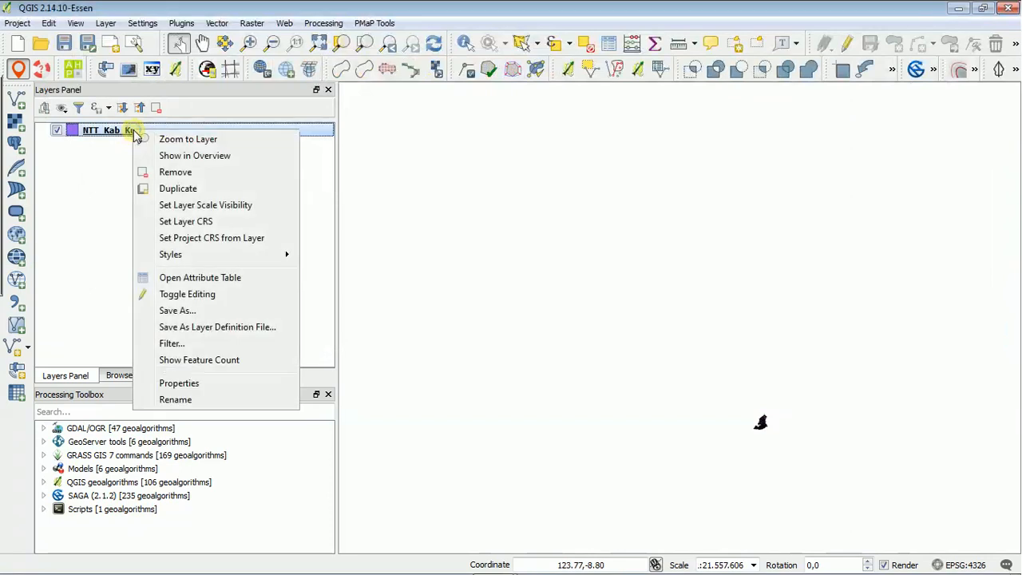
{"action": "left_click", "coordinate": [205, 139]}
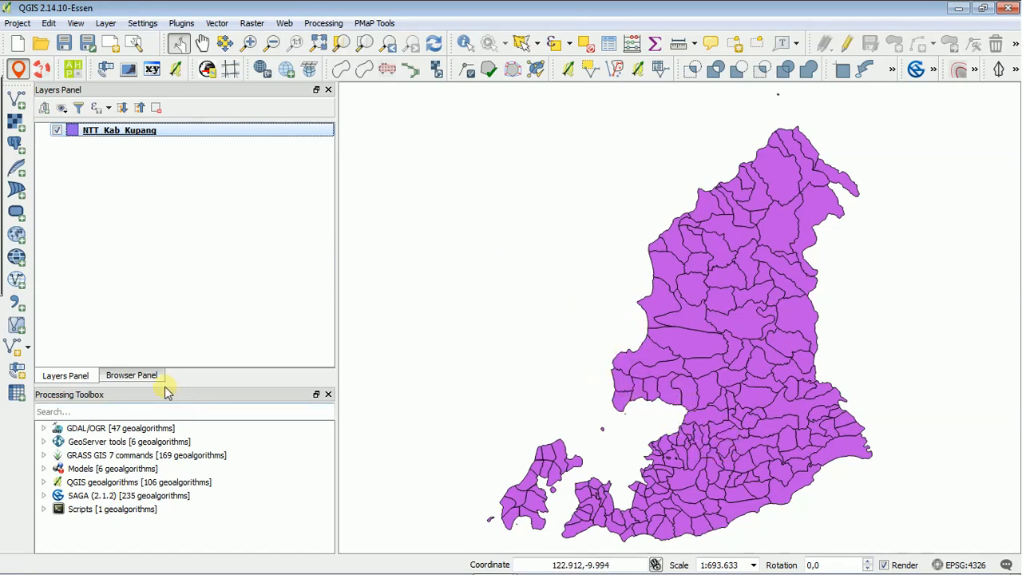
Add NTT per kabupaten.shp from the Master GIS/NTT SHP folder to the map and place it below NTT_Kab_Kupang.
{"action": "left_click", "coordinate": [141, 375]}
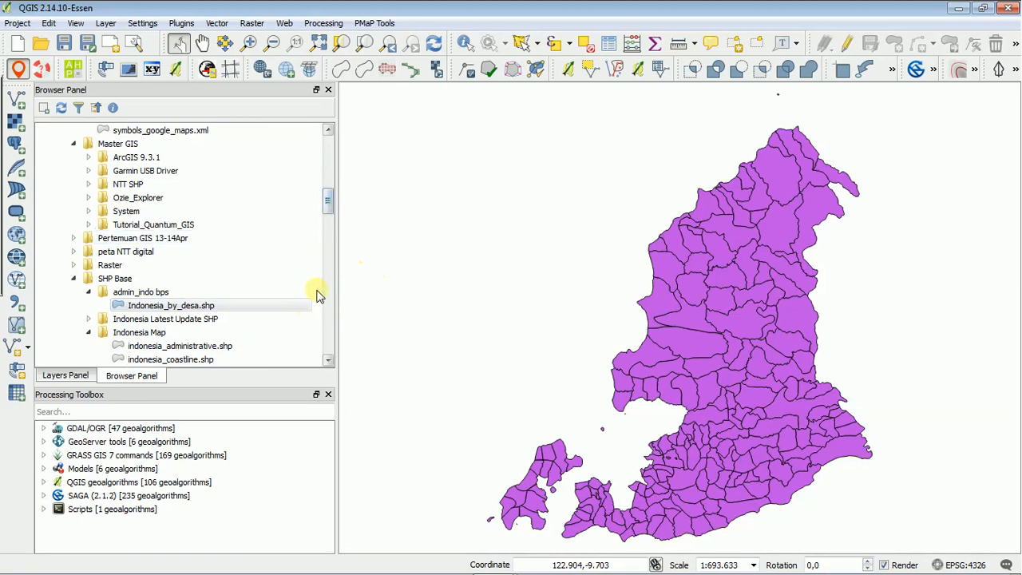
{"action": "left_click_drag", "start_coordinate": [329, 201], "coordinate": [332, 198]}
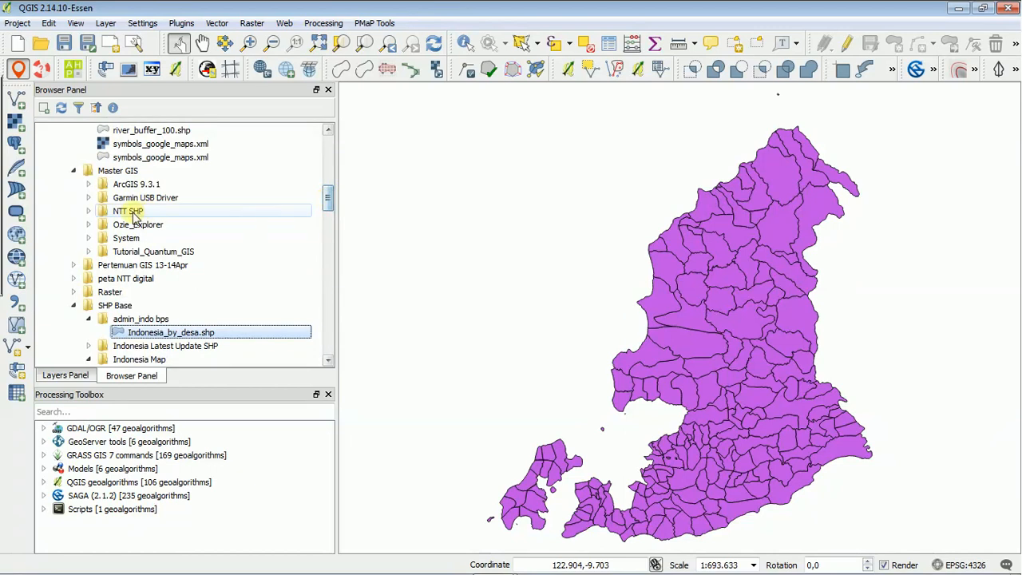
{"action": "left_click", "coordinate": [88, 210]}
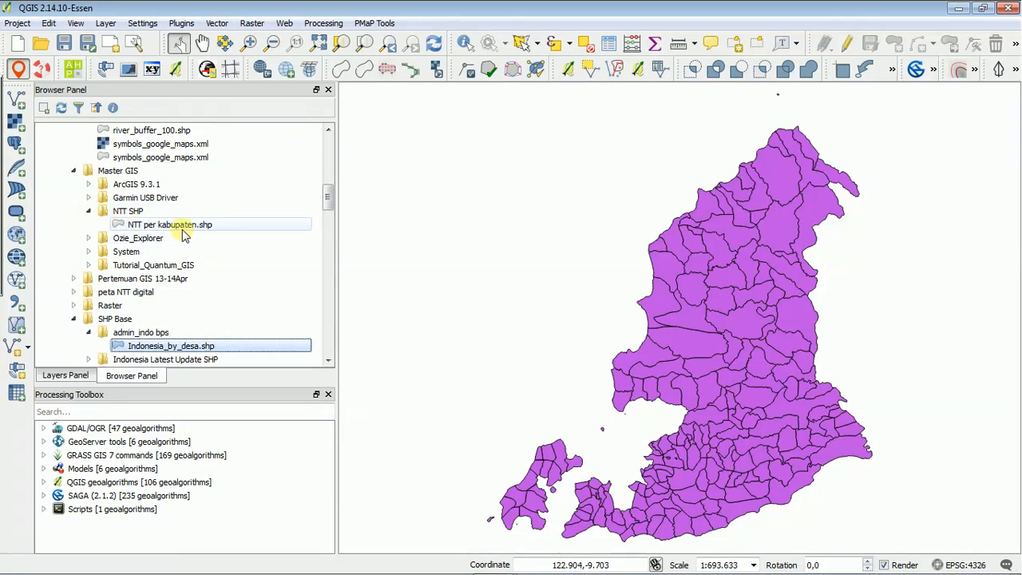
{"action": "double_click", "coordinate": [178, 225]}
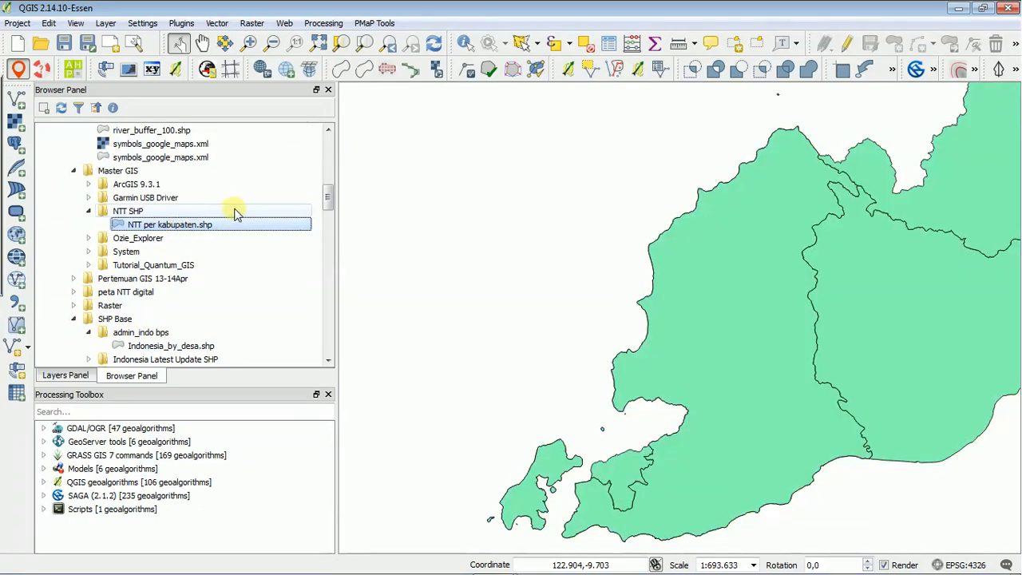
{"action": "left_click", "coordinate": [68, 375]}
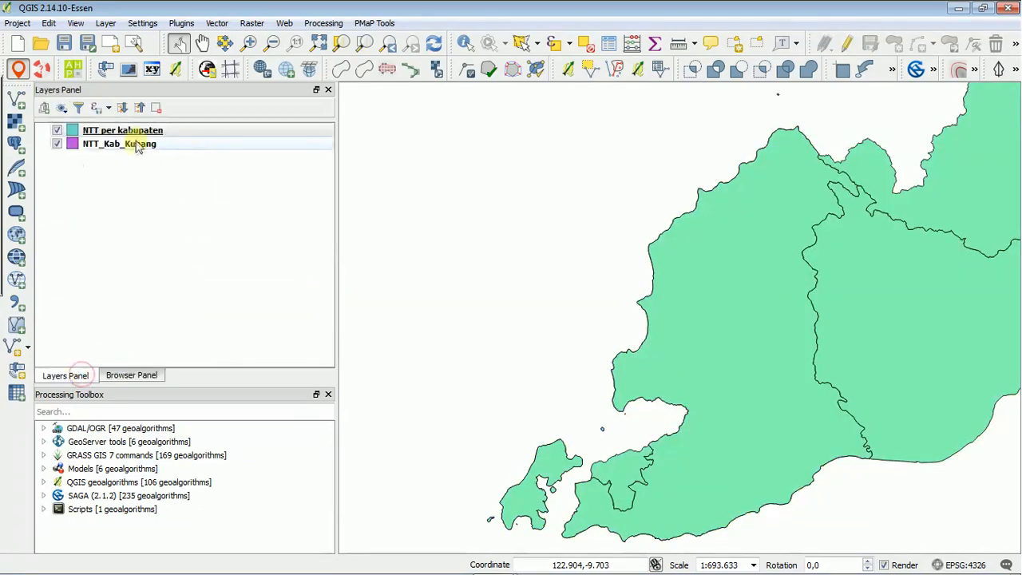
{"action": "mouse_move", "coordinate": [151, 132]}
{"action": "left_mouse_down"}
{"action": "mouse_move", "coordinate": [165, 132]}
{"action": "mouse_move", "coordinate": [160, 157]}
{"action": "left_mouse_up"}
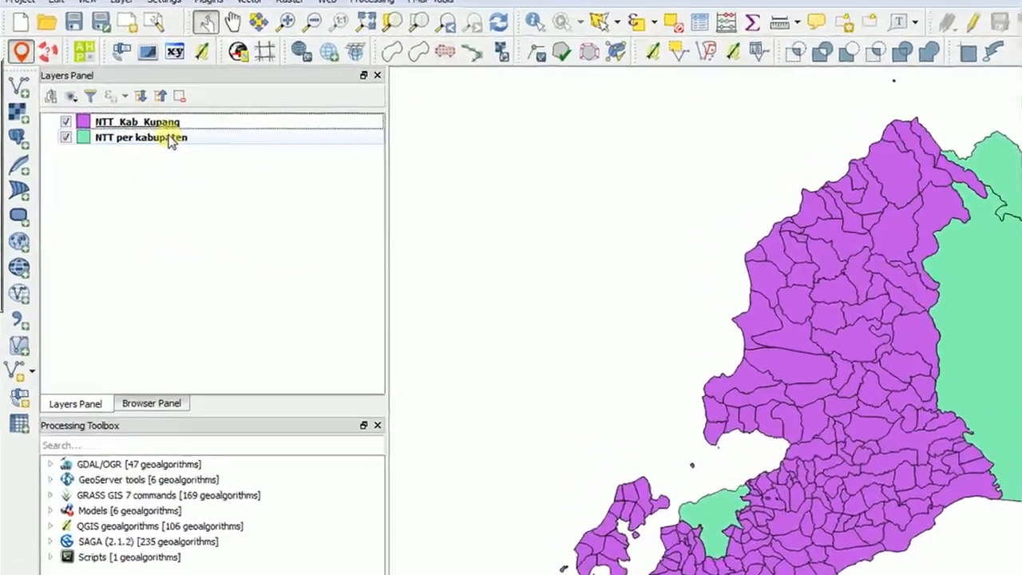
Duplicate the NTT_Kab_Kupang layer and make the copy visible.
{"action": "left_click", "coordinate": [142, 132]}
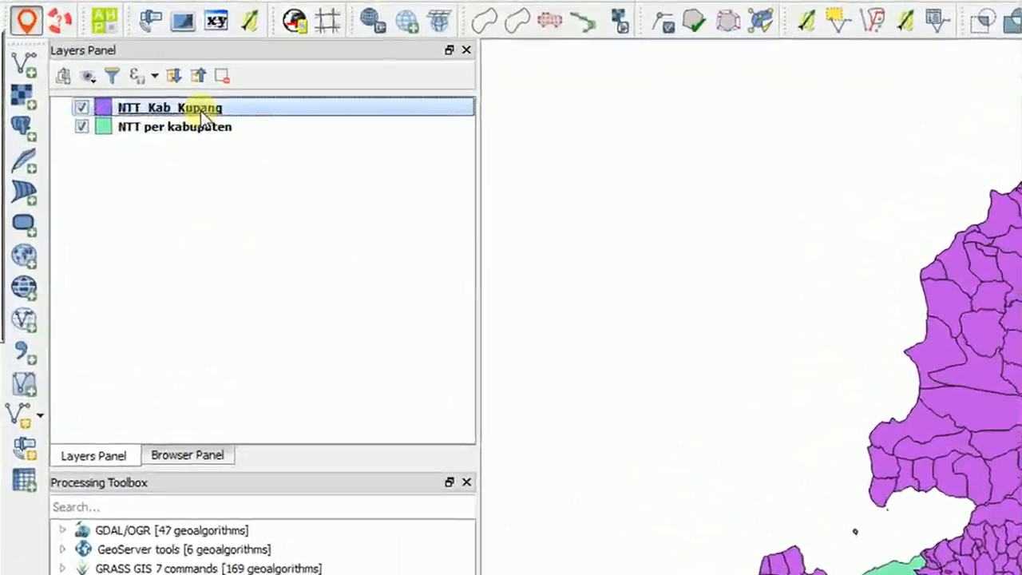
{"action": "right_click", "coordinate": [243, 91]}
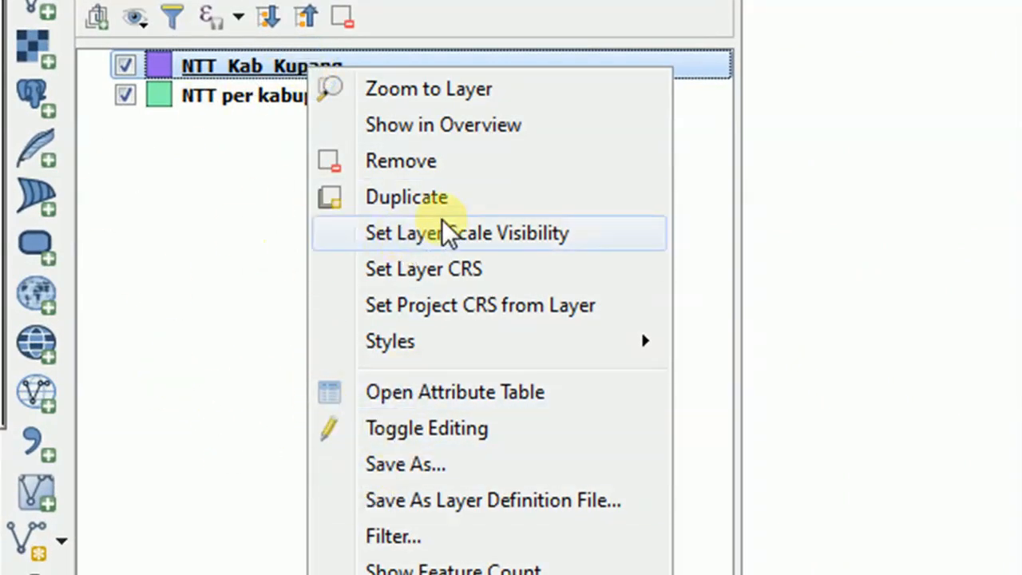
{"action": "left_click", "coordinate": [414, 197]}
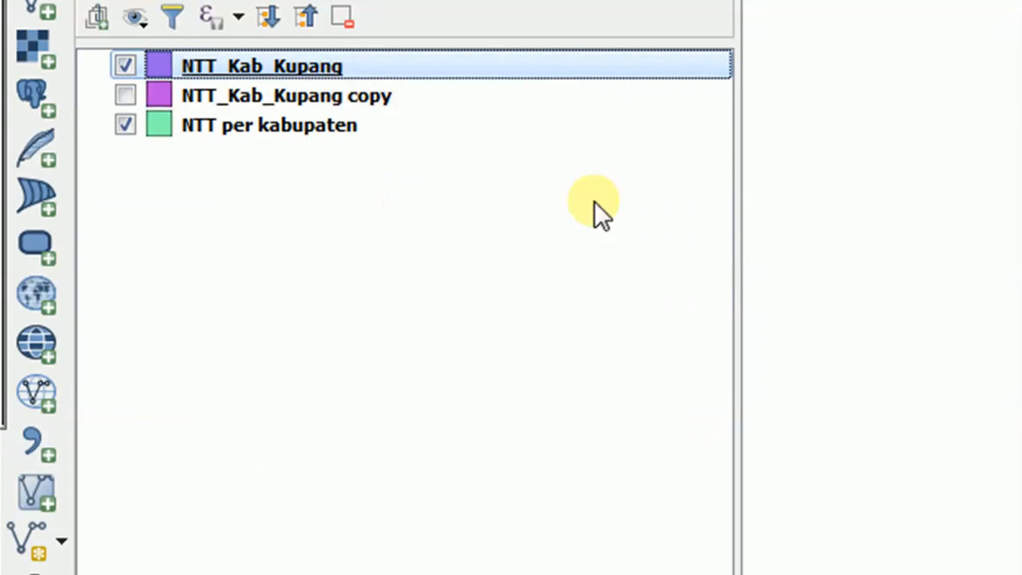
{"action": "left_click", "coordinate": [126, 95]}
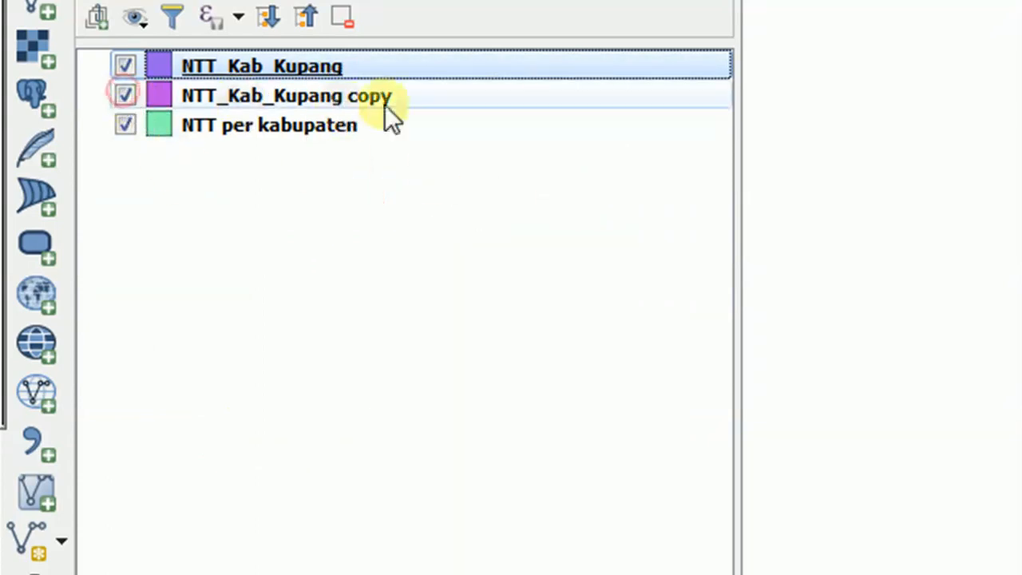
{"action": "right_click", "coordinate": [360, 104]}
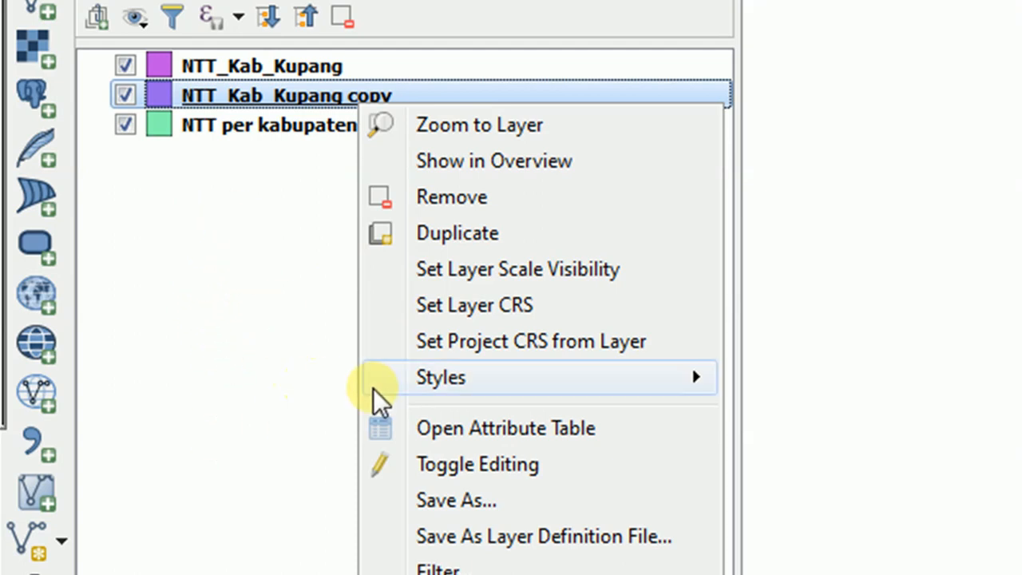
{"action": "mouse_move", "coordinate": [363, 382]}
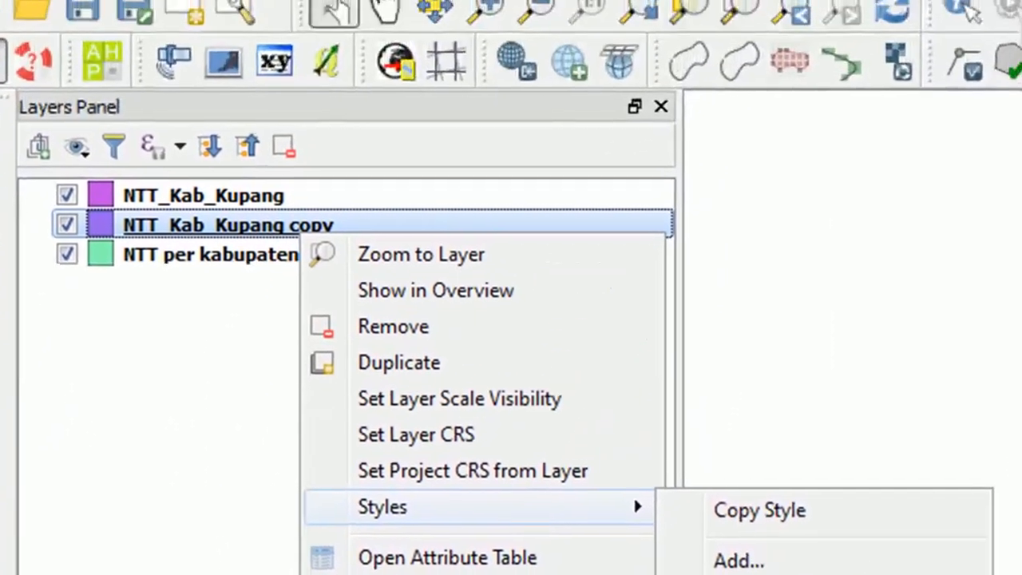
{"action": "left_click", "coordinate": [392, 14]}
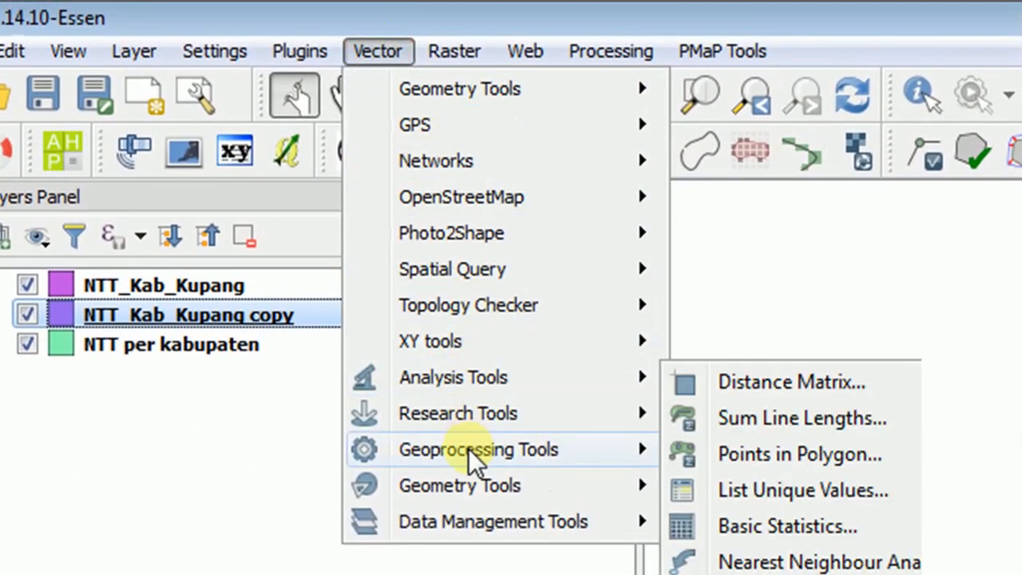
{"action": "mouse_move", "coordinate": [463, 447]}
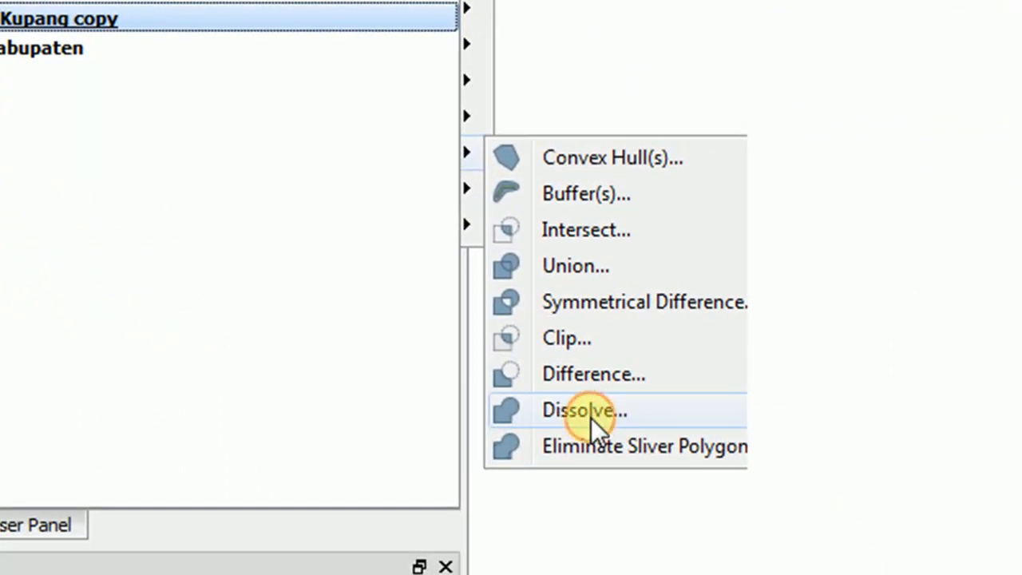
{"action": "left_click", "coordinate": [593, 421]}
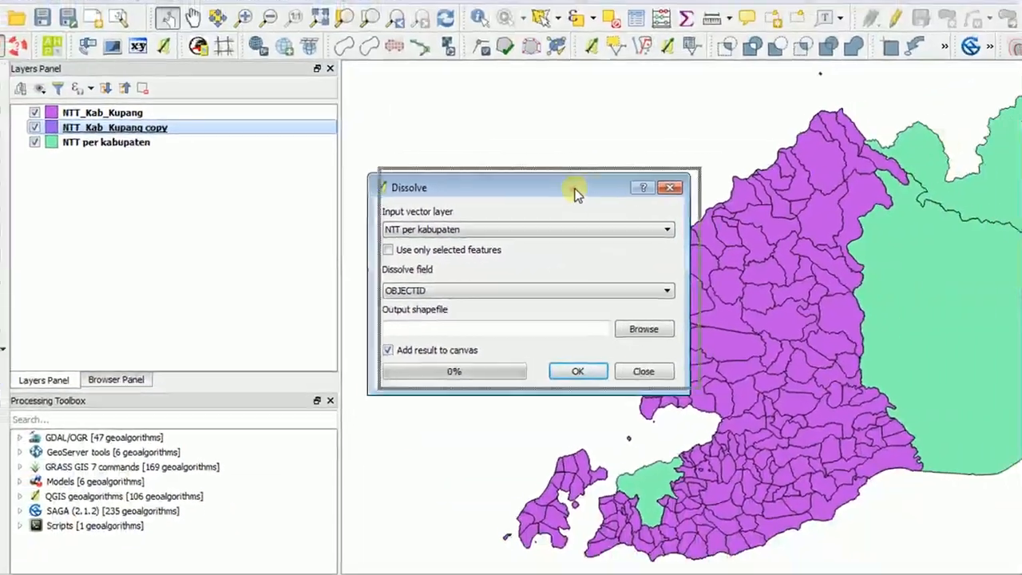
{"action": "left_click_drag", "start_coordinate": [842, 153], "coordinate": [556, 99]}
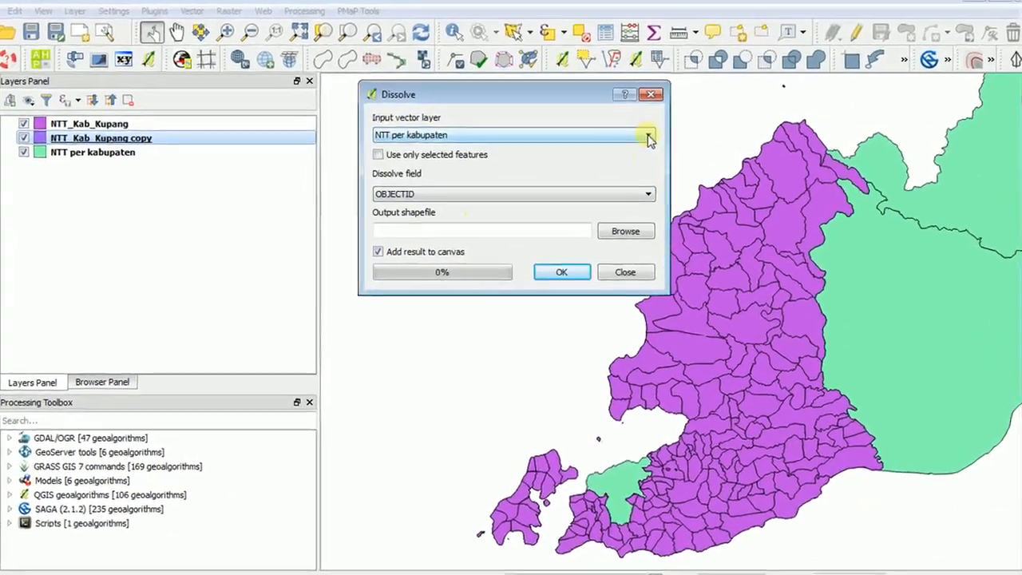
{"action": "left_click", "coordinate": [640, 134]}
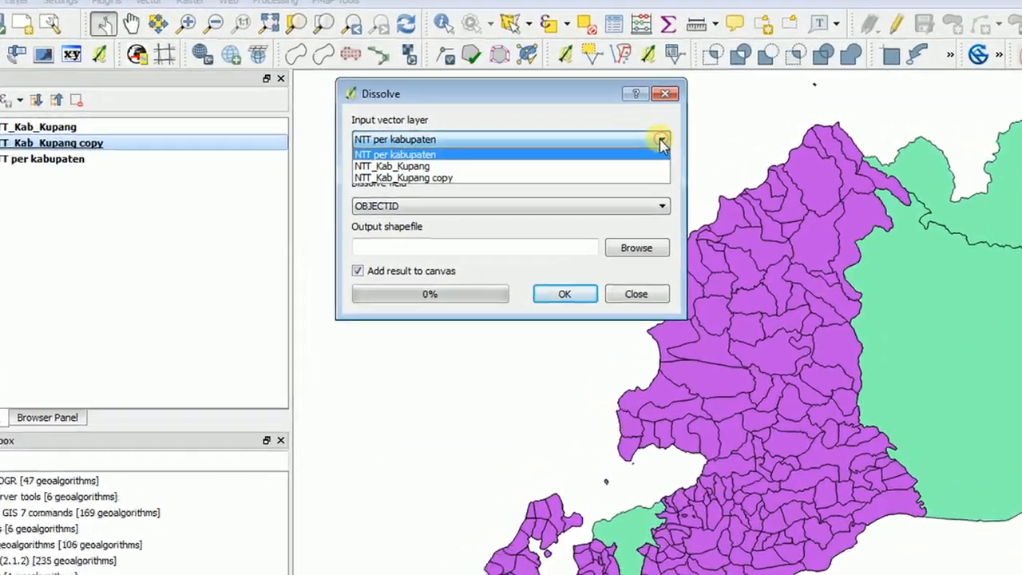
{"action": "left_click", "coordinate": [640, 135]}
{"action": "left_click", "coordinate": [691, 154]}
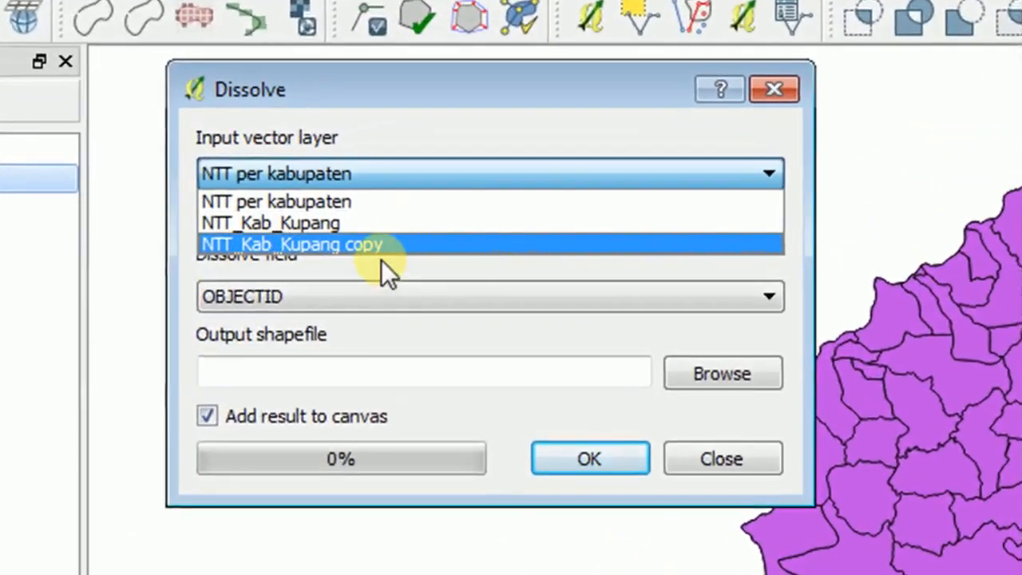
{"action": "left_click", "coordinate": [369, 242]}
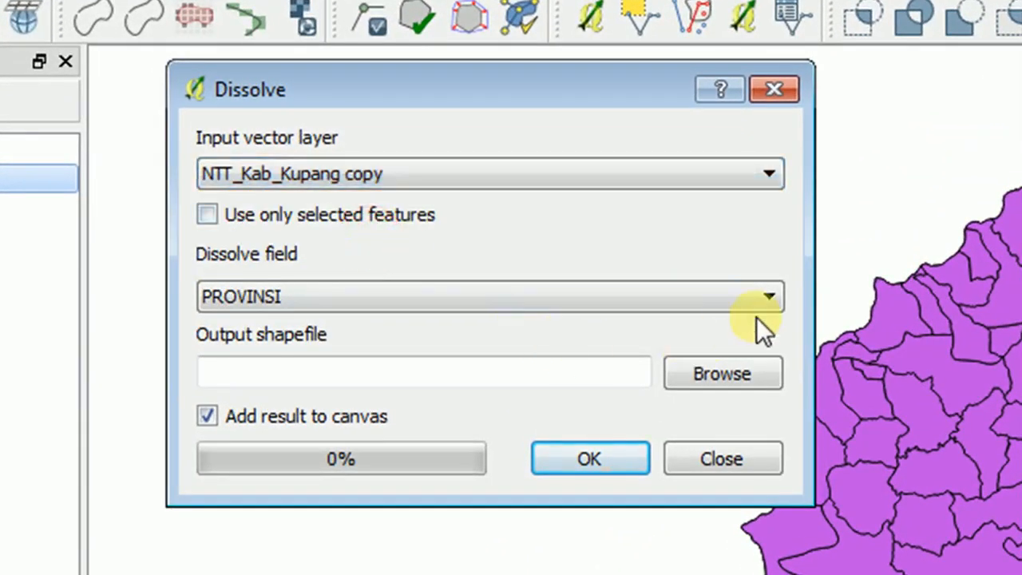
{"action": "left_click", "coordinate": [748, 304]}
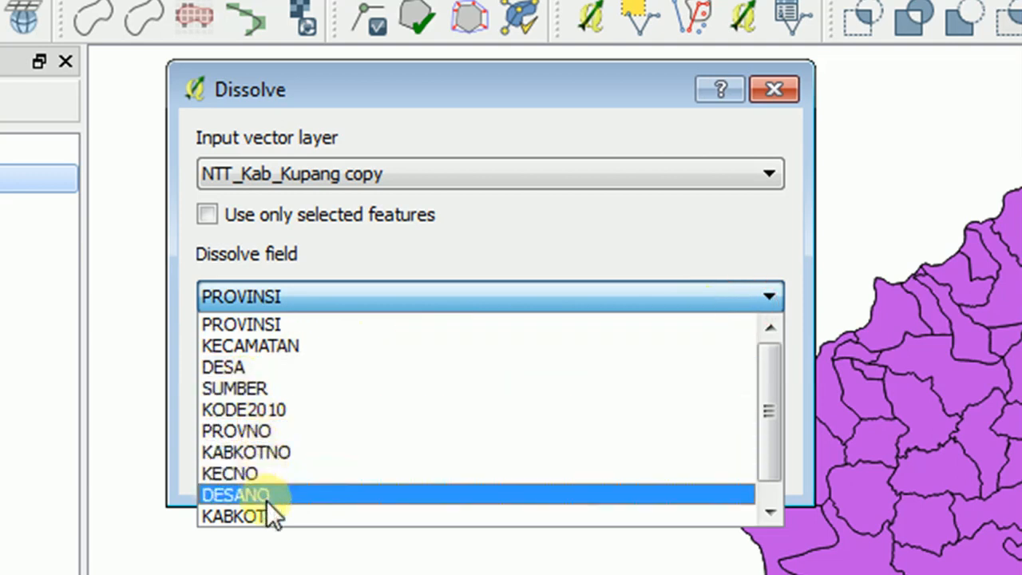
{"action": "left_click", "coordinate": [284, 348]}
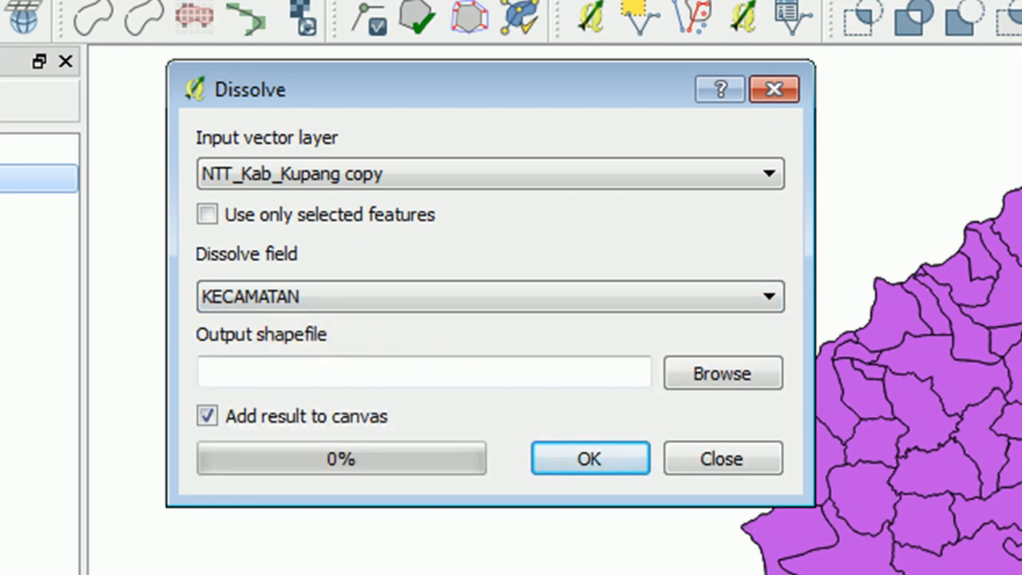
{"action": "left_click", "coordinate": [710, 453]}
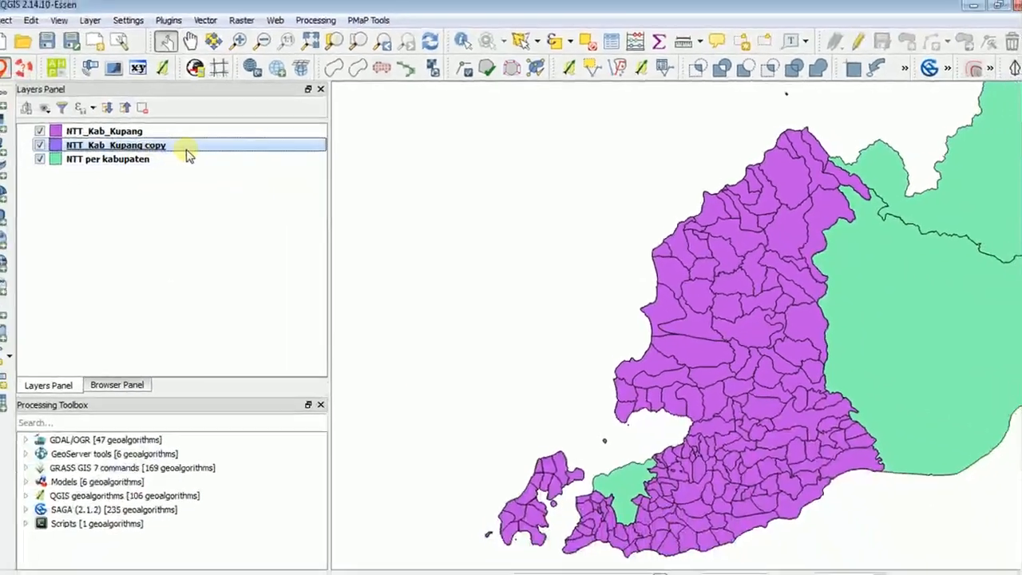
Inspect the attribute table of NTT_Kab_Kupang copy sorted by the KECAMATAN column, and close it.
{"action": "left_click", "coordinate": [198, 147]}
{"action": "left_click", "coordinate": [607, 45]}
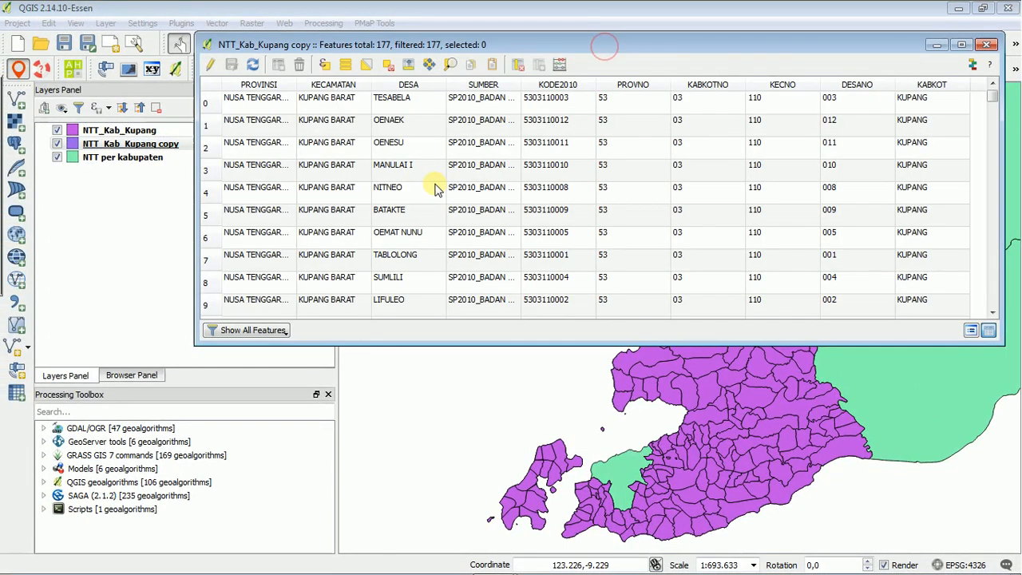
{"action": "left_click", "coordinate": [332, 83]}
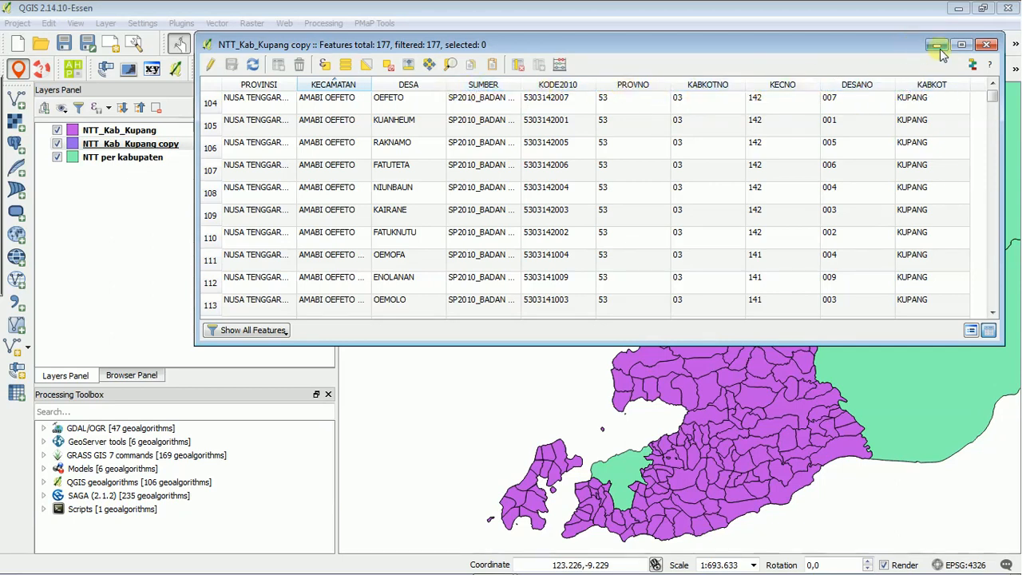
{"action": "left_click", "coordinate": [987, 46]}
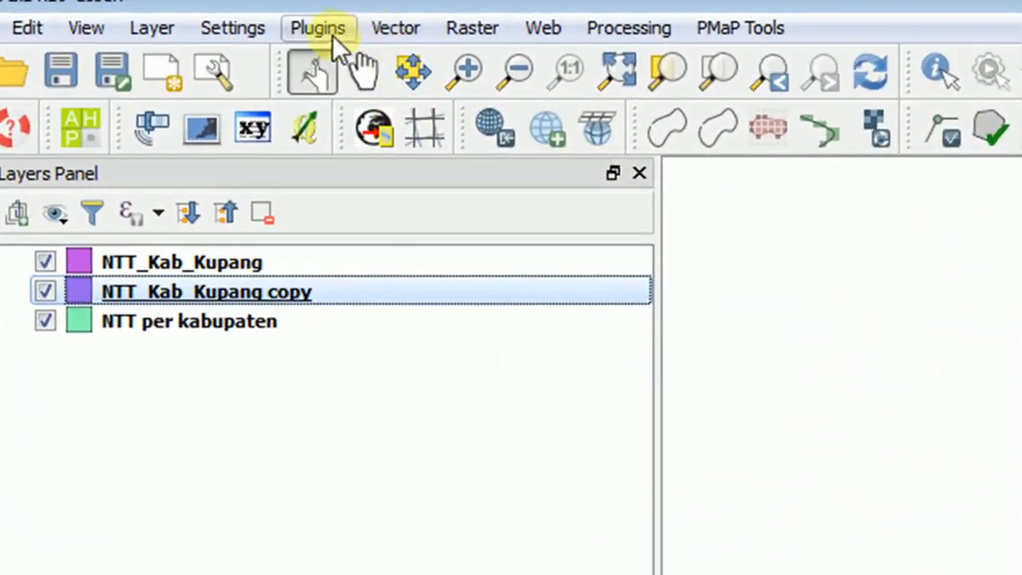
Set up a Dissolve with NTT_Kab_Kupang copy as the input layer and KECAMATAN as the dissolve field.
{"action": "left_click", "coordinate": [396, 28]}
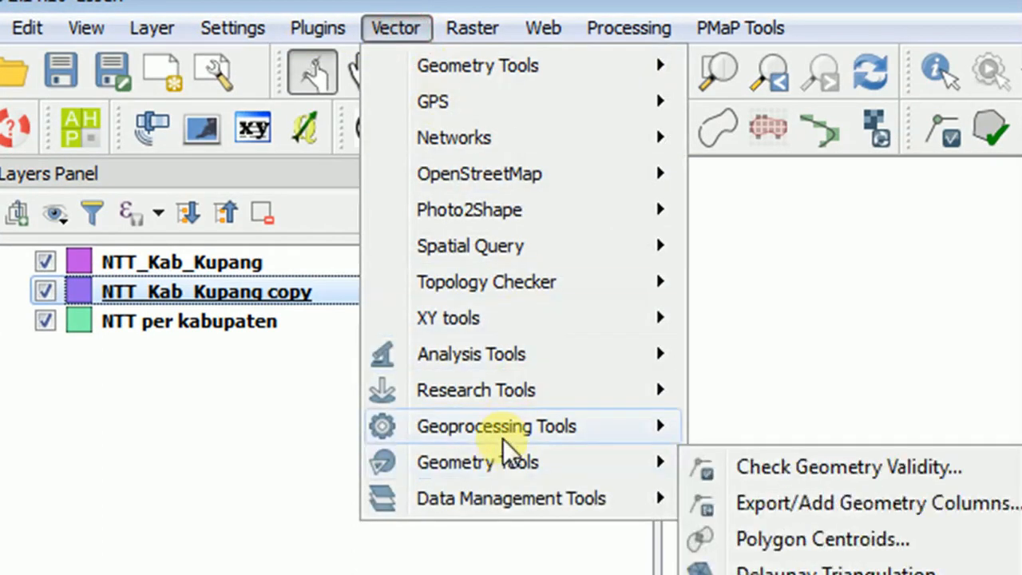
{"action": "mouse_move", "coordinate": [544, 429]}
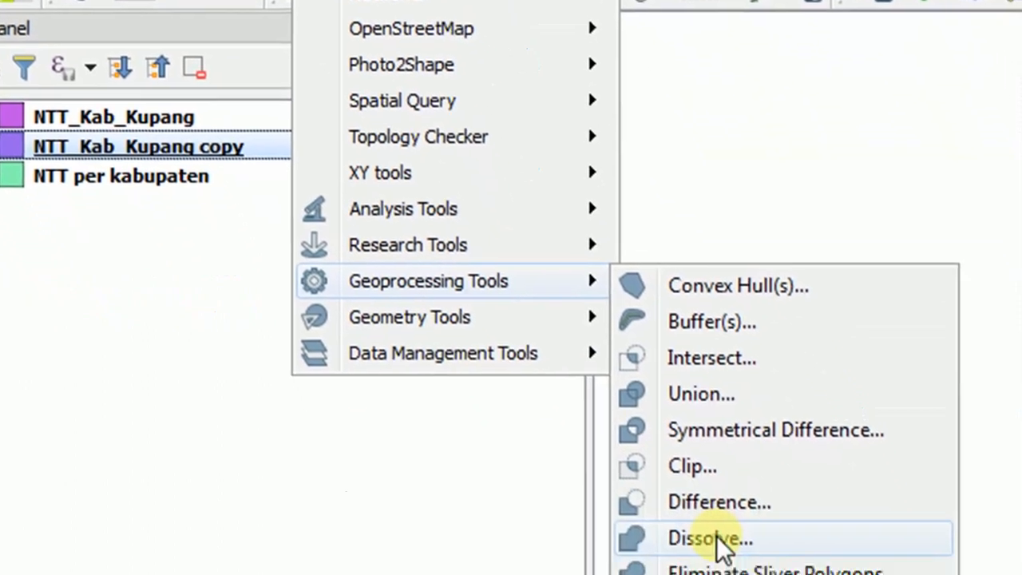
{"action": "left_click", "coordinate": [716, 537]}
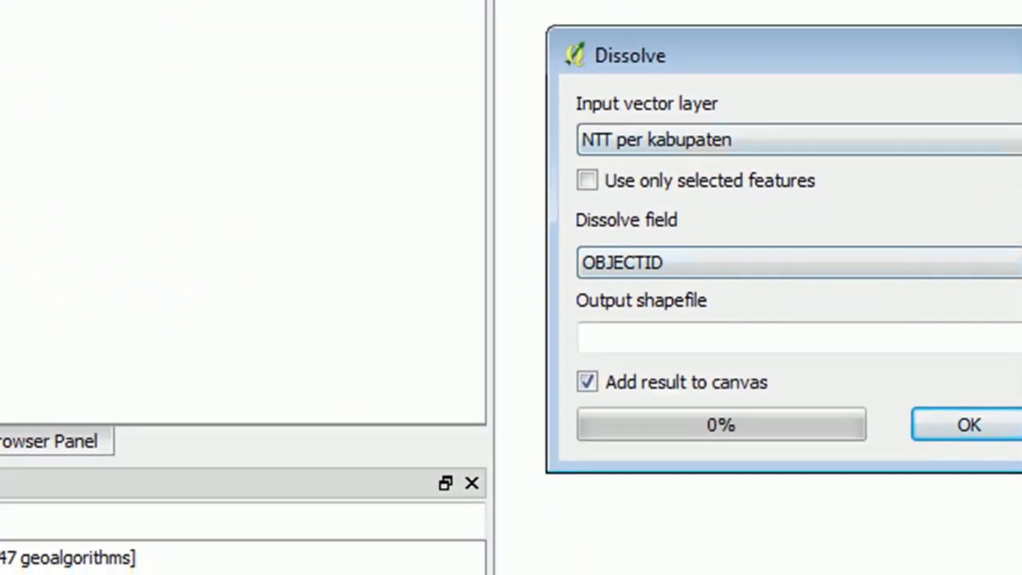
{"action": "left_click", "coordinate": [710, 141]}
{"action": "left_click", "coordinate": [710, 213]}
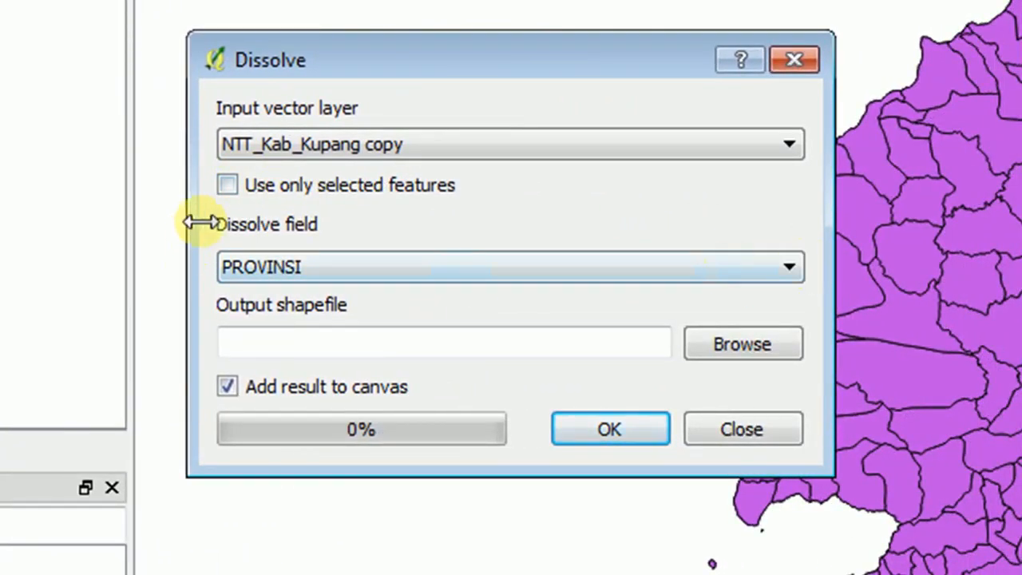
{"action": "left_click", "coordinate": [786, 268]}
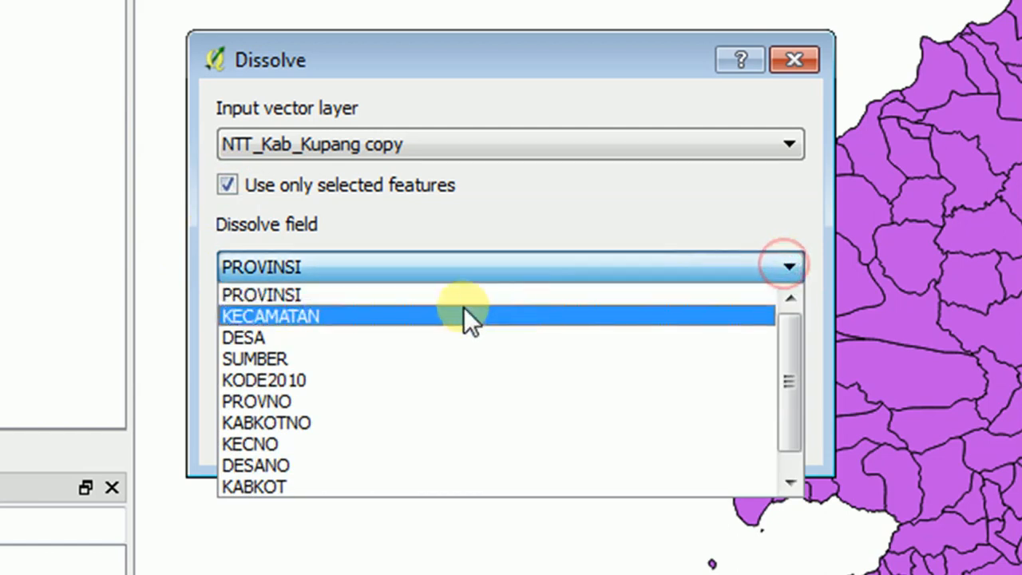
{"action": "left_click", "coordinate": [369, 316]}
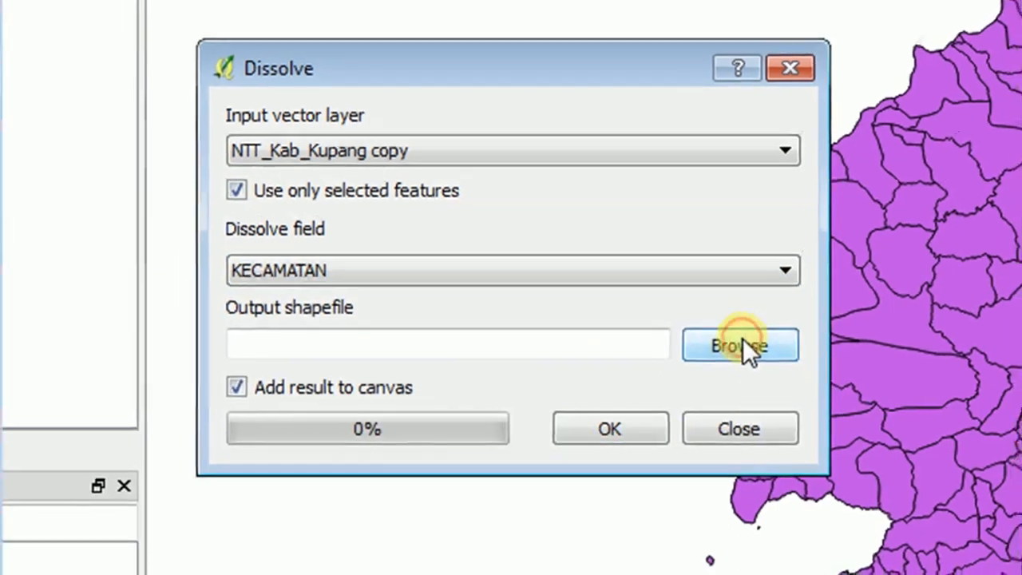
Set the Dissolve output shapefile to Kab_Kupang_by_Kecamatan in the D:\Belajar QGIS folder.
{"action": "left_click", "coordinate": [743, 341]}
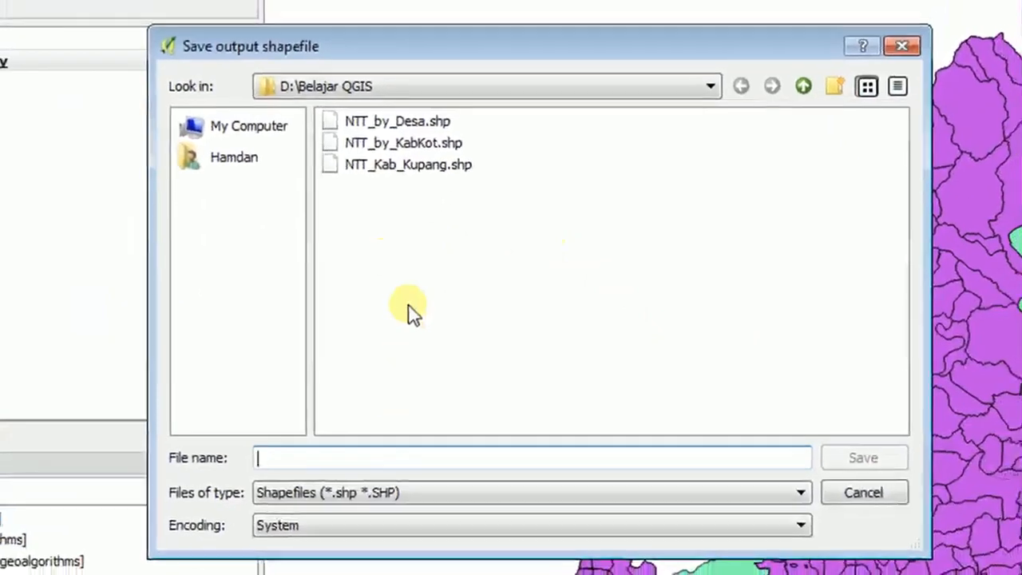
{"action": "left_click", "coordinate": [372, 461]}
{"action": "type", "text": "Kab_Kupang_by_Kecamatan"}
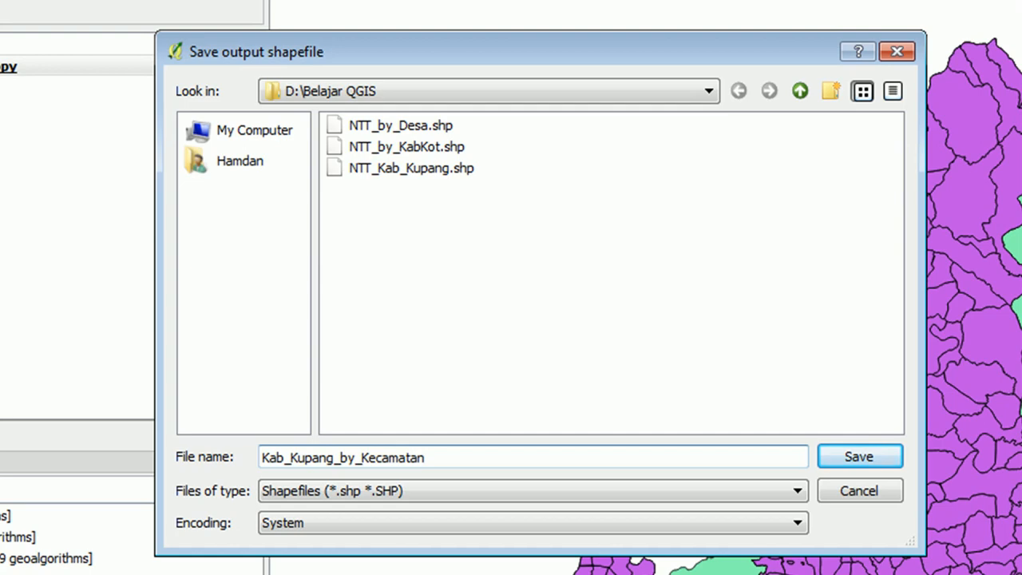
{"action": "left_click", "coordinate": [855, 456]}
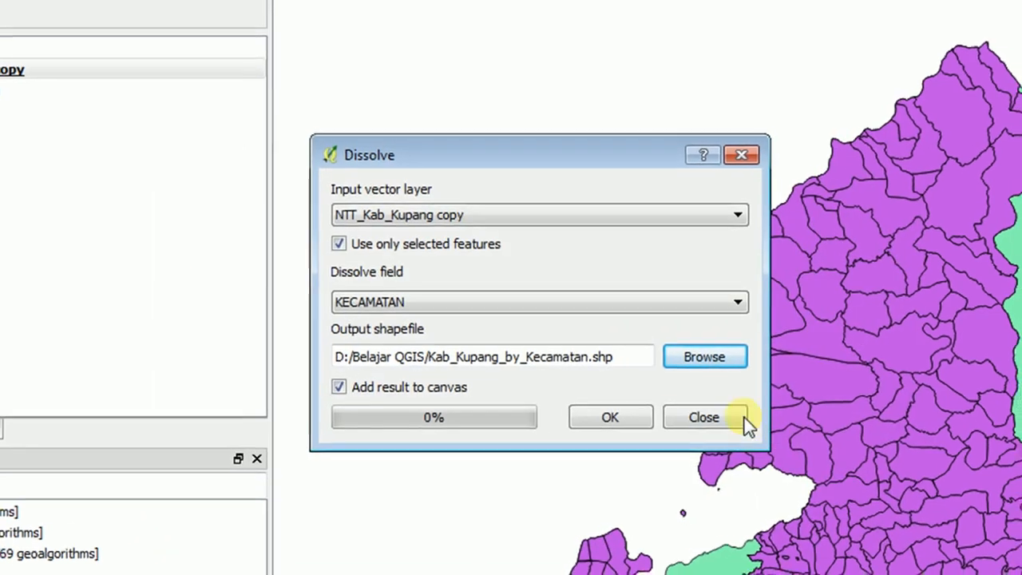
Run the Dissolve on all features, with the selected-features restriction turned off, and close the tool.
{"action": "left_click", "coordinate": [610, 417]}
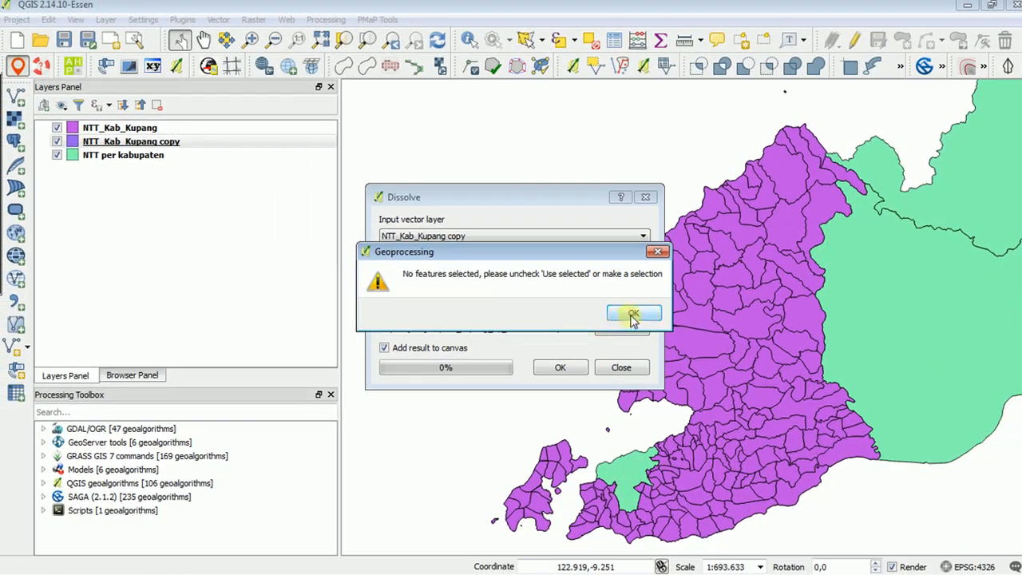
{"action": "left_click", "coordinate": [633, 314]}
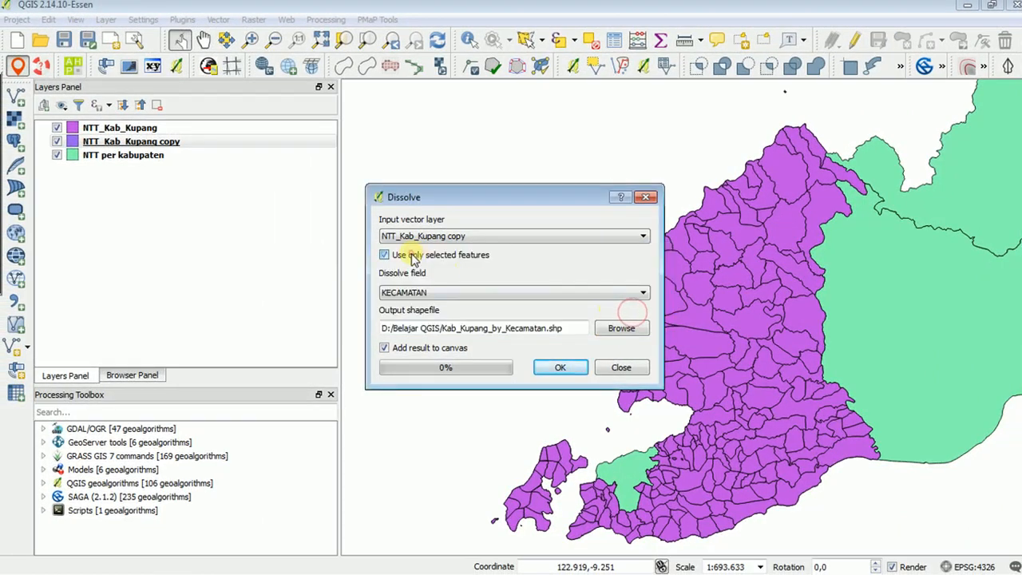
{"action": "left_click", "coordinate": [414, 260]}
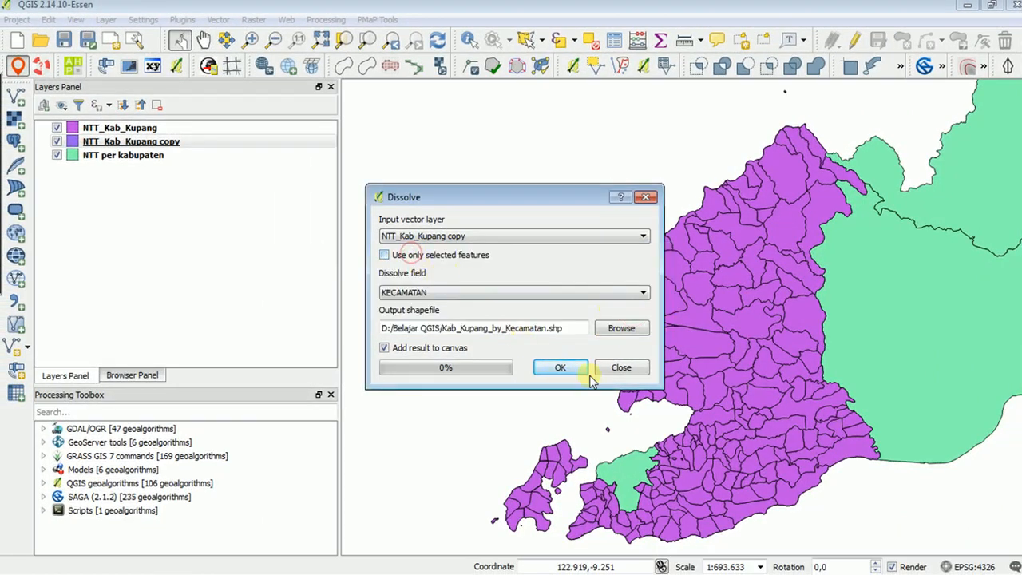
{"action": "left_click", "coordinate": [563, 367]}
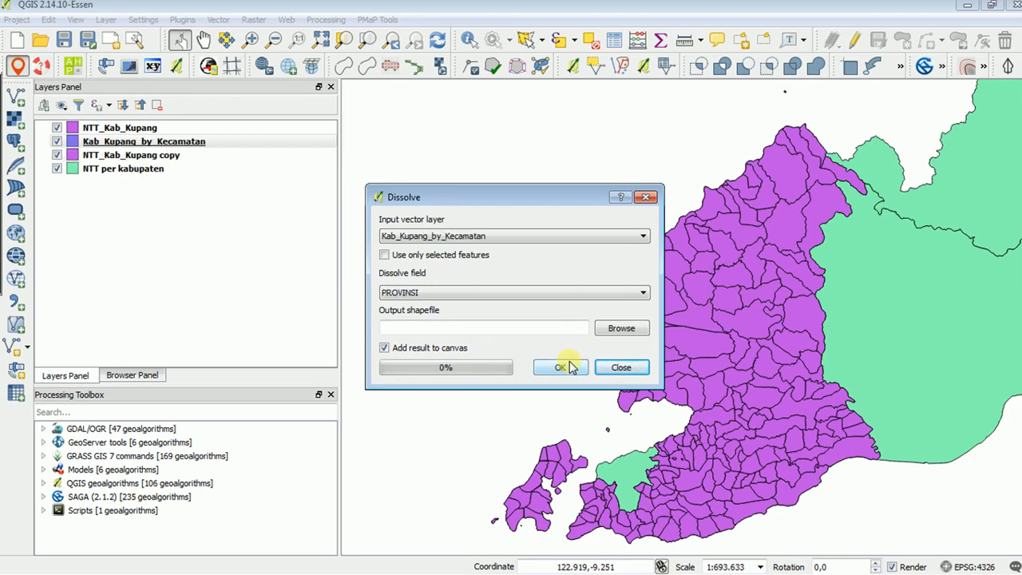
{"action": "left_click", "coordinate": [621, 367]}
Remove the NTT_Kab_Kupang copy layer from the project.
{"action": "right_click", "coordinate": [159, 156]}
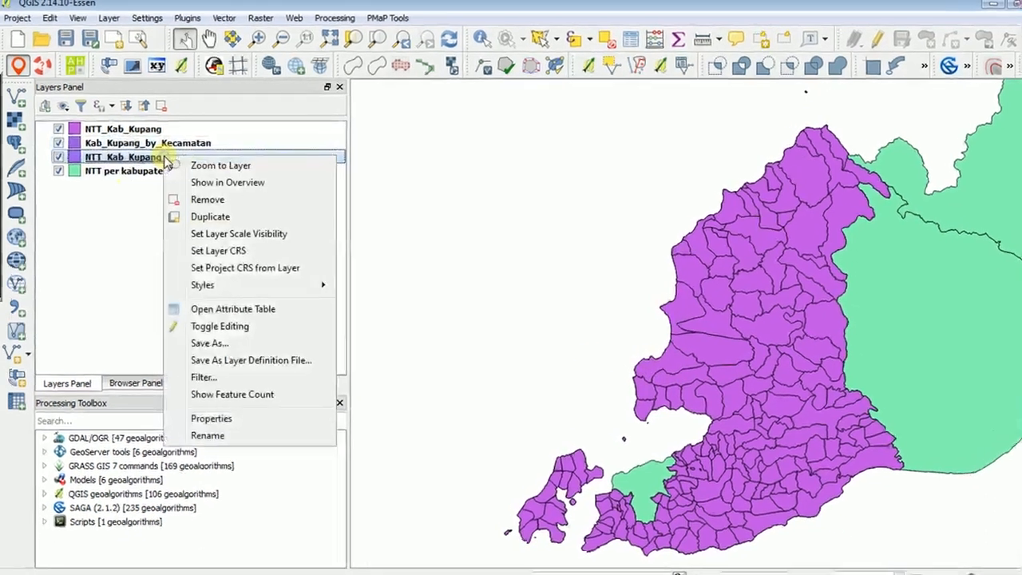
{"action": "left_click", "coordinate": [211, 198]}
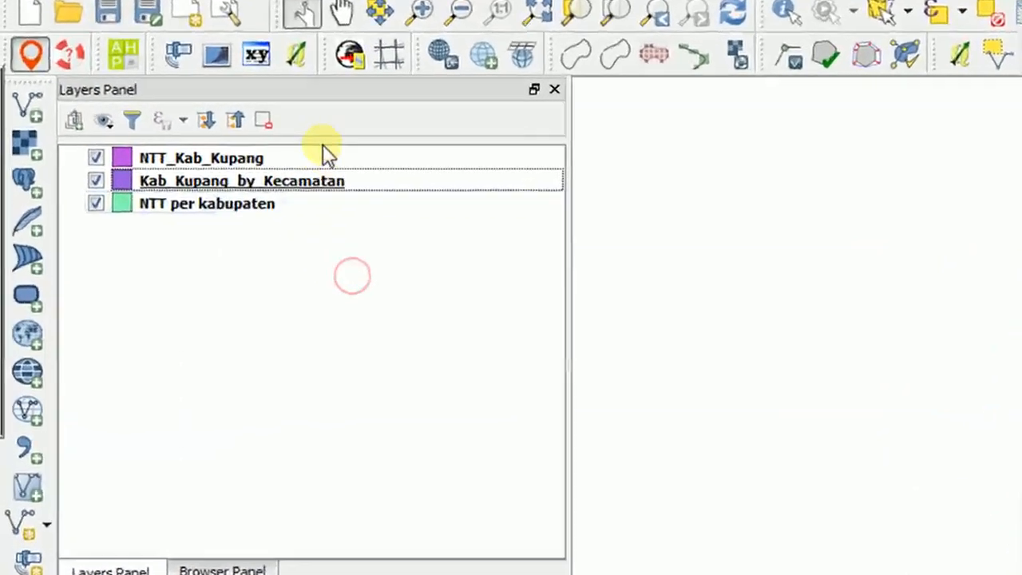
Set the layer transparency of NTT_Kab_Kupang to 55 in its style properties and apply it.
{"action": "left_click", "coordinate": [315, 182]}
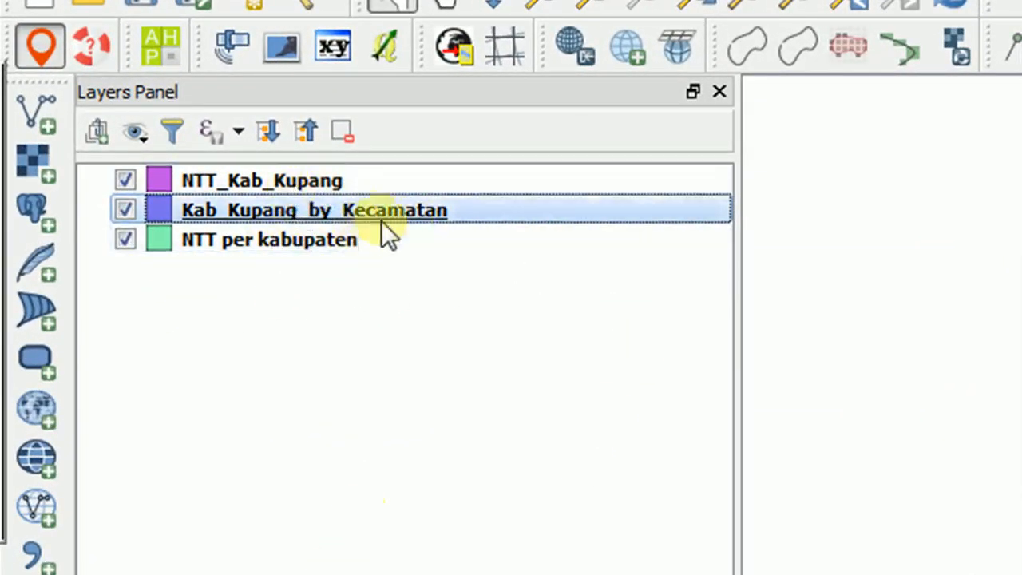
{"action": "right_click", "coordinate": [308, 183]}
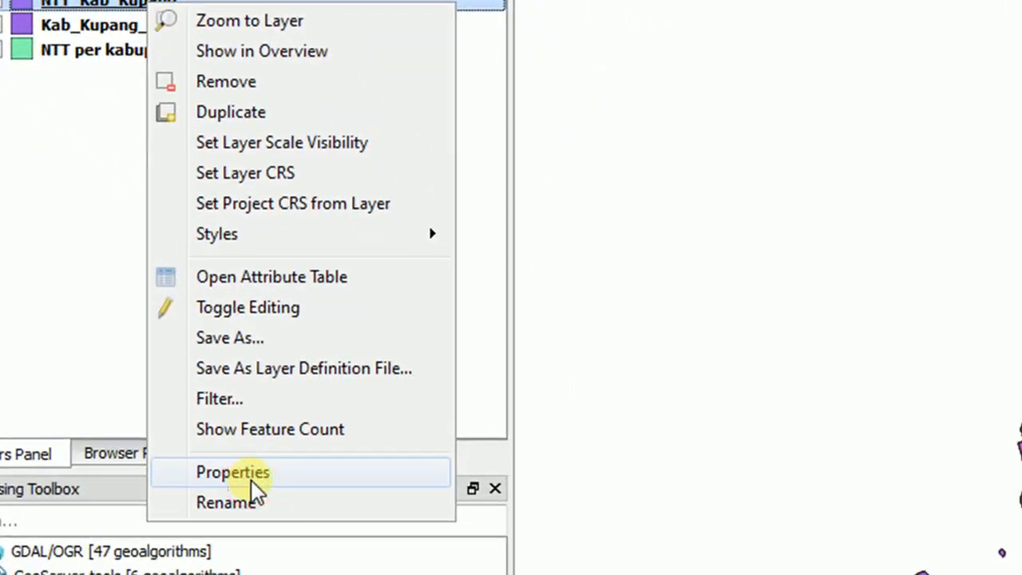
{"action": "left_click", "coordinate": [252, 478]}
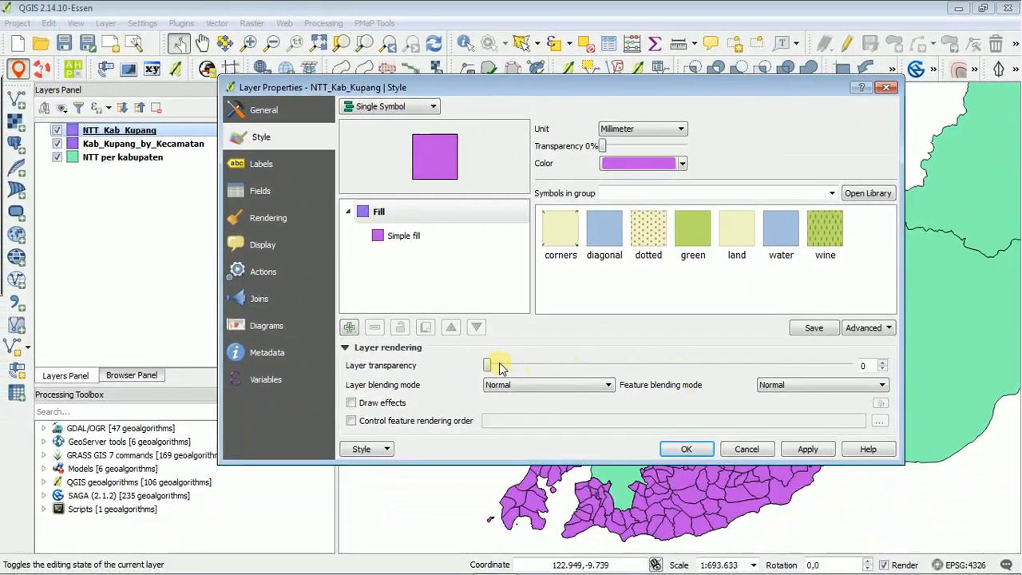
{"action": "left_click_drag", "start_coordinate": [490, 365], "coordinate": [696, 365]}
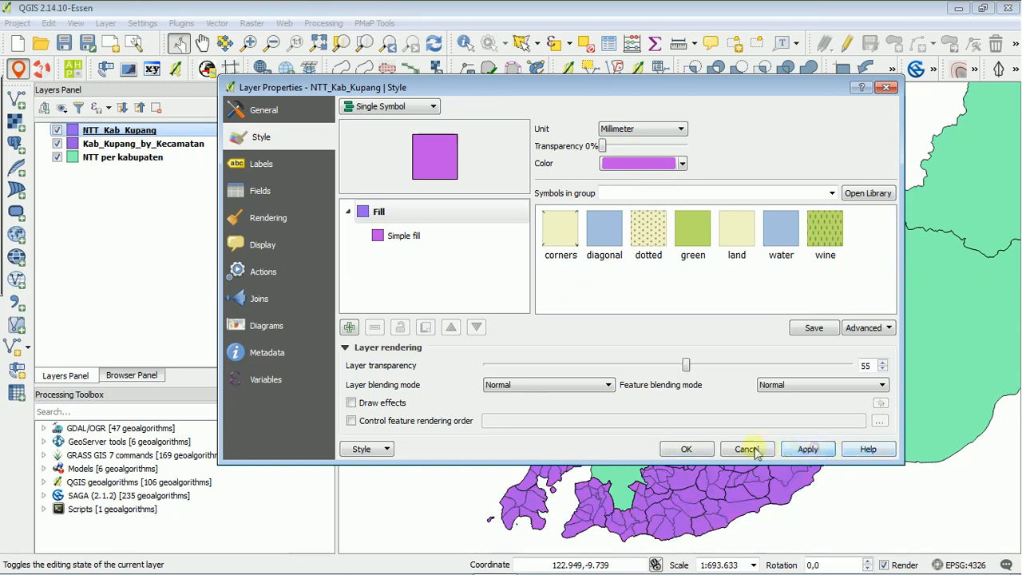
{"action": "left_click", "coordinate": [686, 449]}
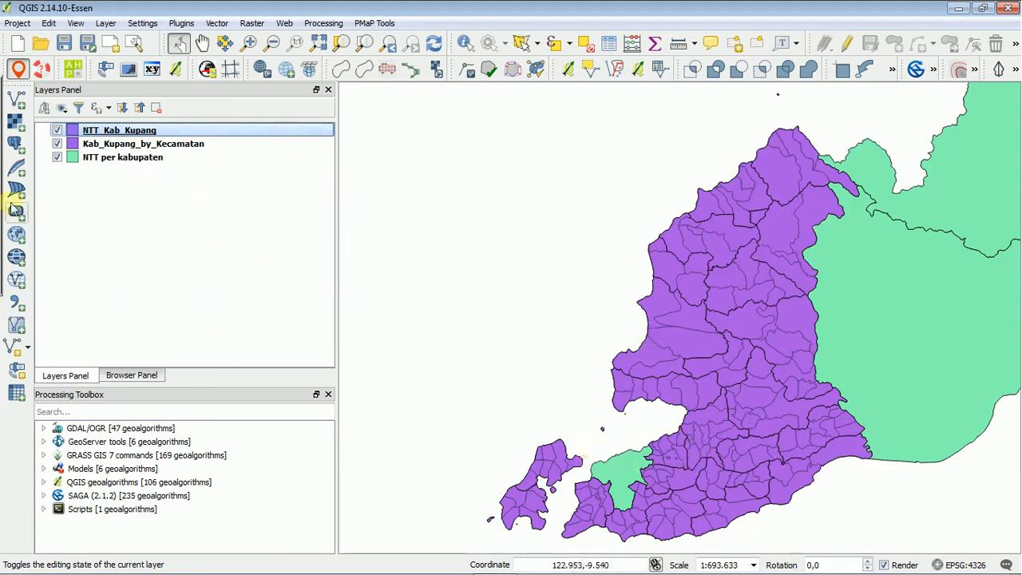
Classify the Kab_Kupang_by_Kecamatan layer with a Categorized style on the KECAMATAN column, using random colors.
{"action": "left_click", "coordinate": [159, 147]}
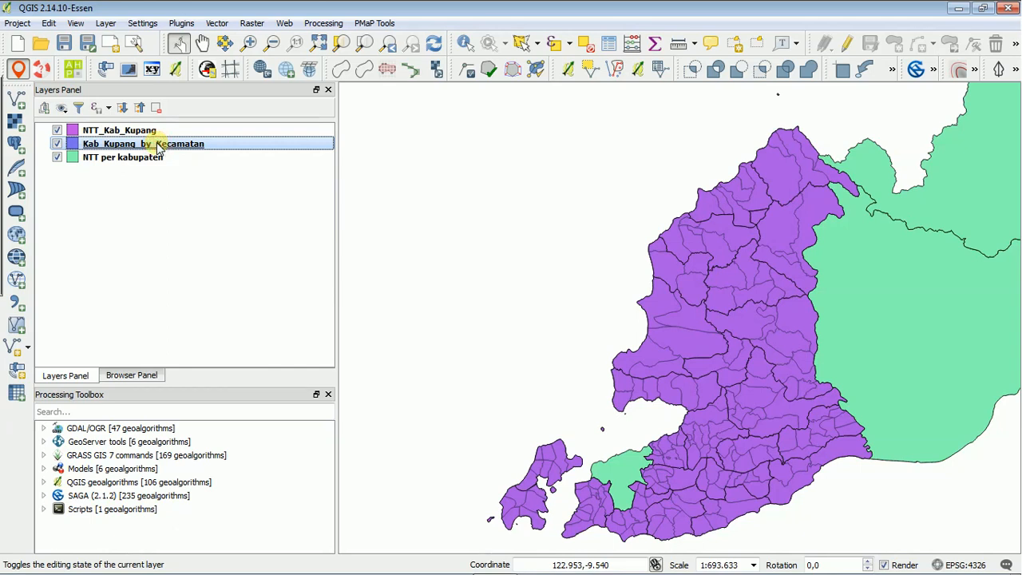
{"action": "double_click", "coordinate": [158, 147]}
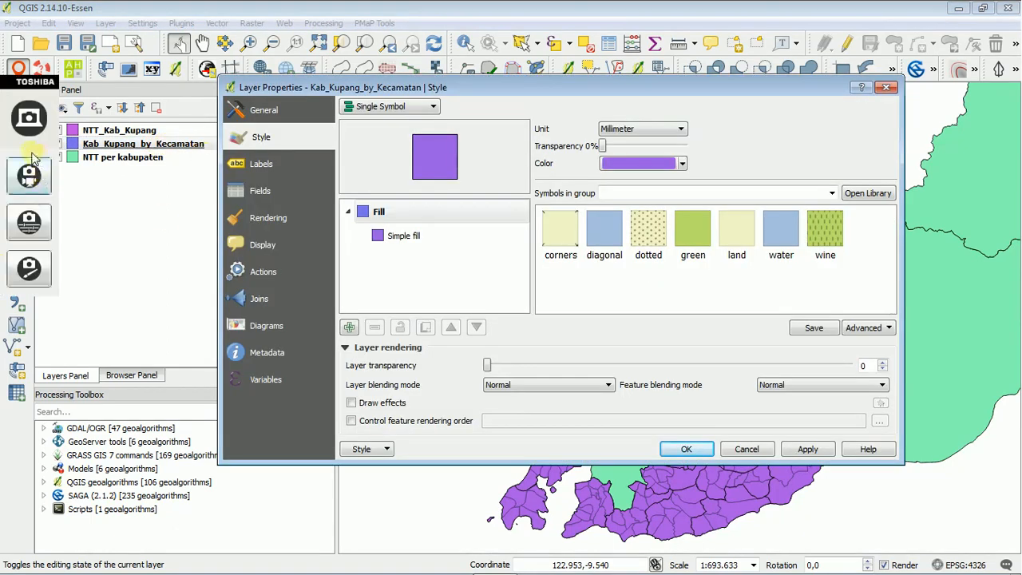
{"action": "left_click", "coordinate": [431, 107]}
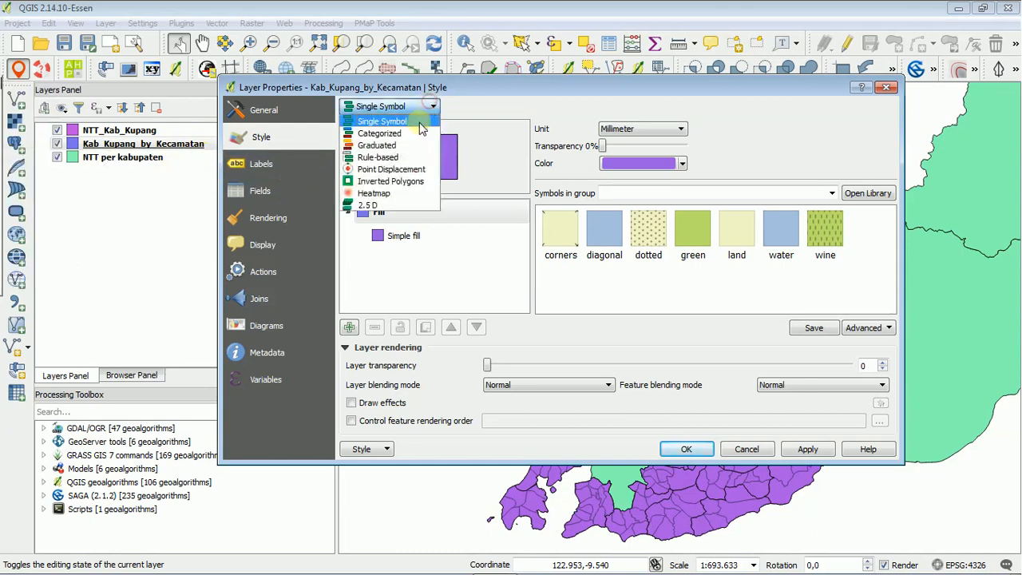
{"action": "left_click", "coordinate": [414, 131]}
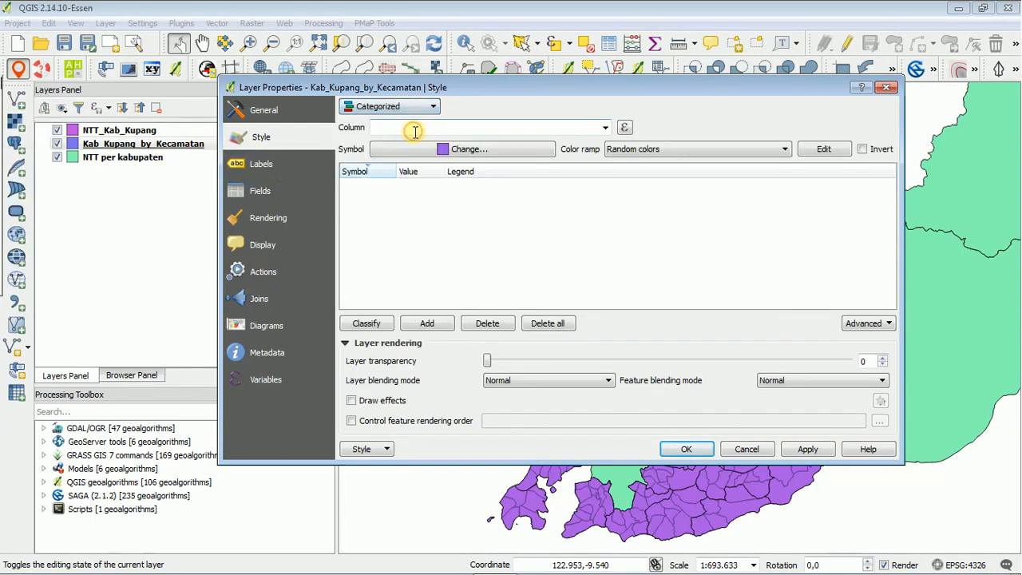
{"action": "left_click", "coordinate": [605, 129]}
{"action": "left_click", "coordinate": [399, 158]}
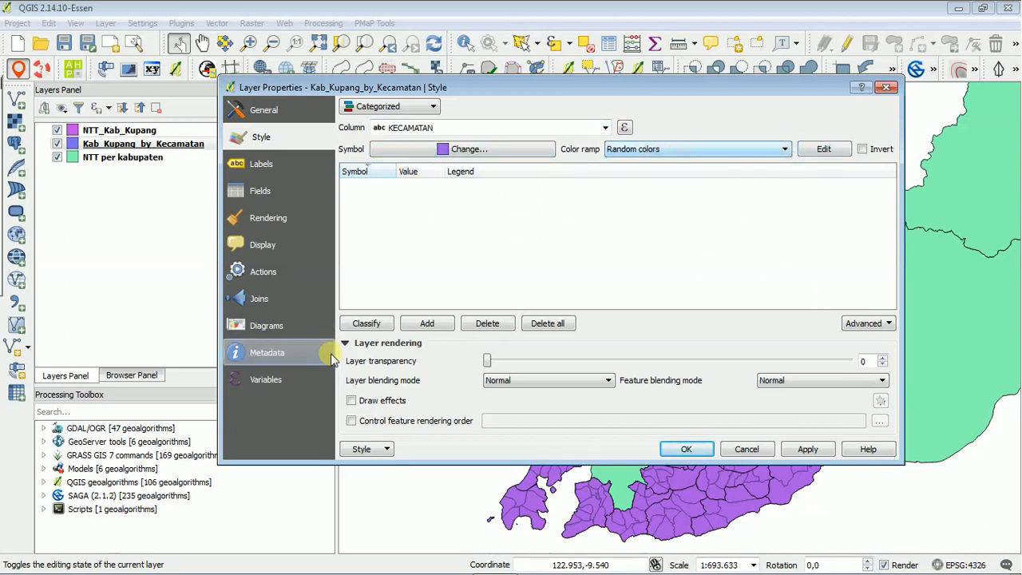
{"action": "left_click", "coordinate": [369, 323]}
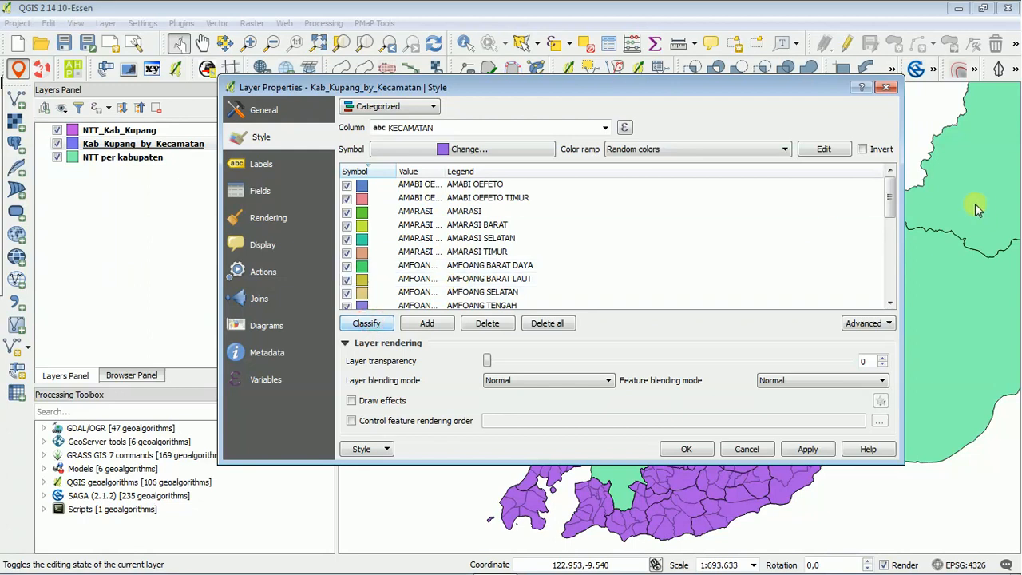
Delete the blank category at the end of the KECAMATAN classes, then apply the style and close the layer properties.
{"action": "left_click_drag", "start_coordinate": [888, 206], "coordinate": [889, 289]}
{"action": "left_click", "coordinate": [382, 297]}
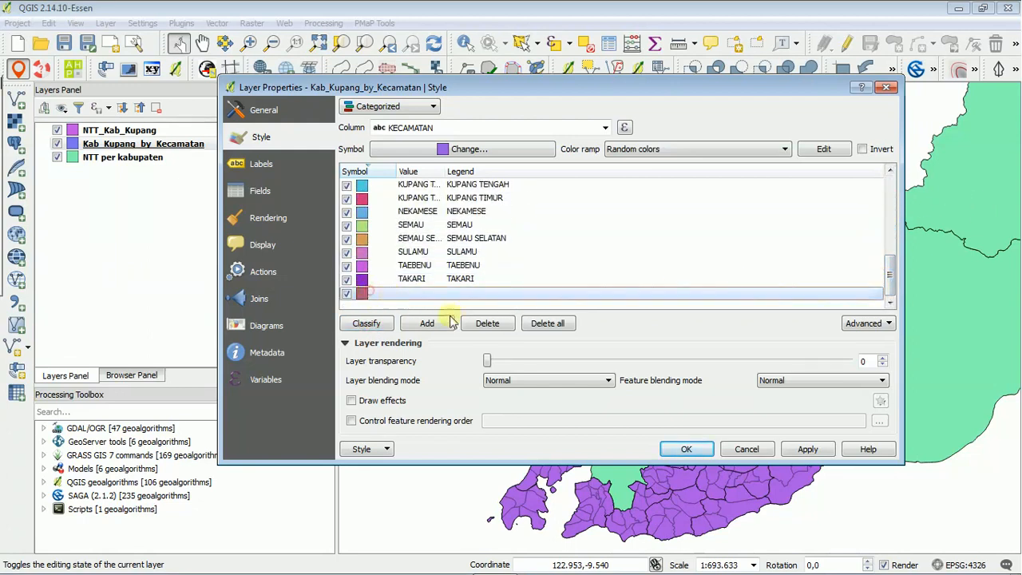
{"action": "left_click", "coordinate": [488, 323]}
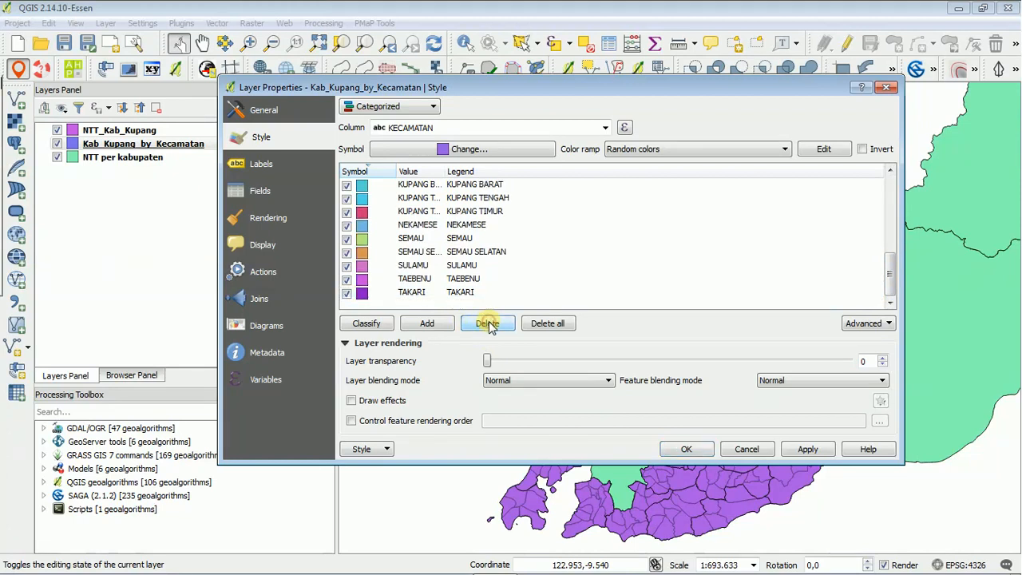
{"action": "left_click", "coordinate": [806, 450]}
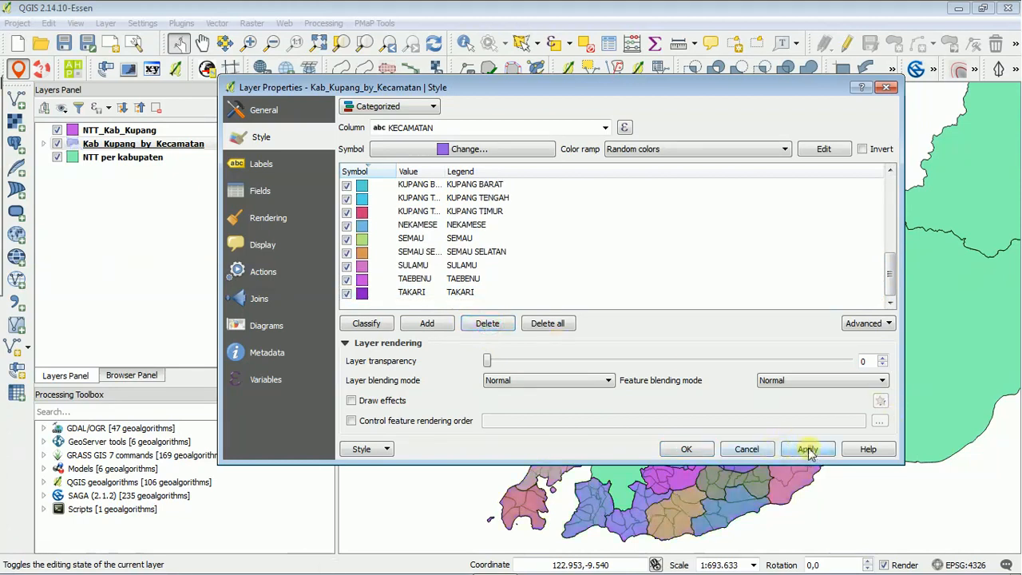
{"action": "left_click", "coordinate": [695, 451]}
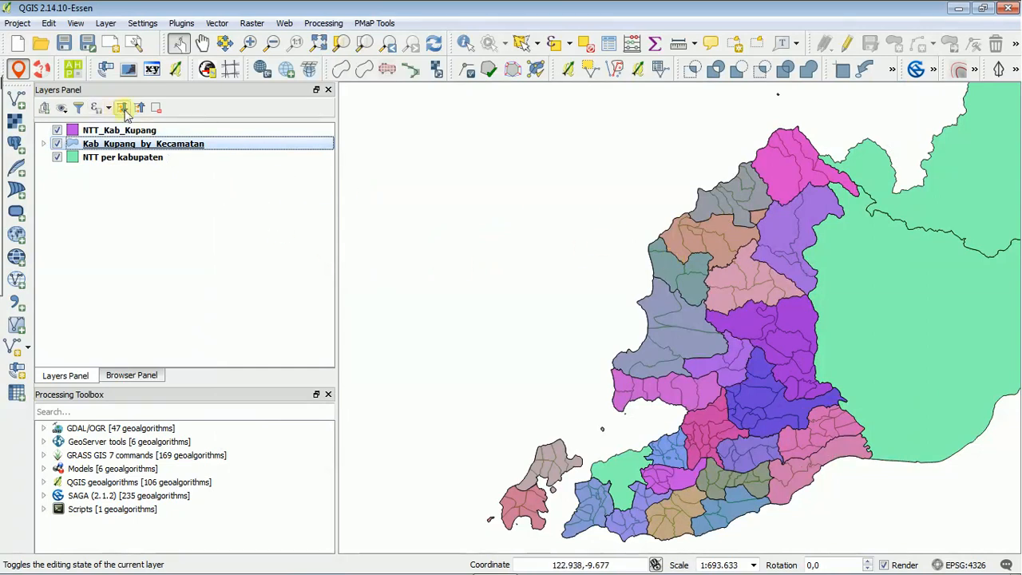
Zoom to the northern part of the regency and identify the attributes of the northernmost district in Kab_Kupang_by_Kecamatan.
{"action": "left_click", "coordinate": [250, 44]}
{"action": "left_click_drag", "start_coordinate": [689, 113], "coordinate": [859, 285]}
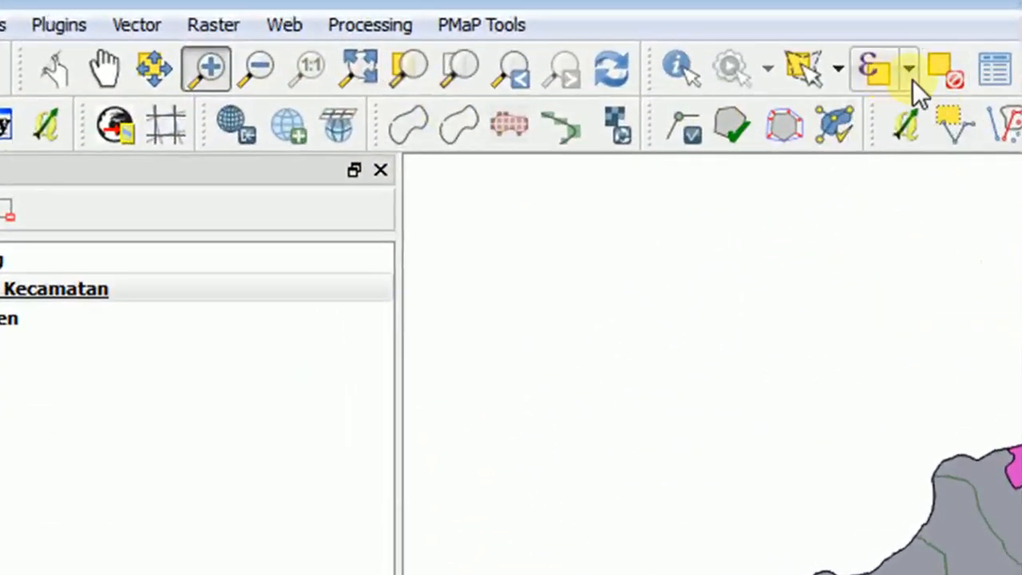
{"action": "left_click", "coordinate": [681, 65]}
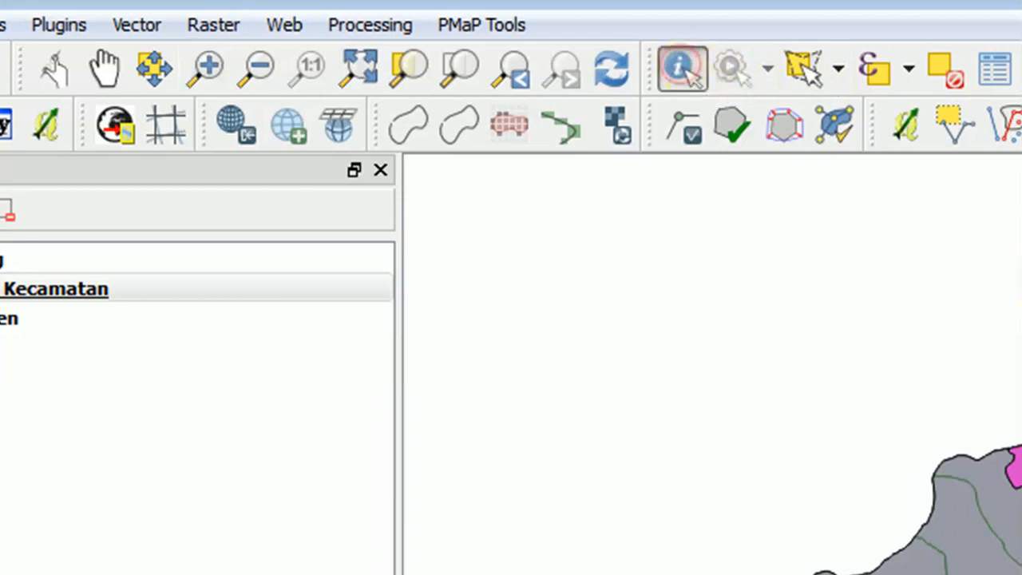
{"action": "left_click", "coordinate": [903, 296]}
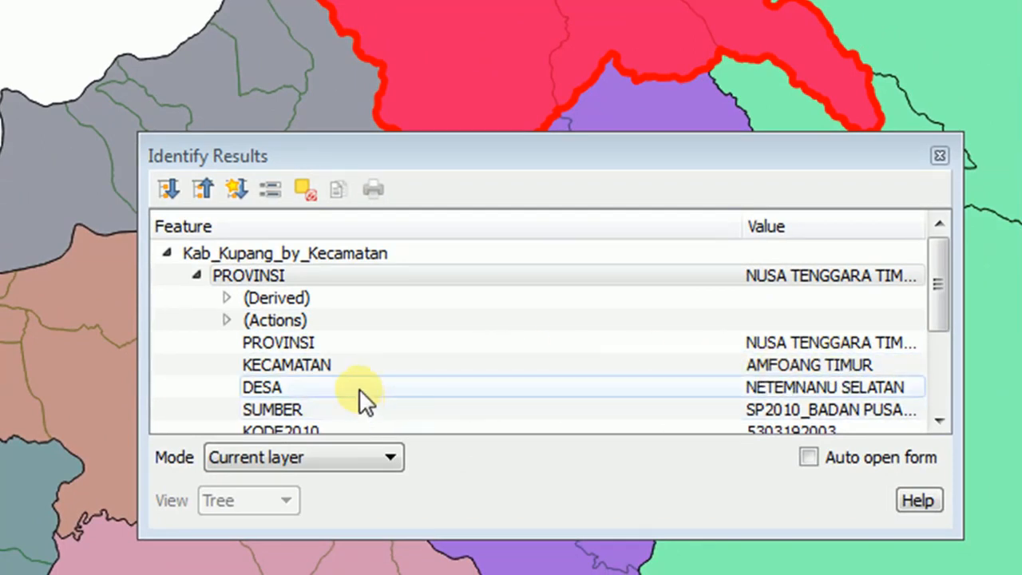
{"action": "left_click_drag", "start_coordinate": [942, 303], "coordinate": [942, 341]}
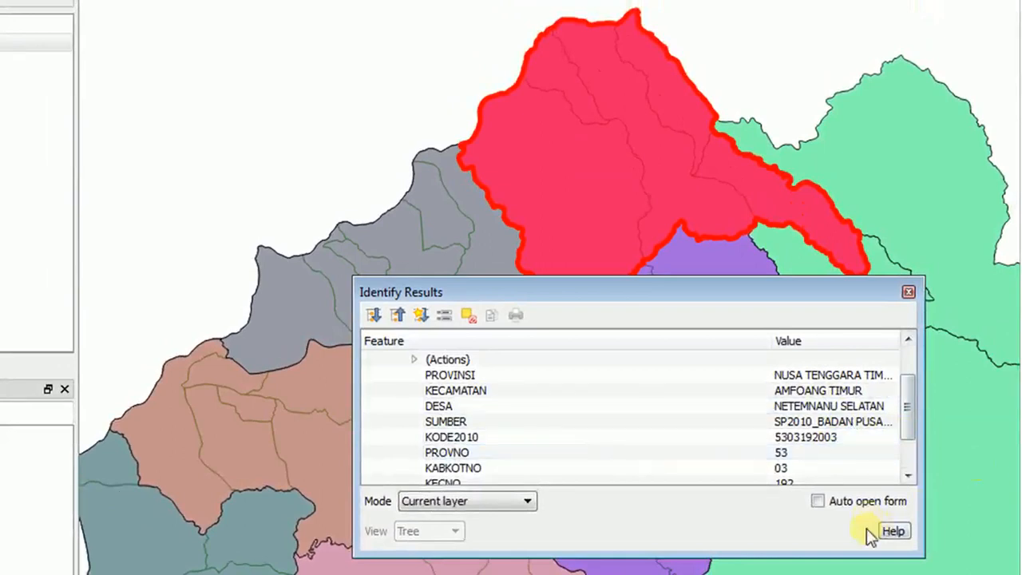
{"action": "left_click", "coordinate": [909, 293]}
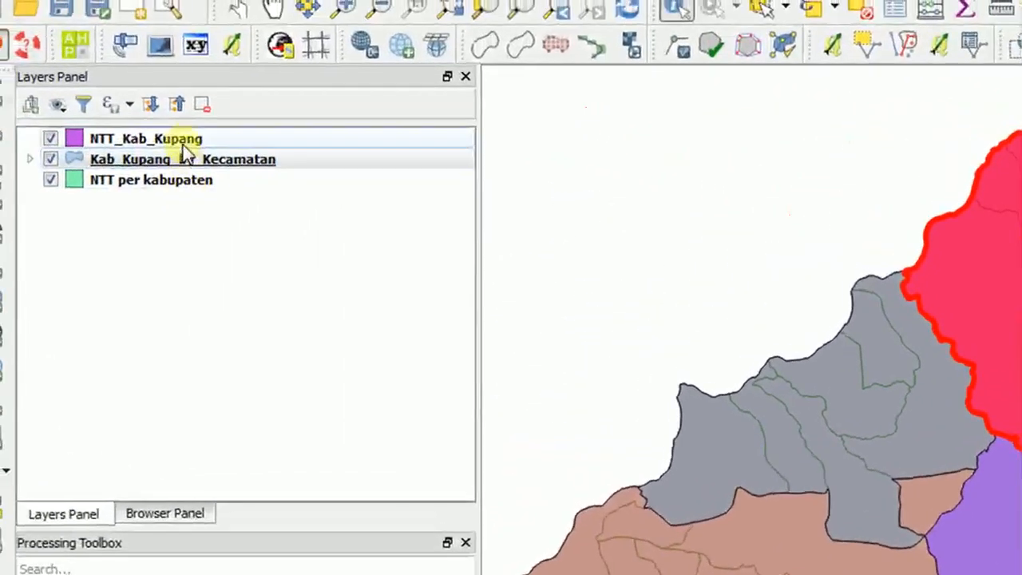
Identify three neighbouring village polygons of the NTT_Kab_Kupang layer in the grey northwestern district, then close the results.
{"action": "left_click", "coordinate": [176, 137]}
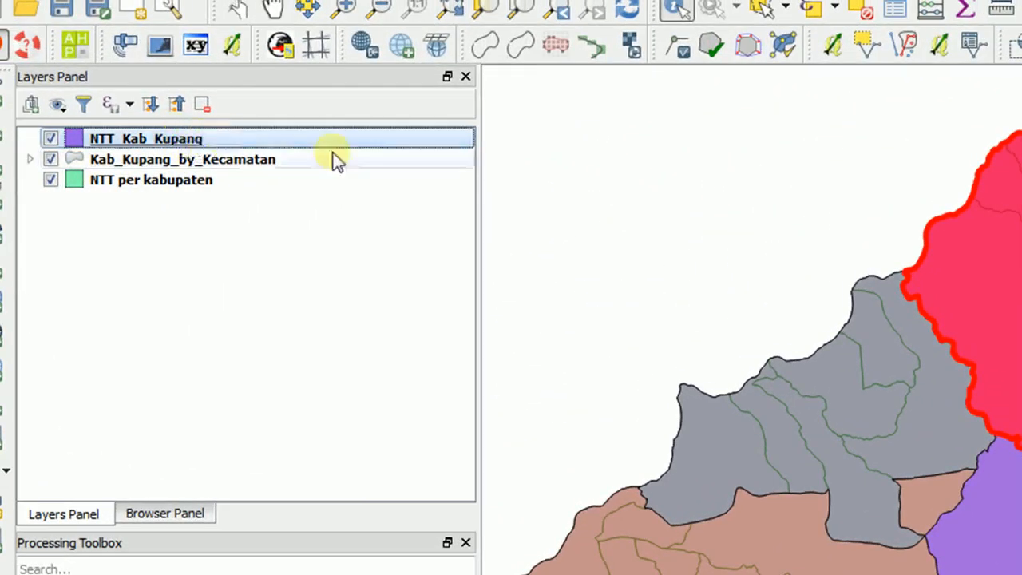
{"action": "left_click", "coordinate": [942, 370]}
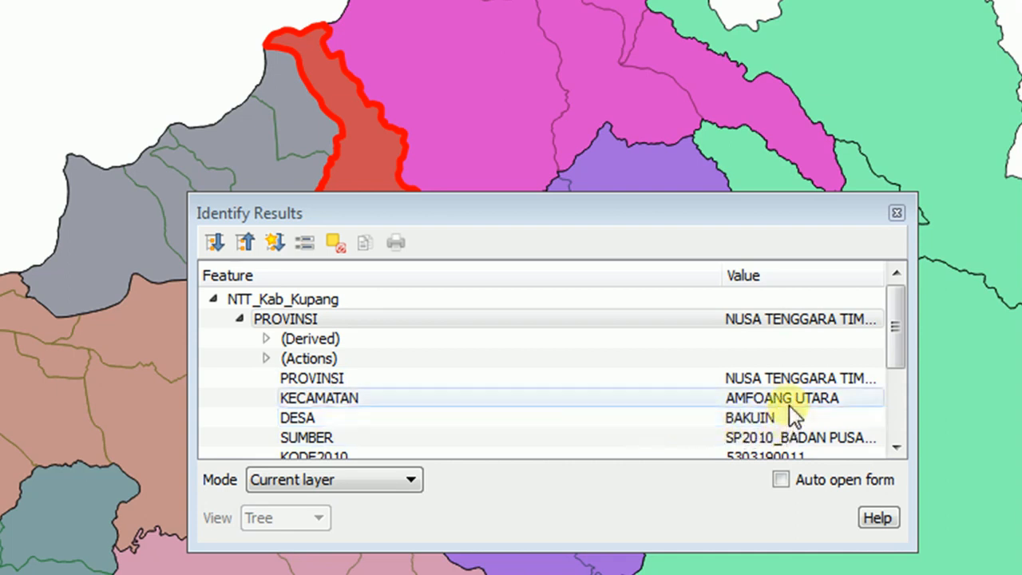
{"action": "left_click", "coordinate": [317, 125]}
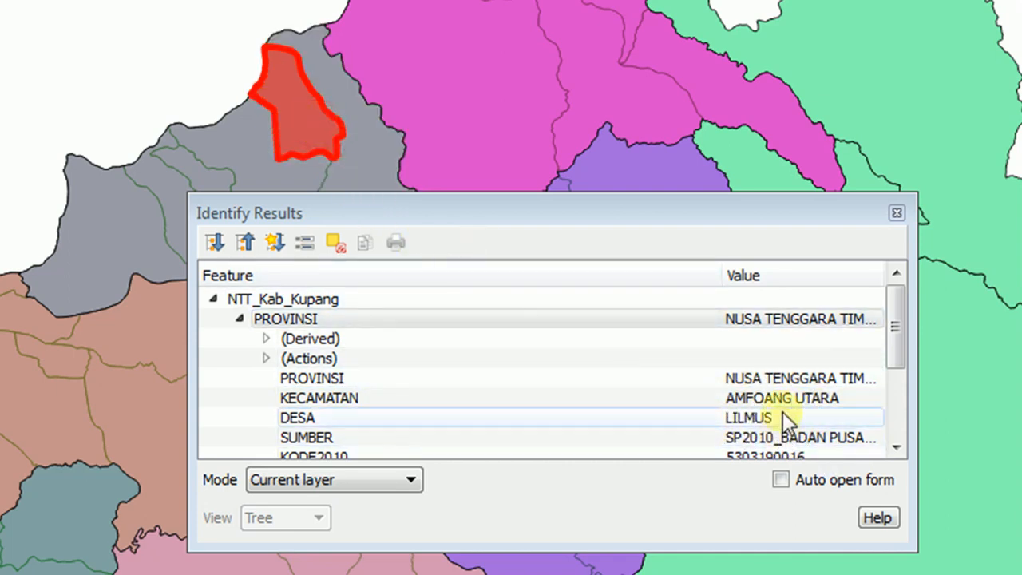
{"action": "left_click", "coordinate": [271, 162]}
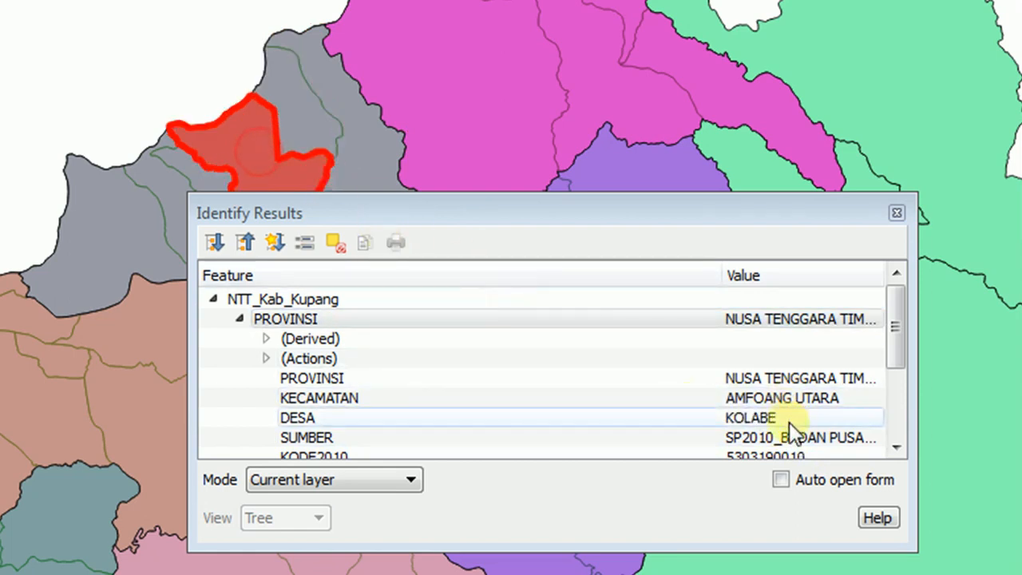
{"action": "left_click", "coordinate": [897, 212]}
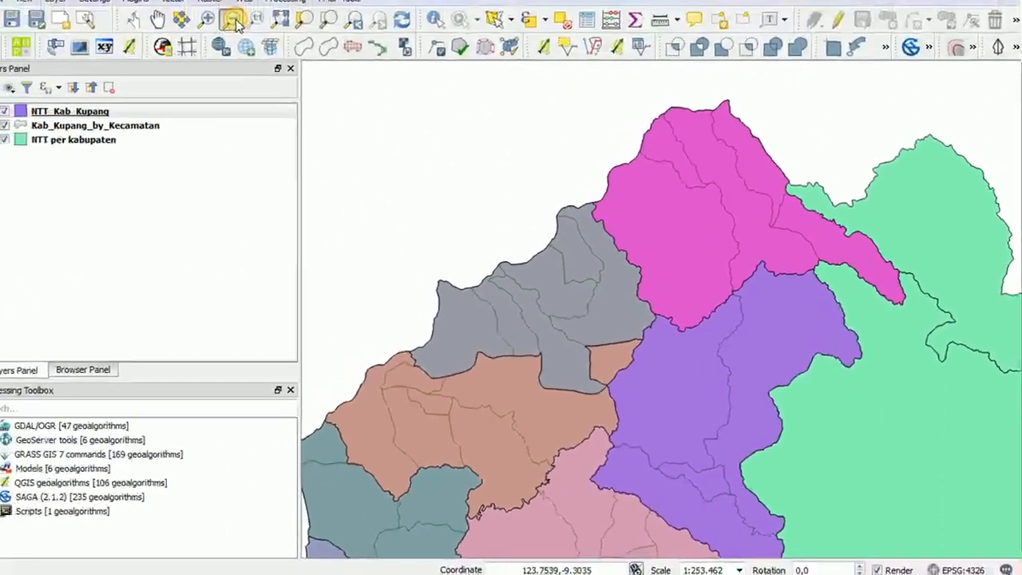
Examine the district colours and village boundaries across the regency, from the northern districts to the southern coast and islands.
{"action": "left_click", "coordinate": [275, 45]}
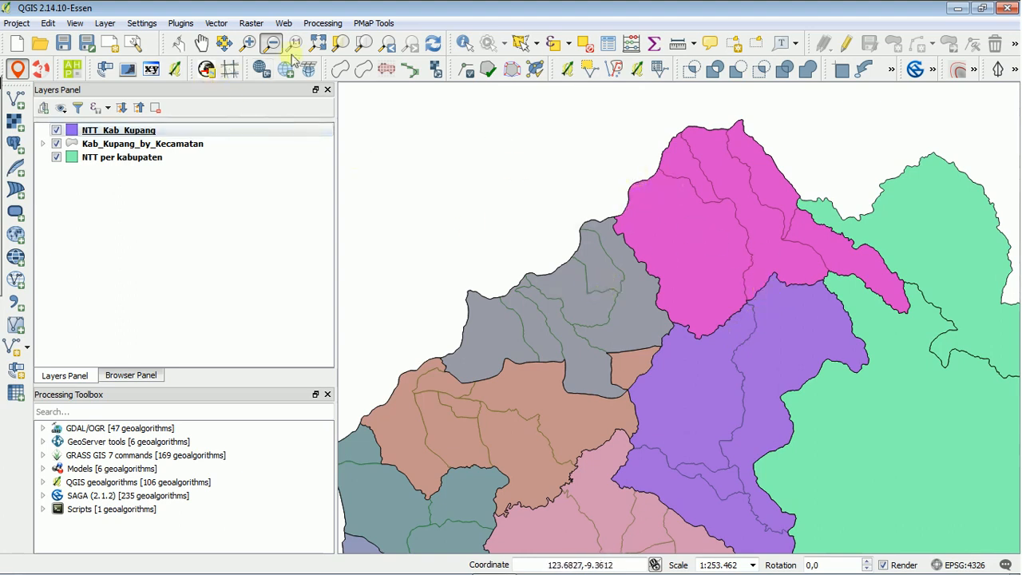
{"action": "left_click", "coordinate": [205, 48]}
{"action": "left_click_drag", "start_coordinate": [712, 349], "coordinate": [678, 198]}
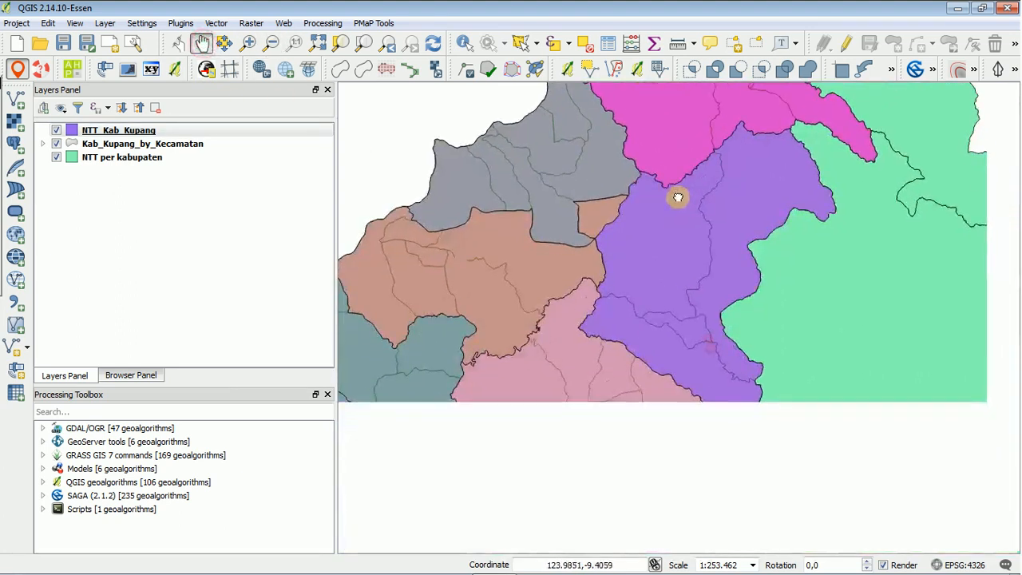
{"action": "left_click_drag", "start_coordinate": [619, 331], "coordinate": [757, 299]}
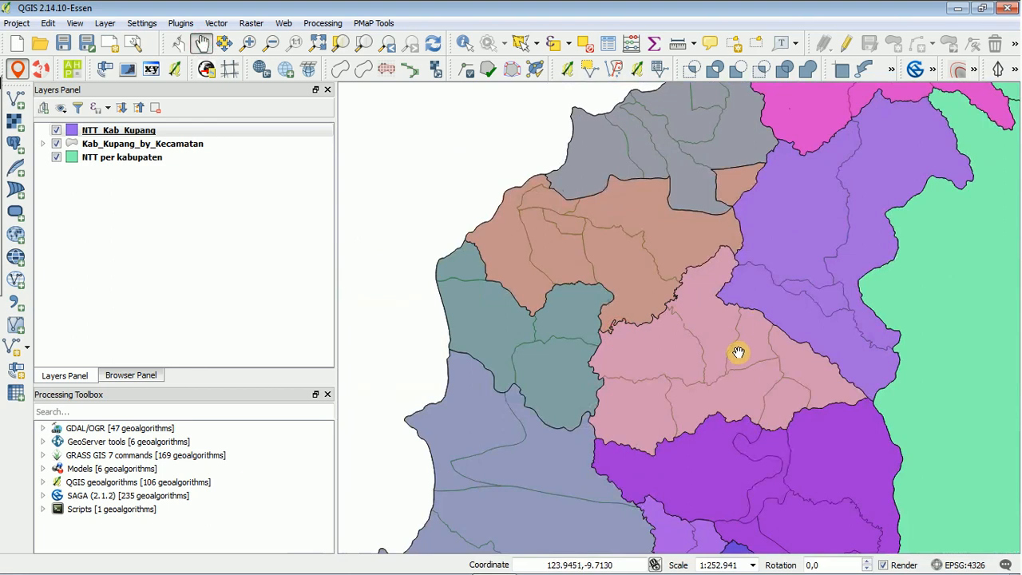
{"action": "scroll", "coordinate": [721, 335], "scroll_direction": "down", "scroll_amount": 1}
{"action": "left_click_drag", "start_coordinate": [726, 365], "coordinate": [684, 246]}
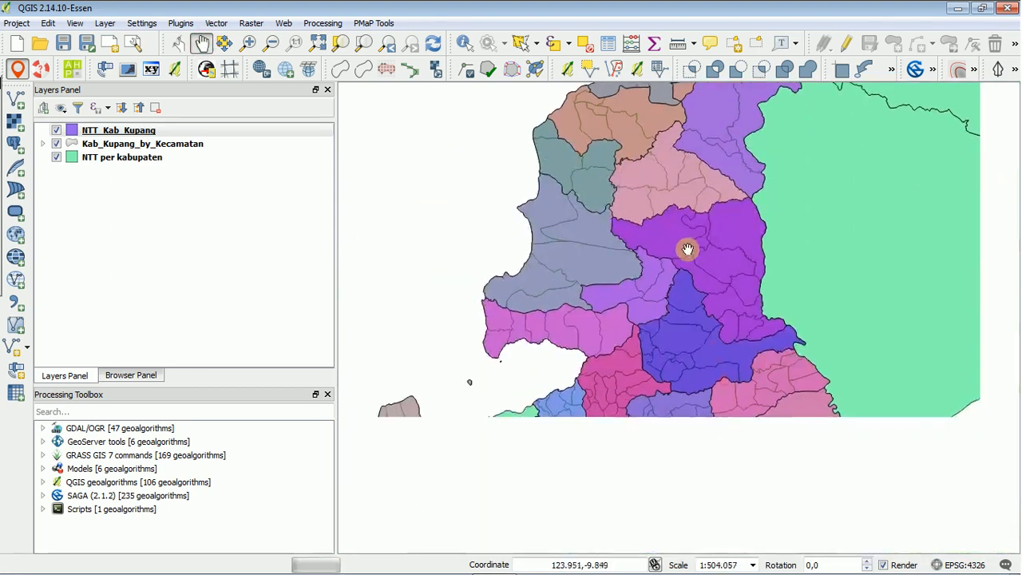
{"action": "scroll", "coordinate": [714, 292], "scroll_direction": "down", "scroll_amount": 1}
{"action": "scroll", "coordinate": [675, 315], "scroll_direction": "up", "scroll_amount": 1}
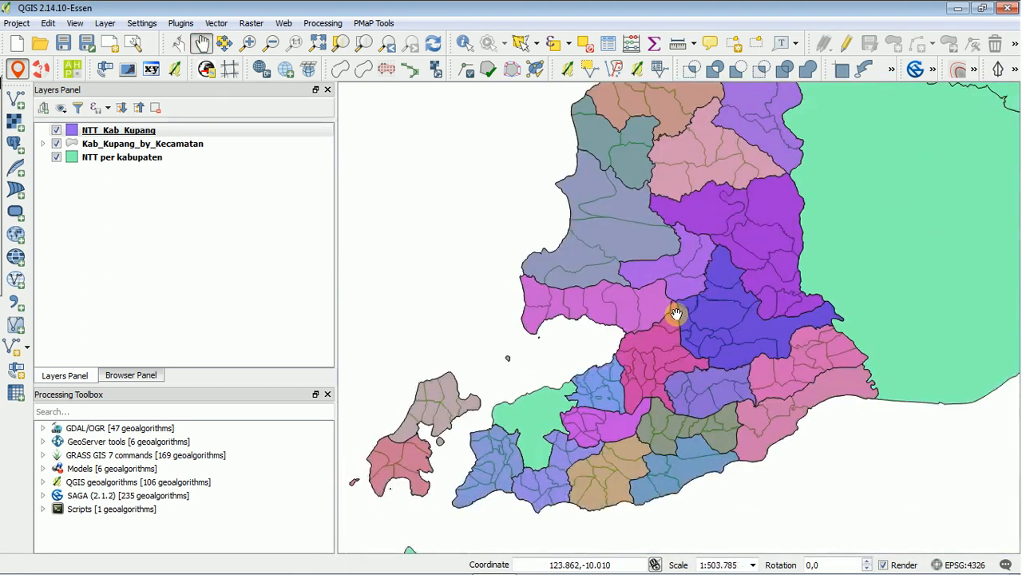
{"action": "left_click_drag", "start_coordinate": [663, 301], "coordinate": [746, 319]}
{"action": "left_click_drag", "start_coordinate": [814, 328], "coordinate": [812, 356]}
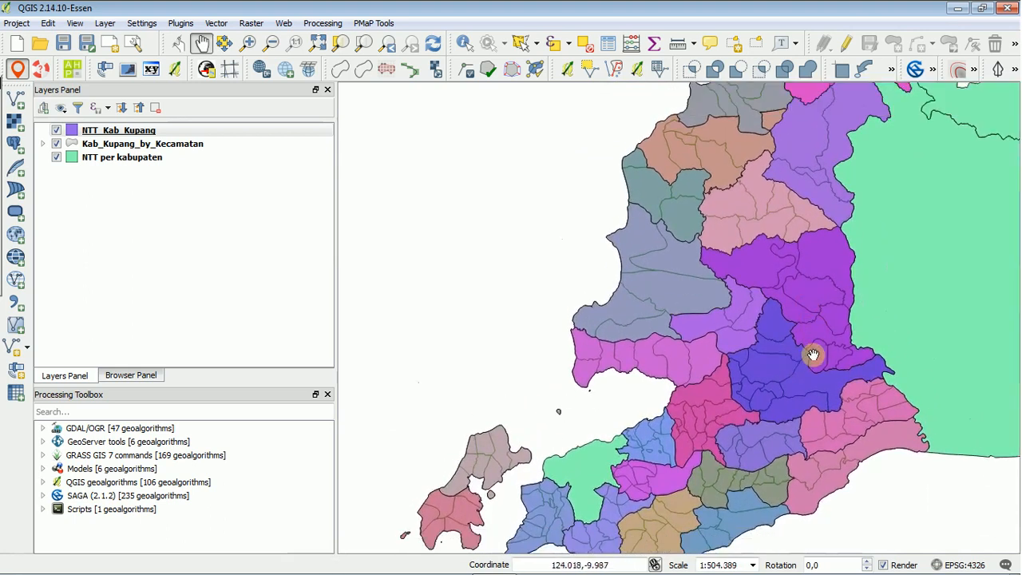
Look through the shapefiles in the SHP Base folder, including Indonesia Map and indonesia-latest-free.shp.zip, for additional base layers.
{"action": "left_click", "coordinate": [152, 380]}
{"action": "scroll", "coordinate": [209, 335], "scroll_direction": "down", "scroll_amount": 1}
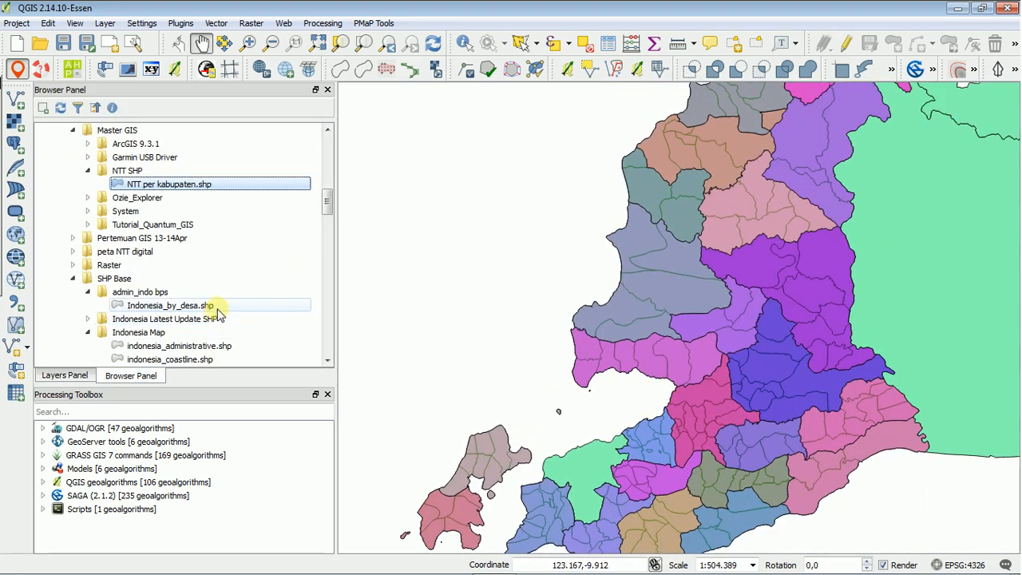
{"action": "scroll", "coordinate": [219, 312], "scroll_direction": "down", "scroll_amount": 4}
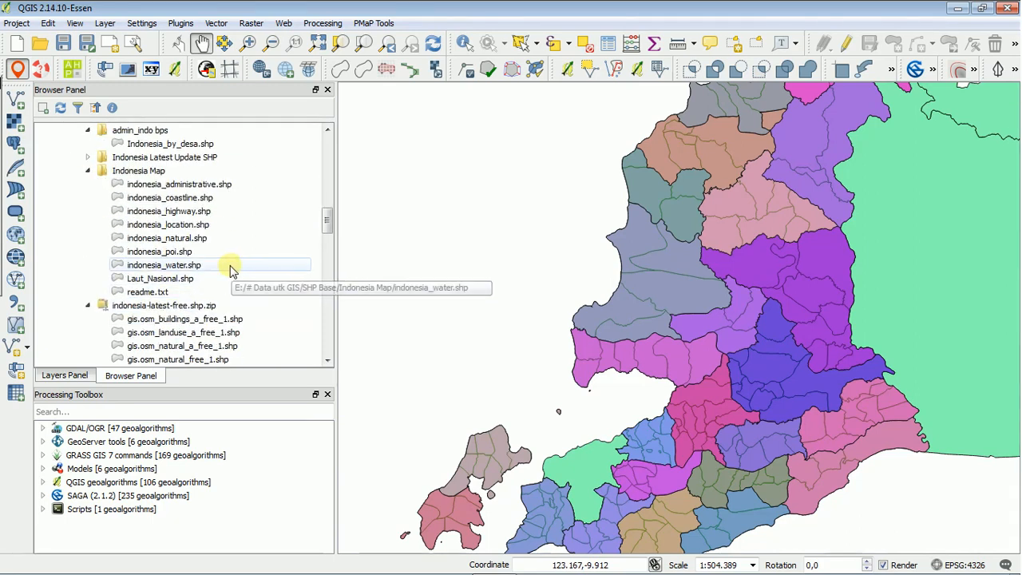
{"action": "scroll", "coordinate": [230, 271], "scroll_direction": "down", "scroll_amount": 6}
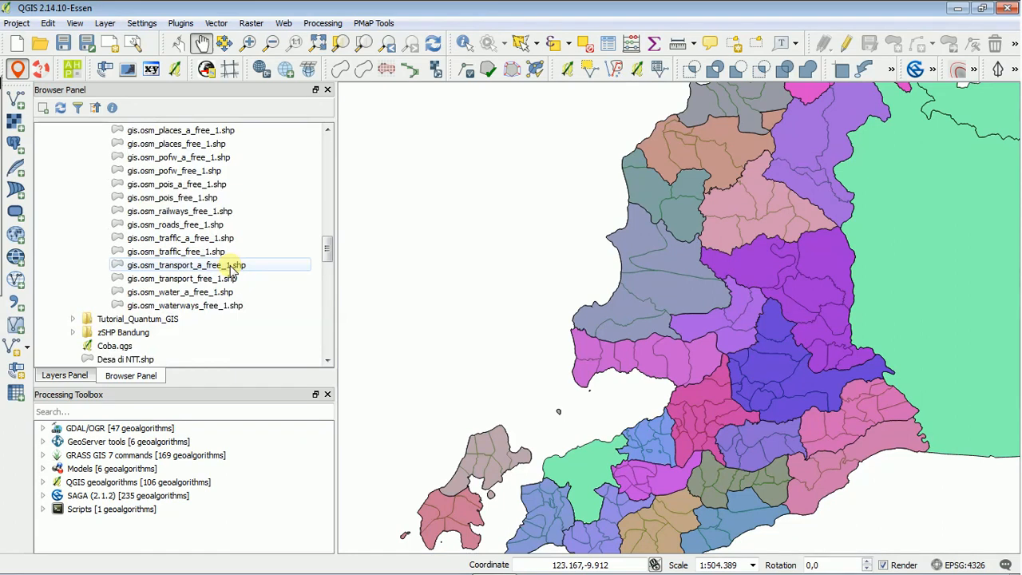
{"action": "scroll", "coordinate": [235, 292], "scroll_direction": "up", "scroll_amount": 1}
{"action": "scroll", "coordinate": [242, 295], "scroll_direction": "down", "scroll_amount": 2}
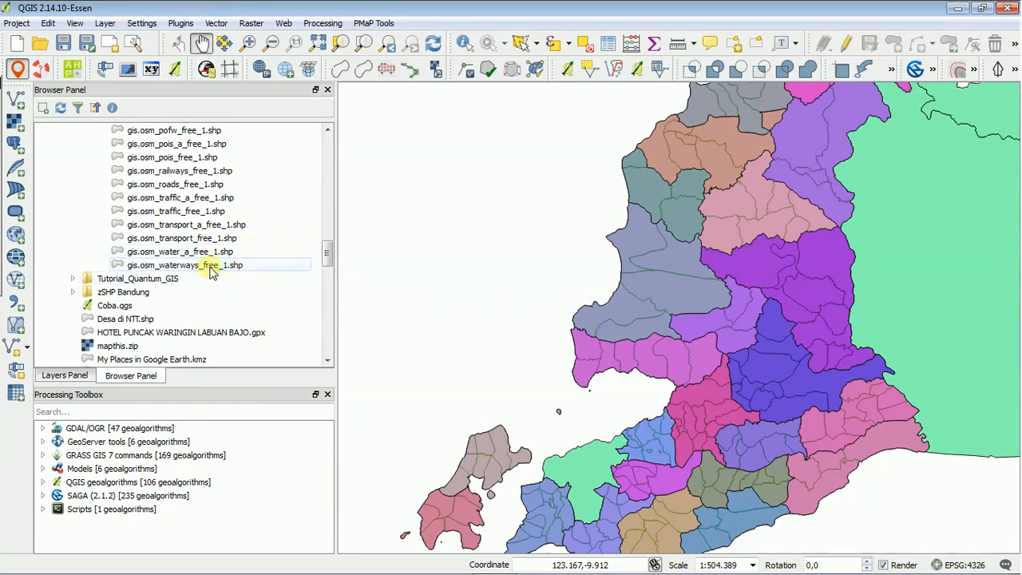
{"action": "scroll", "coordinate": [264, 211], "scroll_direction": "up", "scroll_amount": 4}
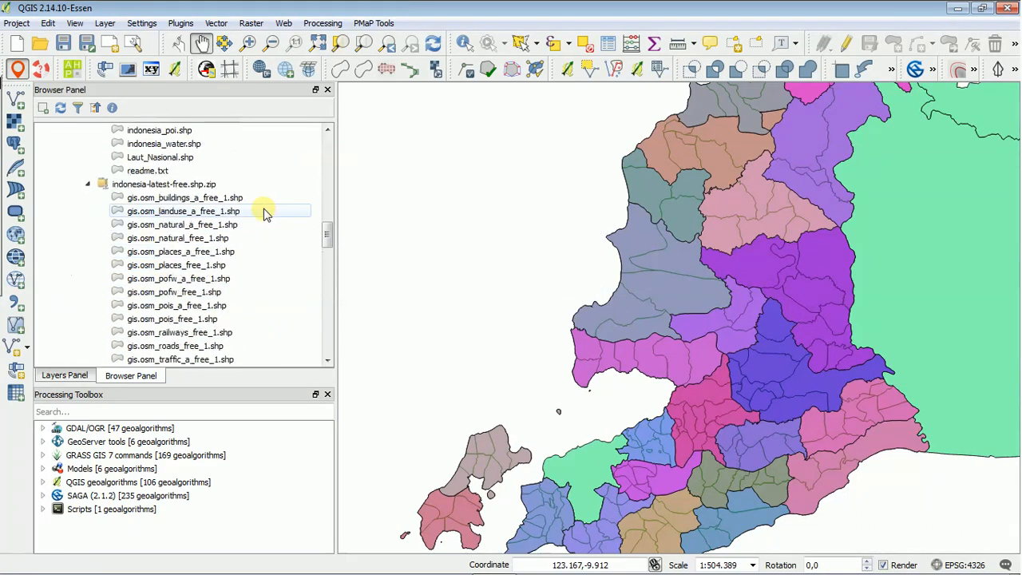
{"action": "scroll", "coordinate": [263, 212], "scroll_direction": "up", "scroll_amount": 2}
{"action": "scroll", "coordinate": [263, 211], "scroll_direction": "up", "scroll_amount": 5}
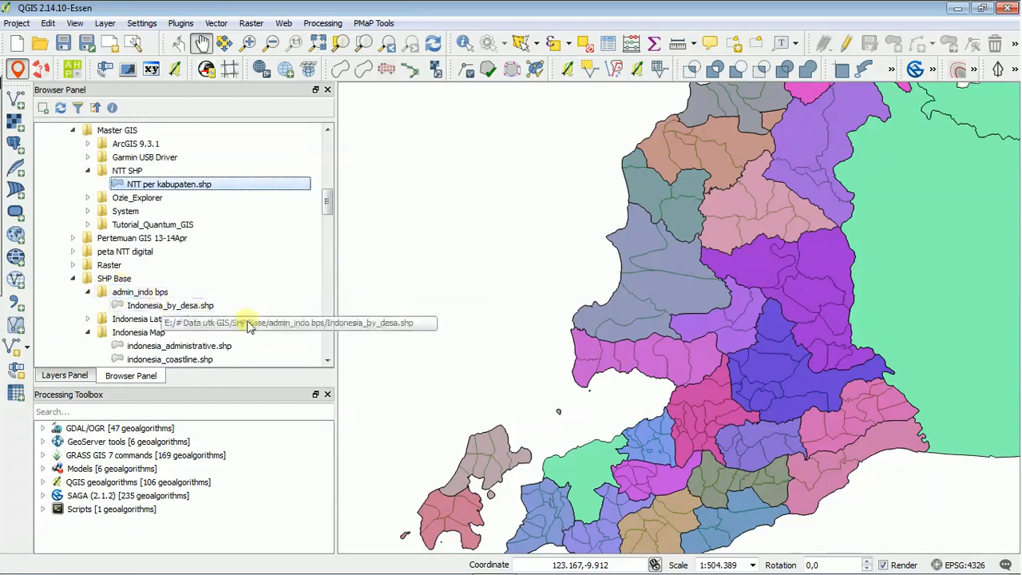
Add the Laut_Nasional.shp sea layer from the Indonesia Map folder to the project.
{"action": "scroll", "coordinate": [243, 323], "scroll_direction": "down", "scroll_amount": 2}
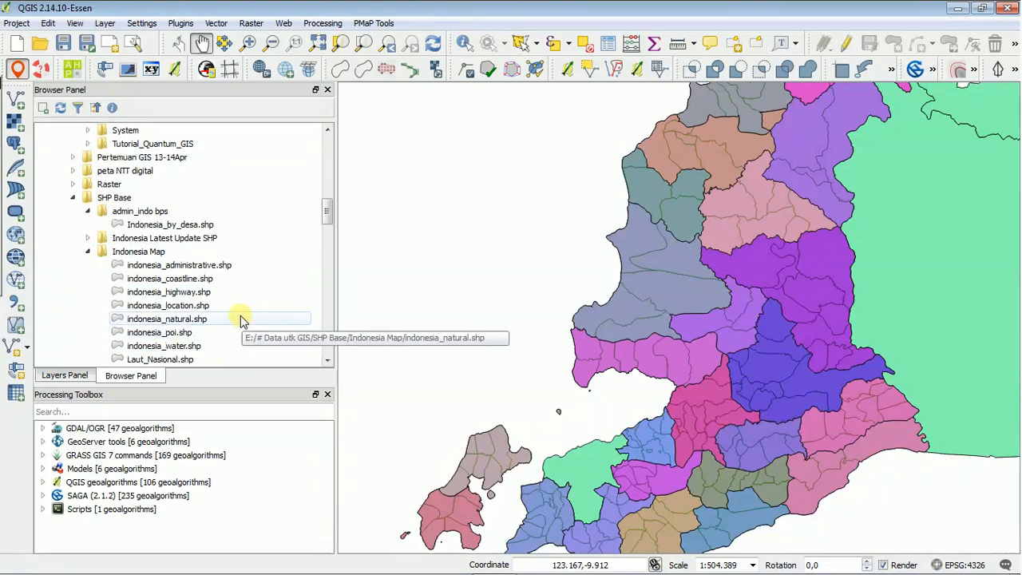
{"action": "scroll", "coordinate": [242, 318], "scroll_direction": "down", "scroll_amount": 1}
{"action": "left_click", "coordinate": [231, 320]}
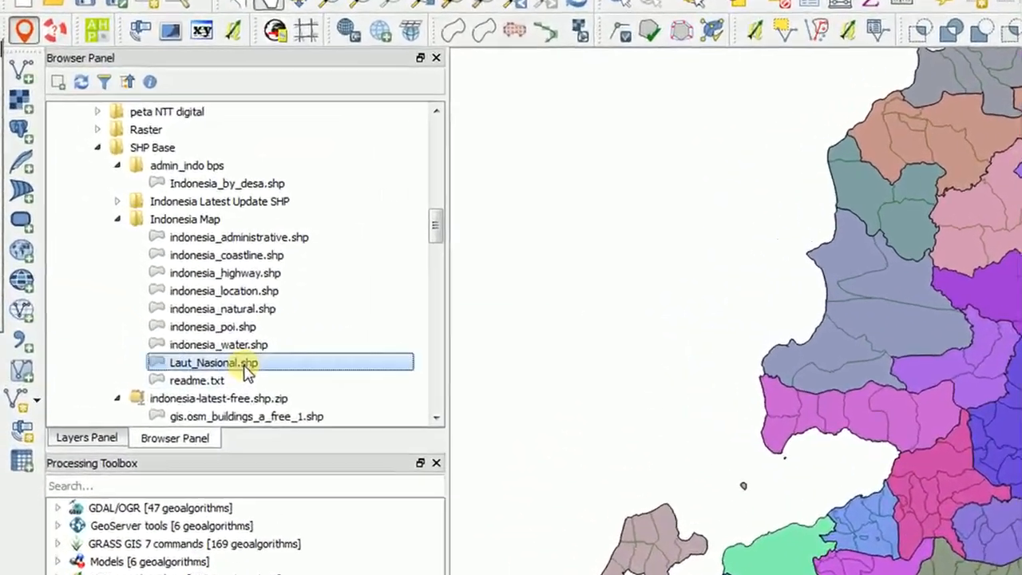
{"action": "double_click", "coordinate": [244, 366]}
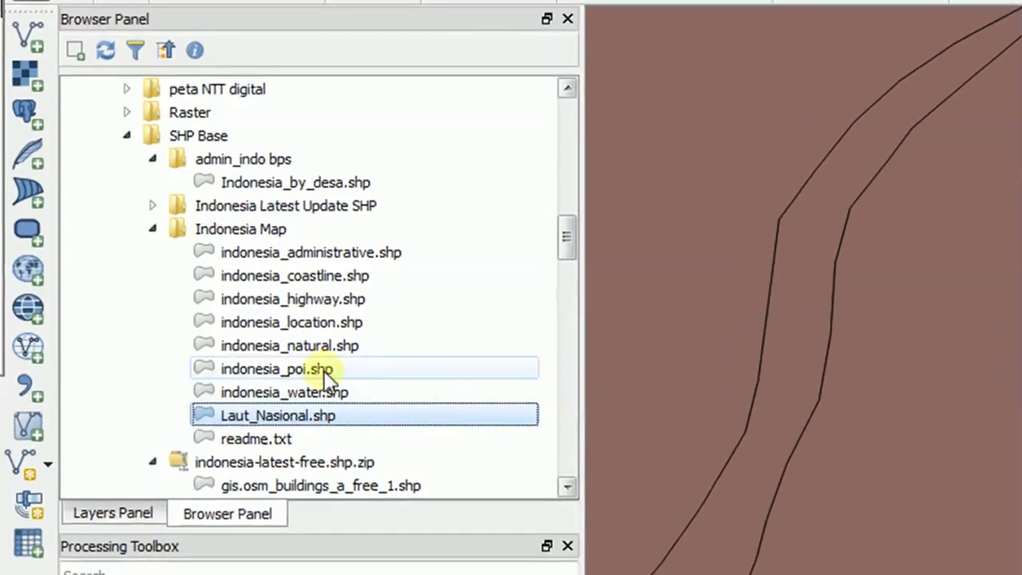
Move the Laut_Nasional layer below NTT per kabupaten, at the end of the layer order, and select it.
{"action": "left_click", "coordinate": [142, 517]}
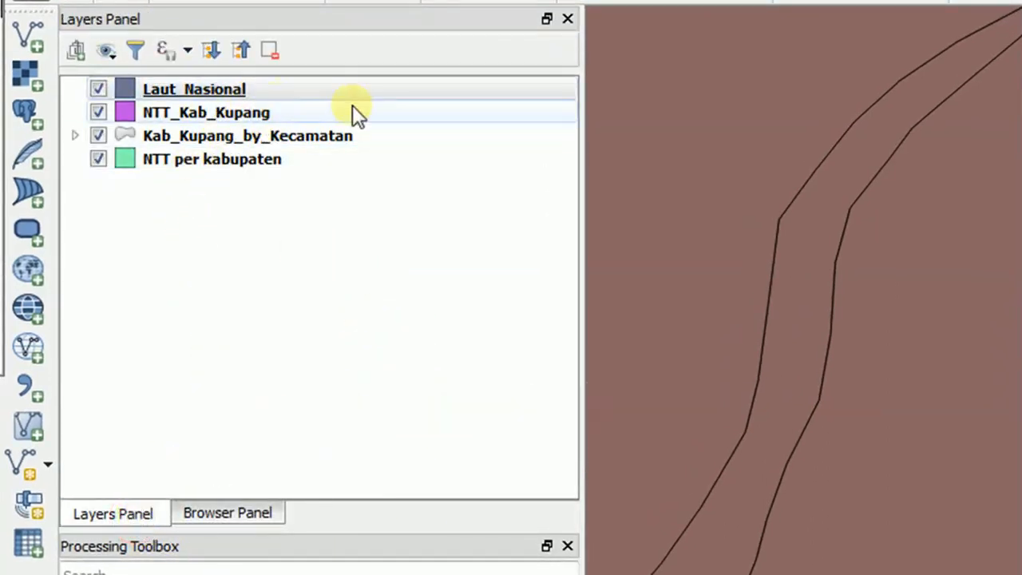
{"action": "left_click_drag", "start_coordinate": [373, 97], "coordinate": [364, 200]}
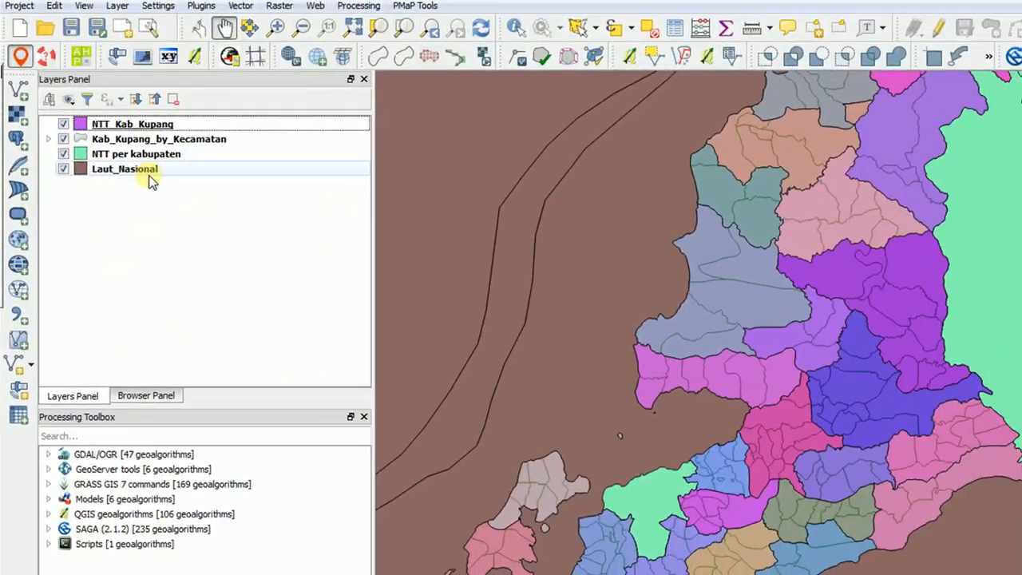
{"action": "left_click", "coordinate": [200, 166]}
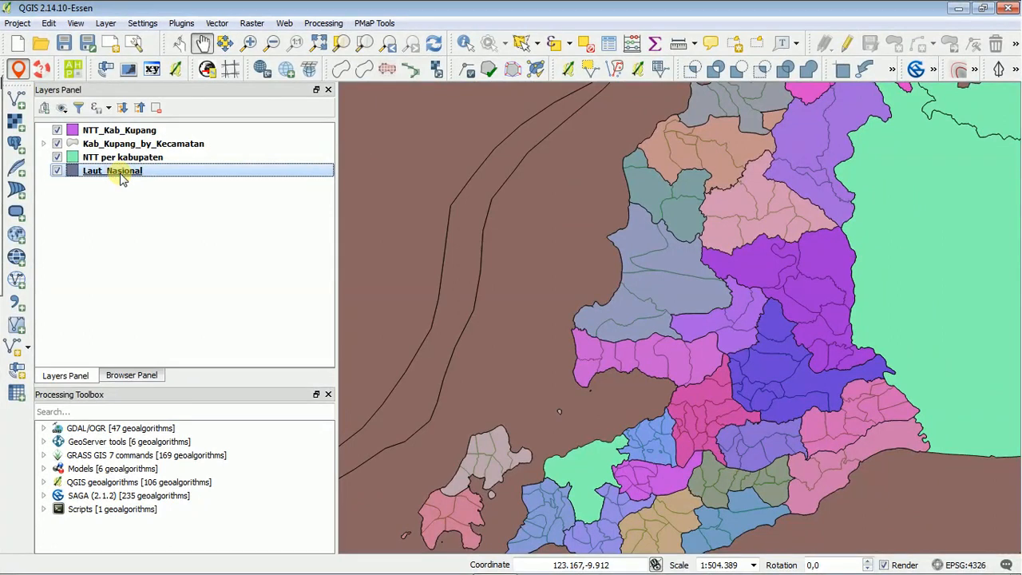
{"action": "double_click", "coordinate": [121, 177]}
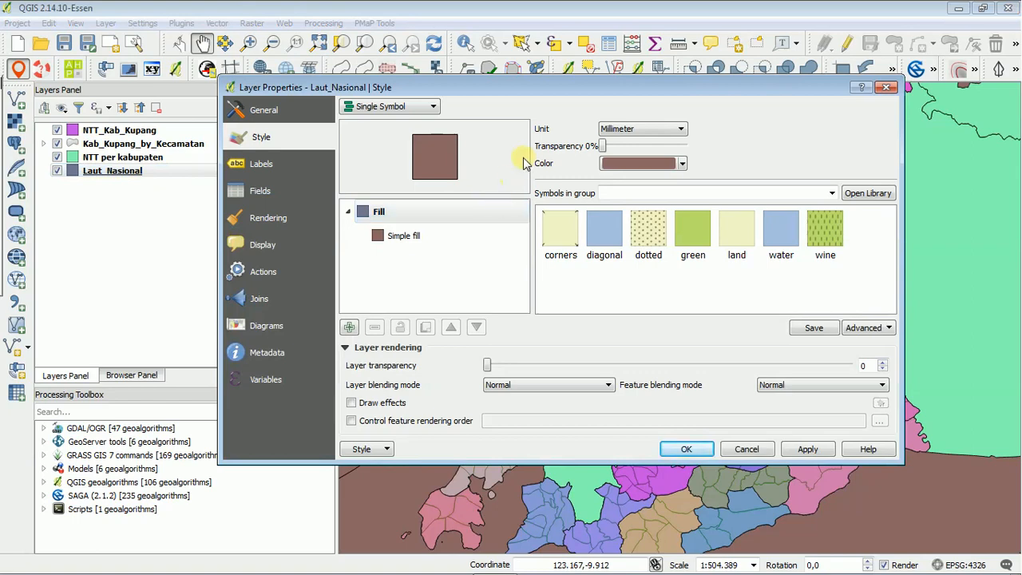
{"action": "left_click", "coordinate": [431, 106]}
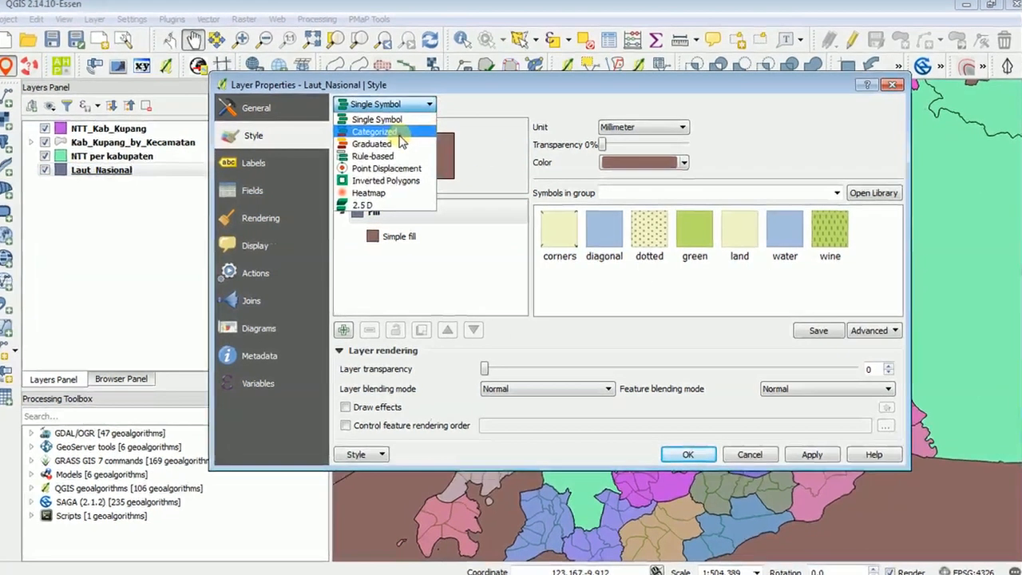
{"action": "left_click", "coordinate": [383, 134]}
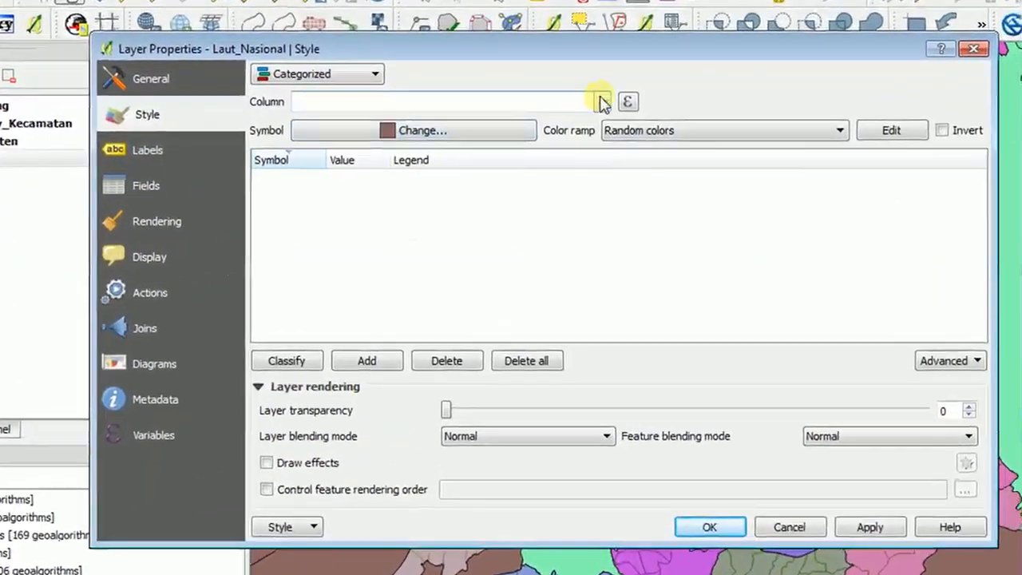
{"action": "left_click", "coordinate": [604, 121]}
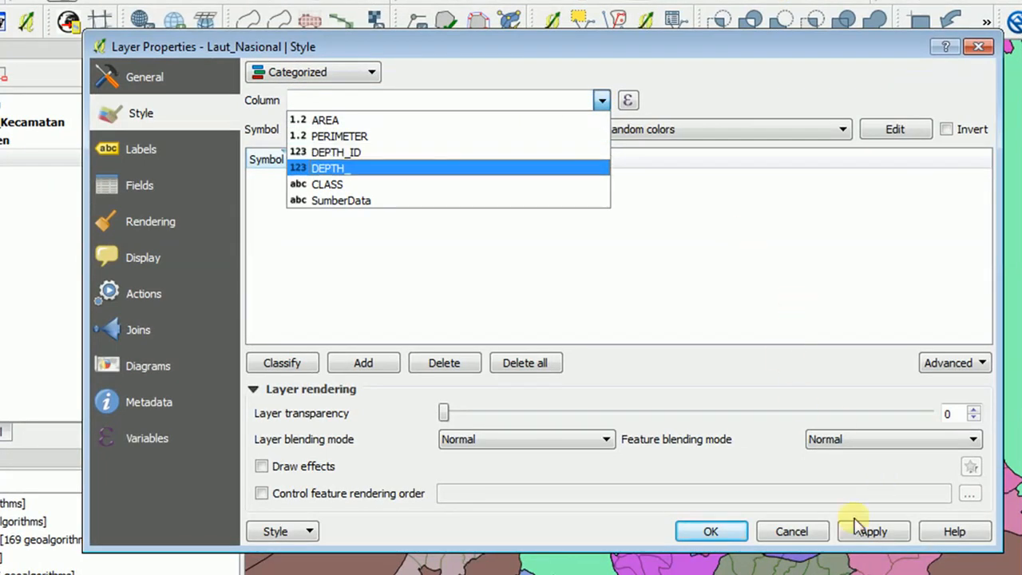
{"action": "left_click", "coordinate": [804, 533]}
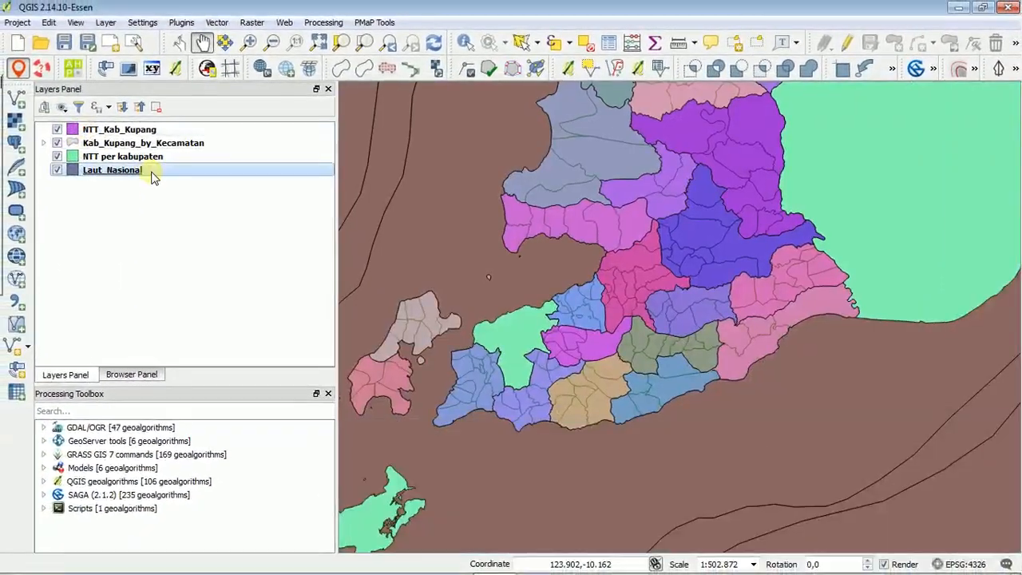
Examine the depth classes in the Laut_Nasional attribute table, sorted by the CLASS column, then close the table.
{"action": "left_click", "coordinate": [151, 172]}
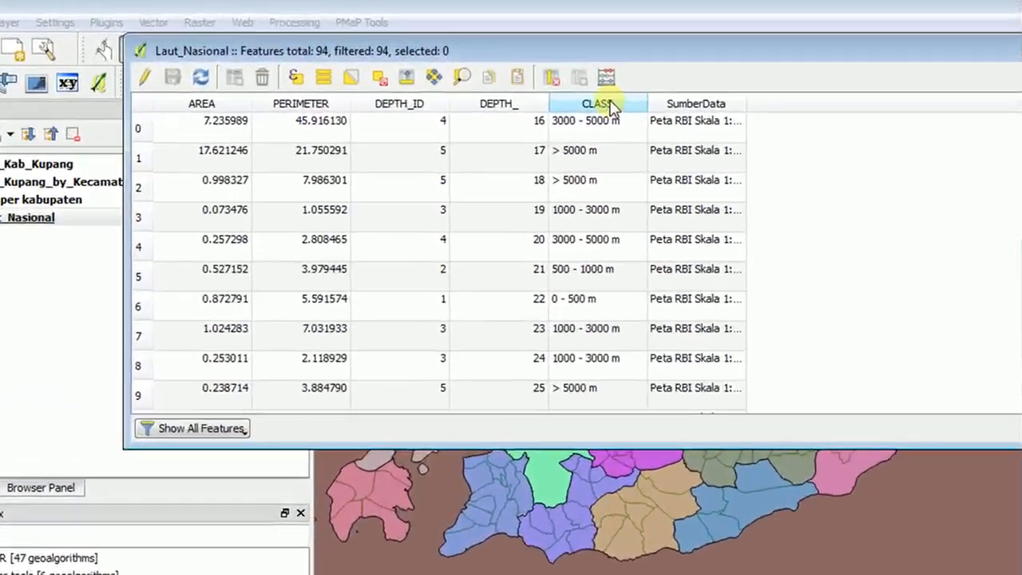
{"action": "left_click", "coordinate": [571, 93]}
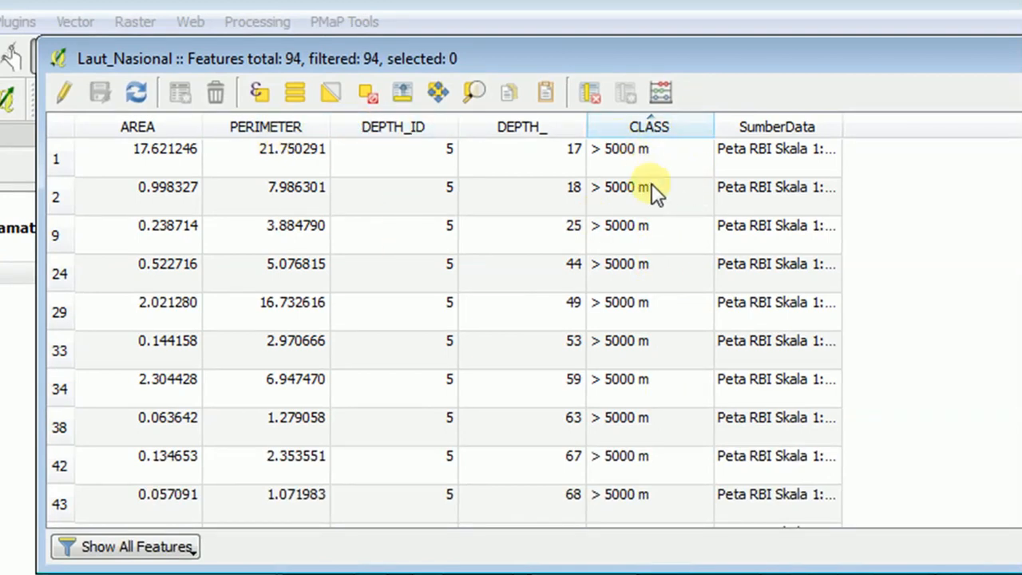
{"action": "scroll", "coordinate": [670, 275], "scroll_direction": "down", "scroll_amount": 10}
{"action": "scroll", "coordinate": [677, 273], "scroll_direction": "up", "scroll_amount": 10}
{"action": "scroll", "coordinate": [675, 262], "scroll_direction": "down", "scroll_amount": 10}
{"action": "scroll", "coordinate": [675, 267], "scroll_direction": "up", "scroll_amount": 15}
{"action": "scroll", "coordinate": [675, 267], "scroll_direction": "up", "scroll_amount": 1}
{"action": "scroll", "coordinate": [671, 231], "scroll_direction": "down", "scroll_amount": 20}
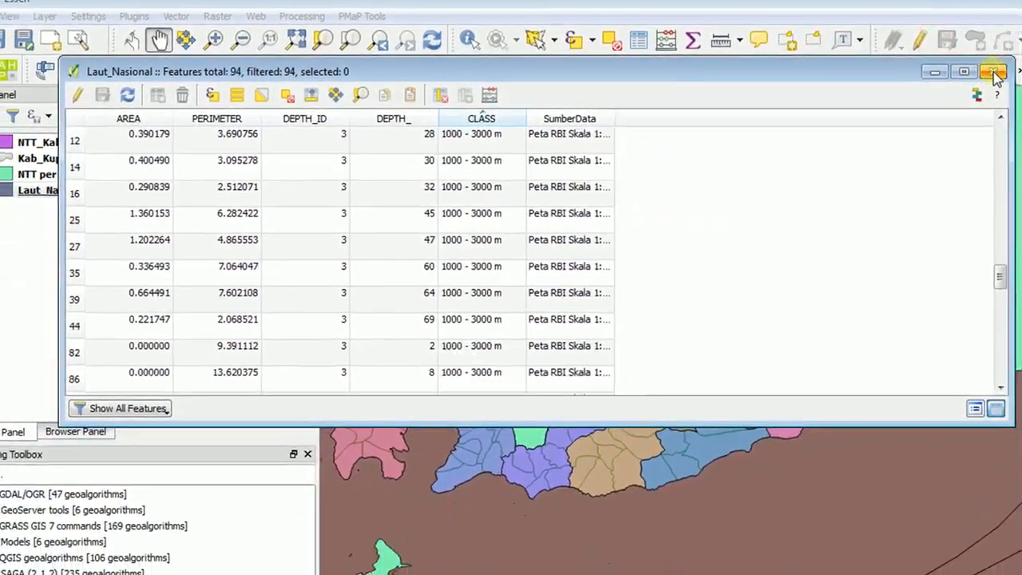
{"action": "left_click", "coordinate": [1012, 49]}
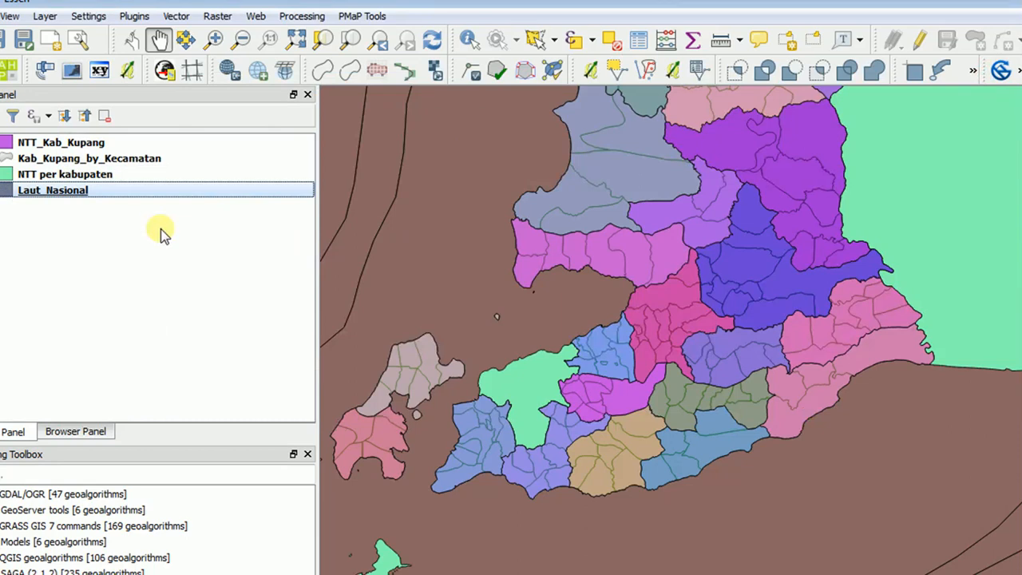
Set the Laut_Nasional layer's style to Categorized, based on the CLASS column.
{"action": "double_click", "coordinate": [182, 190]}
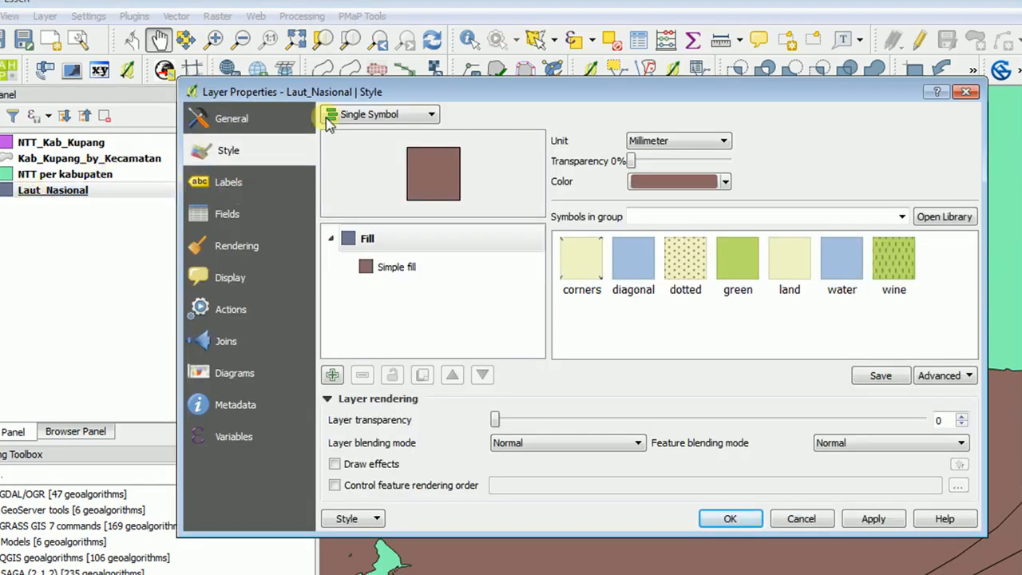
{"action": "left_click", "coordinate": [428, 111]}
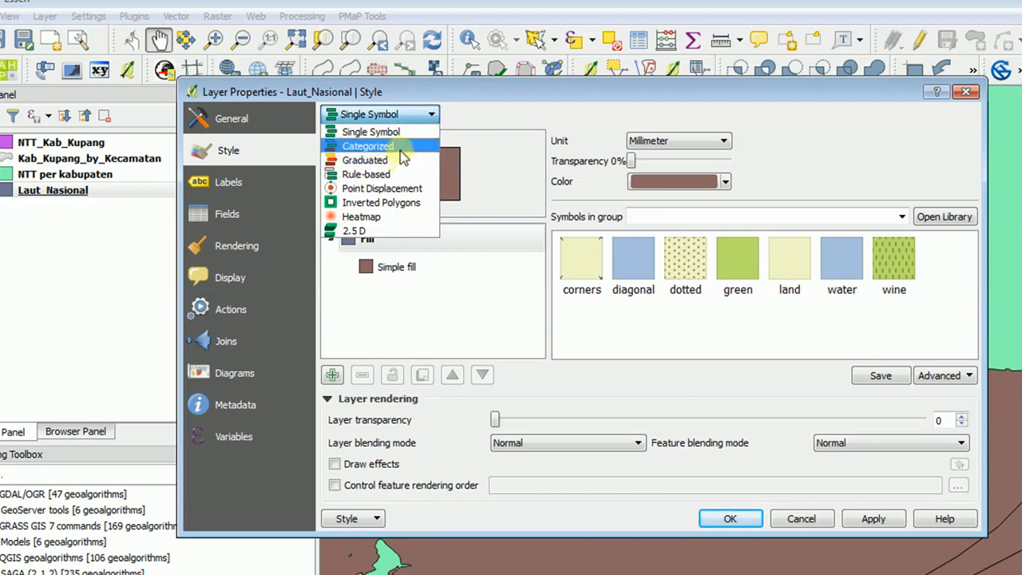
{"action": "left_click", "coordinate": [399, 147]}
{"action": "left_click", "coordinate": [633, 140]}
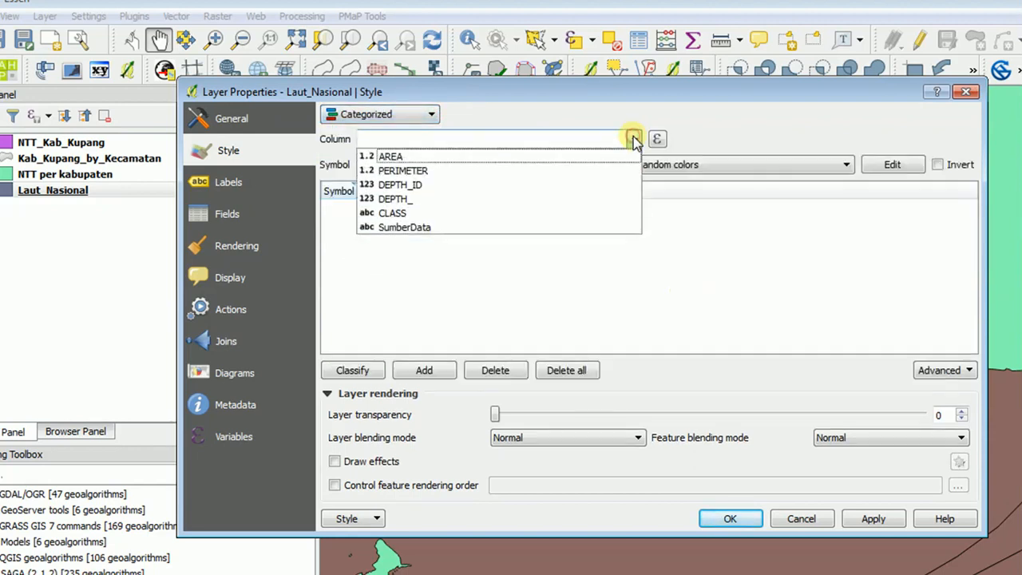
{"action": "left_click", "coordinate": [414, 212]}
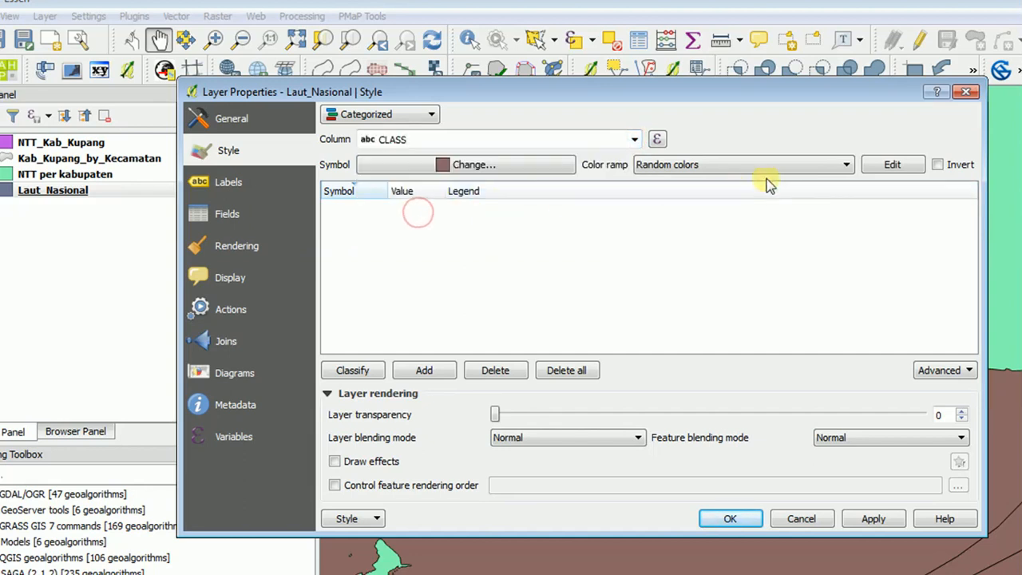
{"action": "left_click", "coordinate": [828, 170]}
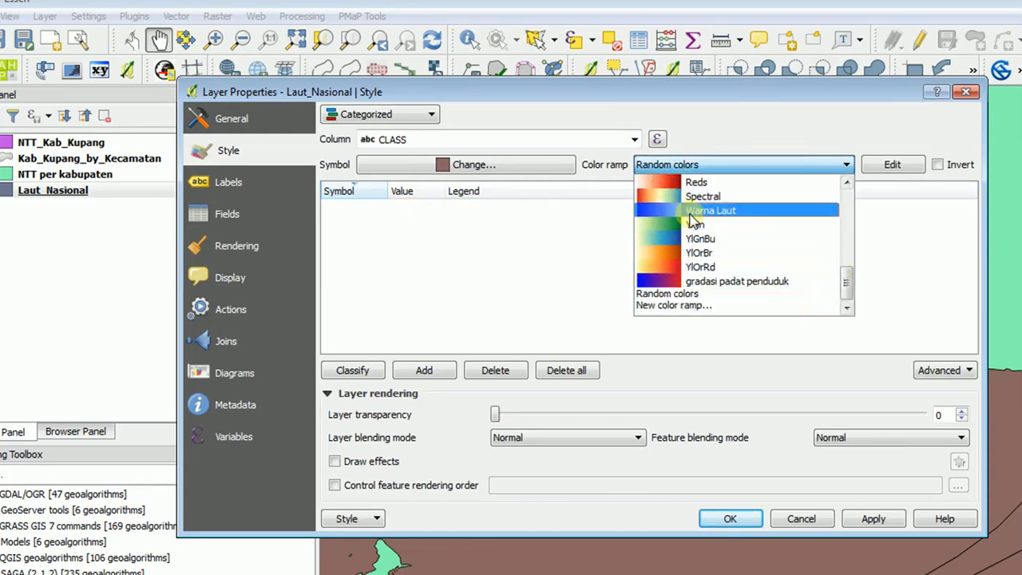
{"action": "left_click", "coordinate": [692, 306]}
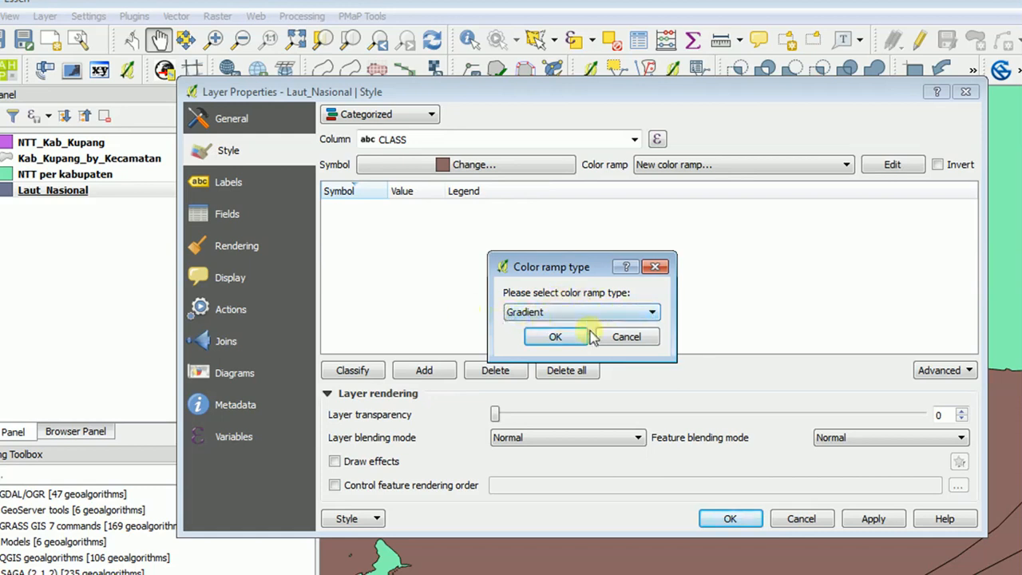
{"action": "left_click", "coordinate": [627, 337]}
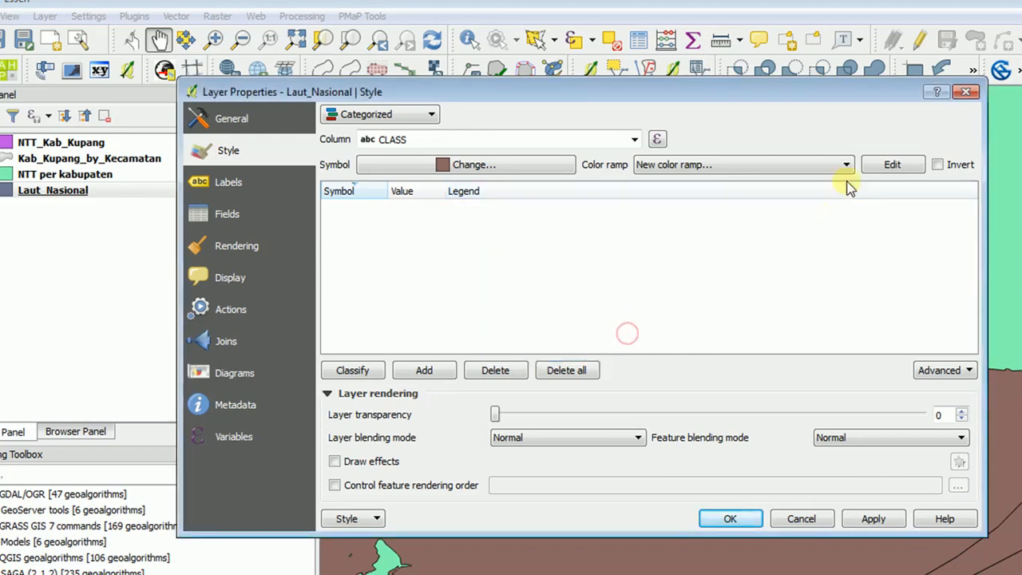
Choose the Warna Laut color ramp and classify the sea layer's depth categories with it.
{"action": "left_click", "coordinate": [846, 166]}
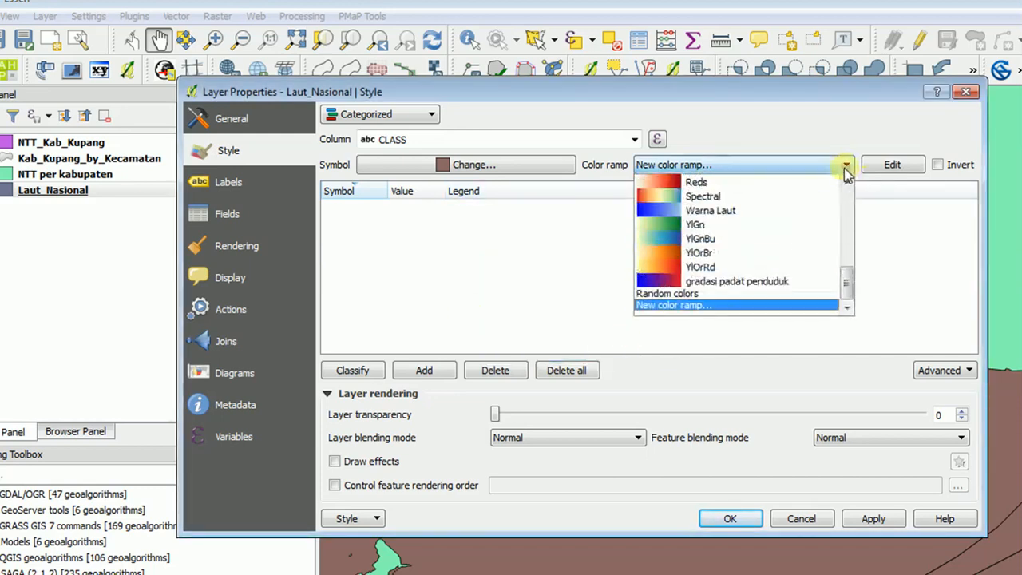
{"action": "left_click", "coordinate": [722, 212]}
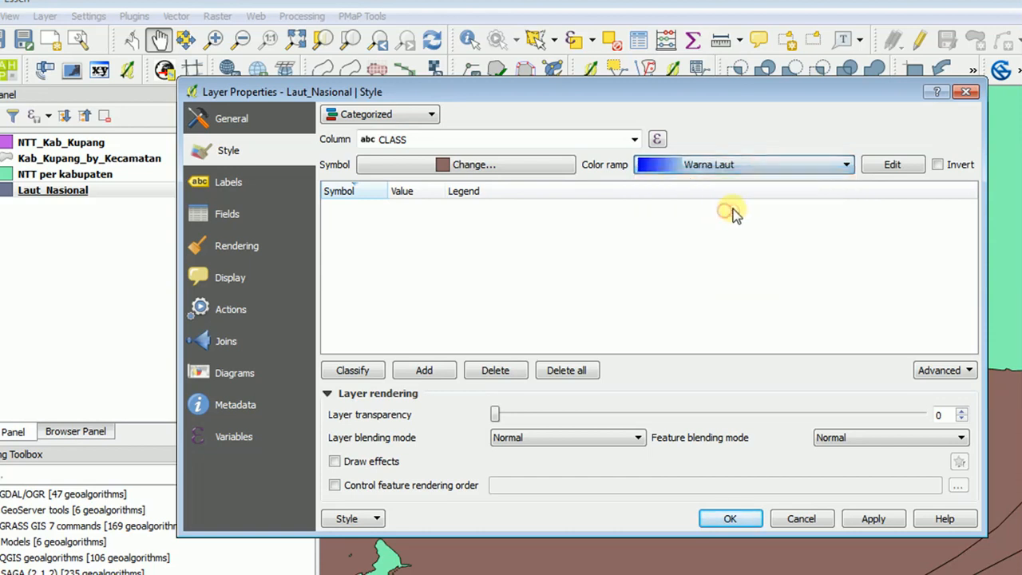
{"action": "left_click", "coordinate": [349, 371]}
{"action": "left_click", "coordinate": [348, 288]}
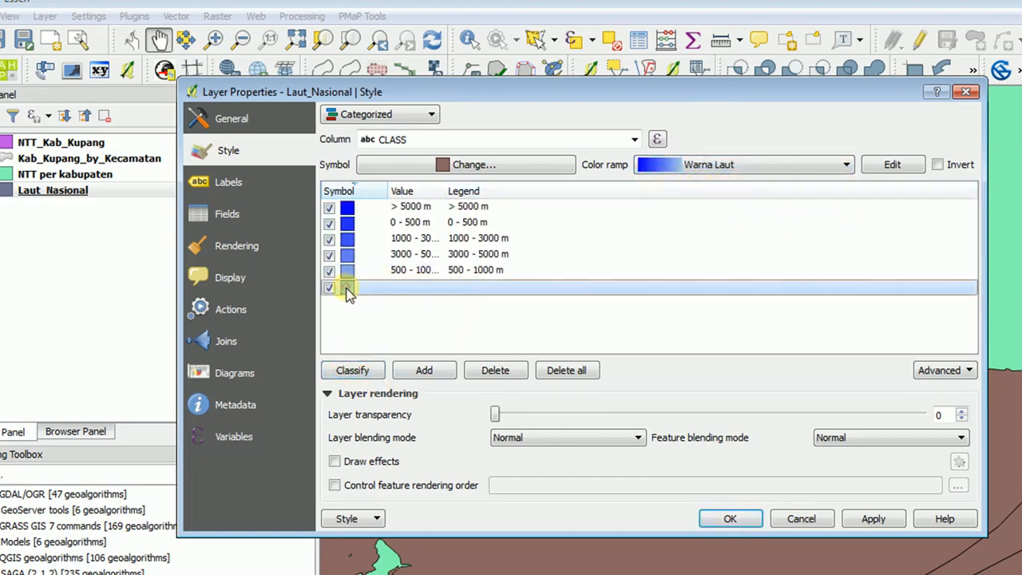
{"action": "left_click", "coordinate": [393, 316]}
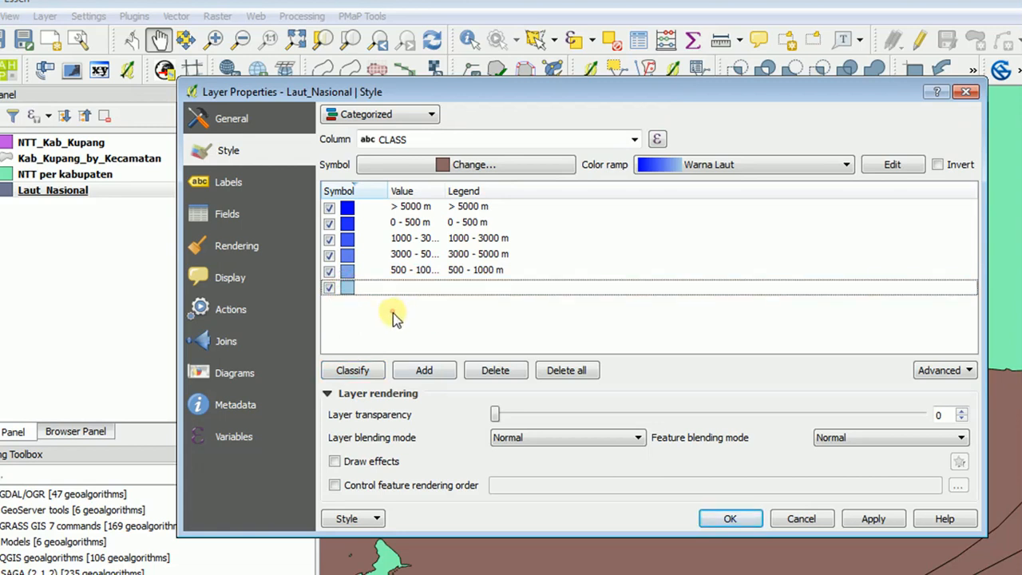
{"action": "left_click", "coordinate": [348, 292]}
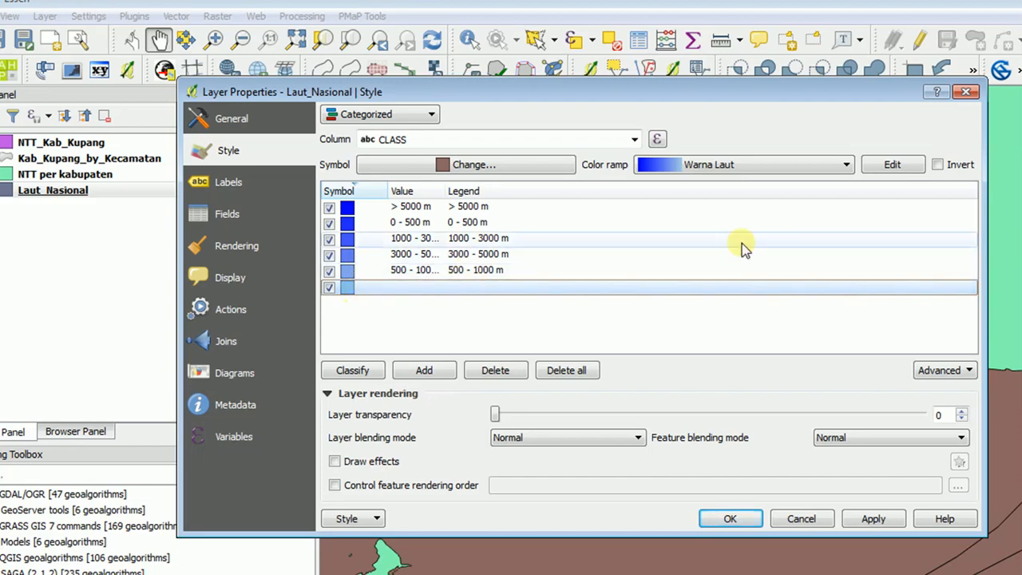
Reorder the depth categories from shallow to deep, 0 - 500 m through > 5000 m with the empty one last, and widen the value column.
{"action": "left_click", "coordinate": [415, 192]}
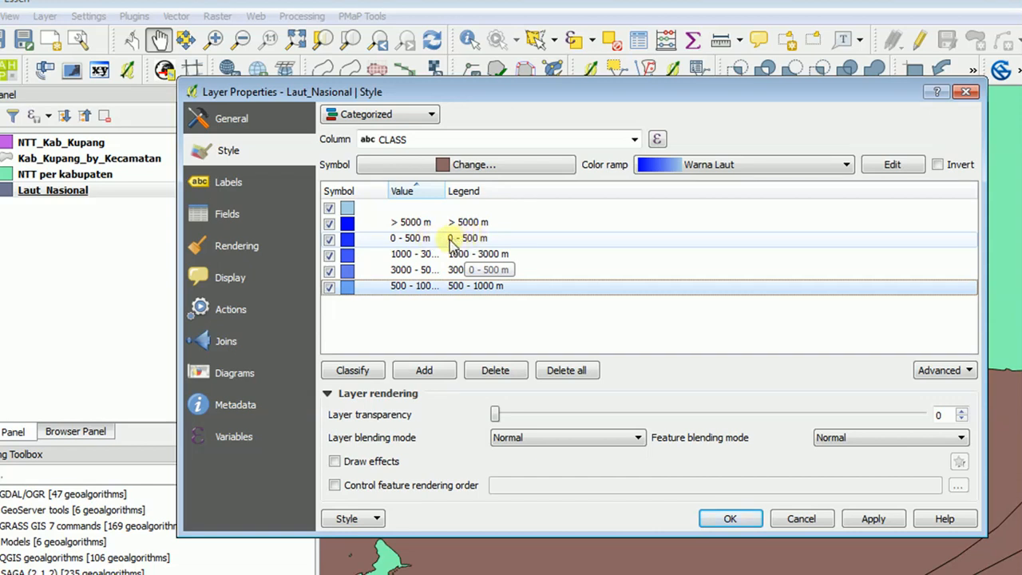
{"action": "left_click_drag", "start_coordinate": [431, 239], "coordinate": [435, 214]}
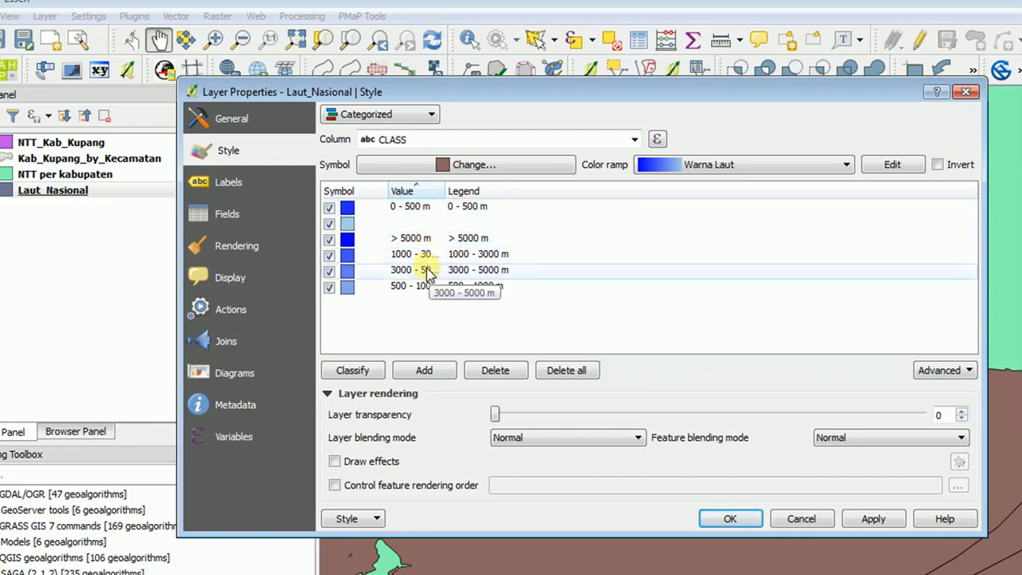
{"action": "left_click_drag", "start_coordinate": [422, 285], "coordinate": [431, 221]}
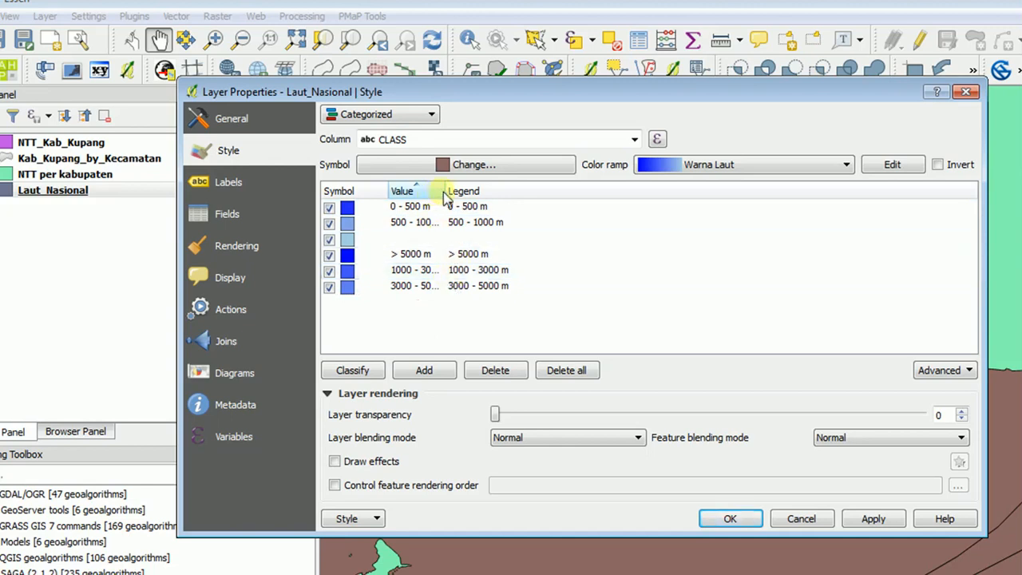
{"action": "left_click_drag", "start_coordinate": [440, 190], "coordinate": [460, 191]}
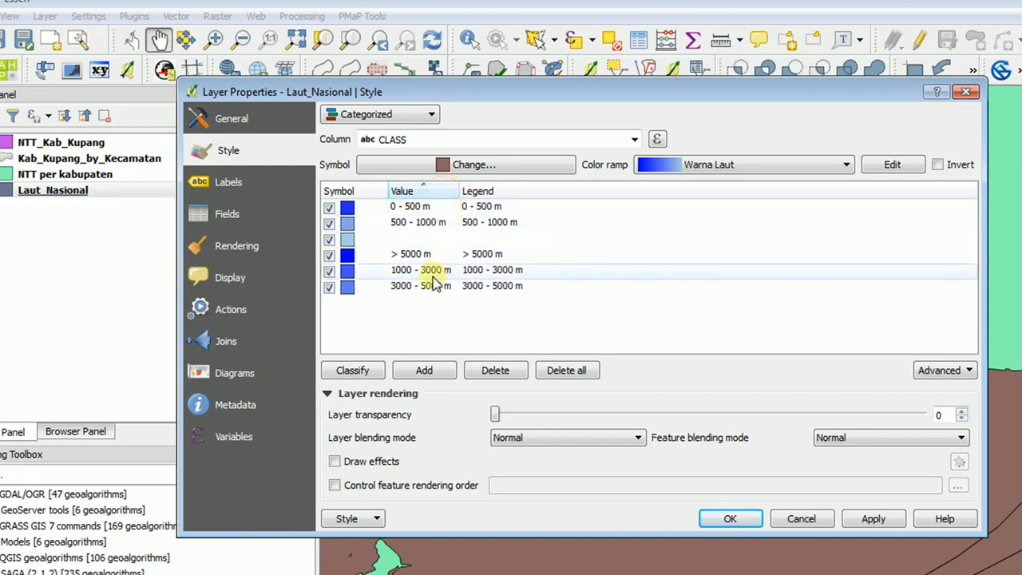
{"action": "left_click_drag", "start_coordinate": [429, 273], "coordinate": [435, 239]}
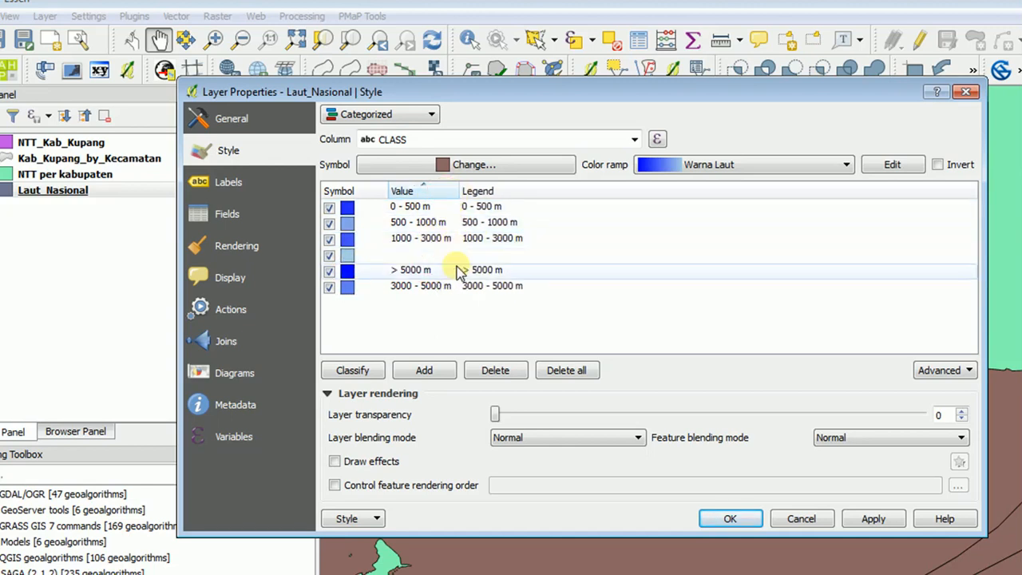
{"action": "left_click", "coordinate": [426, 287]}
{"action": "left_click_drag", "start_coordinate": [426, 290], "coordinate": [461, 253]}
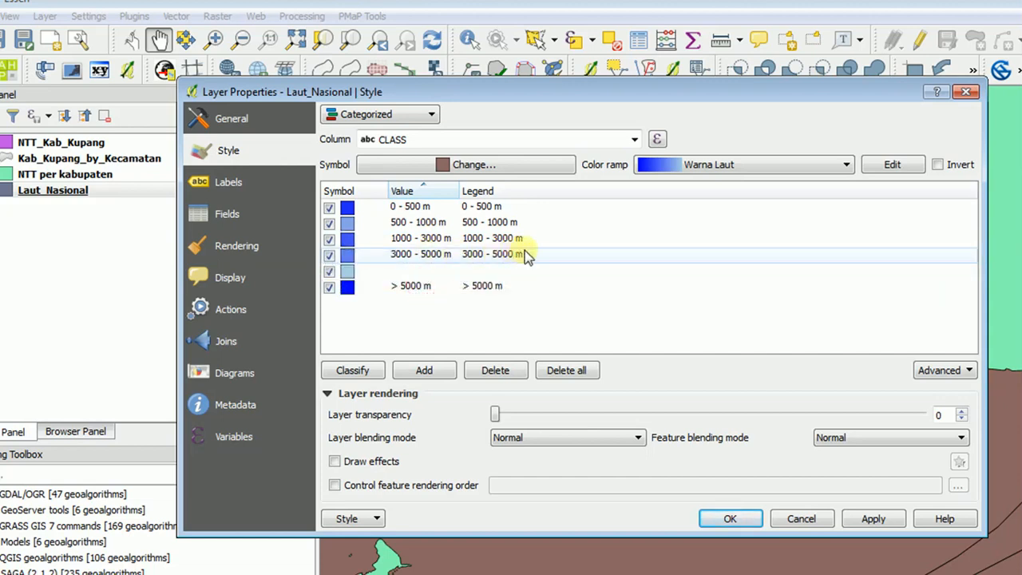
{"action": "left_click_drag", "start_coordinate": [426, 290], "coordinate": [426, 274]}
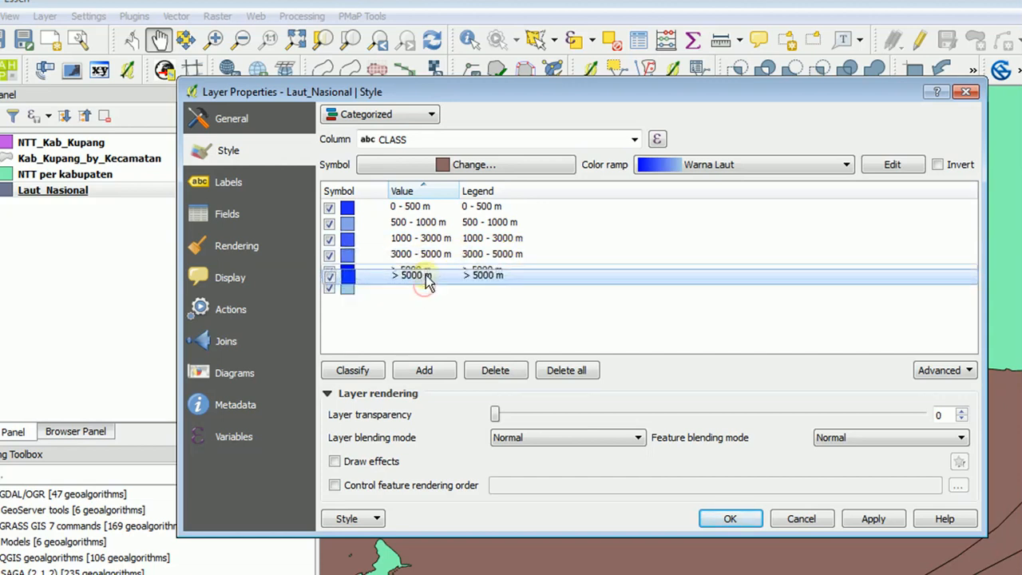
Delete the empty category and apply the sea style with the Warna Laut color ramp inverted.
{"action": "left_click", "coordinate": [349, 292]}
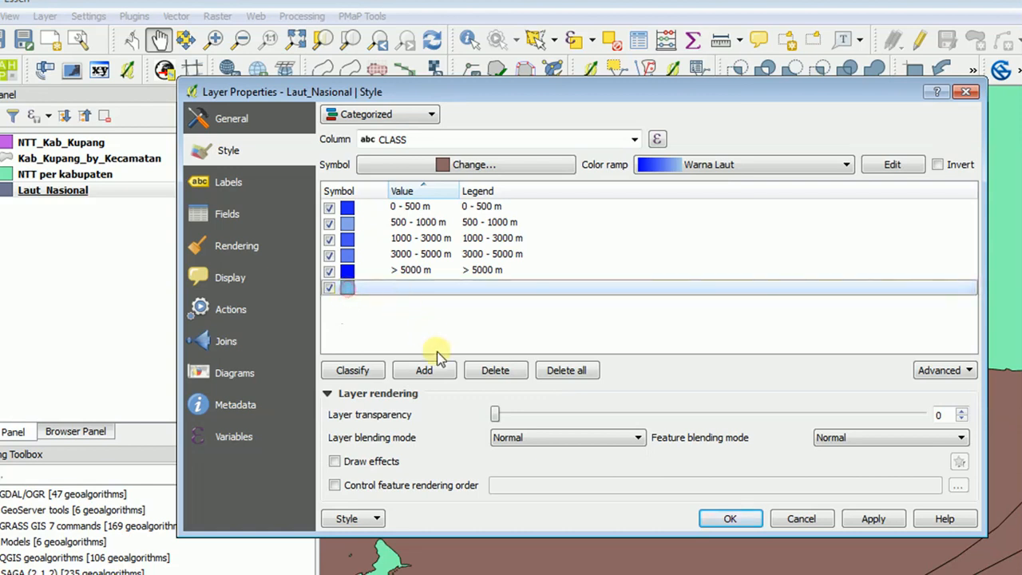
{"action": "left_click", "coordinate": [501, 372]}
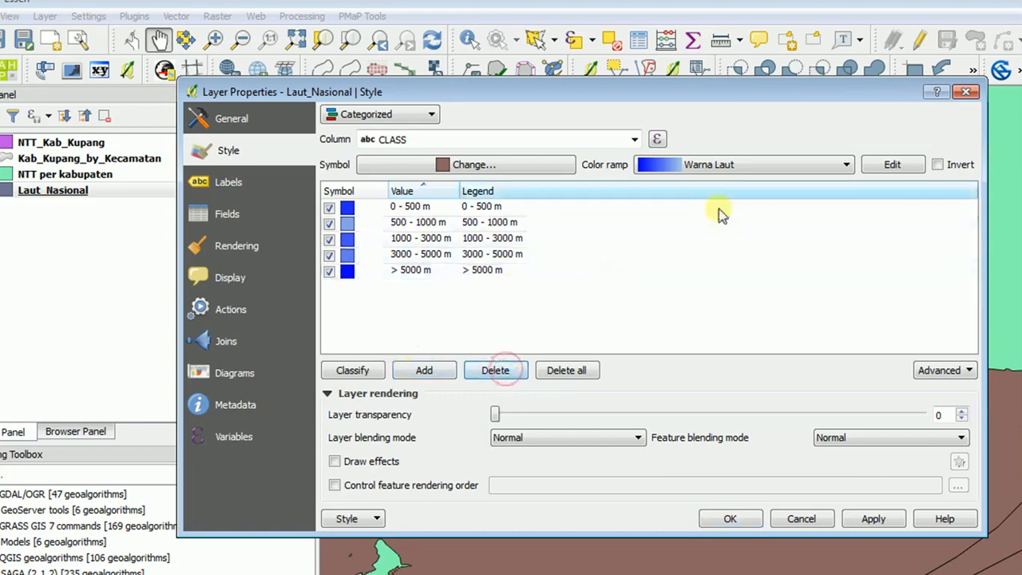
{"action": "left_click", "coordinate": [937, 164]}
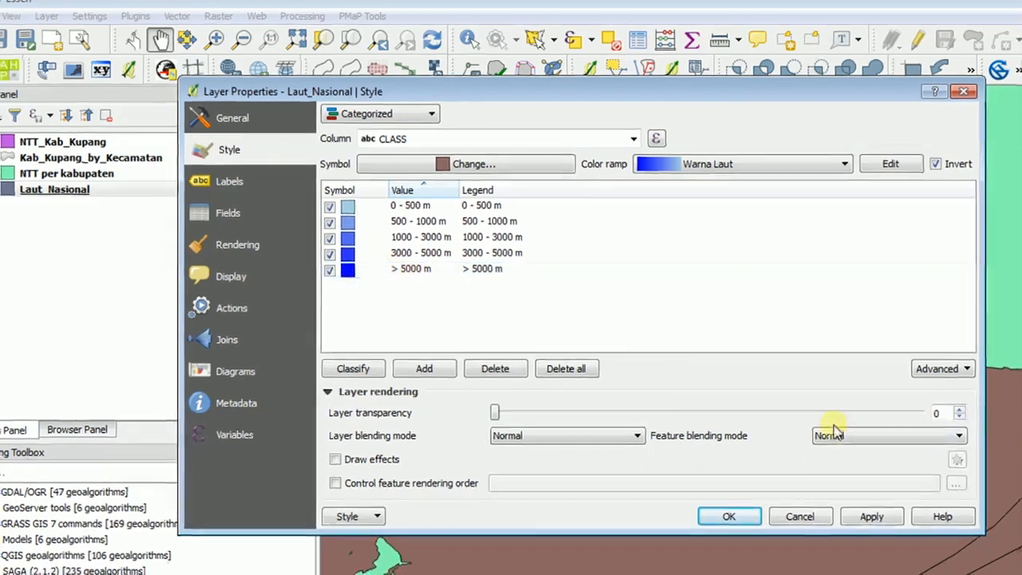
{"action": "left_click", "coordinate": [872, 518]}
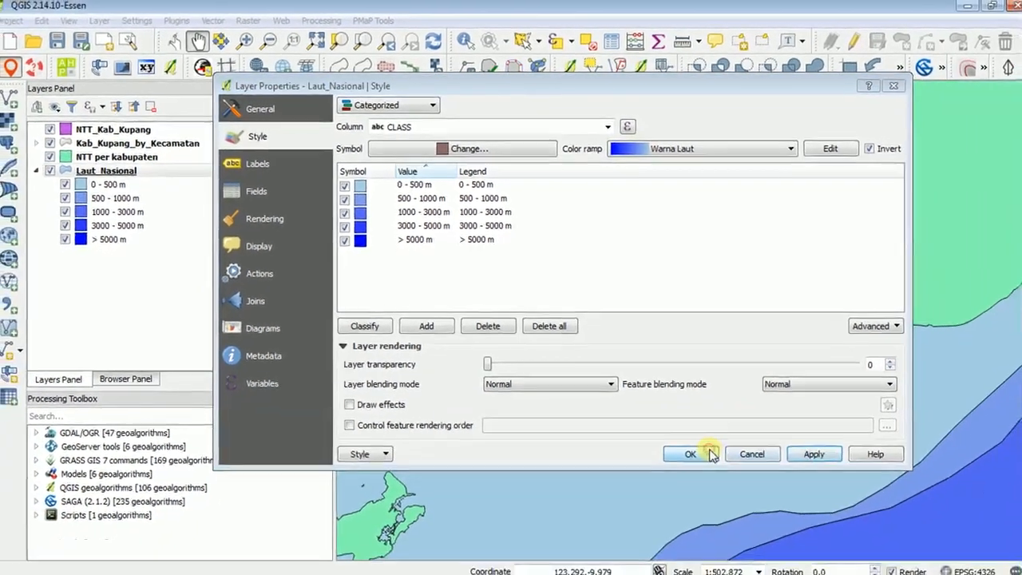
Accept the Laut_Nasional style and check the depth colours on the map around Kupang.
{"action": "left_click", "coordinate": [721, 469]}
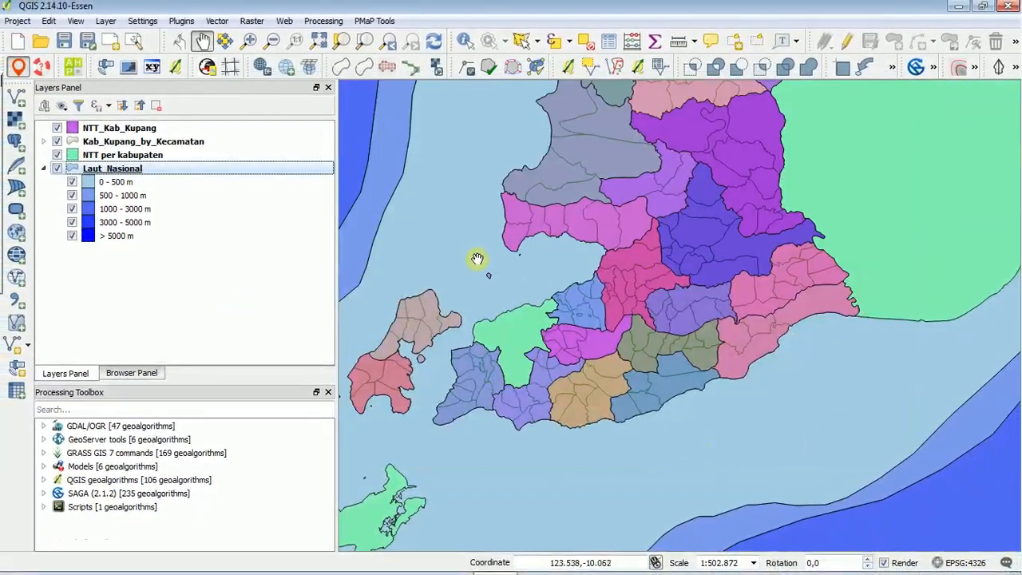
{"action": "scroll", "coordinate": [478, 271], "scroll_direction": "down", "scroll_amount": 2}
{"action": "scroll", "coordinate": [488, 280], "scroll_direction": "up", "scroll_amount": 1}
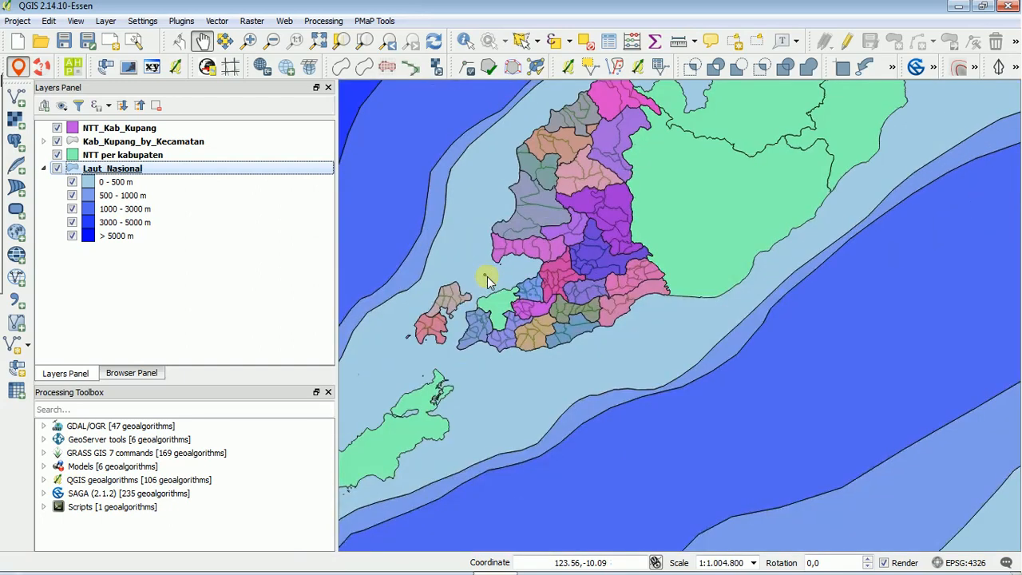
{"action": "left_click_drag", "start_coordinate": [487, 268], "coordinate": [613, 247]}
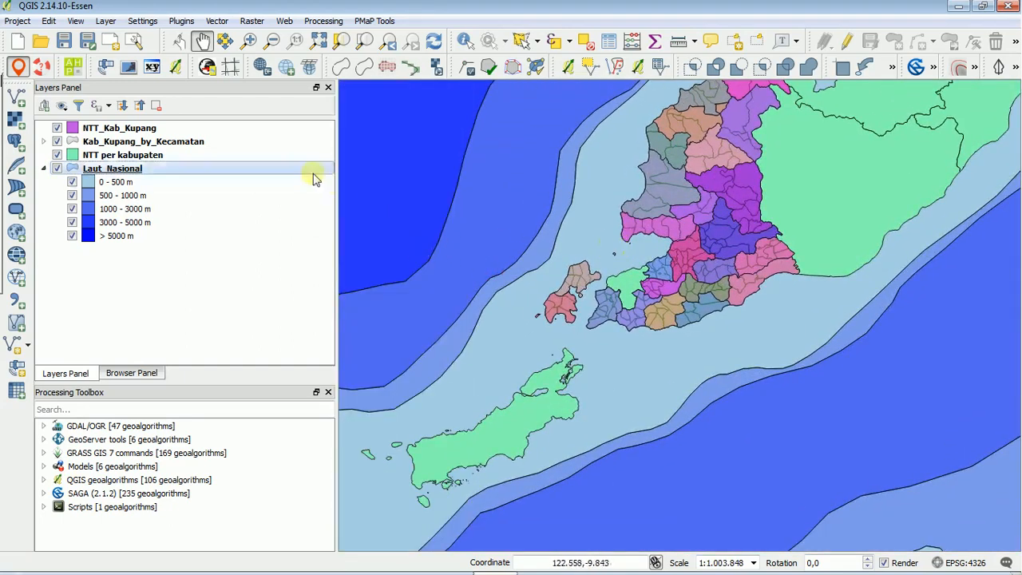
Set the border style of the Laut_Nasional depth category symbols to No Pen and apply the style.
{"action": "left_click", "coordinate": [134, 170]}
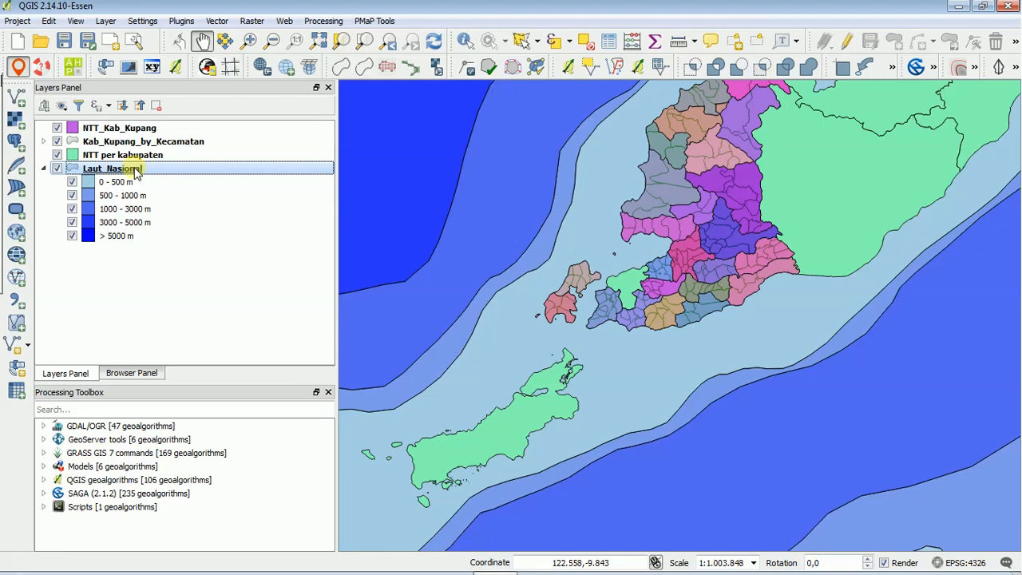
{"action": "double_click", "coordinate": [136, 171]}
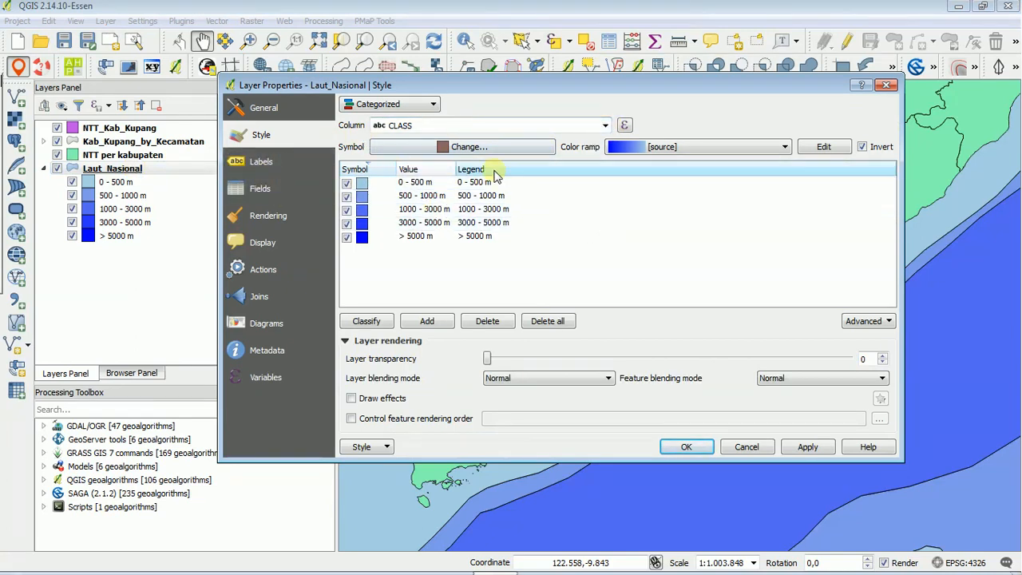
{"action": "left_click", "coordinate": [477, 148]}
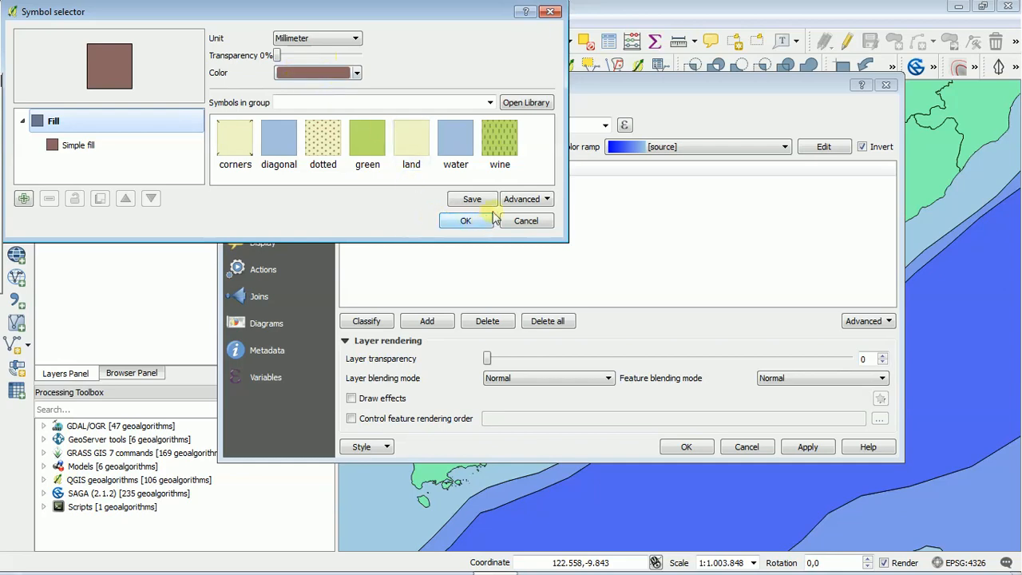
{"action": "left_click", "coordinate": [80, 146]}
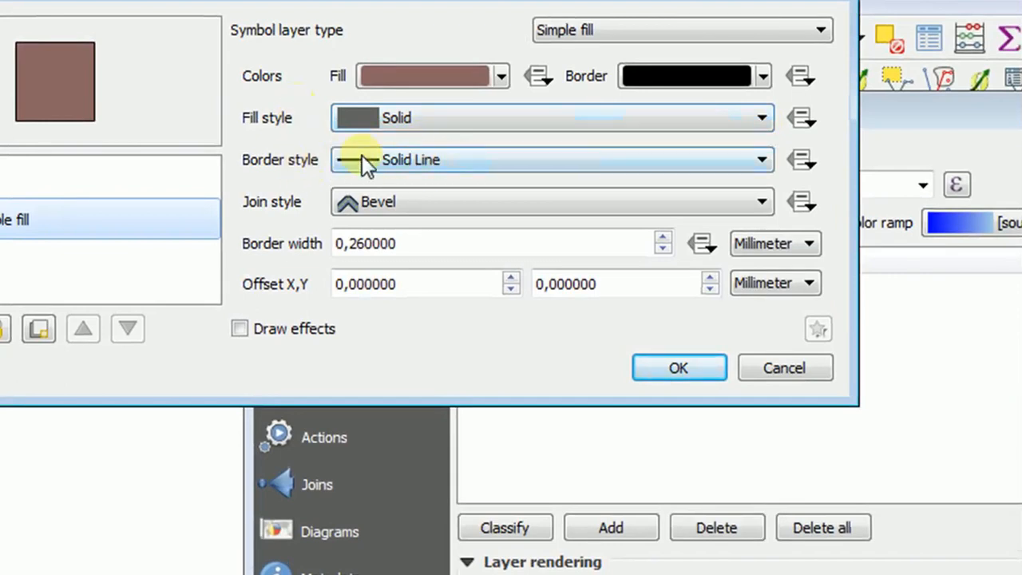
{"action": "left_click", "coordinate": [751, 159]}
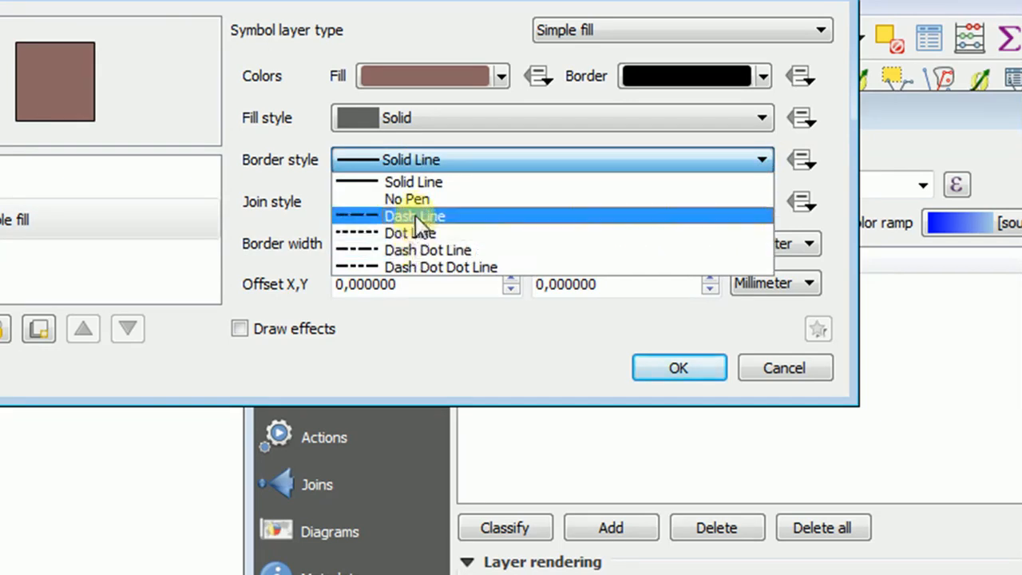
{"action": "left_click", "coordinate": [408, 199]}
{"action": "left_click", "coordinate": [677, 367]}
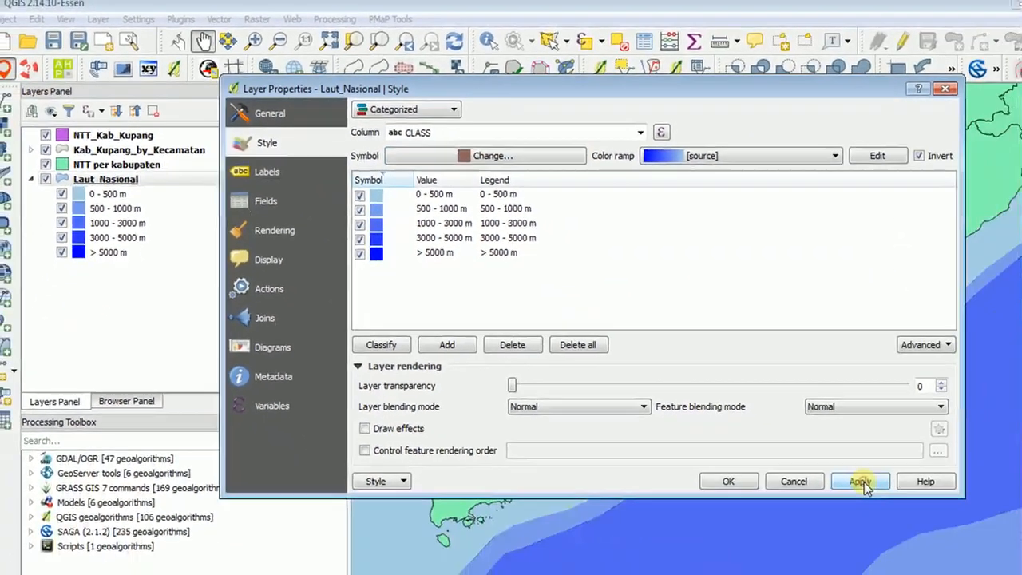
{"action": "left_click", "coordinate": [864, 483]}
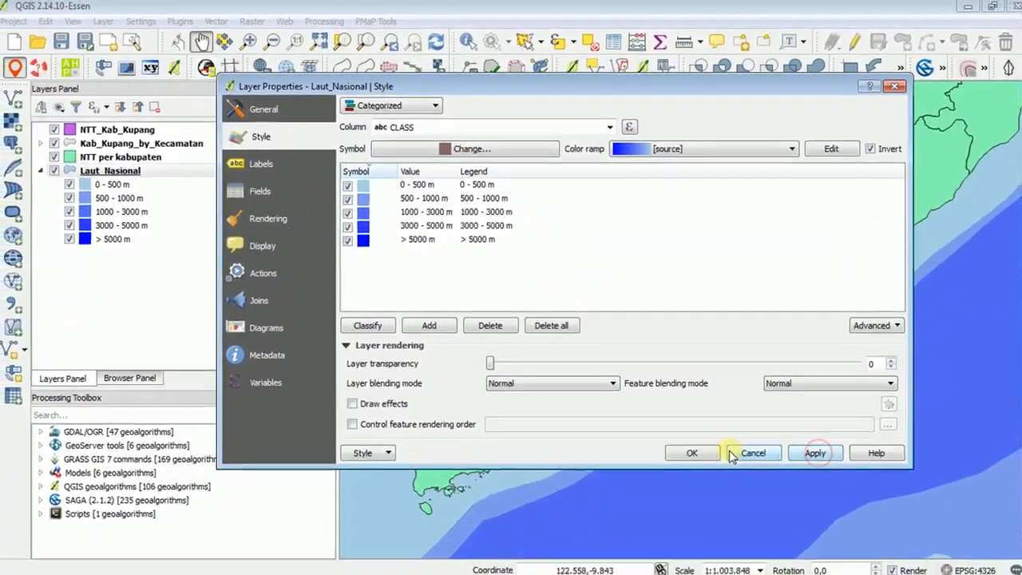
{"action": "left_click", "coordinate": [728, 481]}
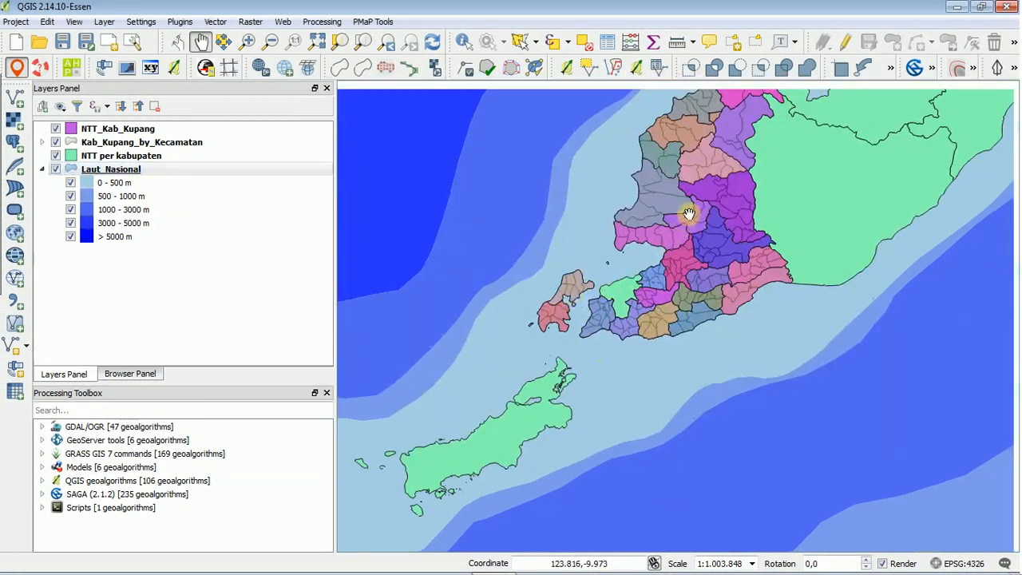
Examine the borderless sea depth zones and the coloured Kupang districts with their village boundaries at several scales.
{"action": "scroll", "coordinate": [615, 351], "scroll_direction": "down", "scroll_amount": 2}
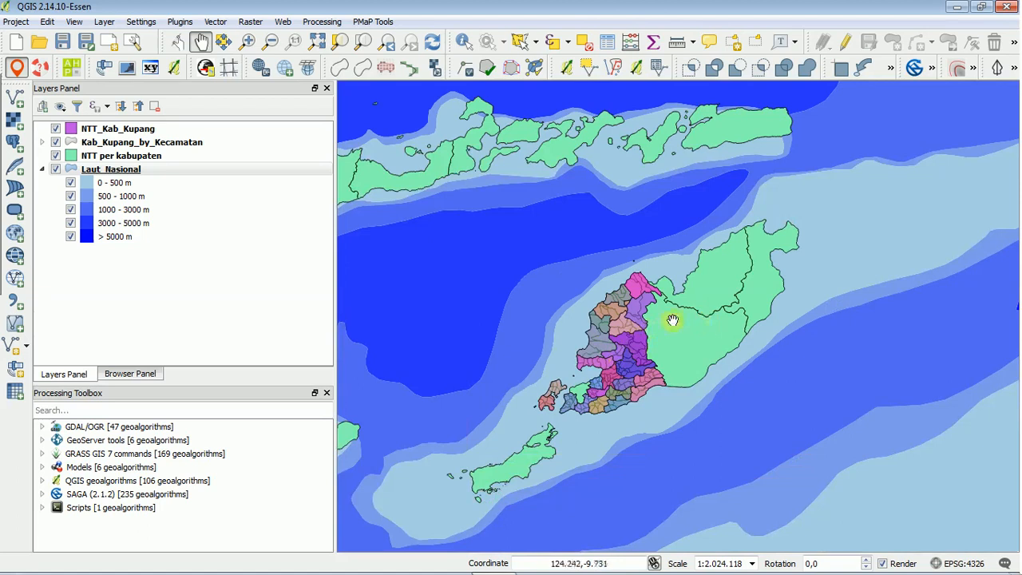
{"action": "scroll", "coordinate": [673, 321], "scroll_direction": "up", "scroll_amount": 2}
{"action": "scroll", "coordinate": [586, 347], "scroll_direction": "up", "scroll_amount": 2}
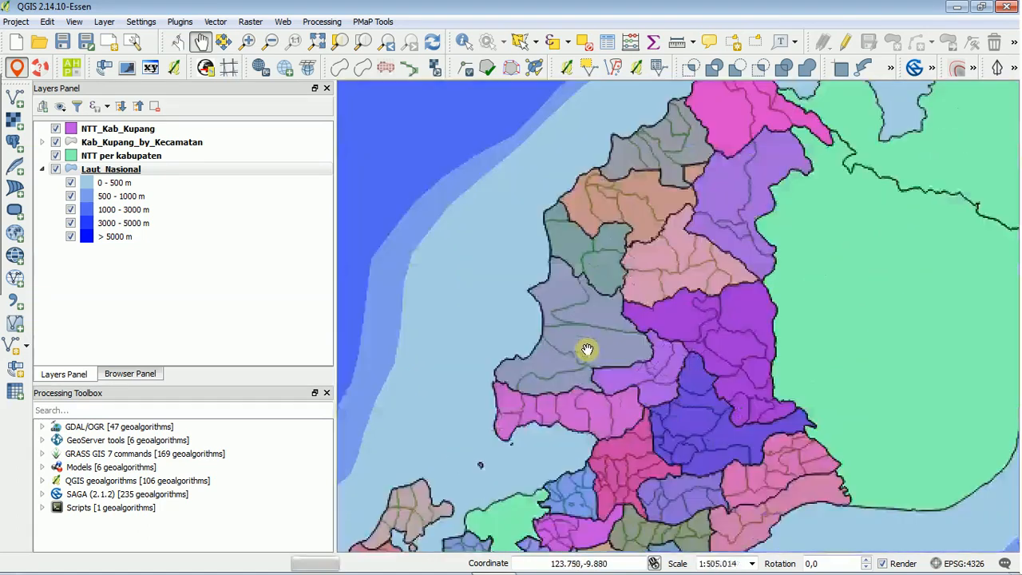
{"action": "scroll", "coordinate": [542, 325], "scroll_direction": "down", "scroll_amount": 2}
{"action": "left_click_drag", "start_coordinate": [559, 341], "coordinate": [678, 333]}
{"action": "left_click_drag", "start_coordinate": [692, 245], "coordinate": [673, 267]}
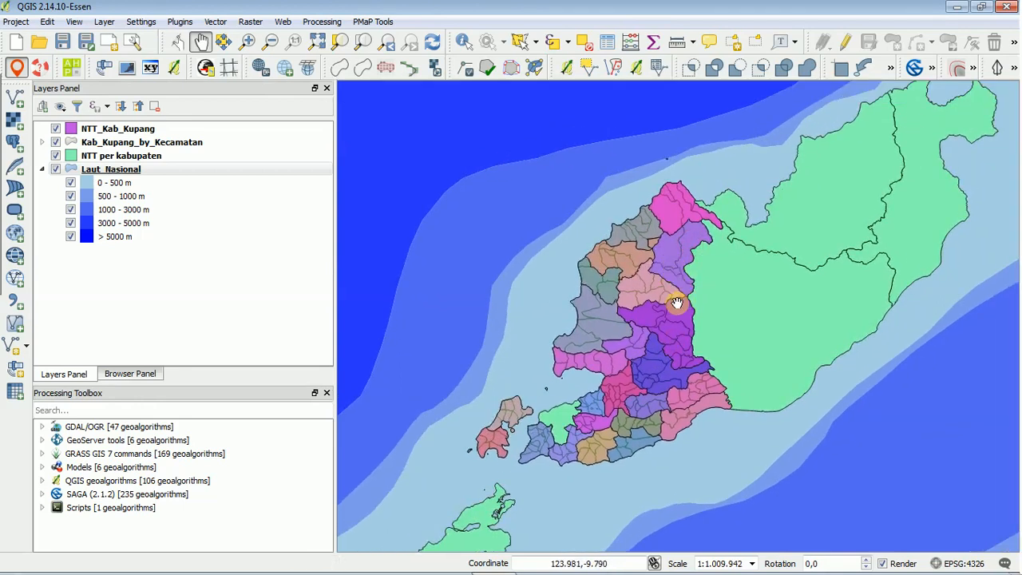
{"action": "scroll", "coordinate": [649, 331], "scroll_direction": "up", "scroll_amount": 2}
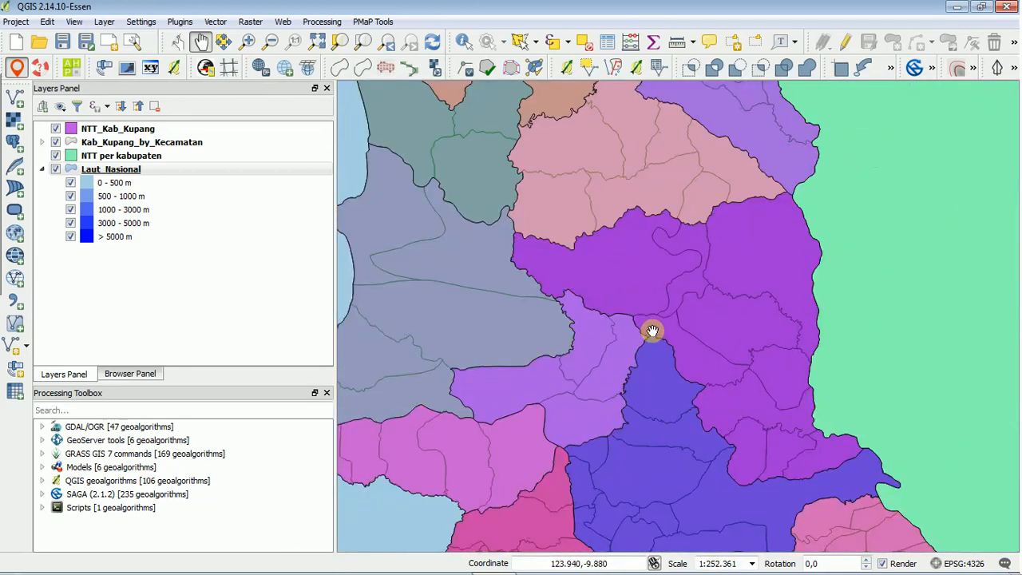
{"action": "scroll", "coordinate": [652, 330], "scroll_direction": "down", "scroll_amount": 2}
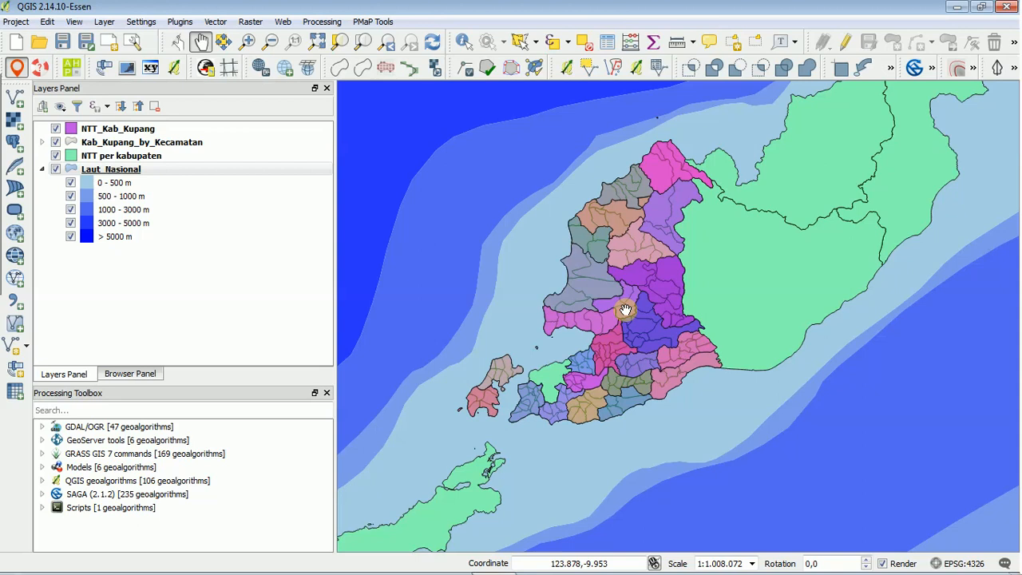
{"action": "scroll", "coordinate": [631, 284], "scroll_direction": "up", "scroll_amount": 1}
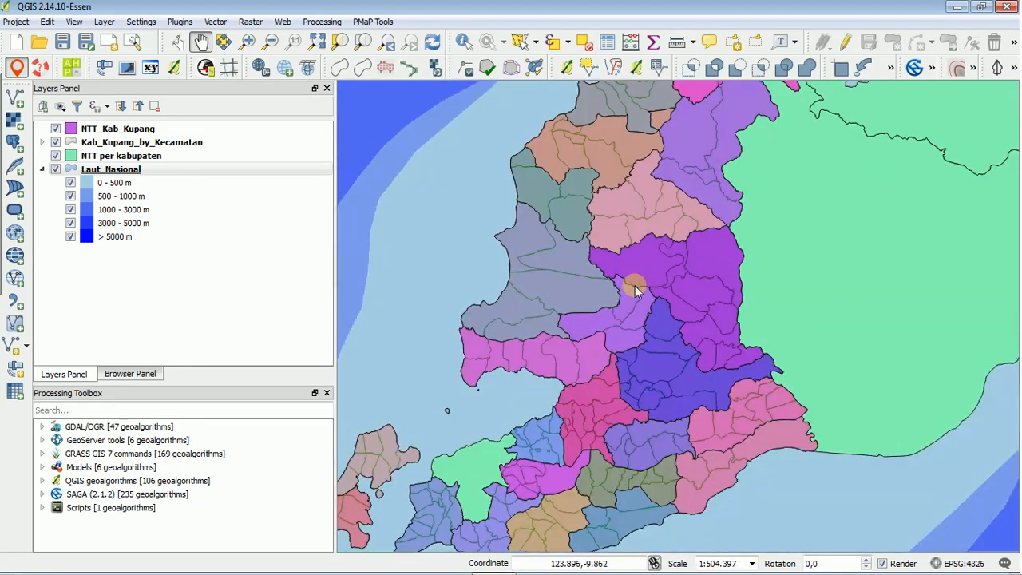
{"action": "scroll", "coordinate": [634, 290], "scroll_direction": "down", "scroll_amount": 1}
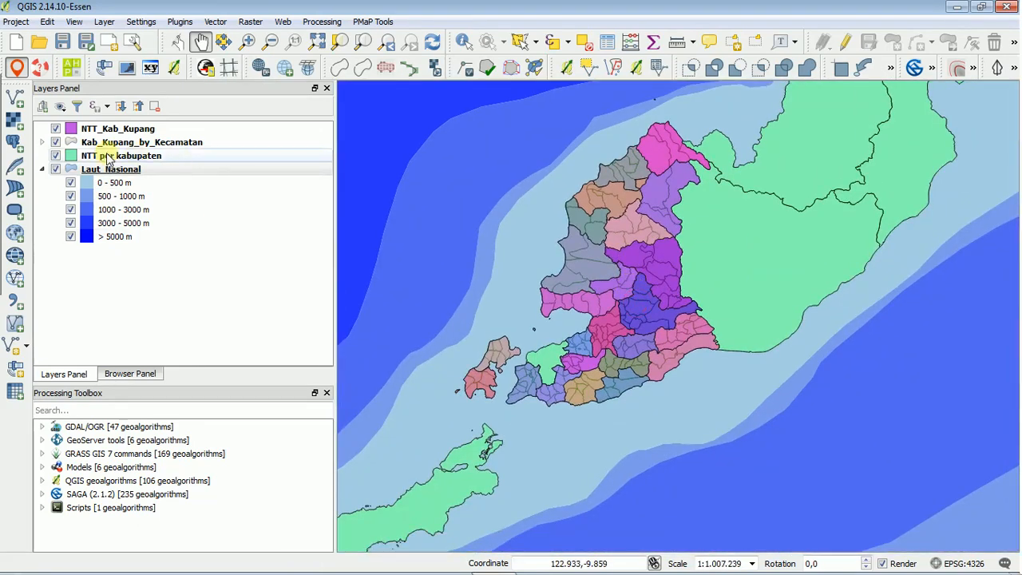
Show labels for the Kab_Kupang_by_Kecamatan layer using the KECAMATAN field, and apply the settings.
{"action": "left_click", "coordinate": [191, 143]}
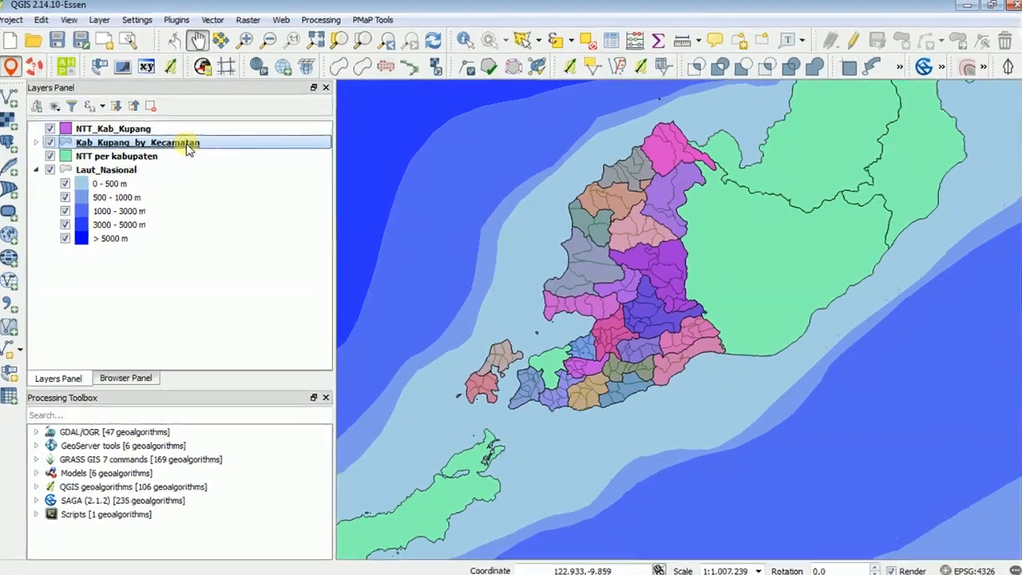
{"action": "double_click", "coordinate": [189, 143]}
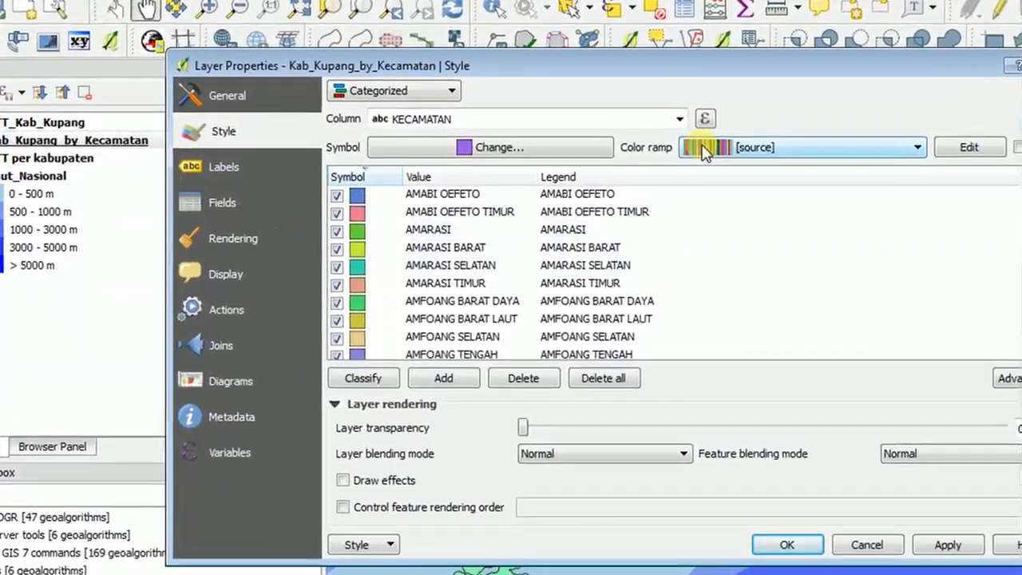
{"action": "left_click", "coordinate": [233, 167]}
{"action": "left_click", "coordinate": [654, 92]}
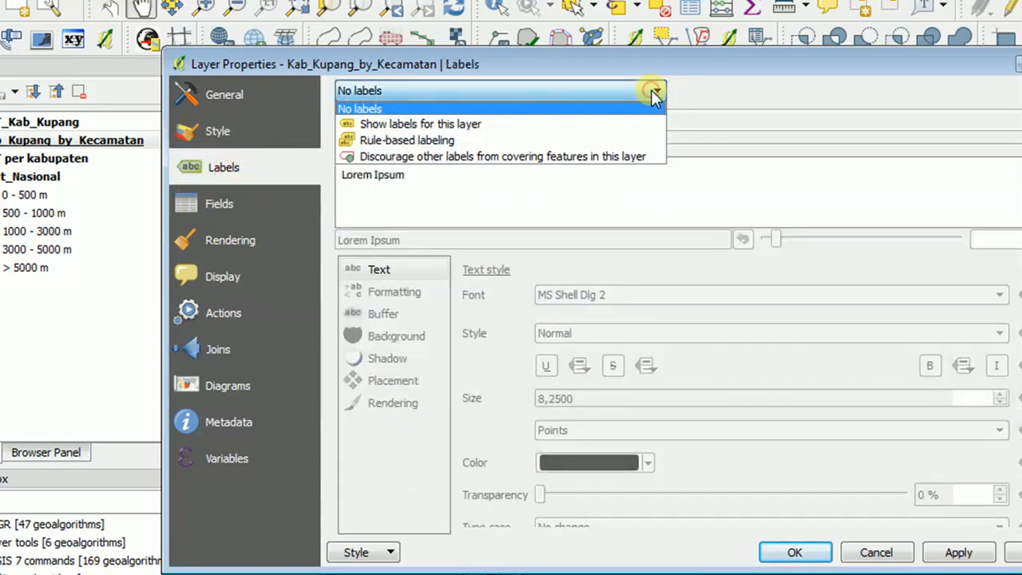
{"action": "left_click", "coordinate": [471, 127]}
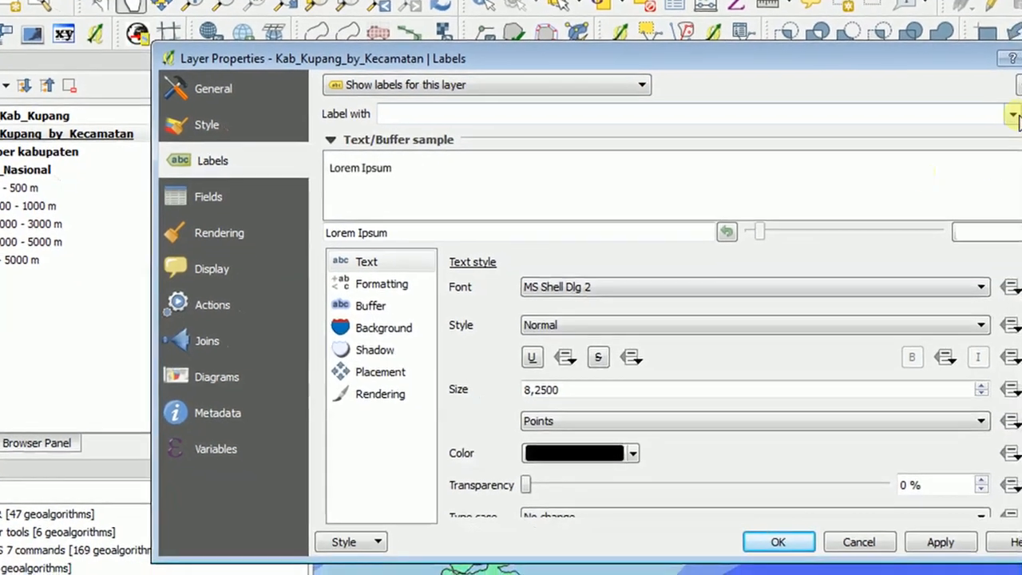
{"action": "left_click", "coordinate": [1012, 114]}
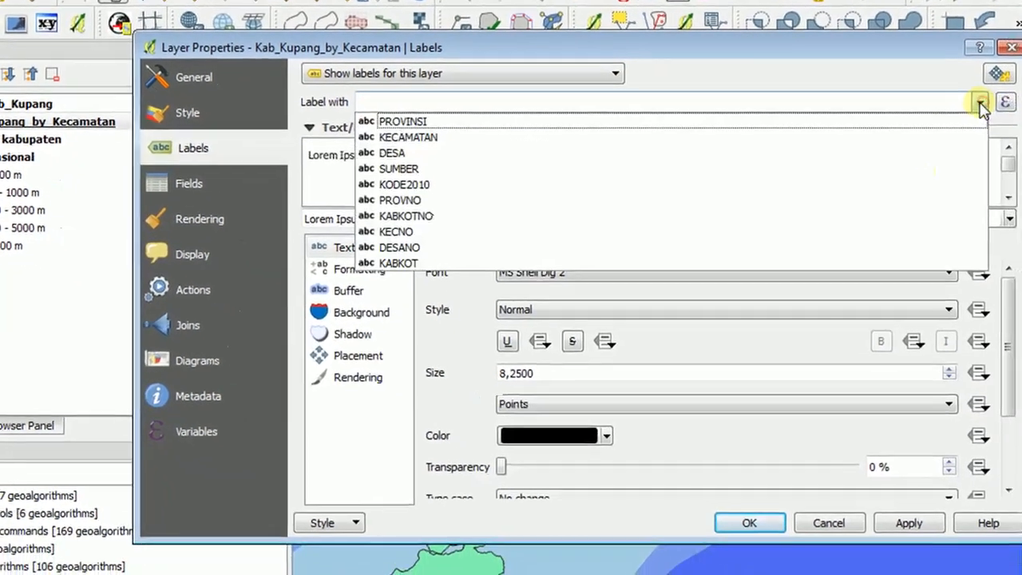
{"action": "left_click", "coordinate": [499, 121]}
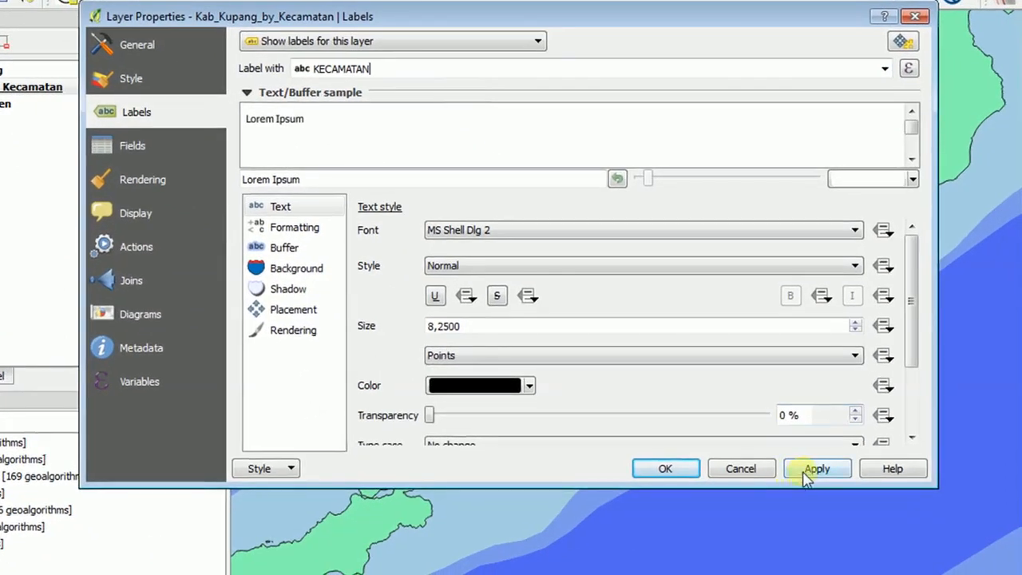
{"action": "left_click", "coordinate": [814, 469]}
{"action": "left_click", "coordinate": [681, 471]}
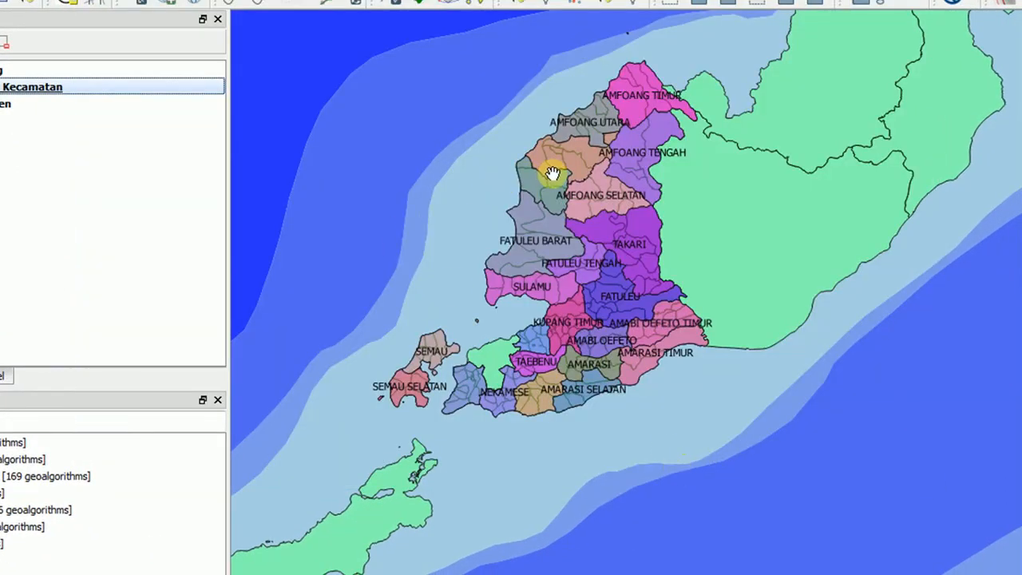
Narrow the docked layer list to give the labelled map more room.
{"action": "scroll", "coordinate": [552, 173], "scroll_direction": "up", "scroll_amount": 1}
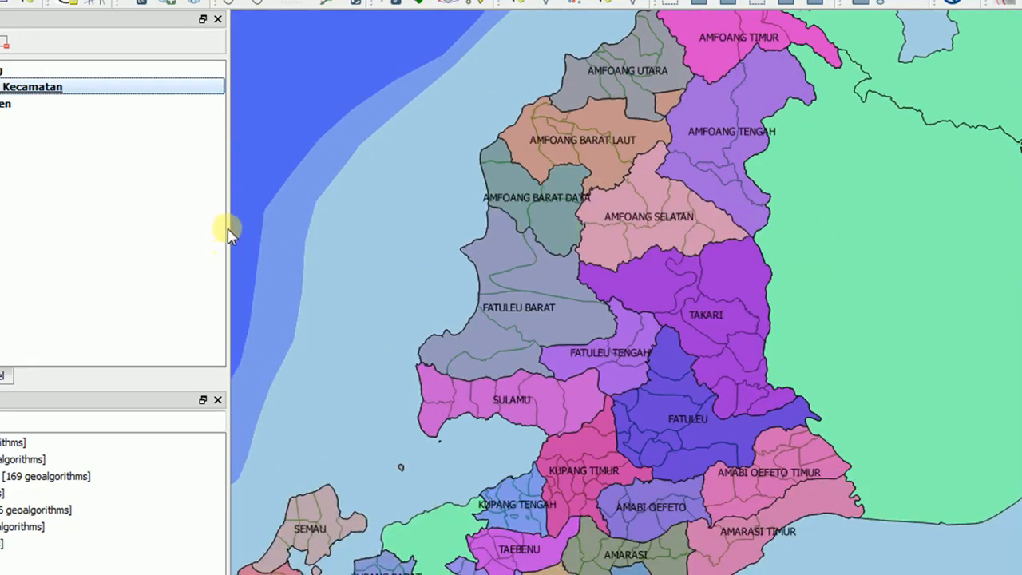
{"action": "left_click_drag", "start_coordinate": [230, 229], "coordinate": [78, 211]}
{"action": "left_click", "coordinate": [495, 343]}
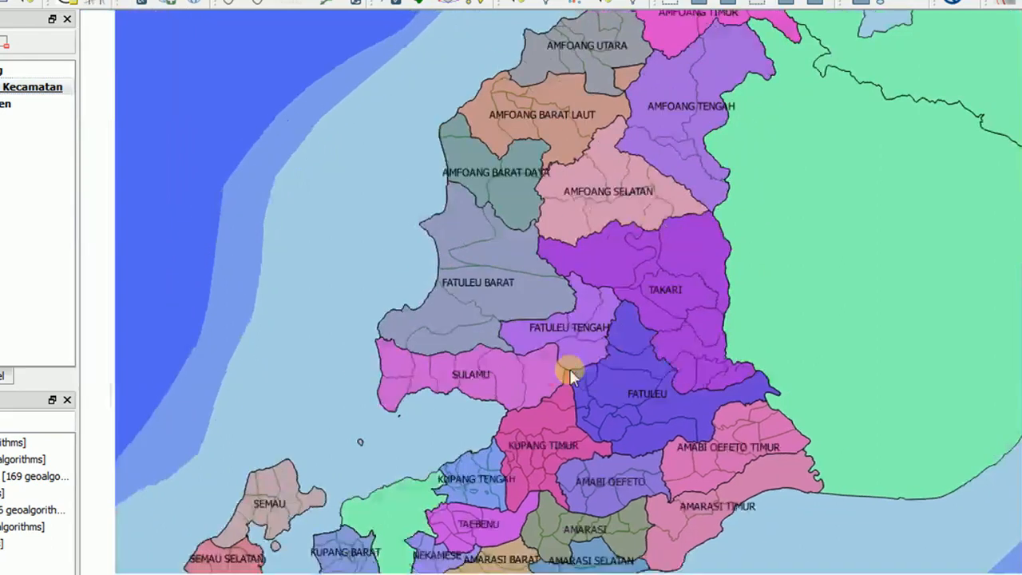
Examine the district name labels across Kupang at several scales, checking their placement and legibility.
{"action": "scroll", "coordinate": [570, 375], "scroll_direction": "down", "scroll_amount": 1}
{"action": "scroll", "coordinate": [656, 310], "scroll_direction": "down", "scroll_amount": 1}
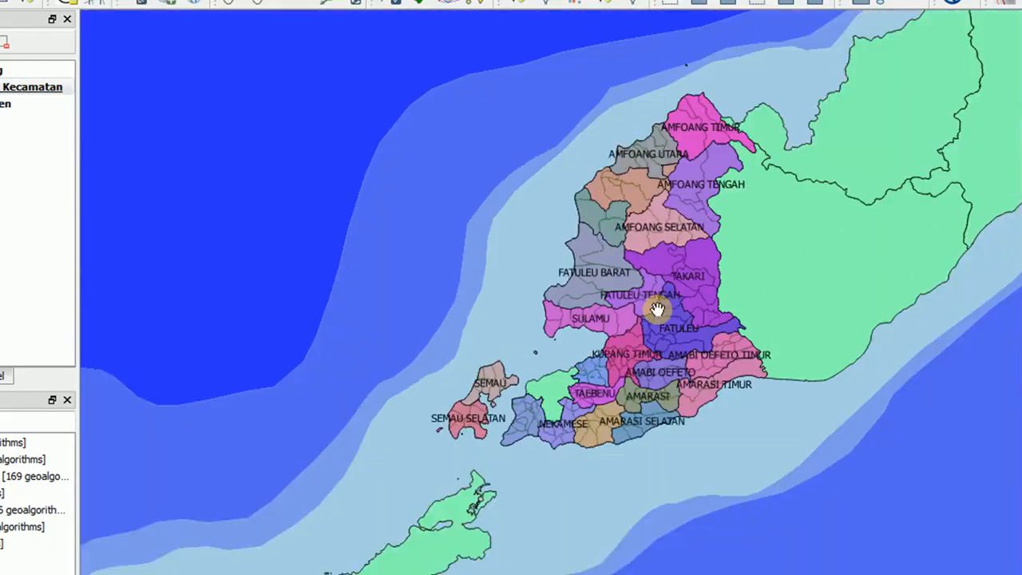
{"action": "left_click_drag", "start_coordinate": [692, 281], "coordinate": [679, 302]}
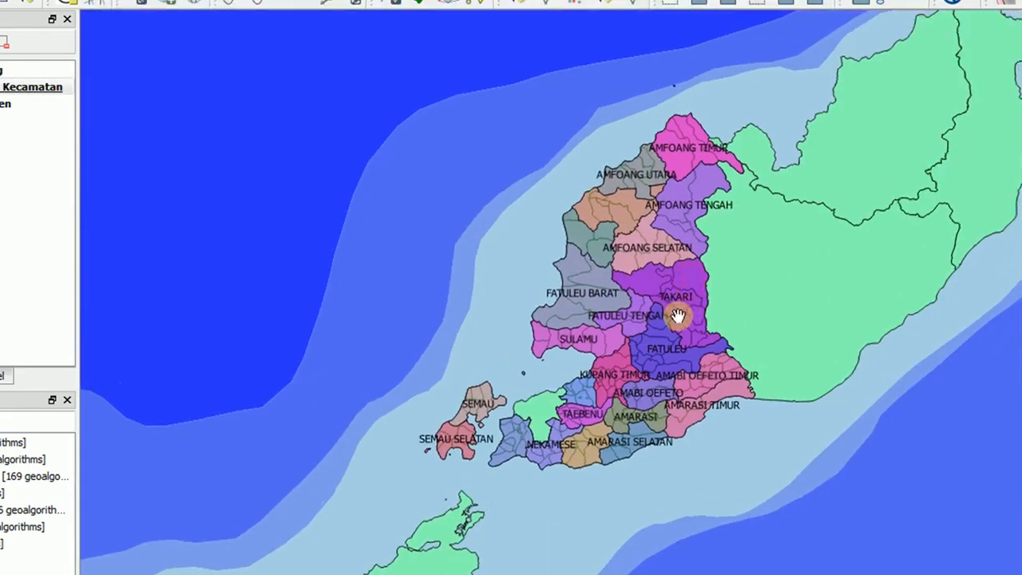
{"action": "scroll", "coordinate": [677, 315], "scroll_direction": "up", "scroll_amount": 1}
{"action": "left_click_drag", "start_coordinate": [608, 419], "coordinate": [650, 361]}
{"action": "scroll", "coordinate": [655, 345], "scroll_direction": "down", "scroll_amount": 1}
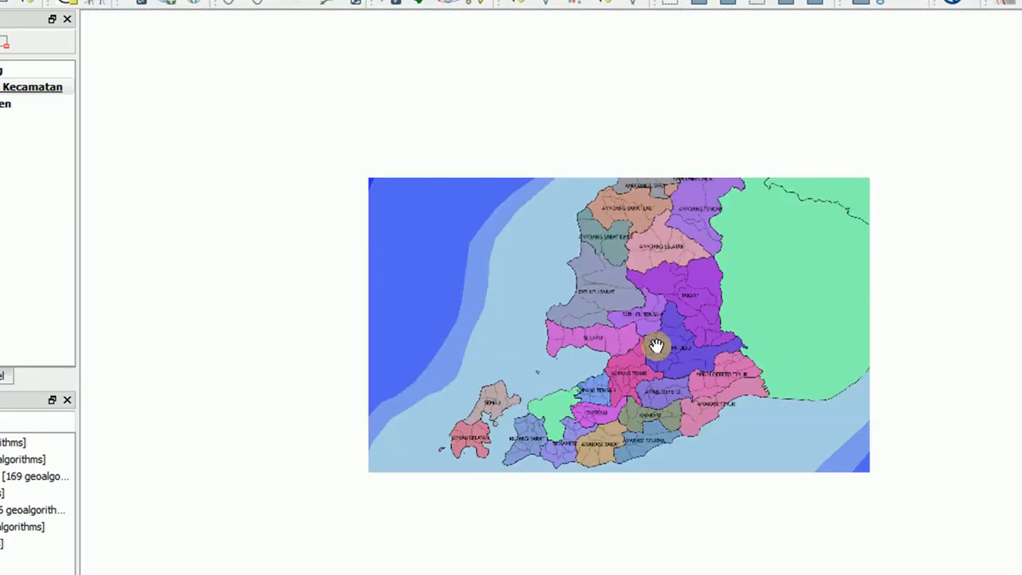
{"action": "scroll", "coordinate": [656, 344], "scroll_direction": "up", "scroll_amount": 1}
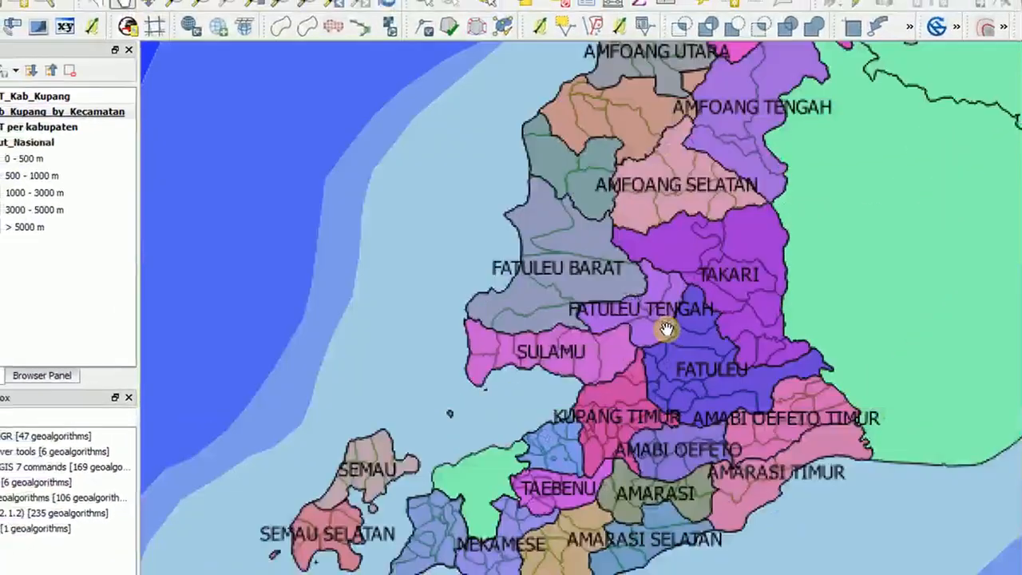
{"action": "left_click_drag", "start_coordinate": [674, 341], "coordinate": [672, 293]}
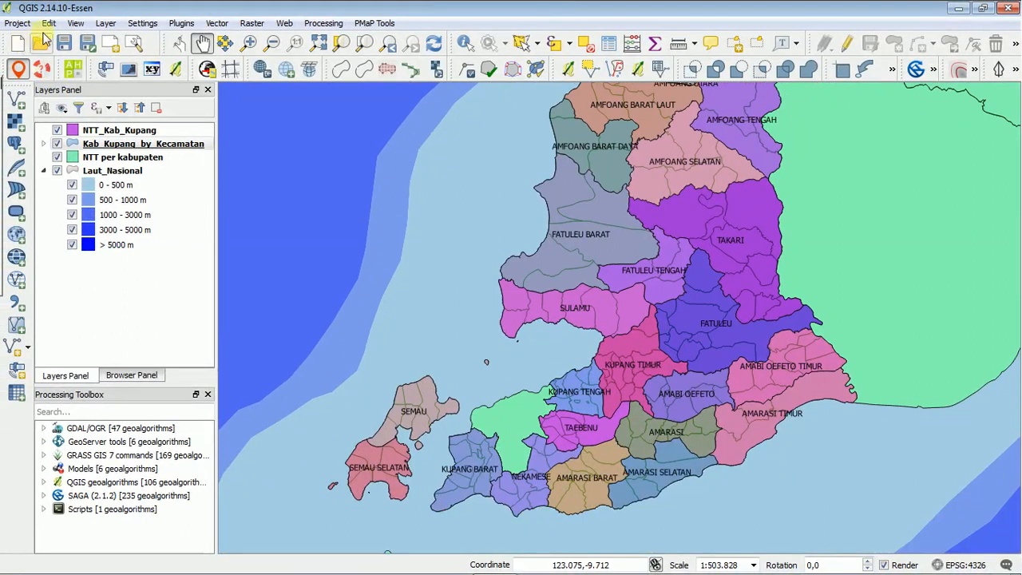
Save the project as "Peta Adm Kab Kupang" in the Belajar QGIS folder on drive D.
{"action": "left_click", "coordinate": [69, 48]}
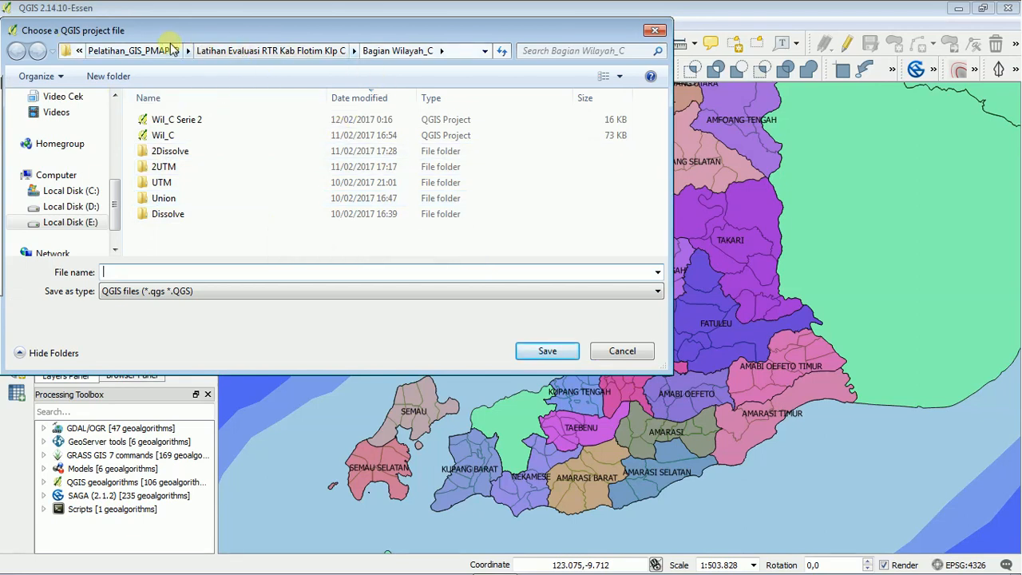
{"action": "left_click", "coordinate": [130, 51]}
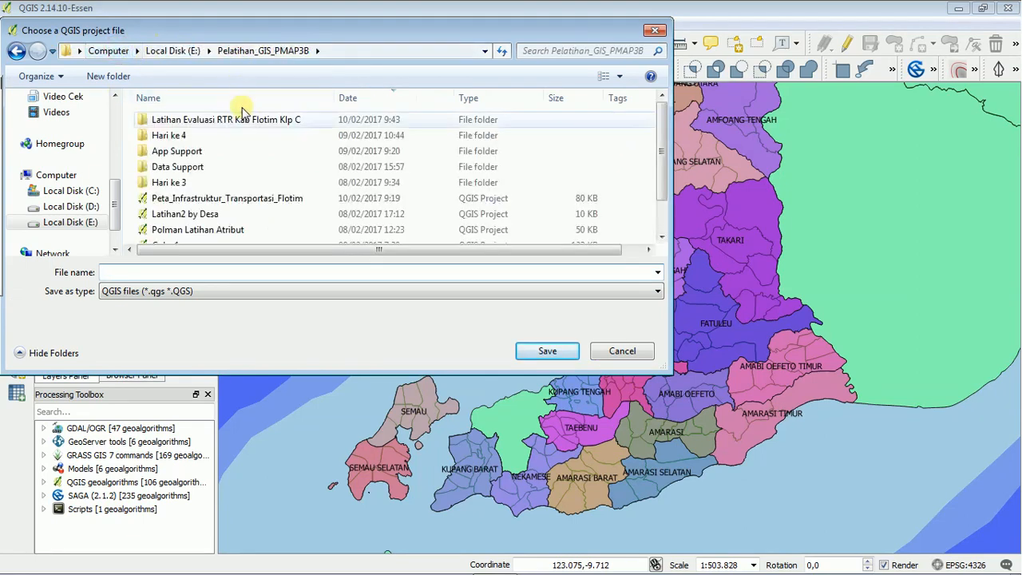
{"action": "left_click", "coordinate": [173, 51]}
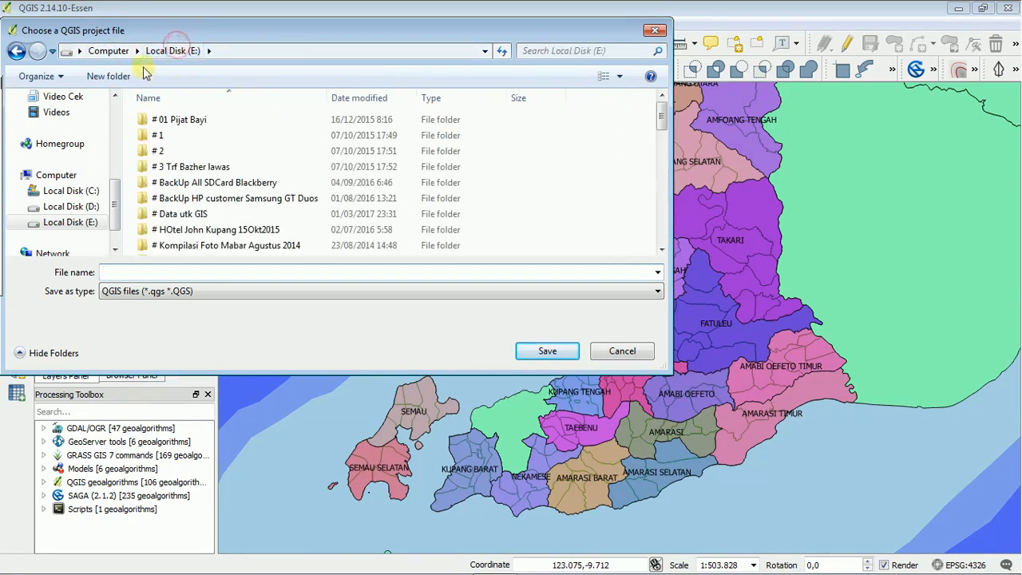
{"action": "left_click", "coordinate": [120, 53]}
{"action": "left_click", "coordinate": [403, 143]}
{"action": "double_click", "coordinate": [403, 144]}
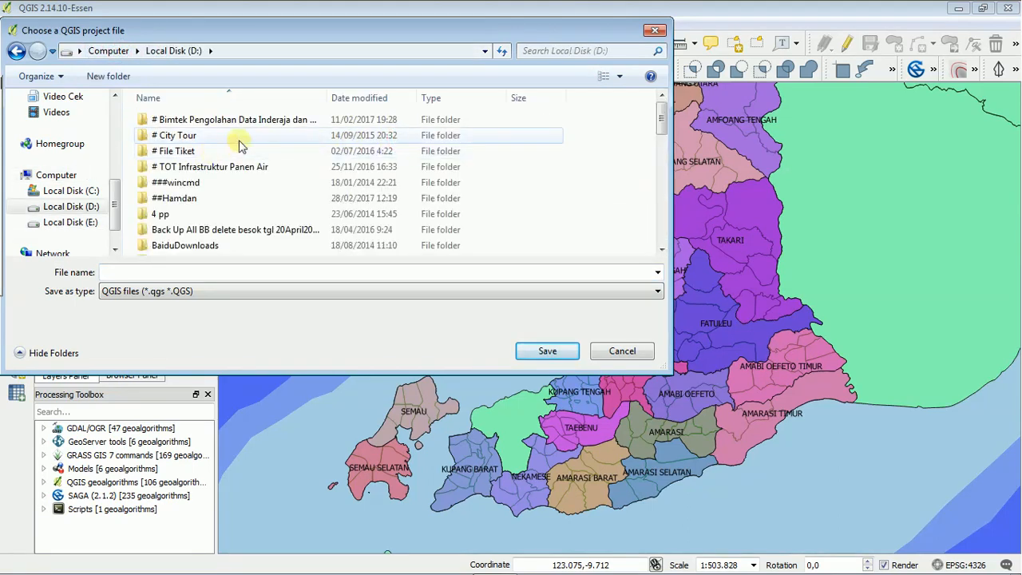
{"action": "left_click", "coordinate": [236, 166]}
{"action": "key", "text": "b"}
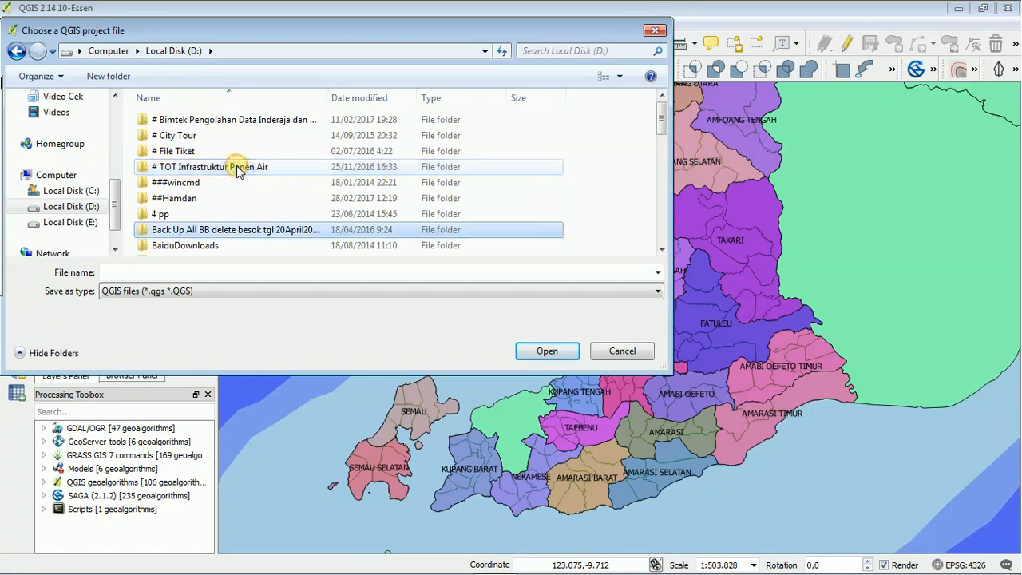
{"action": "key", "text": "b"}
{"action": "key", "text": "b"}
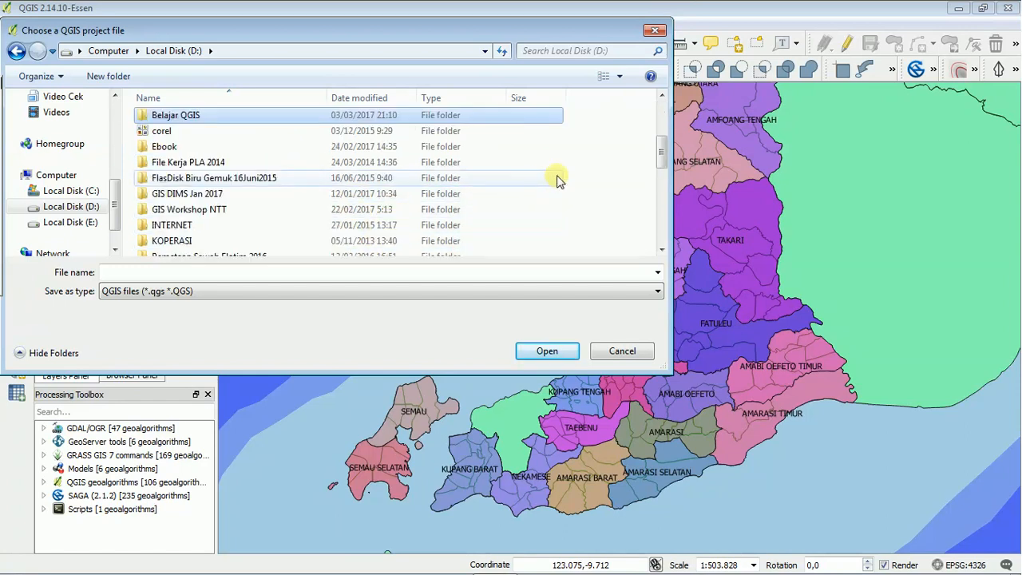
{"action": "double_click", "coordinate": [226, 117]}
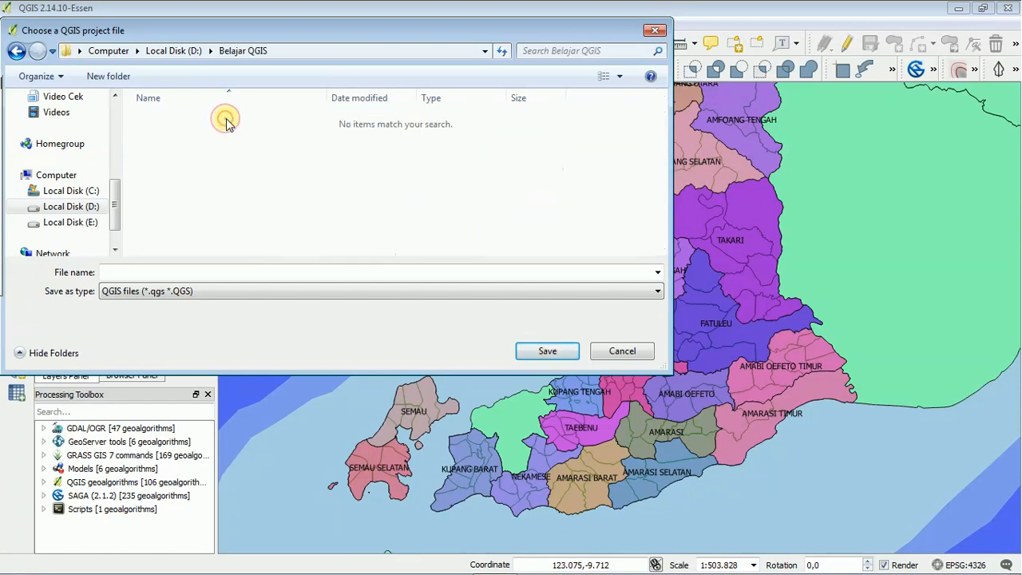
{"action": "left_click", "coordinate": [213, 275]}
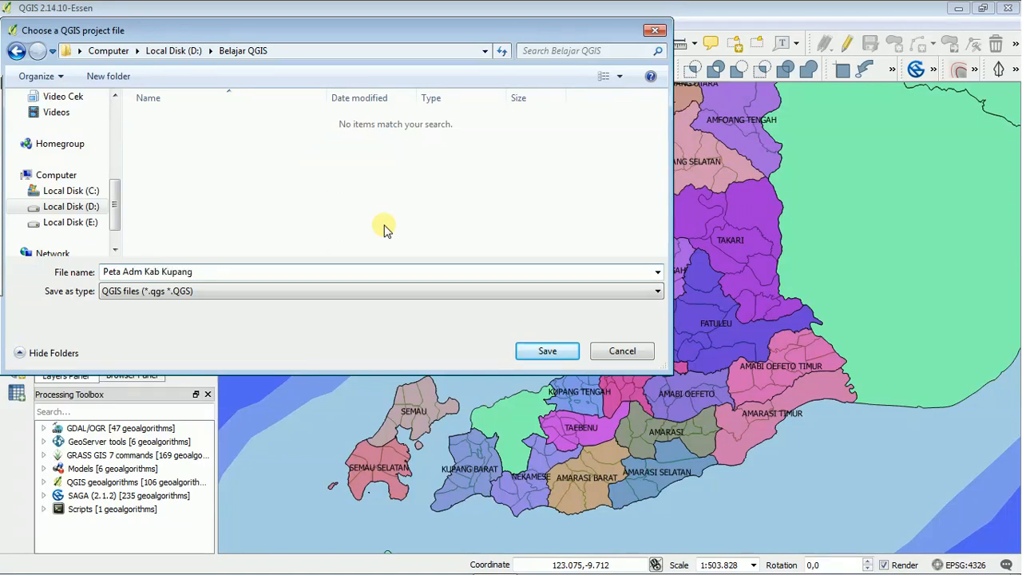
{"action": "left_click", "coordinate": [547, 351]}
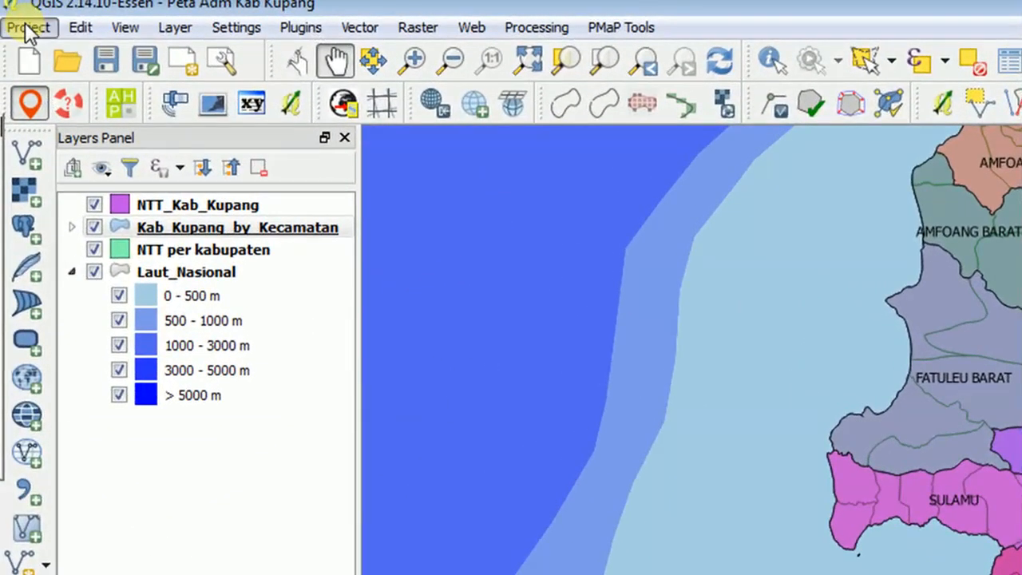
Create a new print composer titled "Peta Kab Kupang" and widen its page area.
{"action": "left_click", "coordinate": [25, 22]}
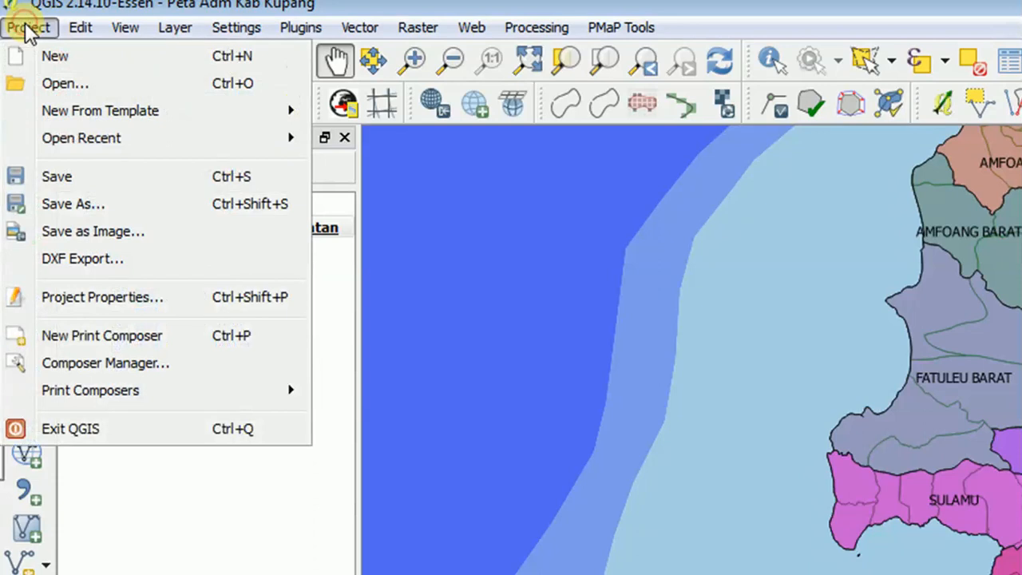
{"action": "left_click", "coordinate": [121, 338]}
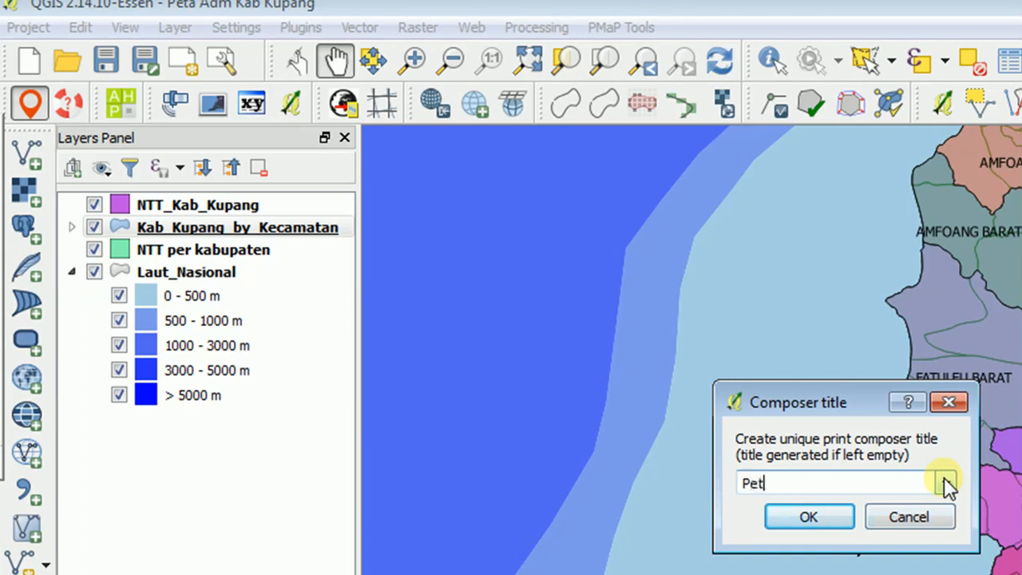
{"action": "type", "text": "Peta Kab Kupang"}
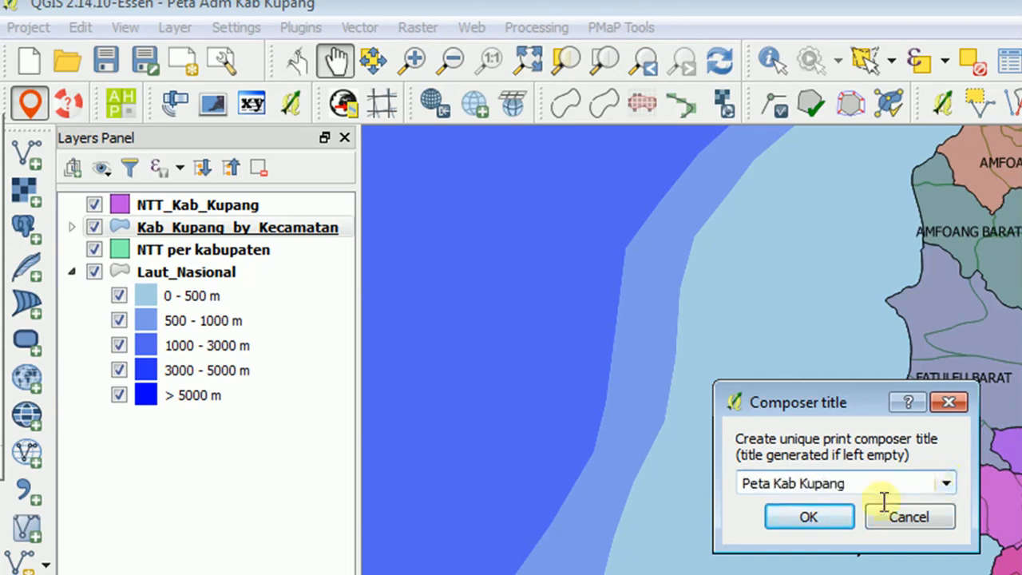
{"action": "left_click", "coordinate": [815, 517]}
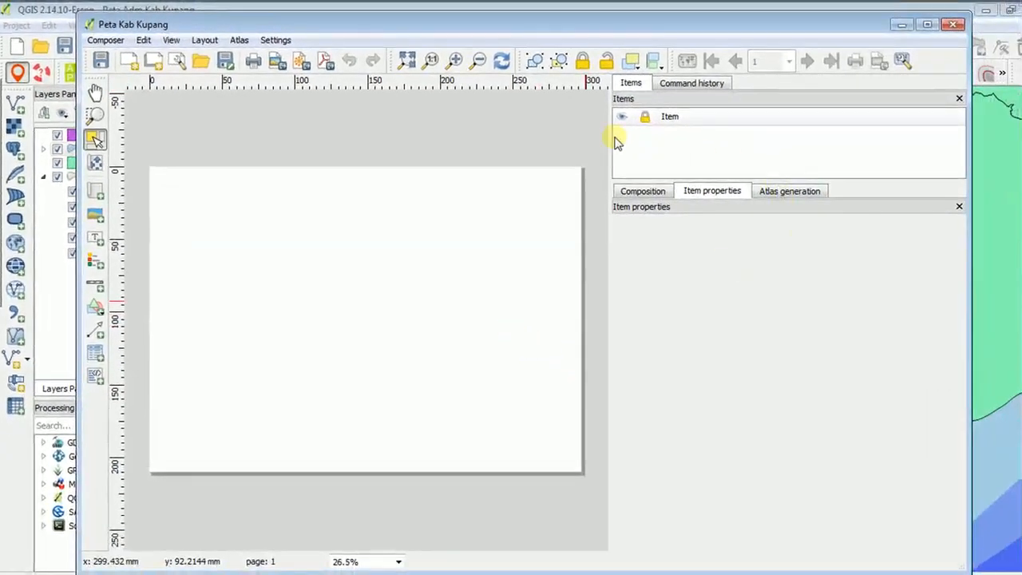
{"action": "left_click_drag", "start_coordinate": [609, 135], "coordinate": [775, 137]}
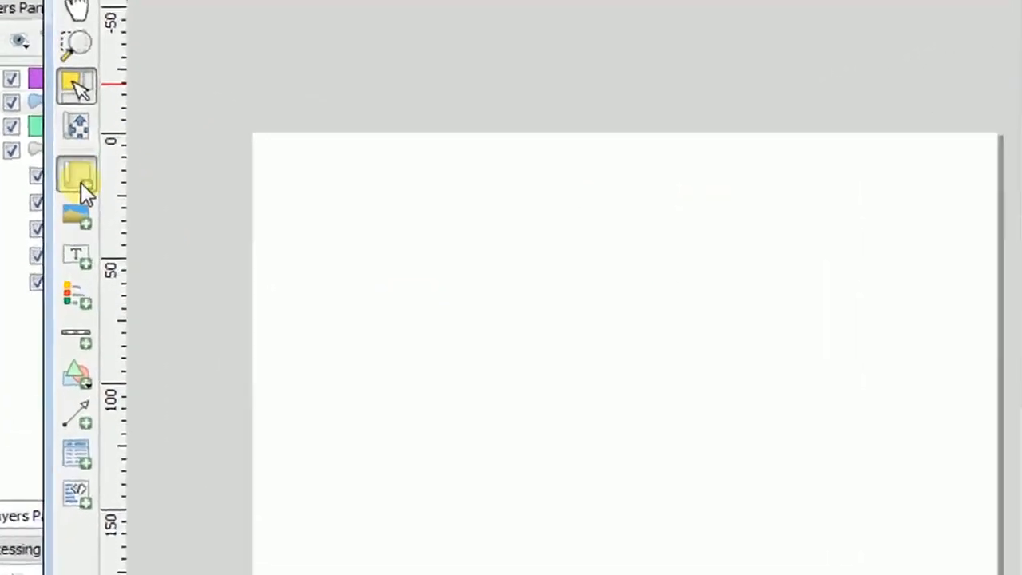
Add a map frame about 200 mm wide and 128 mm high on the page, leaving blank space beside it.
{"action": "left_click", "coordinate": [80, 182]}
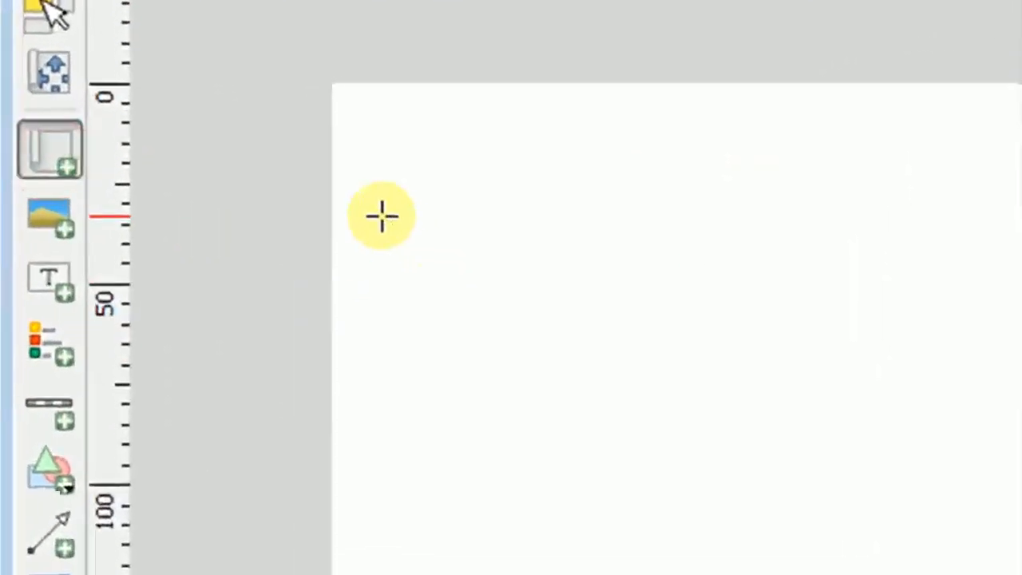
{"action": "left_click_drag", "start_coordinate": [291, 212], "coordinate": [786, 454]}
{"action": "left_click_drag", "start_coordinate": [1021, 539], "coordinate": [1021, 574]}
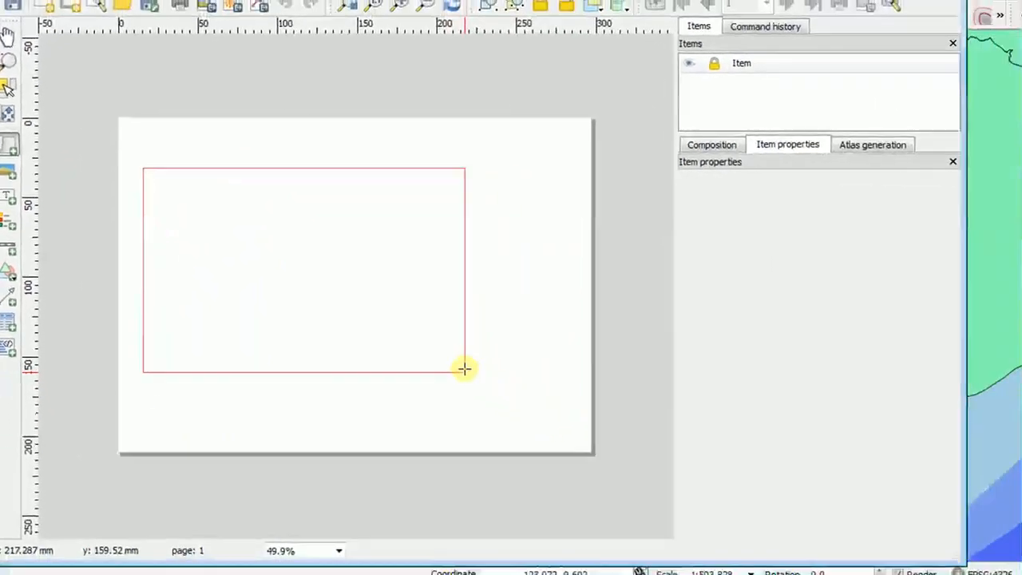
{"action": "left_click_drag", "start_coordinate": [464, 368], "coordinate": [465, 370]}
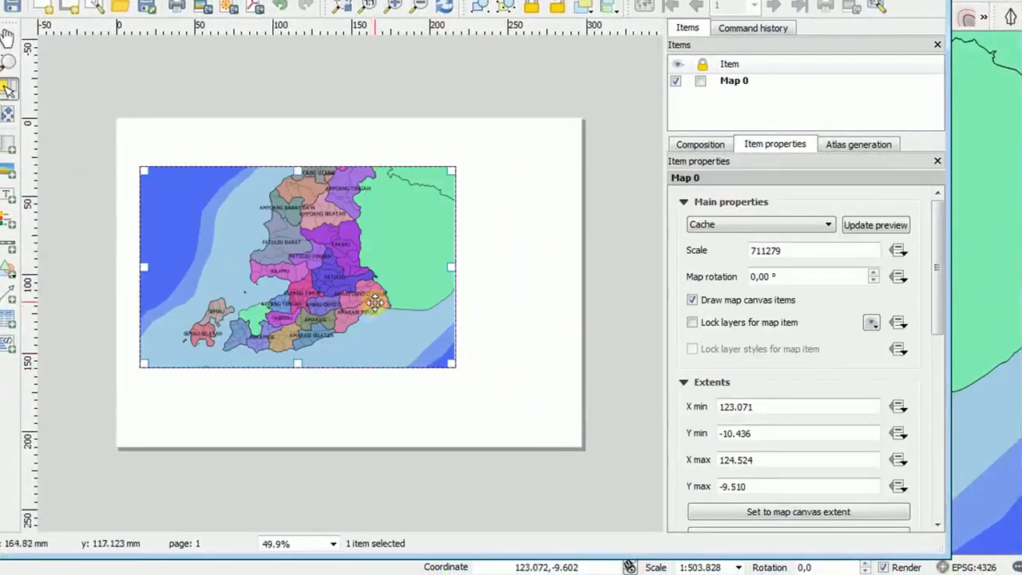
{"action": "left_click_drag", "start_coordinate": [340, 252], "coordinate": [336, 254]}
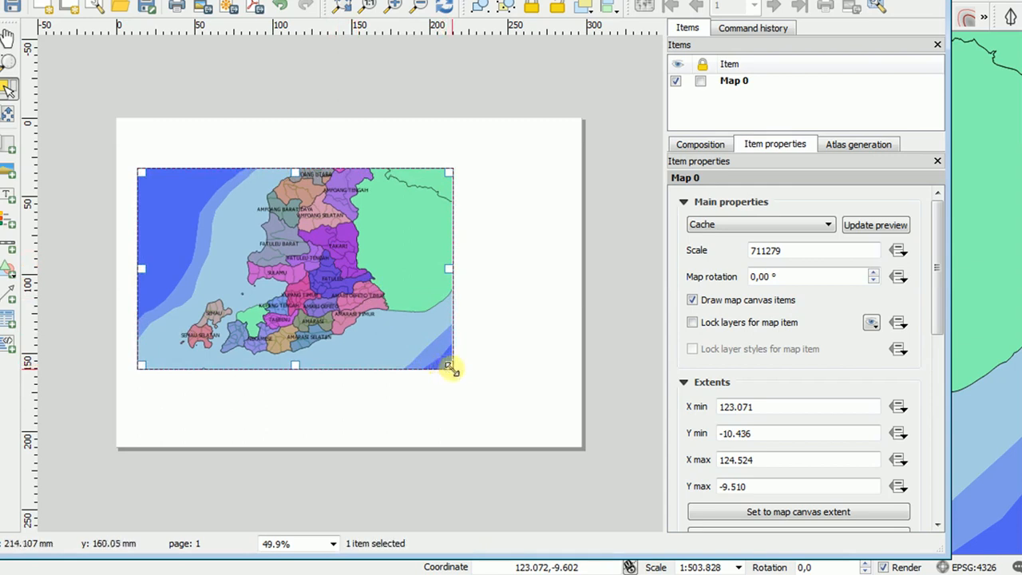
Enlarge the map frame to about 207 by 178 mm and adjust its position on the page.
{"action": "left_click_drag", "start_coordinate": [448, 366], "coordinate": [456, 416]}
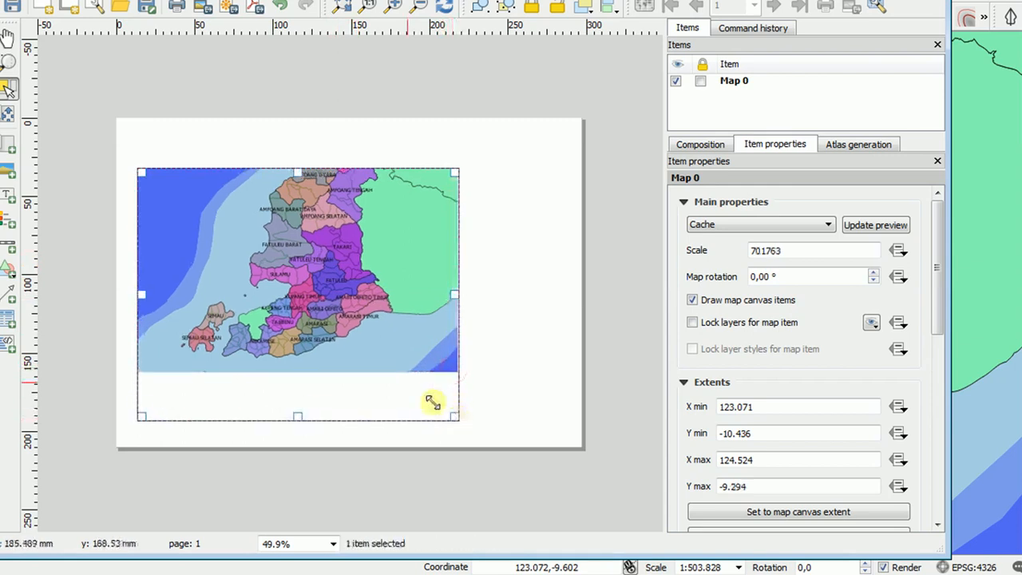
{"action": "left_click_drag", "start_coordinate": [140, 171], "coordinate": [134, 141]}
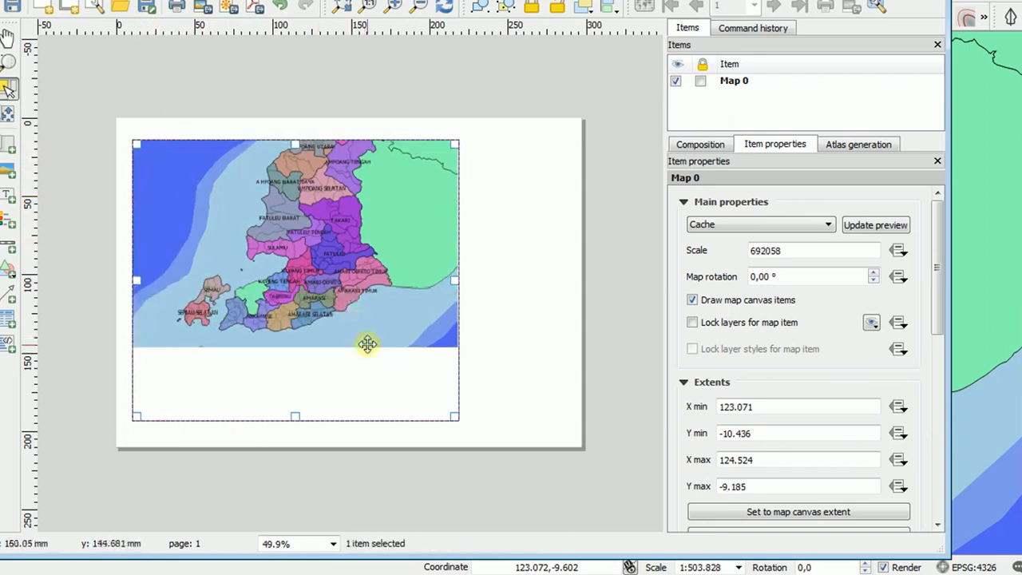
{"action": "mouse_move", "coordinate": [347, 239]}
{"action": "left_mouse_down"}
{"action": "mouse_move", "coordinate": [338, 266]}
{"action": "mouse_move", "coordinate": [345, 241]}
{"action": "left_mouse_up"}
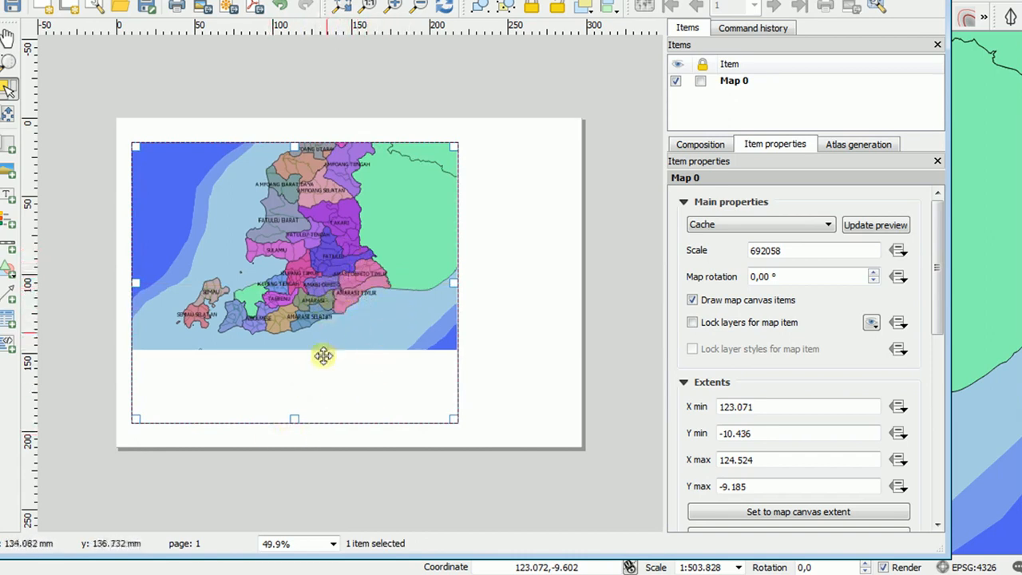
{"action": "mouse_move", "coordinate": [290, 285]}
{"action": "left_mouse_down"}
{"action": "mouse_move", "coordinate": [287, 346]}
{"action": "mouse_move", "coordinate": [304, 263]}
{"action": "mouse_move", "coordinate": [304, 275]}
{"action": "left_mouse_up"}
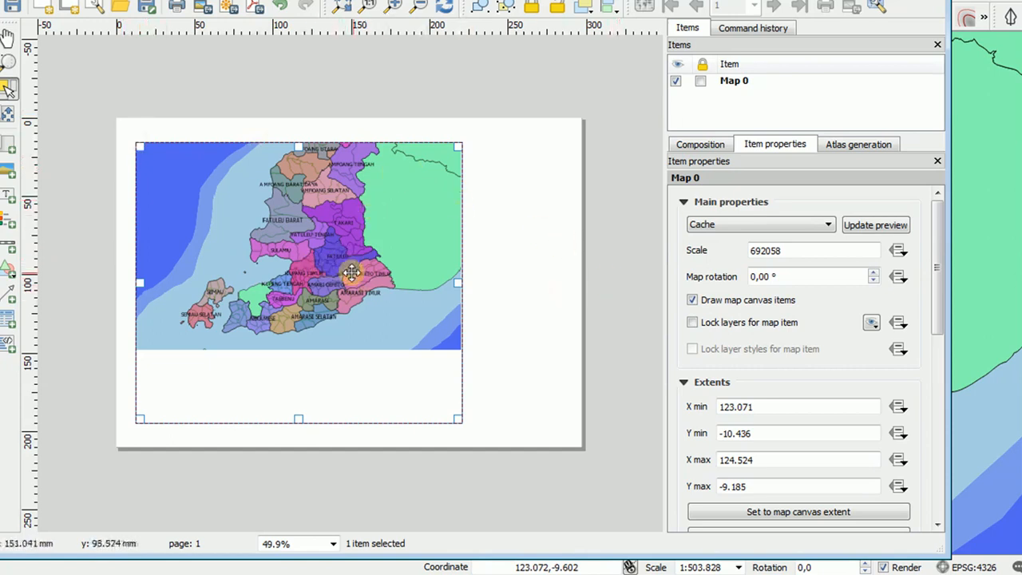
Move the map content within its frame so that all of Kupang regency, from Amfoang Timur to Semau Selatan, fits inside.
{"action": "left_click", "coordinate": [10, 117]}
{"action": "mouse_move", "coordinate": [338, 244]}
{"action": "left_mouse_down"}
{"action": "mouse_move", "coordinate": [332, 289]}
{"action": "mouse_move", "coordinate": [330, 257]}
{"action": "left_mouse_up"}
{"action": "left_click_drag", "start_coordinate": [328, 311], "coordinate": [336, 290]}
{"action": "mouse_move", "coordinate": [196, 392]}
{"action": "left_mouse_down"}
{"action": "mouse_move", "coordinate": [247, 351]}
{"action": "mouse_move", "coordinate": [206, 394]}
{"action": "left_mouse_up"}
{"action": "left_click_drag", "start_coordinate": [333, 299], "coordinate": [231, 391]}
{"action": "left_click_drag", "start_coordinate": [362, 287], "coordinate": [342, 322]}
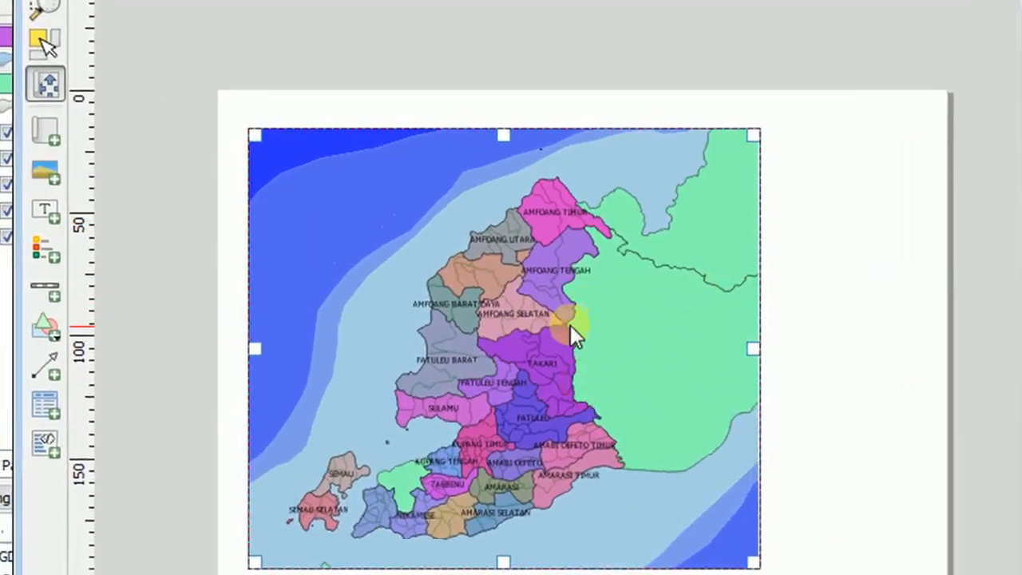
{"action": "left_click_drag", "start_coordinate": [570, 325], "coordinate": [513, 328]}
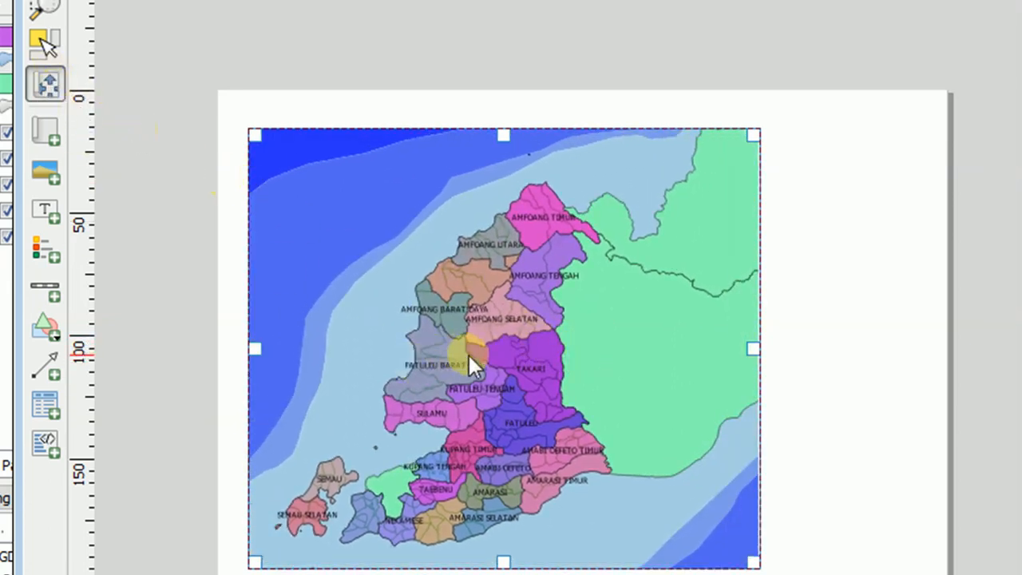
{"action": "left_click_drag", "start_coordinate": [467, 353], "coordinate": [463, 351]}
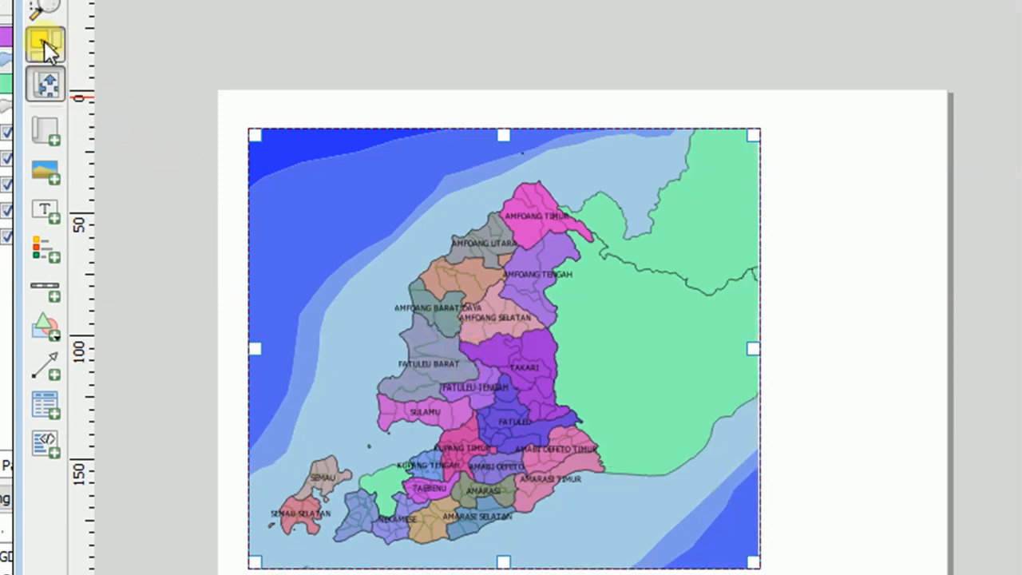
Enlarge the map frame to about 218 by 193 mm and shift it slightly down the page.
{"action": "left_click", "coordinate": [44, 41]}
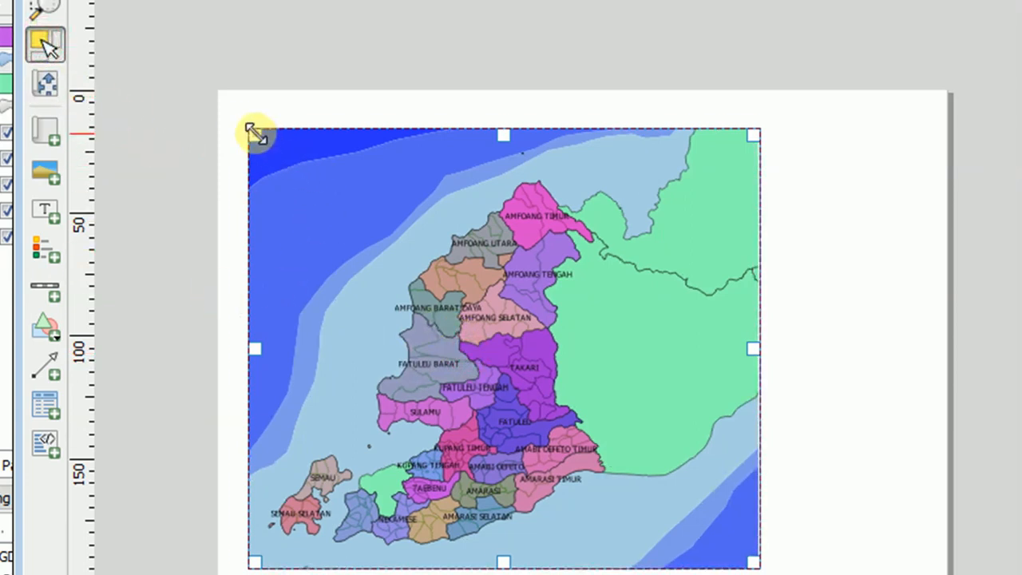
{"action": "left_click_drag", "start_coordinate": [254, 134], "coordinate": [232, 121]}
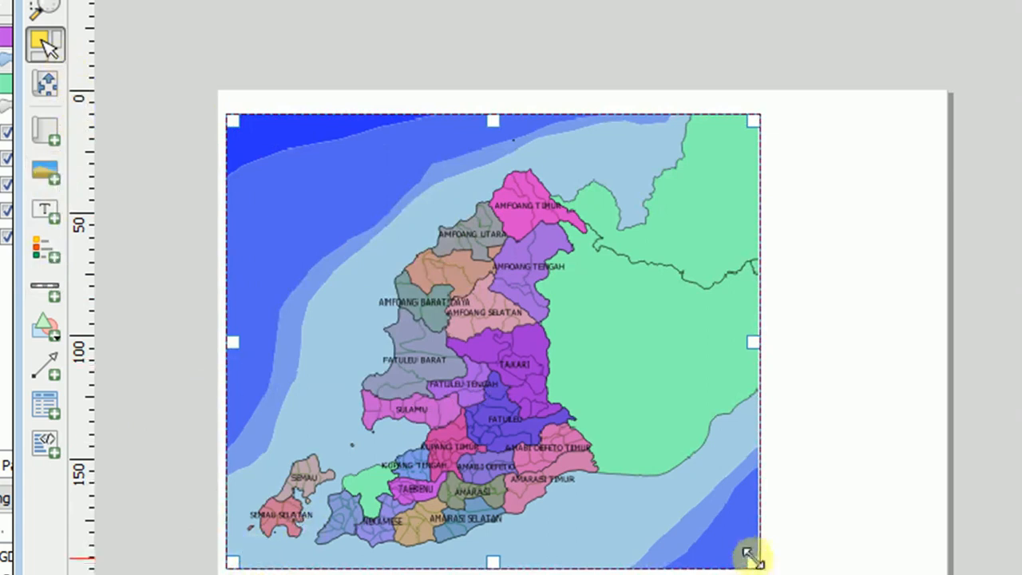
{"action": "left_click_drag", "start_coordinate": [752, 557], "coordinate": [759, 563]}
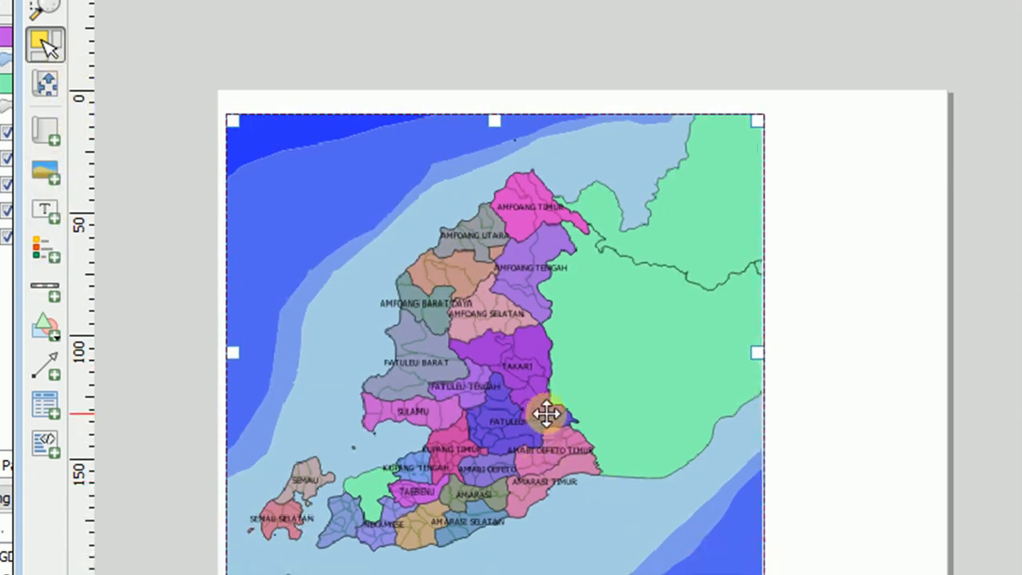
{"action": "left_click_drag", "start_coordinate": [547, 415], "coordinate": [544, 422]}
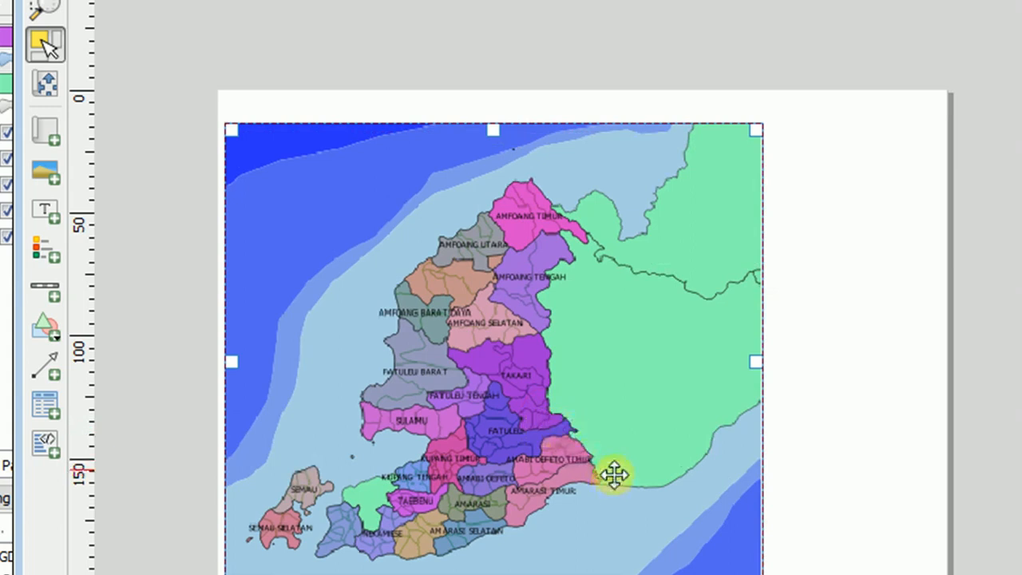
Shift the map content slightly down within the enlarged frame to balance the space around the regency.
{"action": "left_click", "coordinate": [47, 81]}
{"action": "left_click_drag", "start_coordinate": [491, 296], "coordinate": [484, 301]}
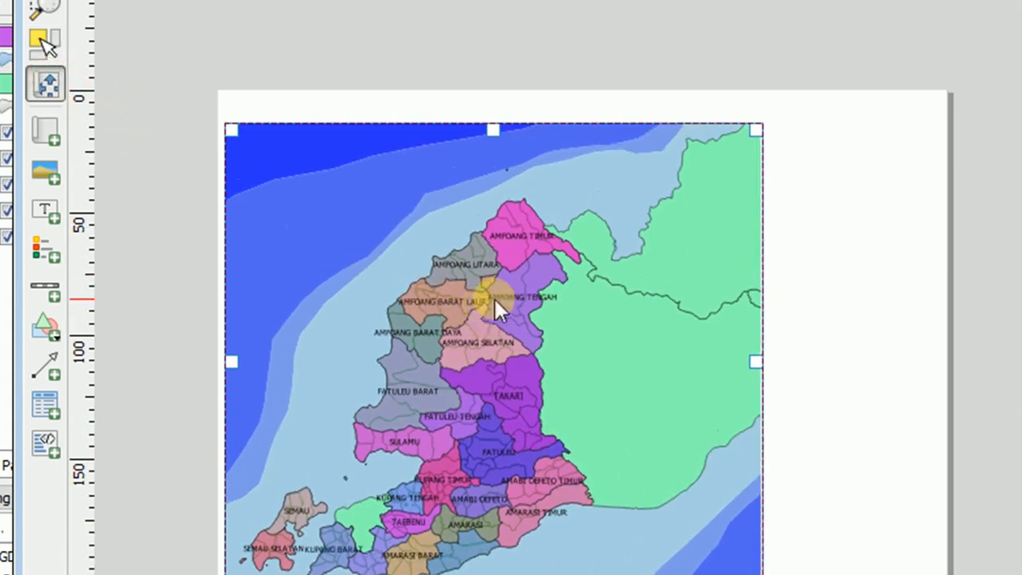
{"action": "left_click", "coordinate": [803, 229]}
Add a title label about 66 by 30 mm in the blank space beside the map, beginning its text with "PETA ADMINISTRASI KAB KU".
{"action": "left_click", "coordinate": [48, 208]}
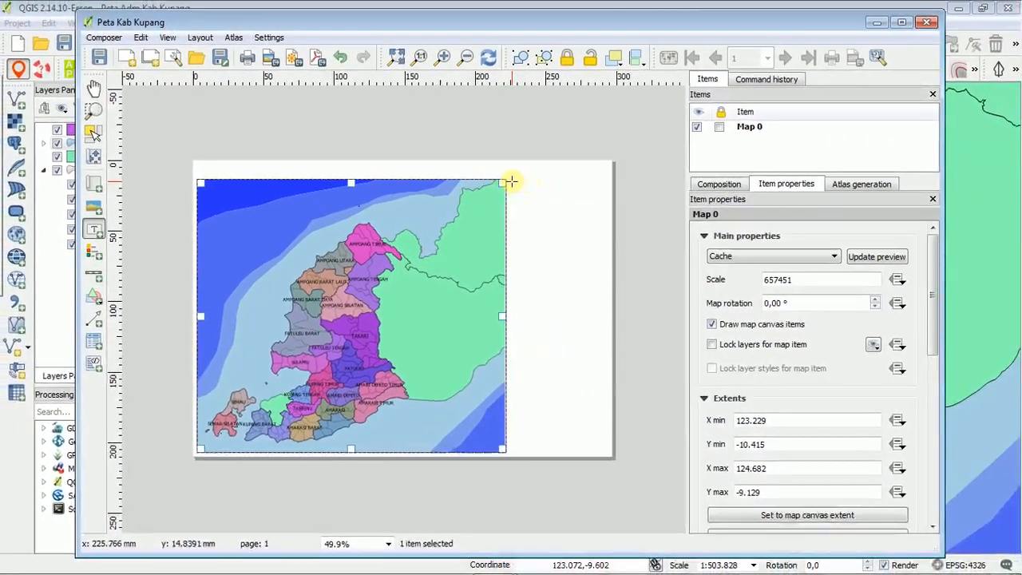
{"action": "left_click_drag", "start_coordinate": [557, 174], "coordinate": [609, 221]}
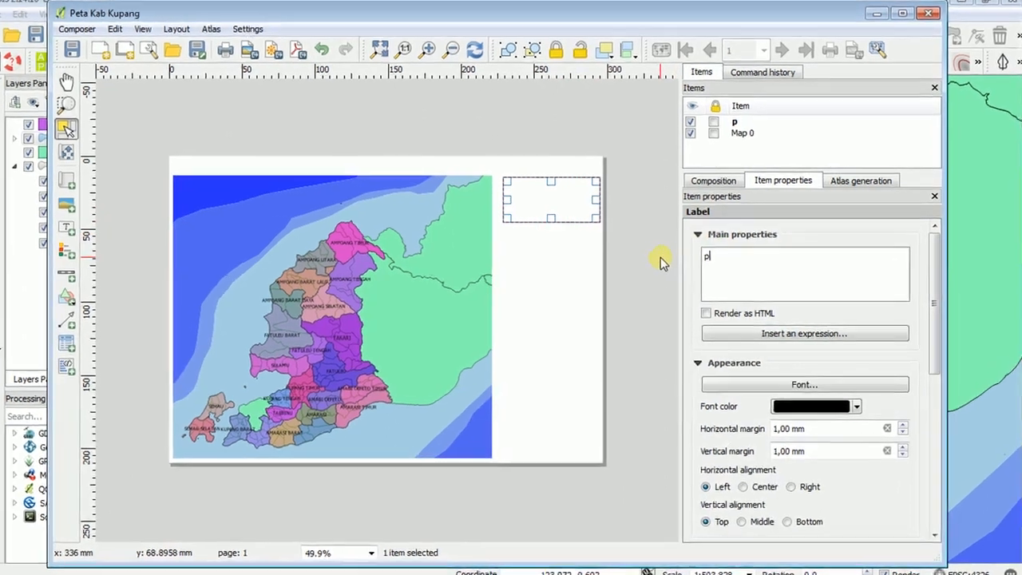
{"action": "key", "text": "BackSpace"}
{"action": "type", "text": "PE"}
{"action": "type", "text": "TA ADMINIS"}
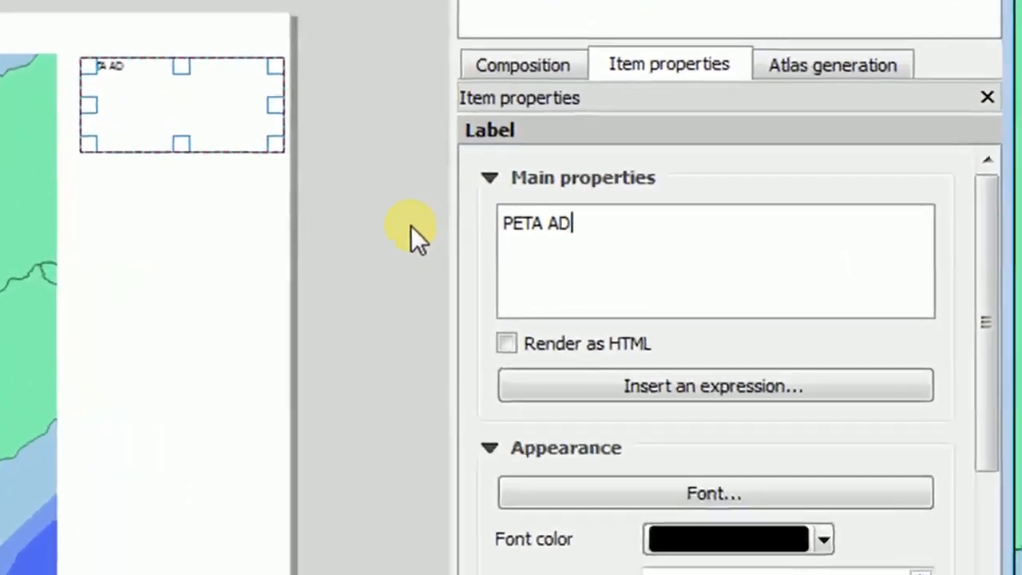
{"action": "type", "text": "TRASI KANB"}
{"action": "key", "text": "BackSpace"}
{"action": "key", "text": "BackSpace"}
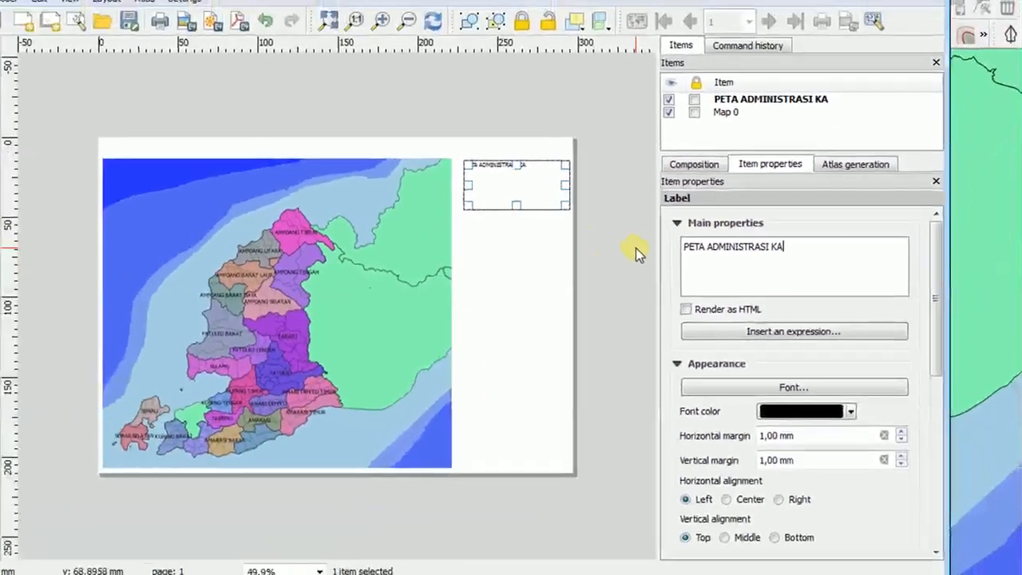
{"action": "type", "text": "B KUPANG"}
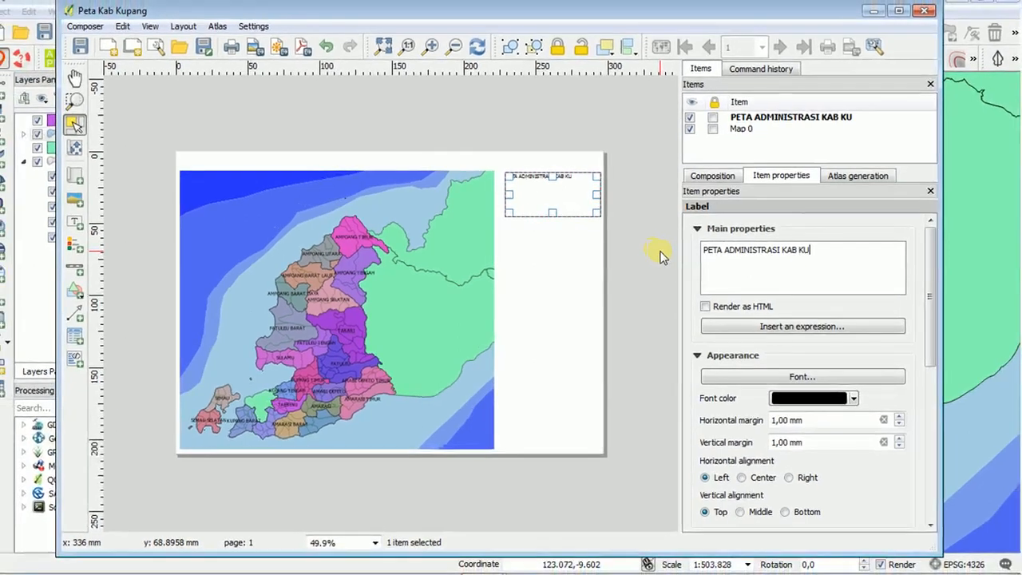
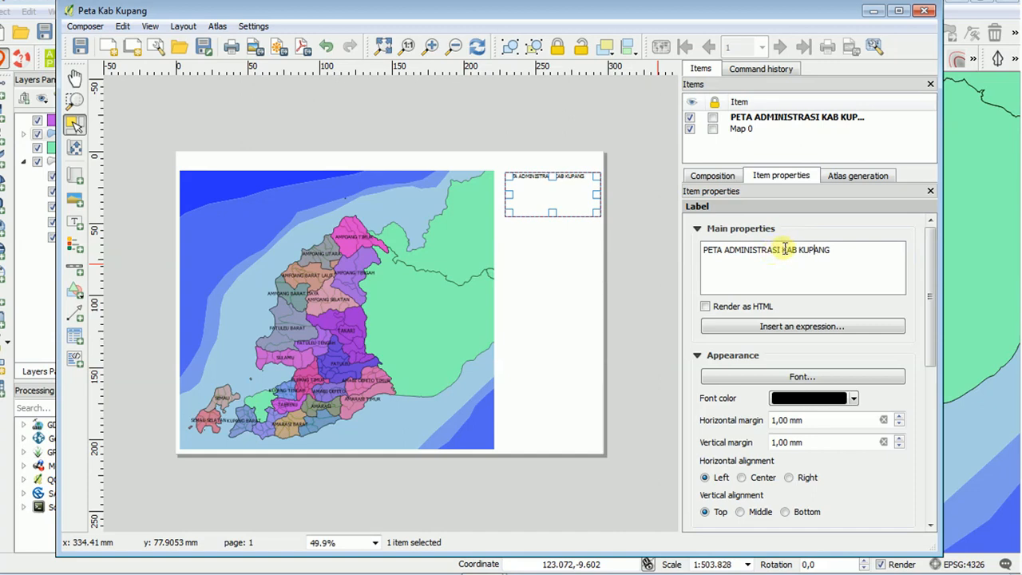
Split the title label's text into two lines, "PETA ADMINISTRASI" and "KAB KUPANG".
{"action": "key", "text": "Return"}
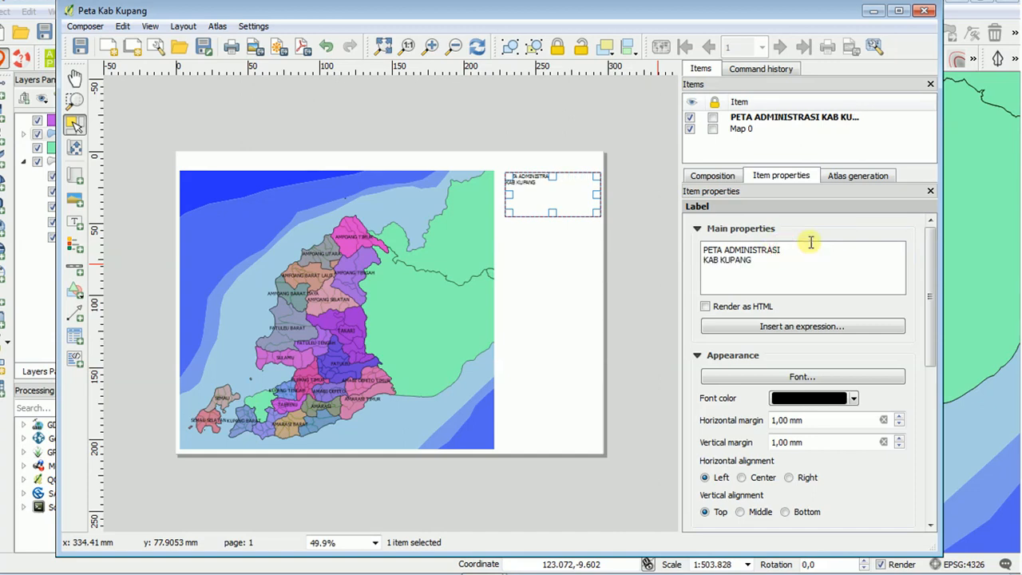
{"action": "left_click", "coordinate": [826, 333]}
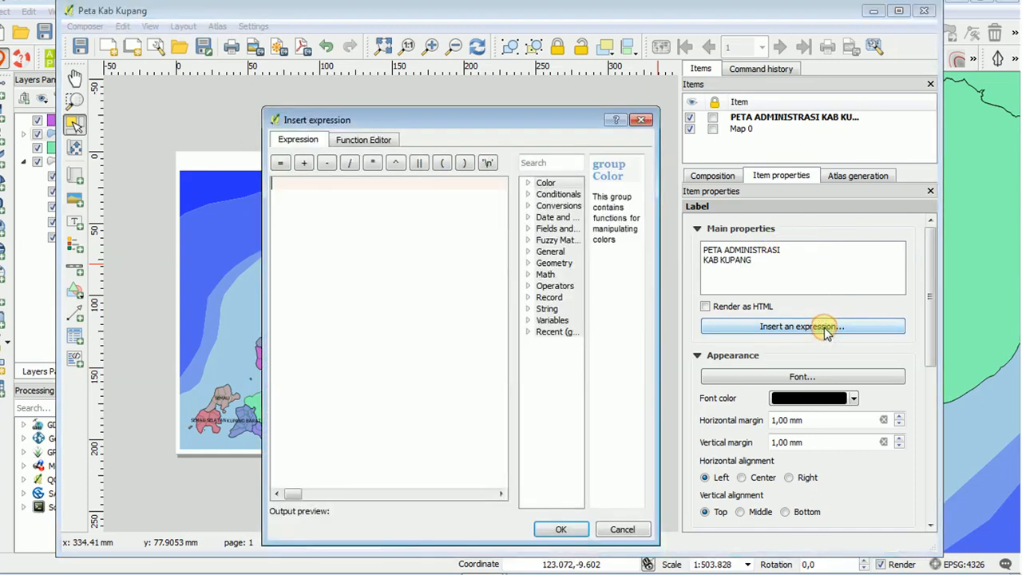
{"action": "left_click", "coordinate": [641, 120]}
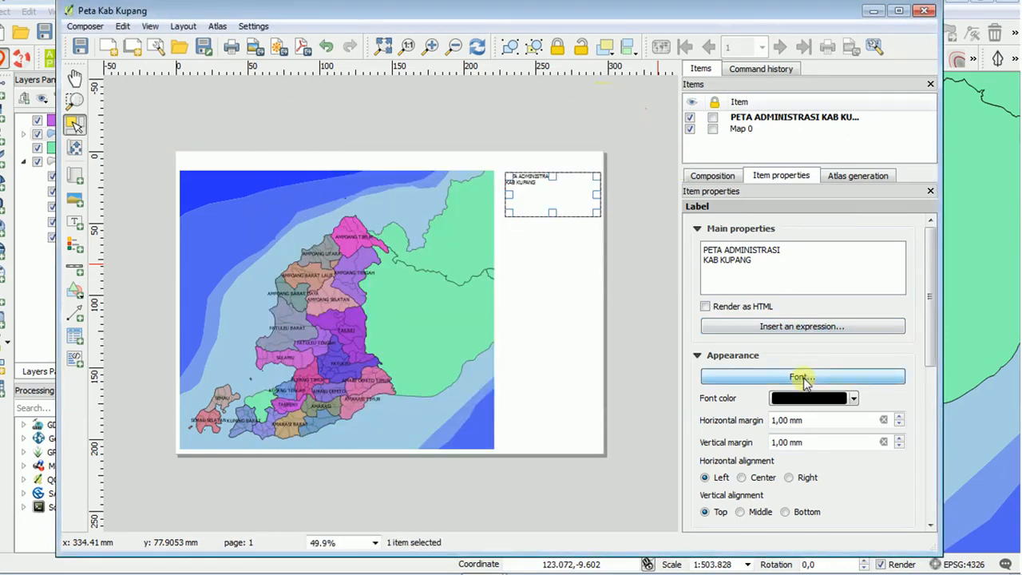
Set the title label's font size to 14.
{"action": "left_click", "coordinate": [803, 376]}
{"action": "left_click", "coordinate": [637, 276]}
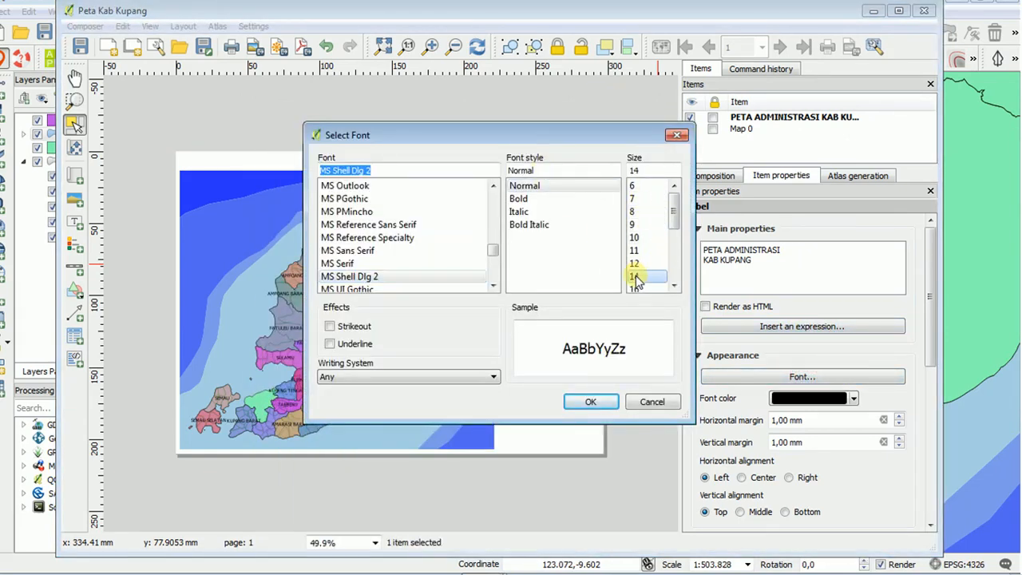
{"action": "left_click_drag", "start_coordinate": [629, 139], "coordinate": [470, 119]}
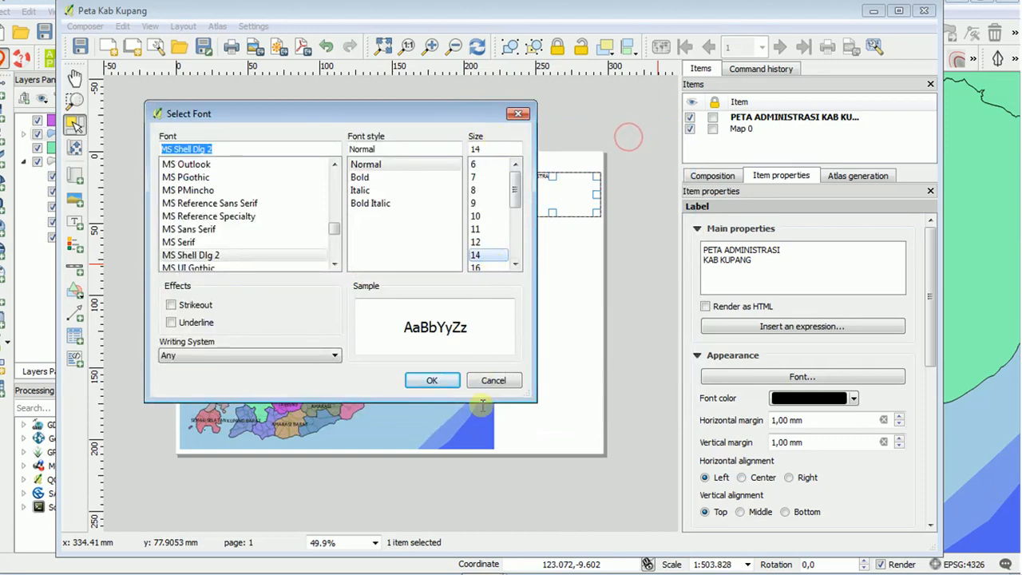
{"action": "left_click", "coordinate": [431, 381]}
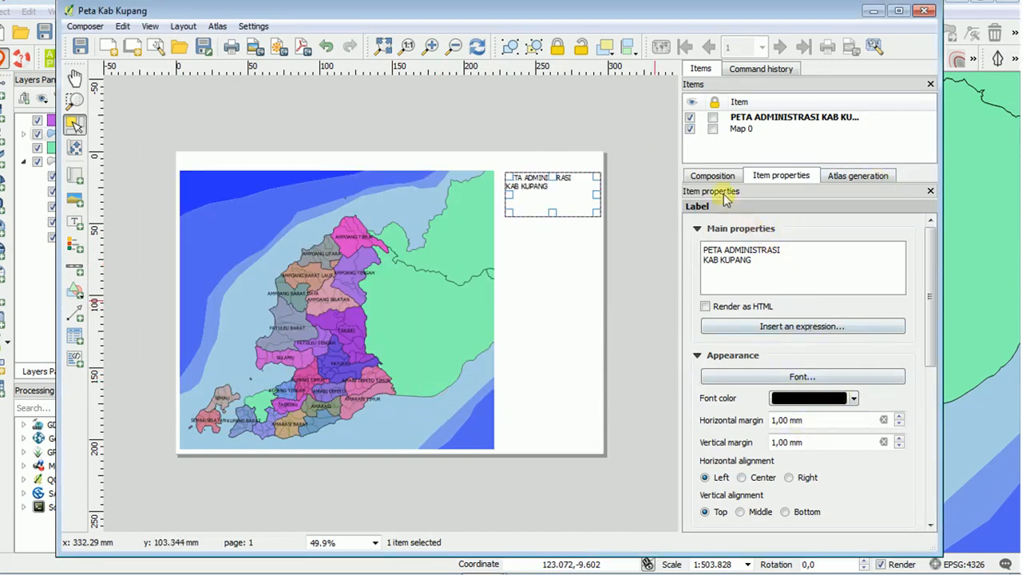
Center the title text horizontally and reduce the label's height to fit its two lines.
{"action": "scroll", "coordinate": [853, 307], "scroll_direction": "down", "scroll_amount": 5}
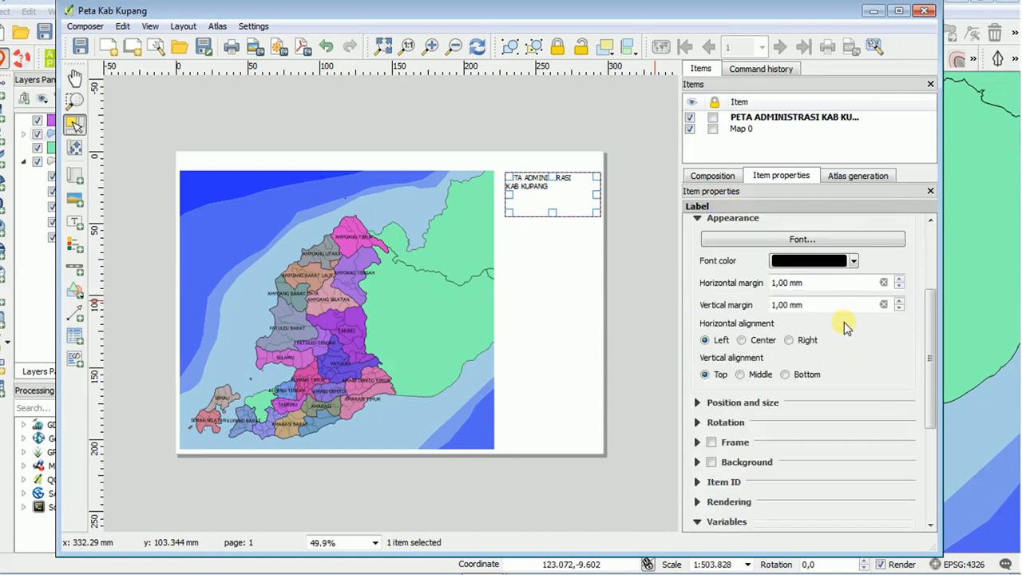
{"action": "left_click", "coordinate": [742, 340]}
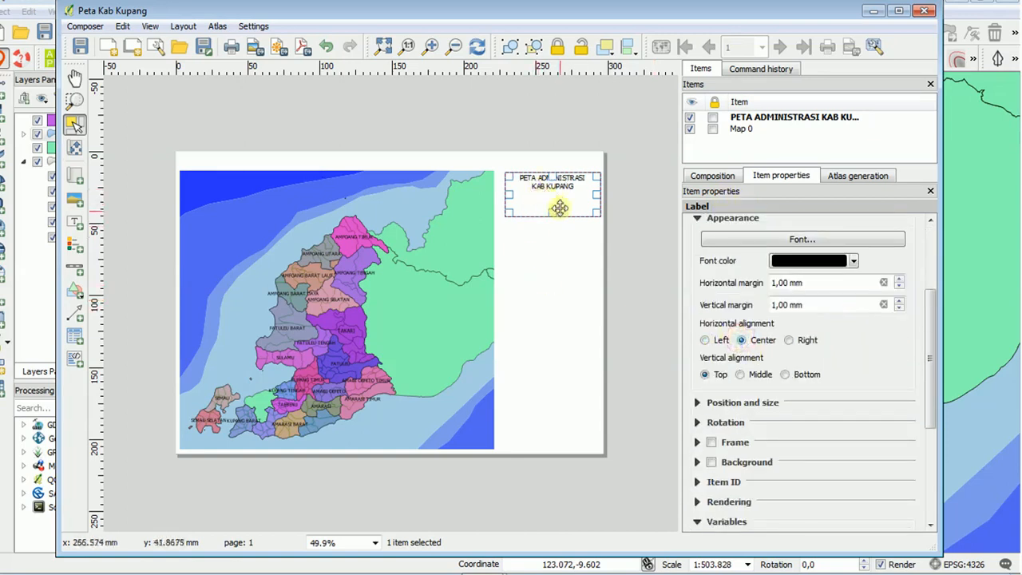
{"action": "left_click_drag", "start_coordinate": [552, 214], "coordinate": [552, 198]}
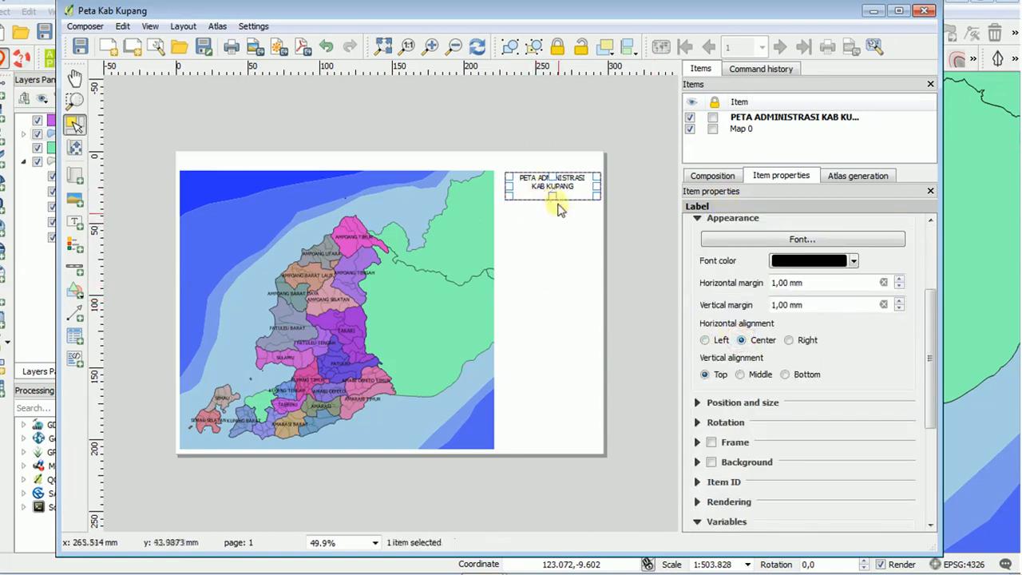
{"action": "left_click", "coordinate": [559, 221]}
{"action": "left_click", "coordinate": [546, 178]}
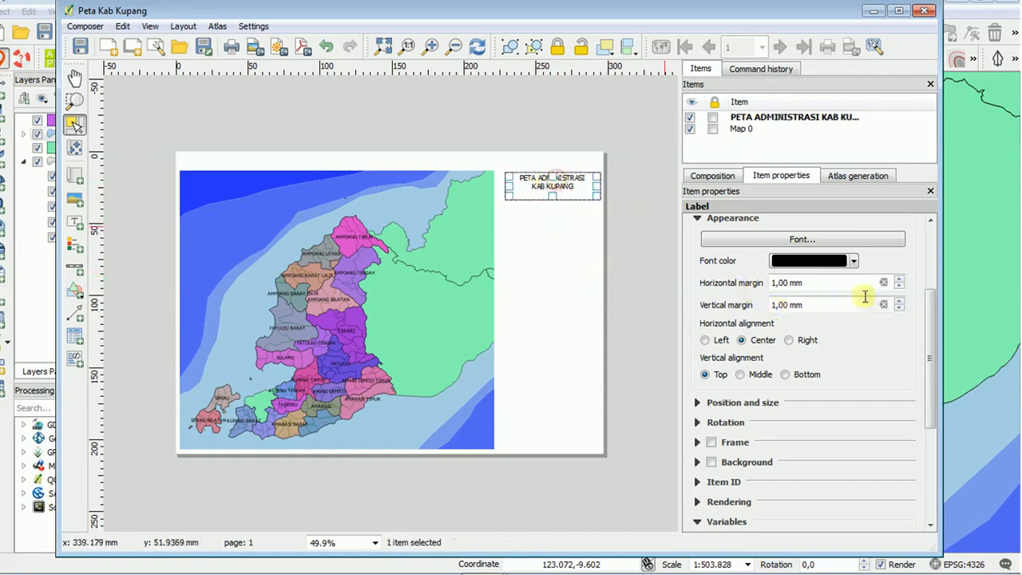
Set the title label's font size to 20.
{"action": "left_click", "coordinate": [848, 236]}
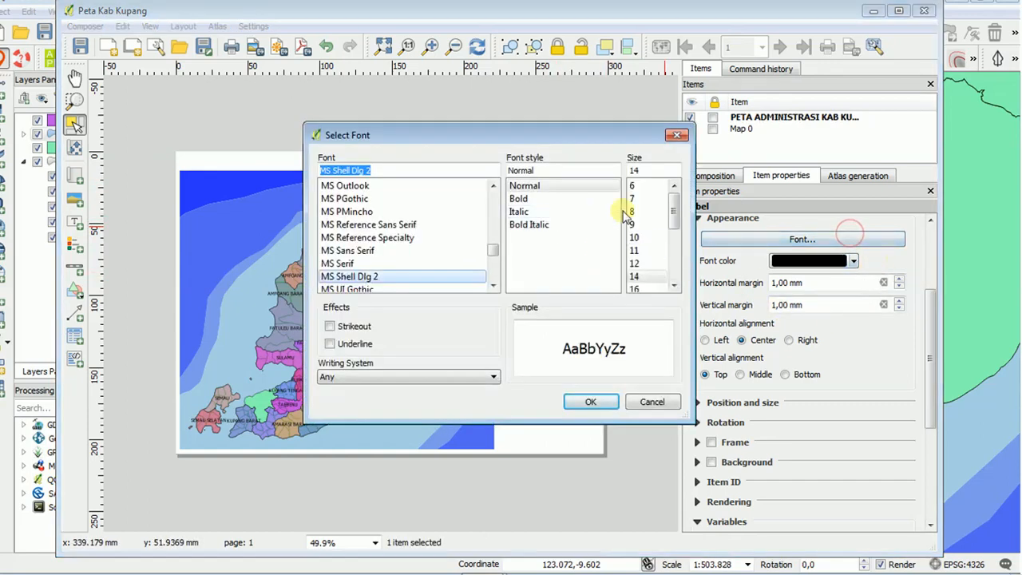
{"action": "left_click", "coordinate": [644, 289]}
{"action": "scroll", "coordinate": [674, 211], "scroll_direction": "down", "scroll_amount": 1}
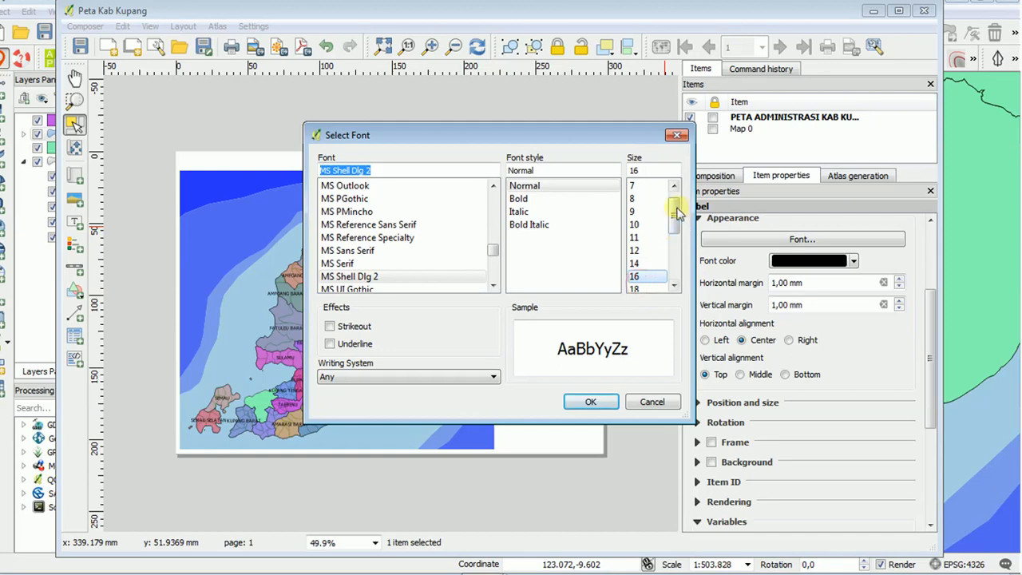
{"action": "left_click", "coordinate": [635, 263]}
{"action": "left_click", "coordinate": [635, 276]}
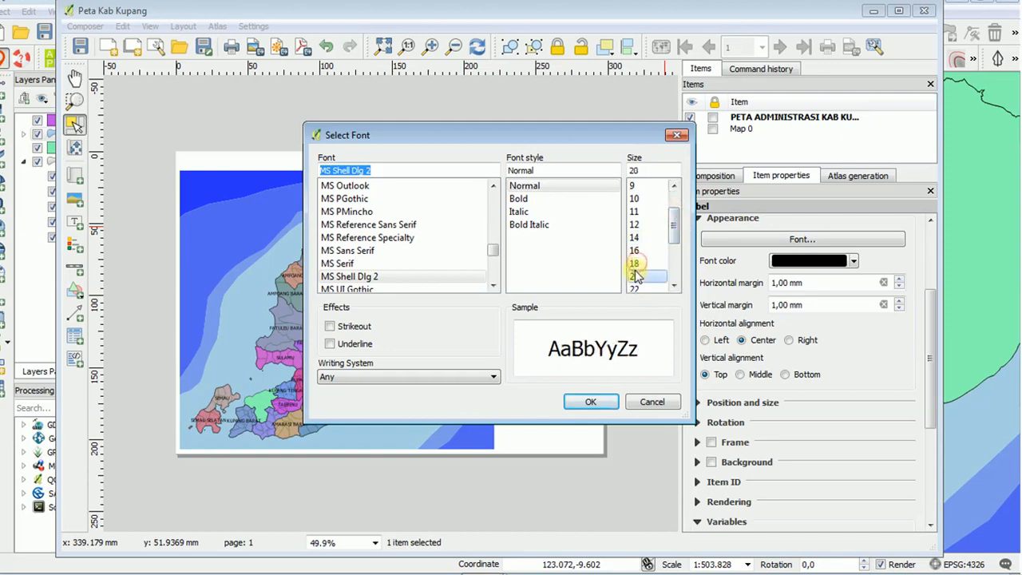
{"action": "left_click_drag", "start_coordinate": [616, 132], "coordinate": [579, 248]}
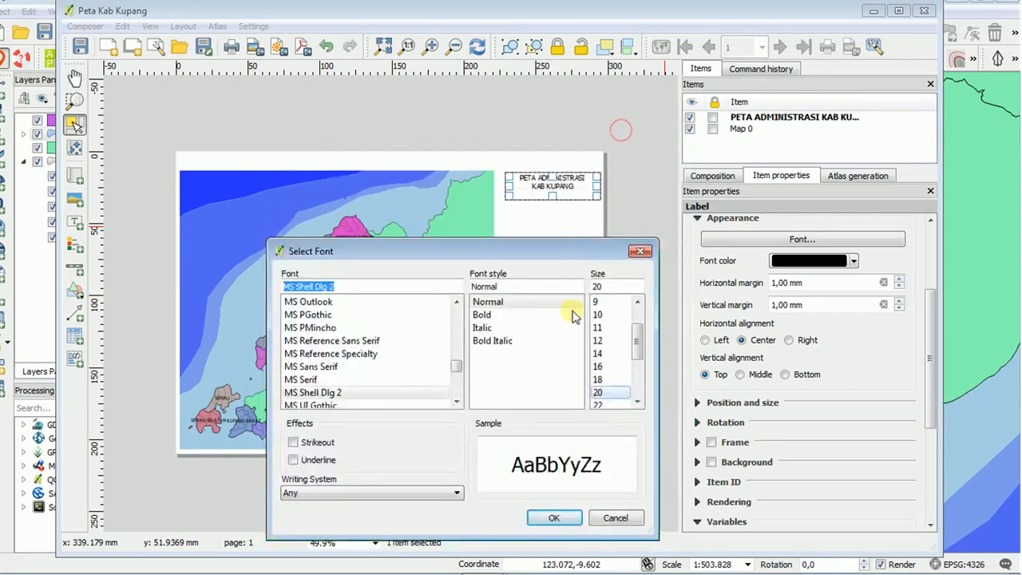
{"action": "left_click", "coordinate": [555, 519]}
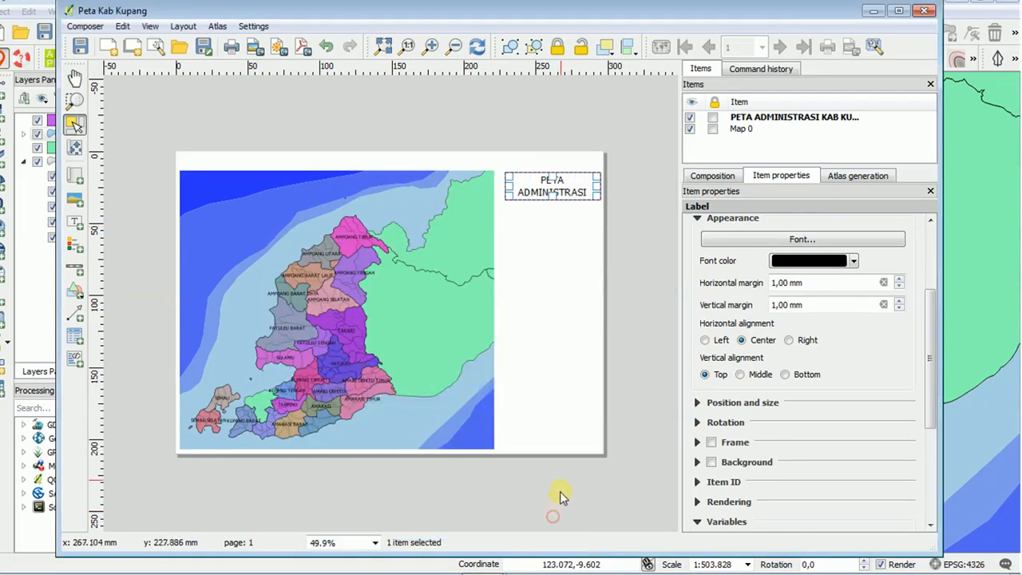
Set the title label's font size to 18.
{"action": "left_click", "coordinate": [804, 240]}
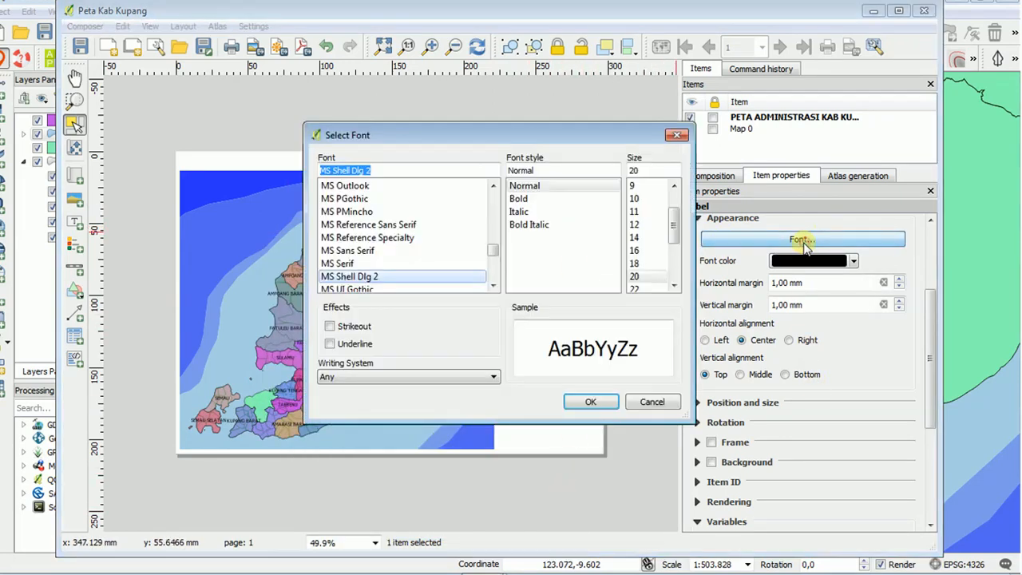
{"action": "left_click", "coordinate": [636, 265]}
{"action": "left_click", "coordinate": [589, 403]}
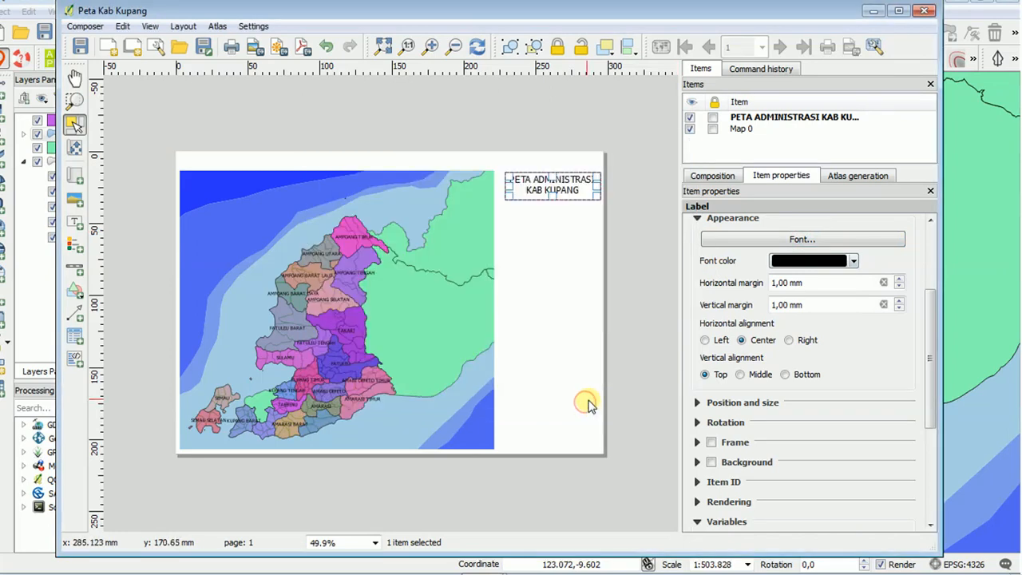
{"action": "left_click", "coordinate": [549, 238]}
{"action": "left_click", "coordinate": [575, 187]}
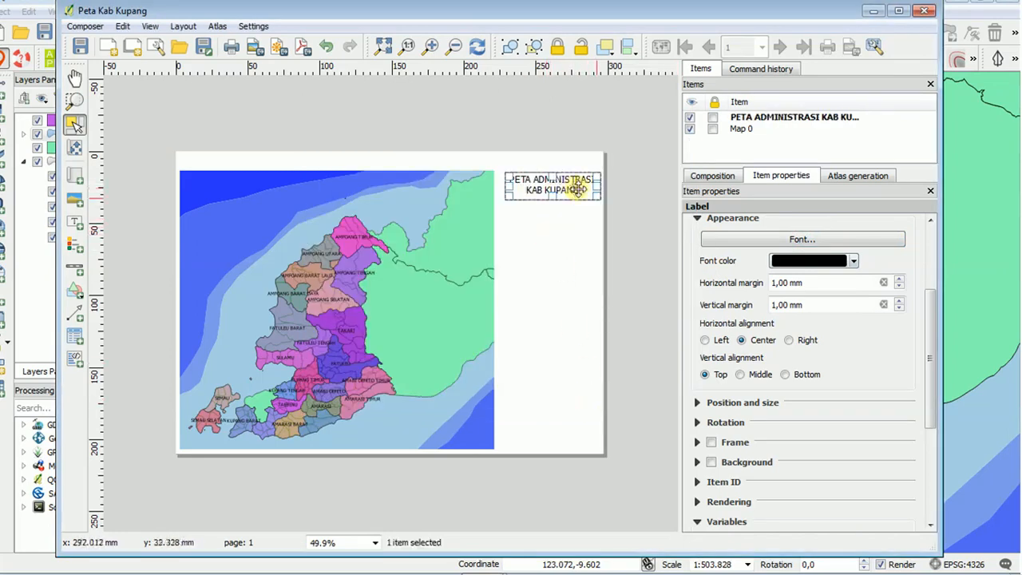
Make the title label's font bold and shift the label slightly toward the upper-right corner of the page.
{"action": "left_click", "coordinate": [860, 240]}
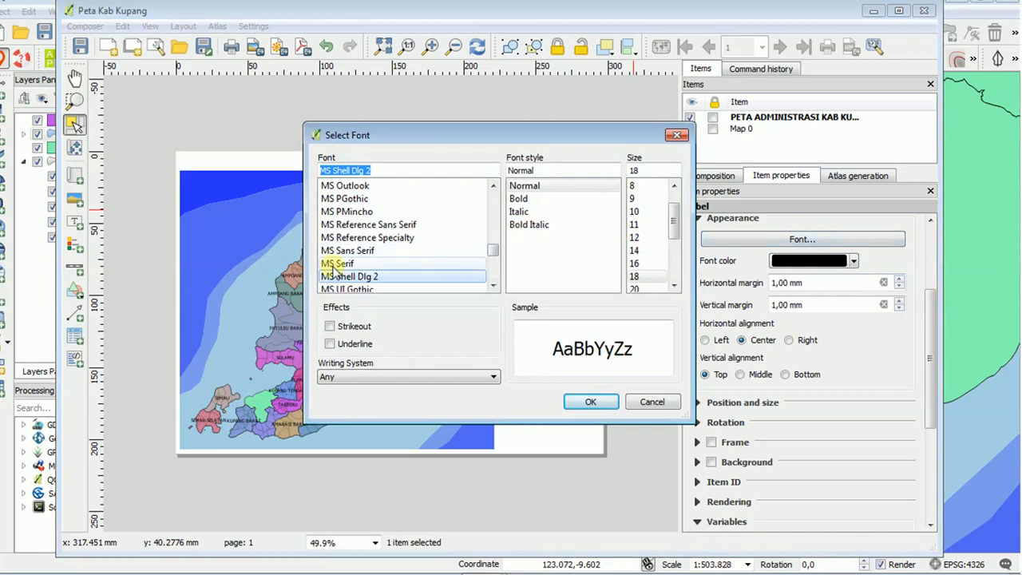
{"action": "left_click", "coordinate": [519, 199]}
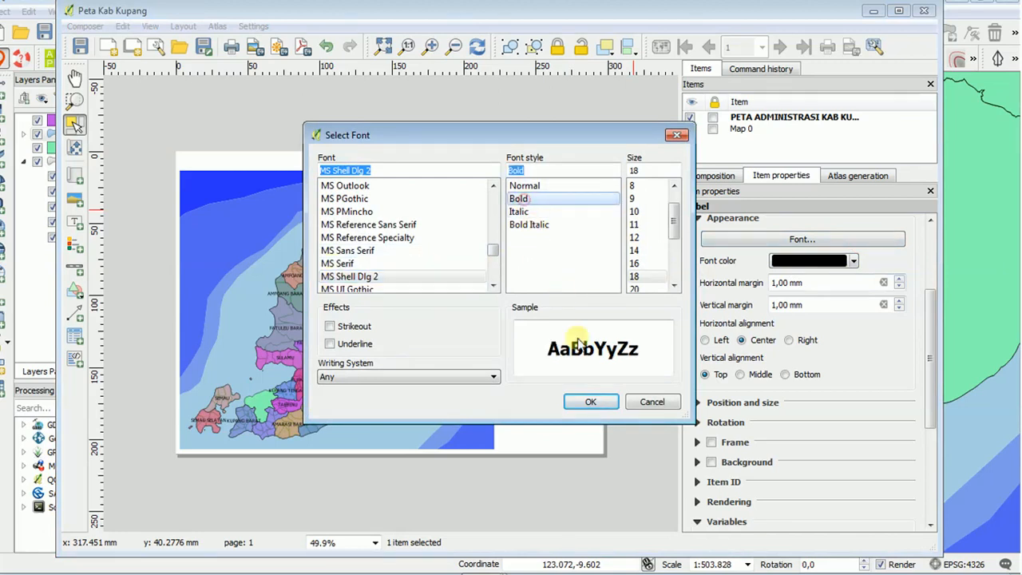
{"action": "left_click", "coordinate": [587, 401]}
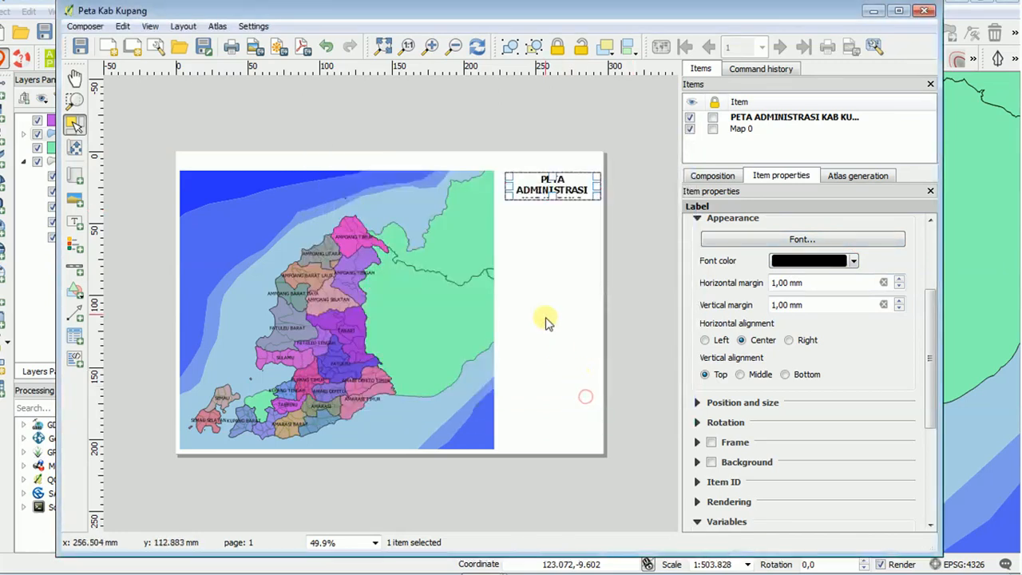
{"action": "left_click_drag", "start_coordinate": [559, 196], "coordinate": [562, 194]}
Set the bold title label's font size to 16 so that each line of the title fits the label's width.
{"action": "left_click", "coordinate": [796, 238]}
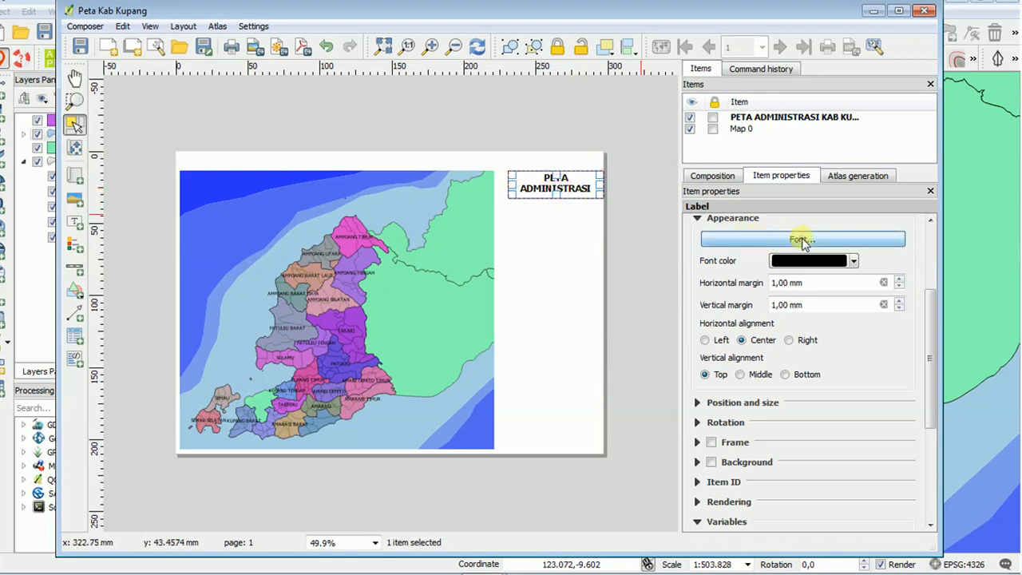
{"action": "left_click", "coordinate": [635, 271]}
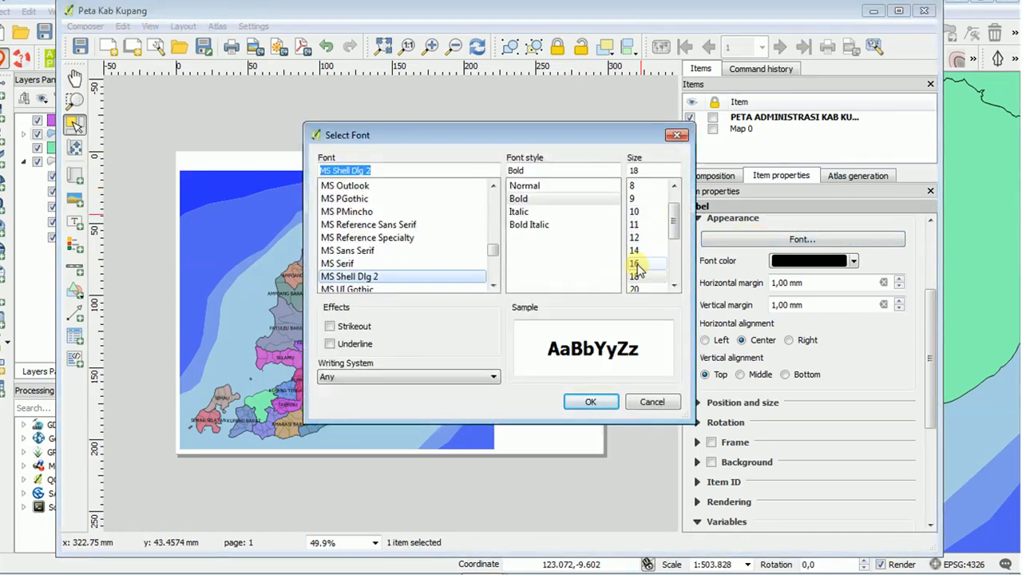
{"action": "left_click", "coordinate": [590, 401]}
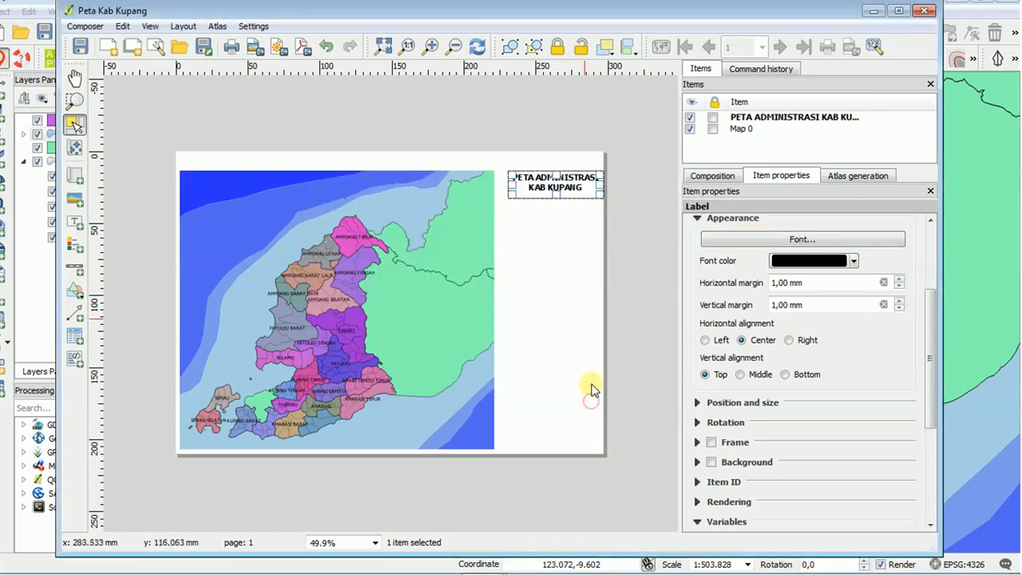
{"action": "left_click", "coordinate": [555, 222]}
{"action": "left_click", "coordinate": [578, 182]}
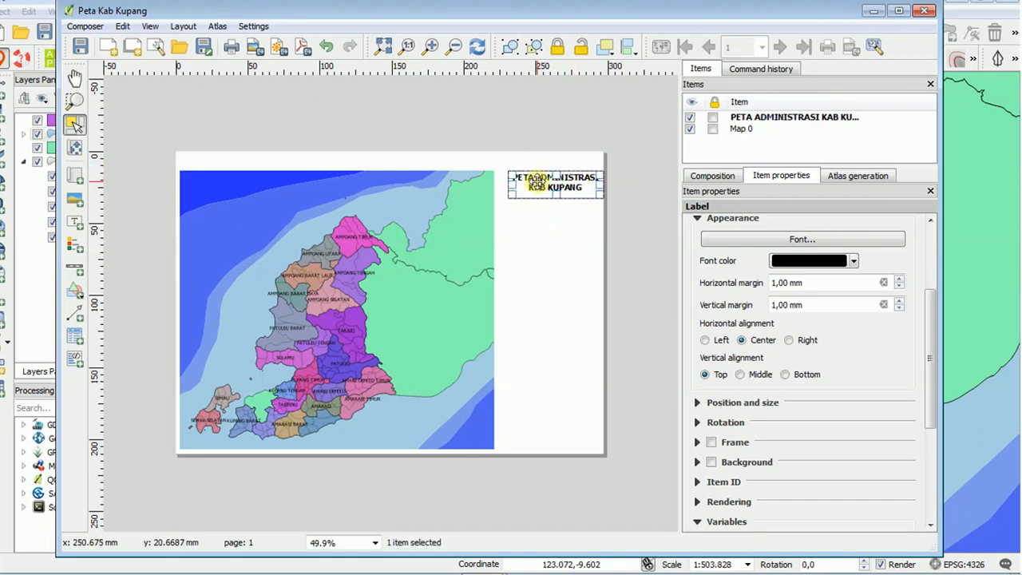
{"action": "left_click", "coordinate": [556, 240]}
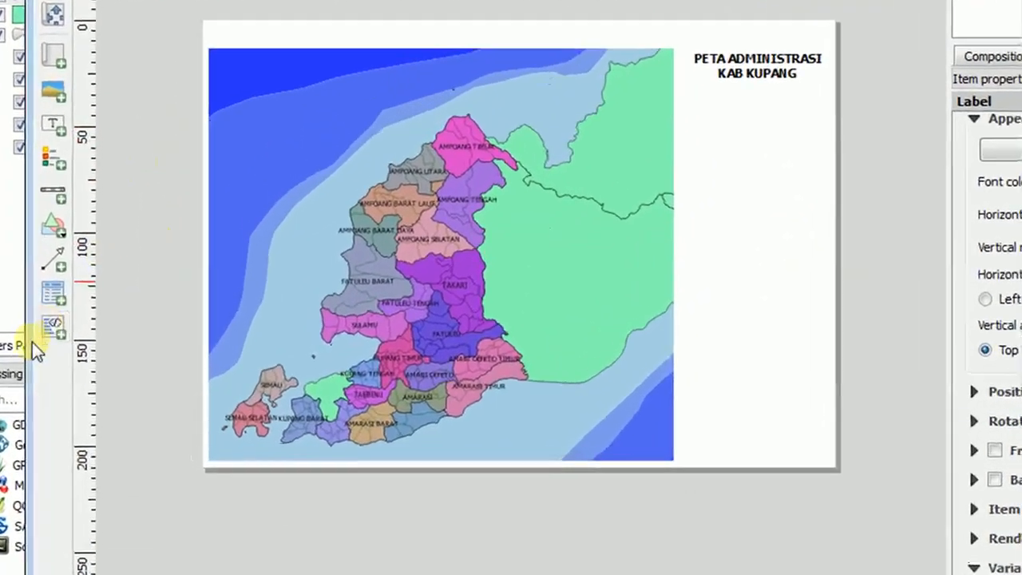
Add a scale bar for Map 0 and place it inside the map frame's lower-right corner.
{"action": "left_click", "coordinate": [53, 192]}
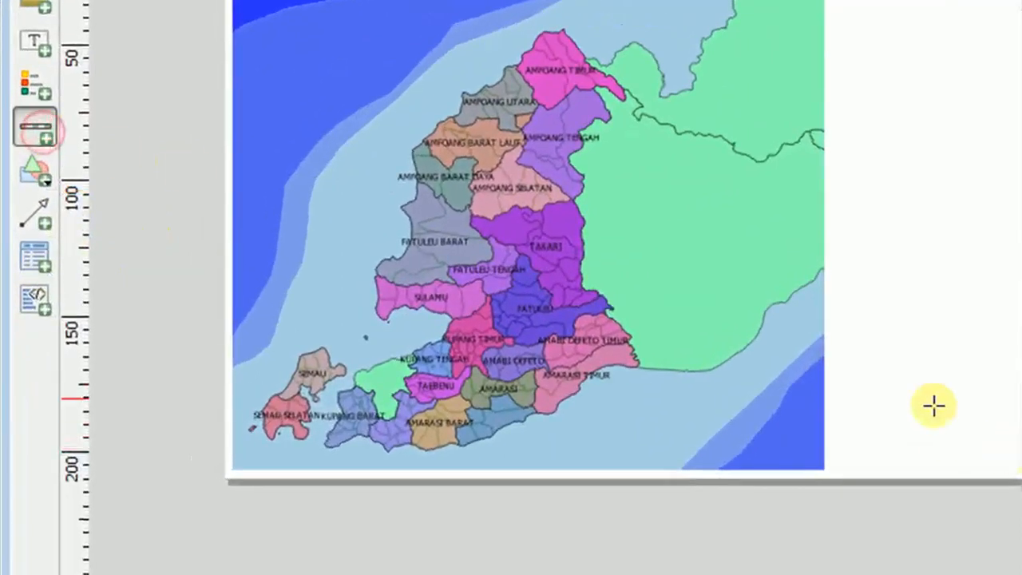
{"action": "left_click_drag", "start_coordinate": [630, 410], "coordinate": [825, 424]}
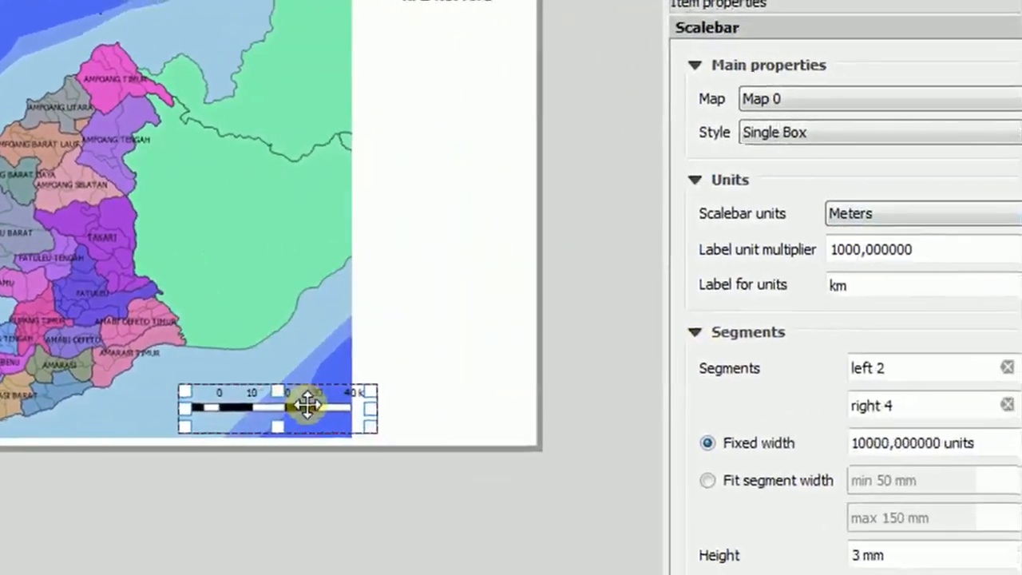
{"action": "left_click_drag", "start_coordinate": [277, 400], "coordinate": [242, 385]}
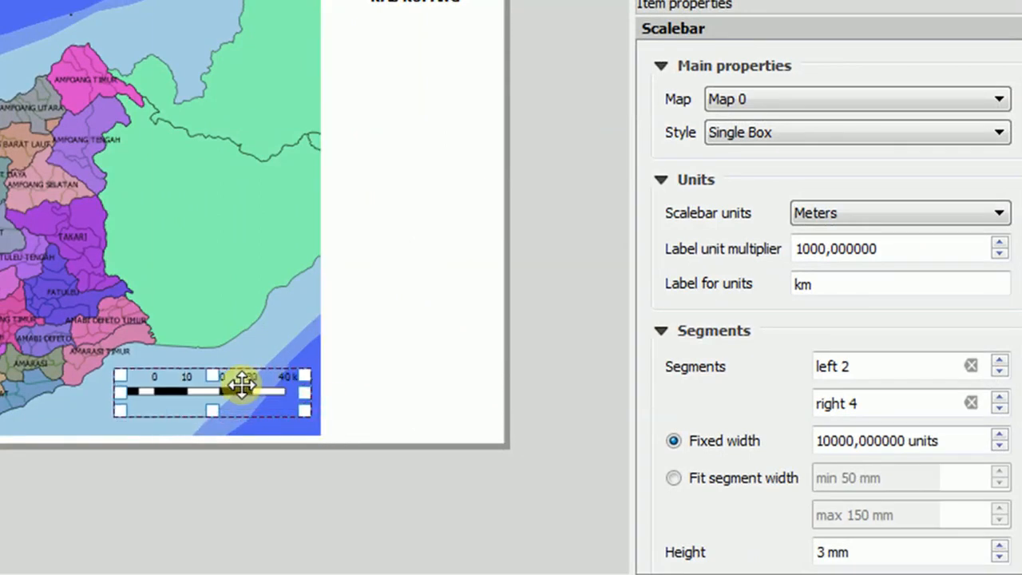
{"action": "left_click", "coordinate": [285, 351]}
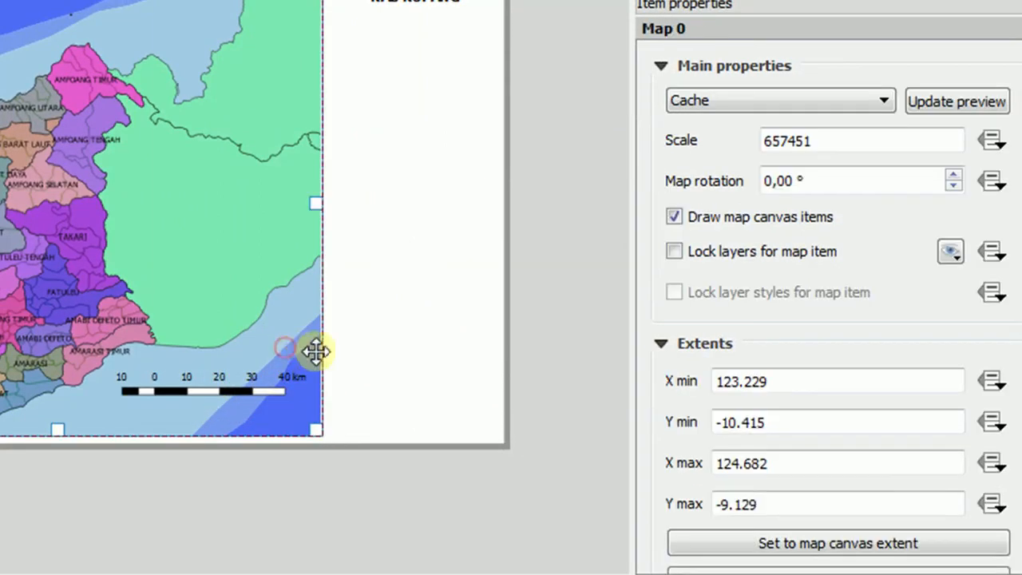
Set the scale bar's segments to left 1 and right 3.
{"action": "left_click", "coordinate": [217, 387]}
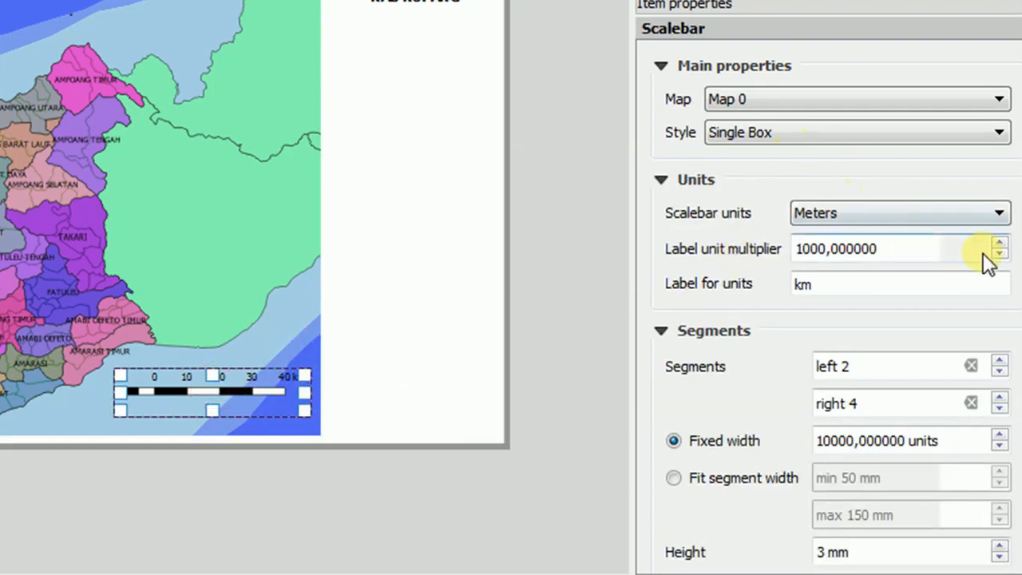
{"action": "left_click", "coordinate": [999, 371]}
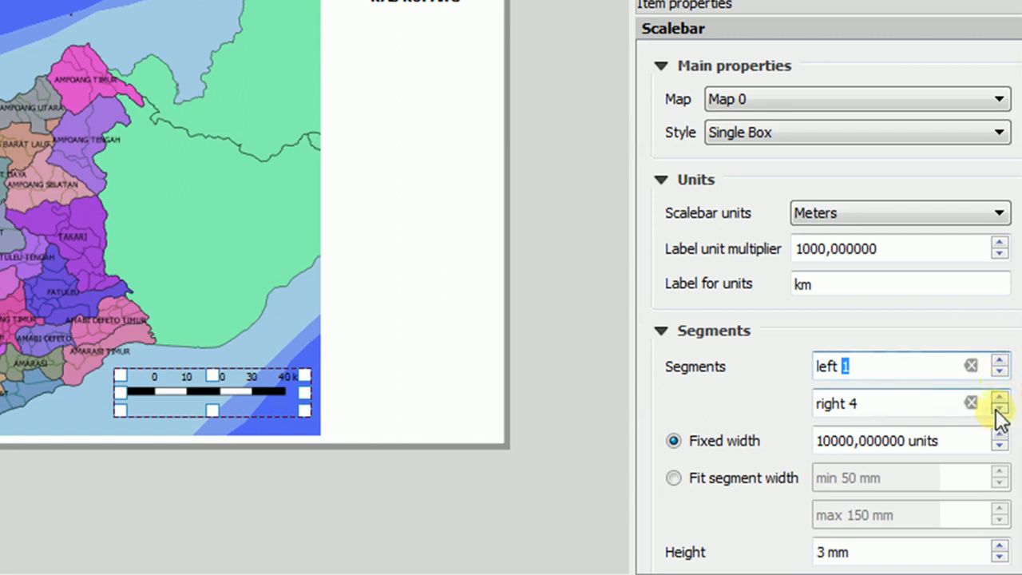
{"action": "left_click", "coordinate": [998, 409]}
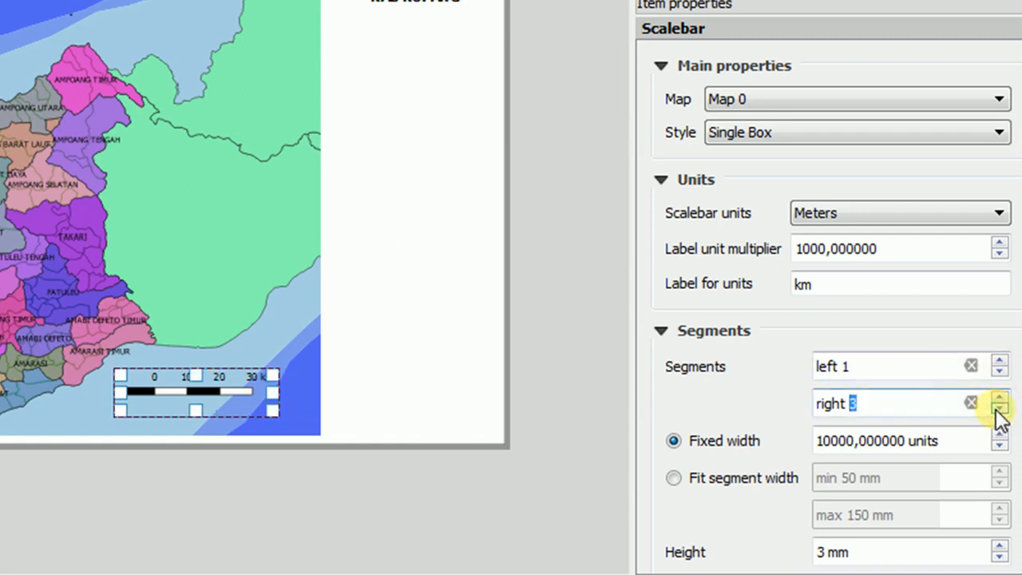
{"action": "left_click", "coordinate": [372, 410]}
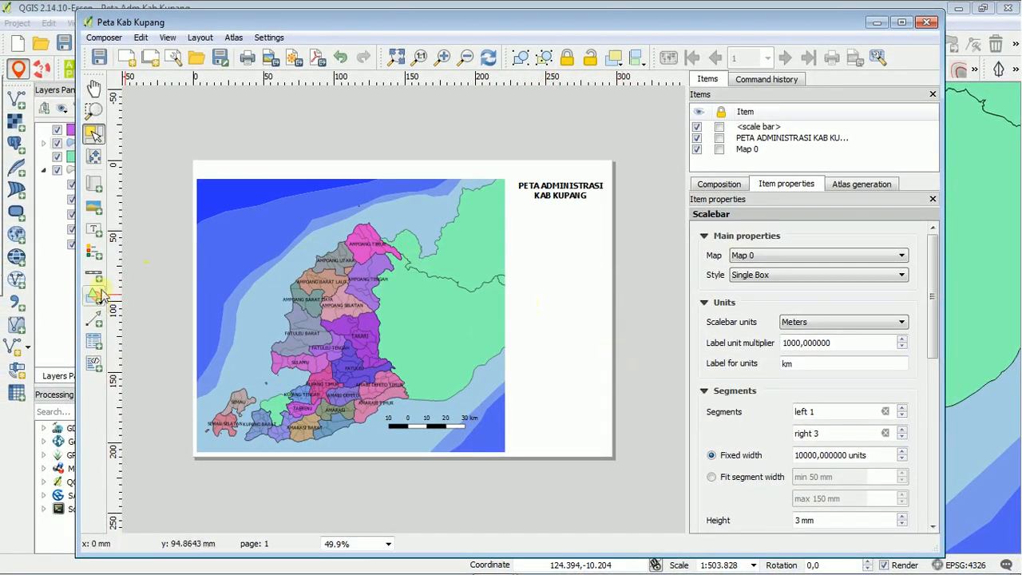
Add a legend below the title label, beside the main map, and try to widen its frame to the page edge.
{"action": "left_click", "coordinate": [96, 253]}
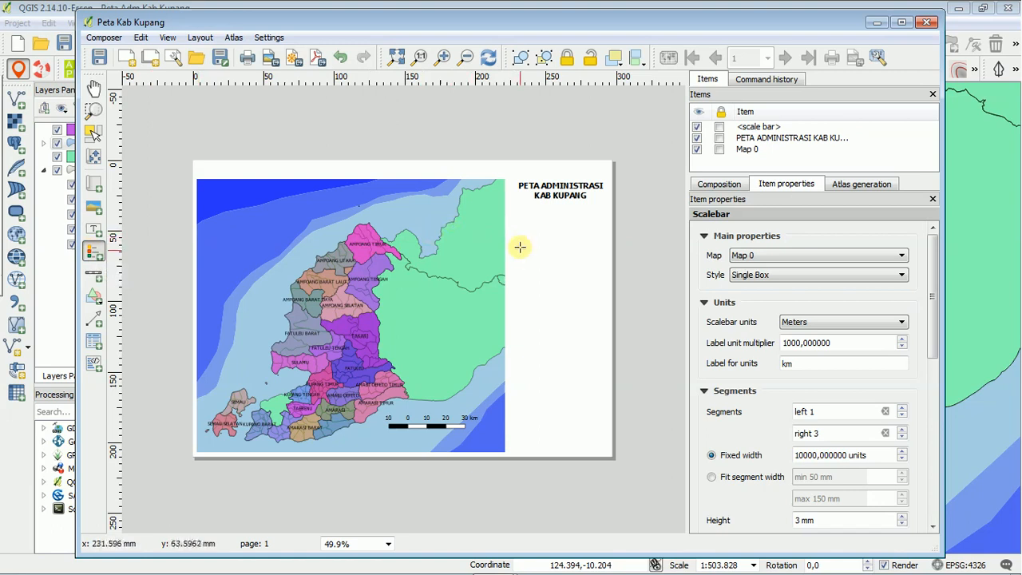
{"action": "left_click_drag", "start_coordinate": [513, 224], "coordinate": [598, 313]}
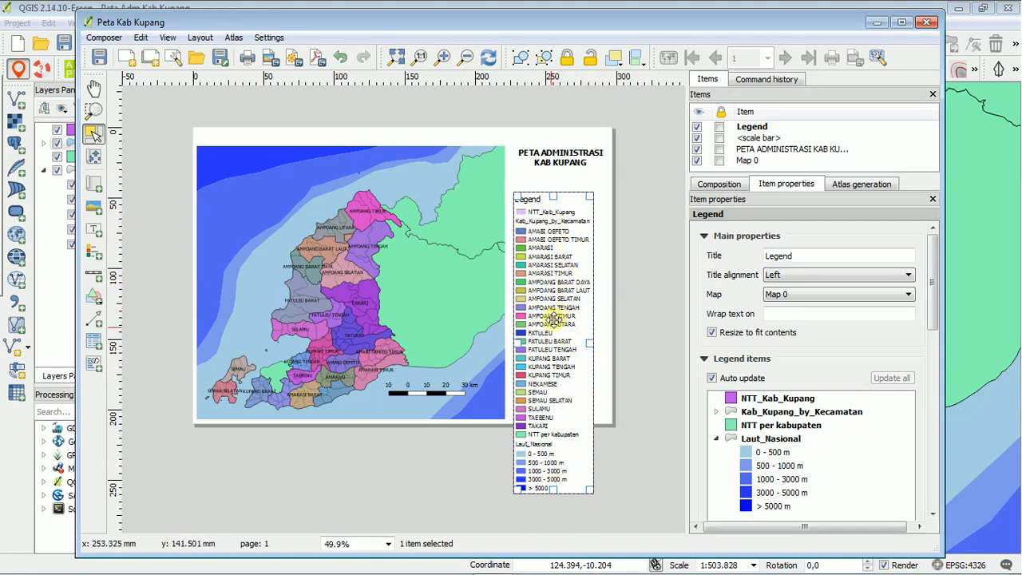
{"action": "left_click_drag", "start_coordinate": [587, 489], "coordinate": [609, 498]}
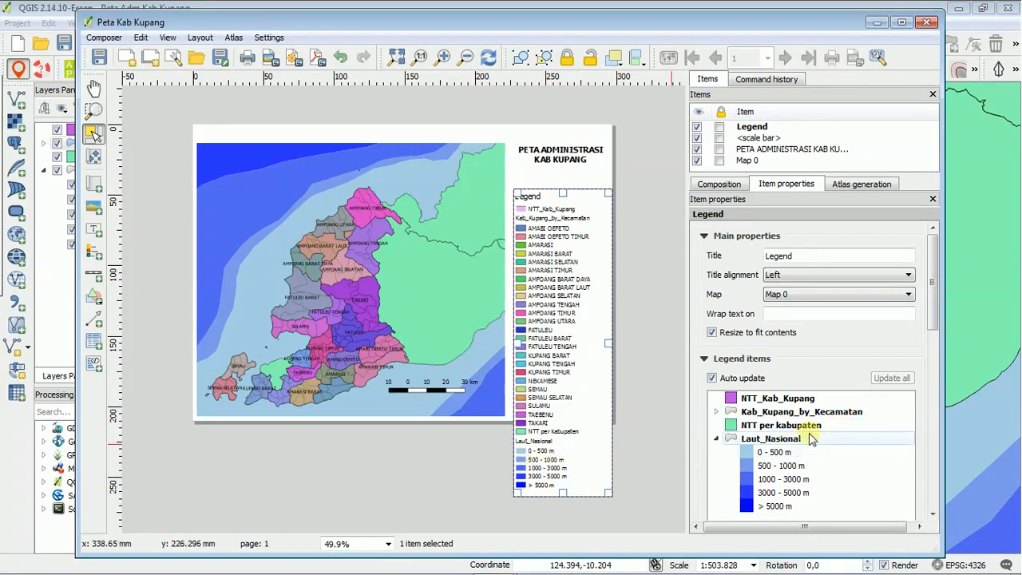
Turn off the legend's auto update and remove the Kab_Kupang_by_Kecamatan layer with all its district entries from the legend.
{"action": "left_click", "coordinate": [711, 378]}
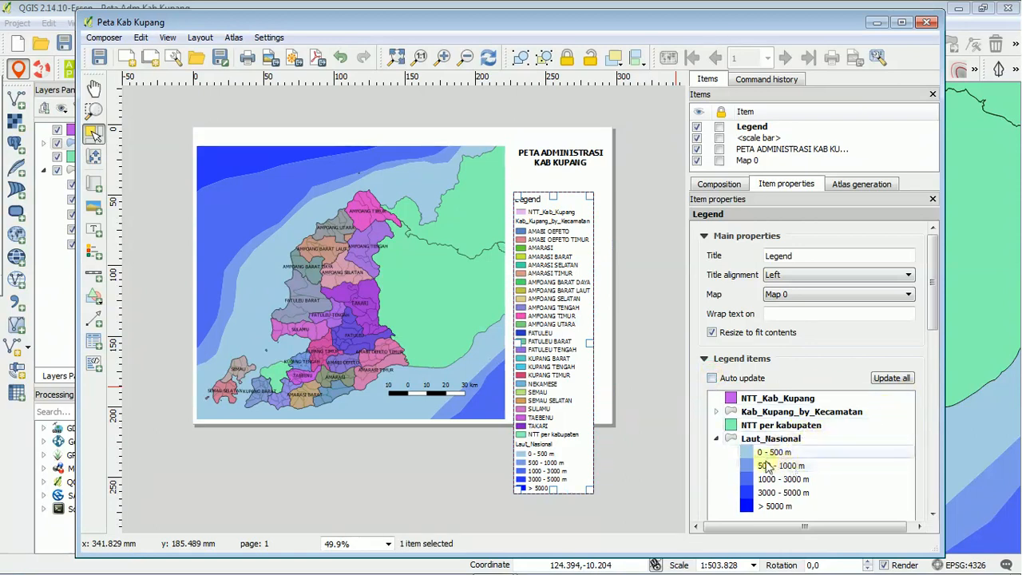
{"action": "left_click", "coordinate": [901, 22]}
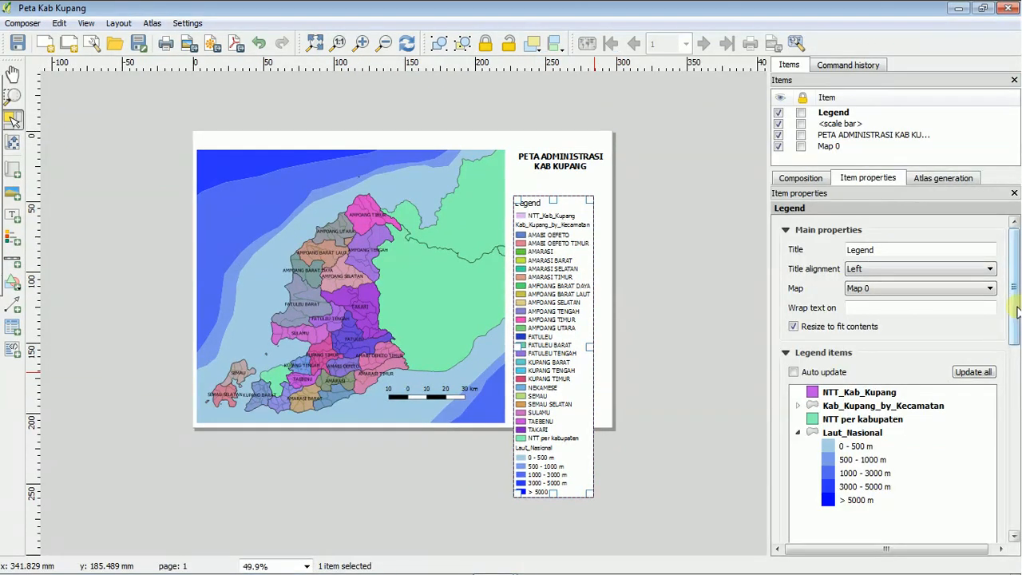
{"action": "scroll", "coordinate": [1016, 320], "scroll_direction": "down", "scroll_amount": 1}
{"action": "scroll", "coordinate": [1016, 319], "scroll_direction": "down", "scroll_amount": 5}
{"action": "scroll", "coordinate": [1016, 319], "scroll_direction": "up", "scroll_amount": 6}
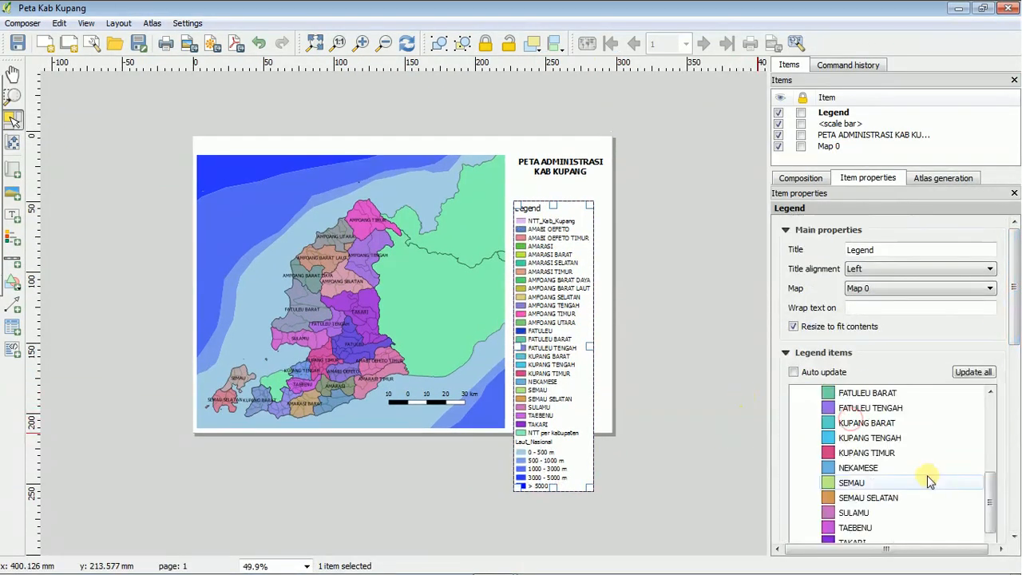
{"action": "scroll", "coordinate": [929, 479], "scroll_direction": "down", "scroll_amount": 3}
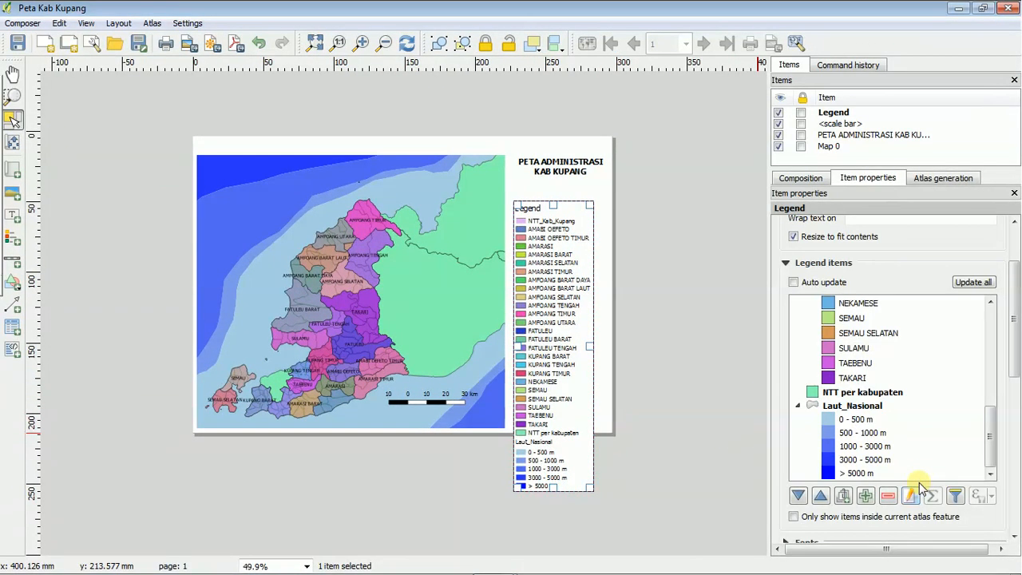
{"action": "left_click", "coordinate": [850, 378], "text": "shift"}
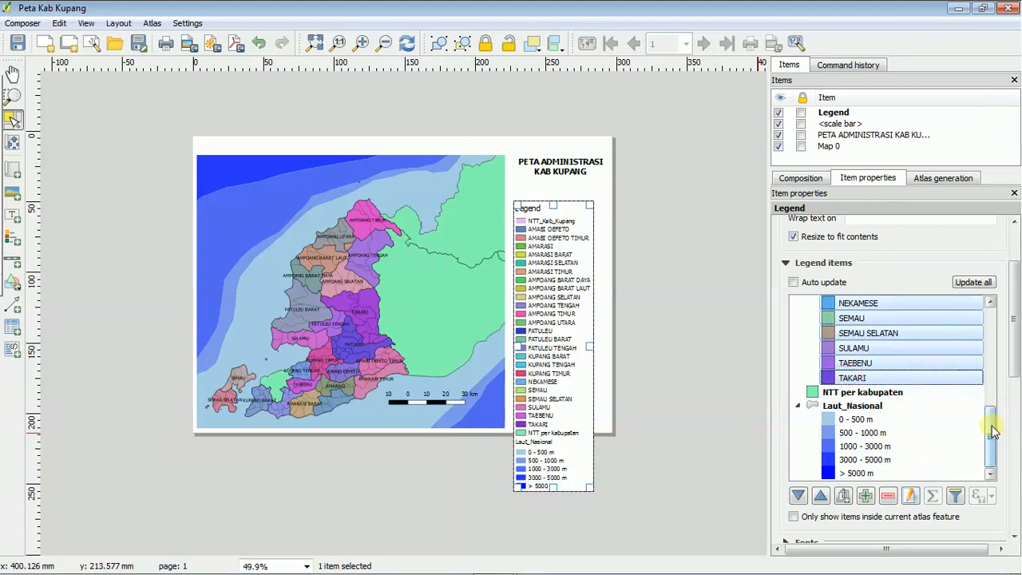
{"action": "left_click", "coordinate": [888, 496]}
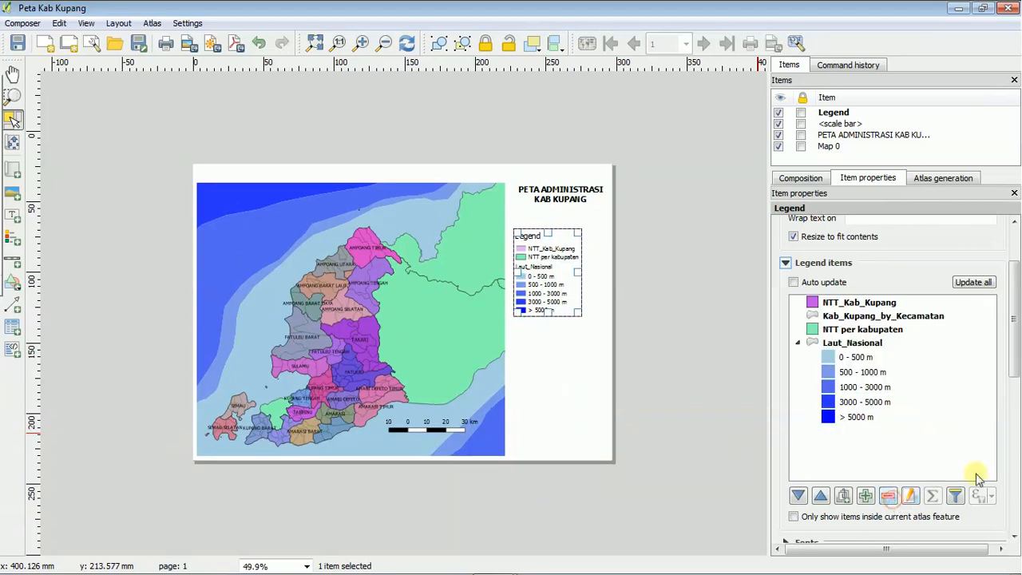
Remove the NTT_Kab_Kupang and NTT per kabupaten entries from the legend.
{"action": "left_click", "coordinate": [870, 302]}
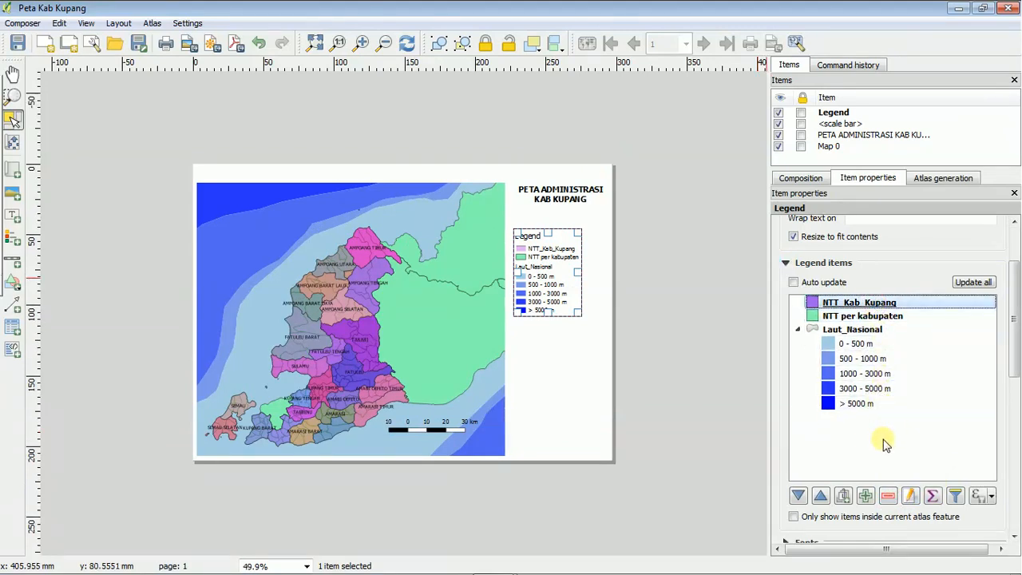
{"action": "left_click", "coordinate": [886, 496]}
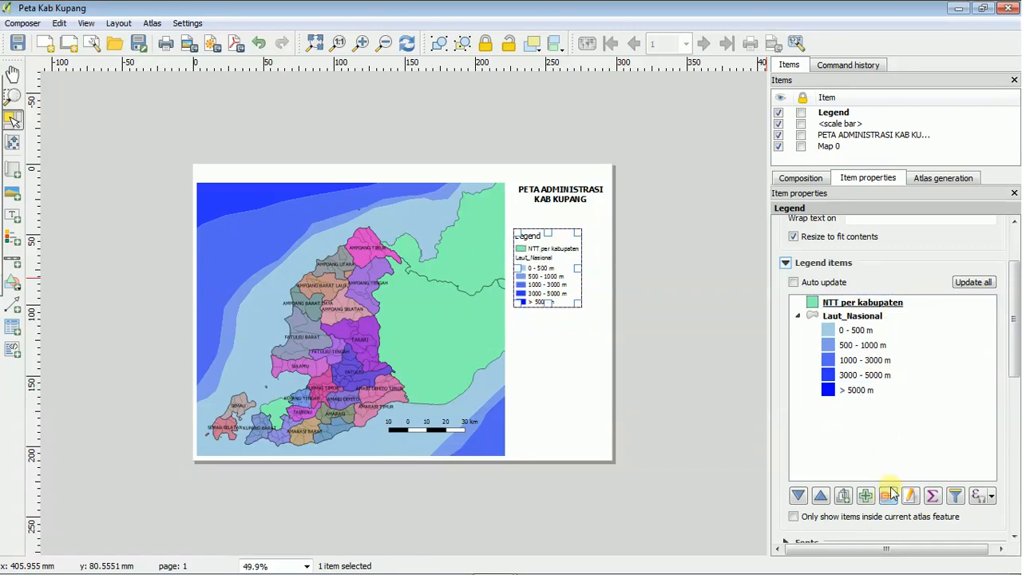
{"action": "left_click", "coordinate": [882, 303]}
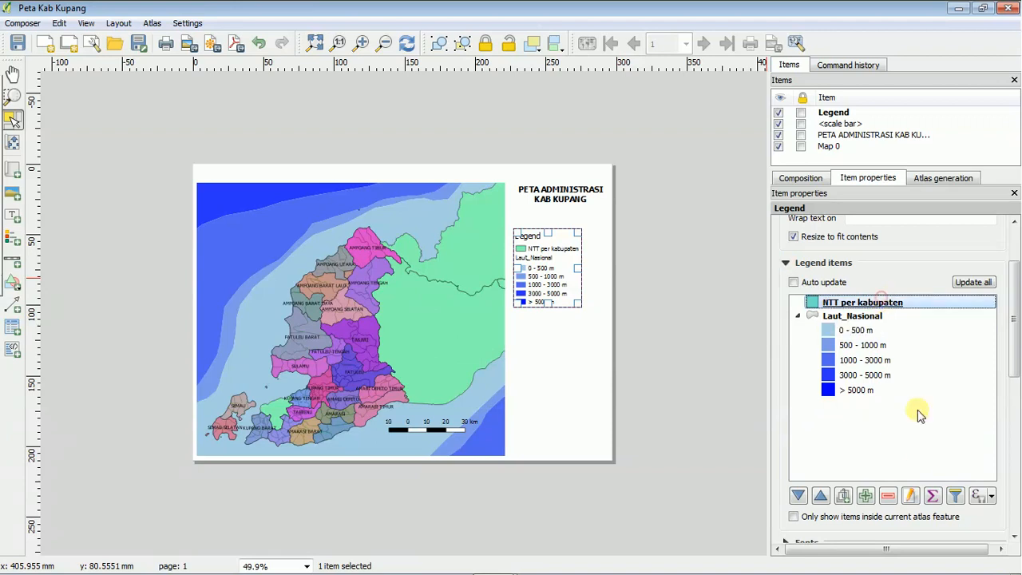
{"action": "left_click", "coordinate": [892, 499]}
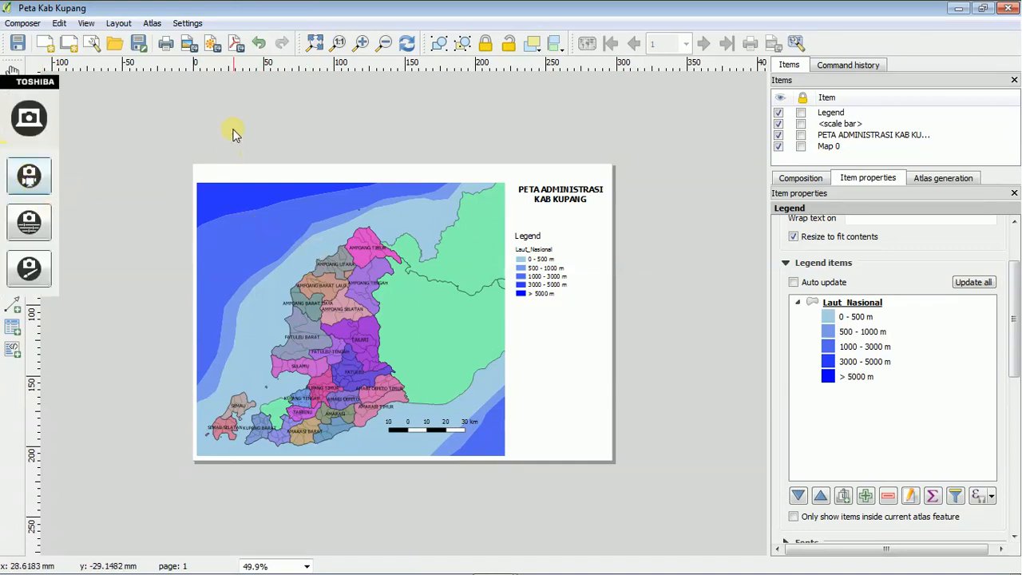
{"action": "left_click", "coordinate": [48, 200]}
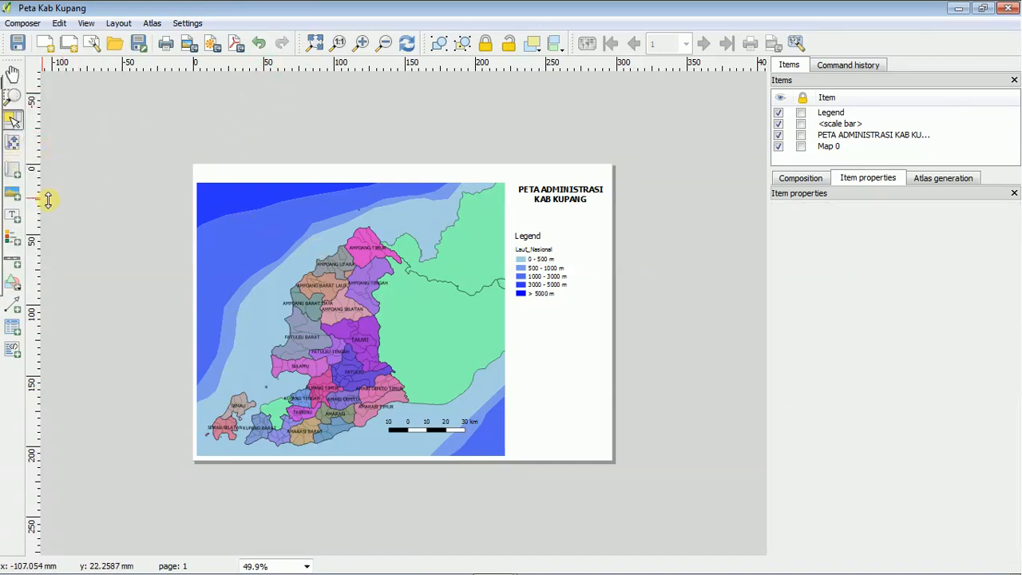
Add a second map in the page's lower-right corner, zoom its content out and shift it to include the surrounding islands.
{"action": "left_click", "coordinate": [15, 170]}
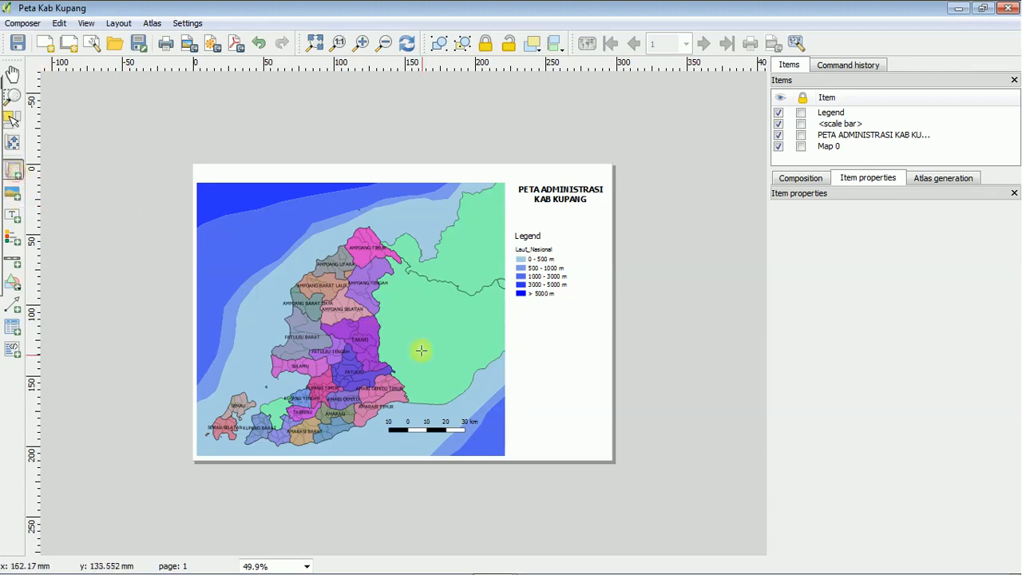
{"action": "left_click_drag", "start_coordinate": [509, 366], "coordinate": [603, 448]}
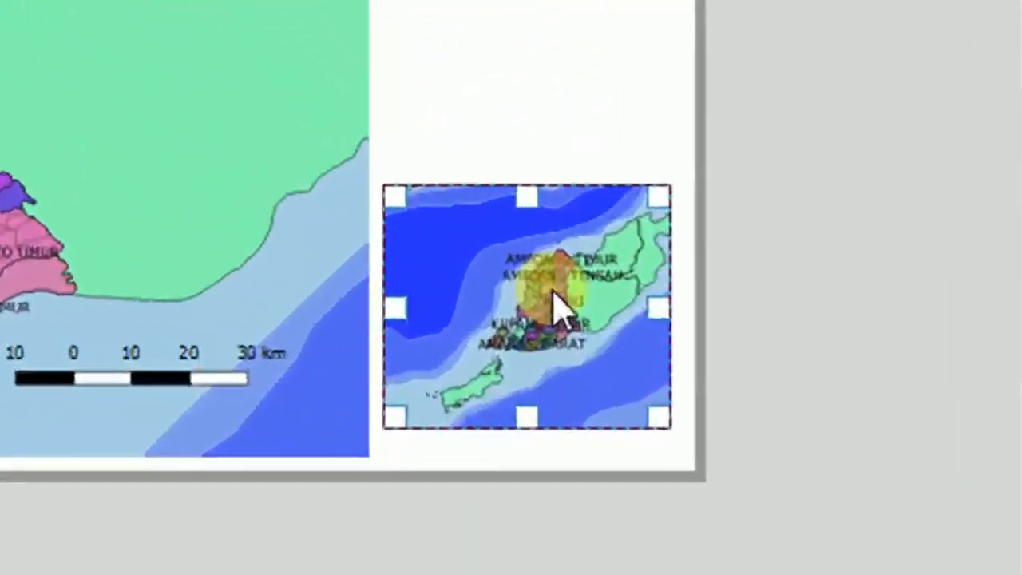
{"action": "scroll", "coordinate": [558, 339], "scroll_direction": "down", "scroll_amount": 3}
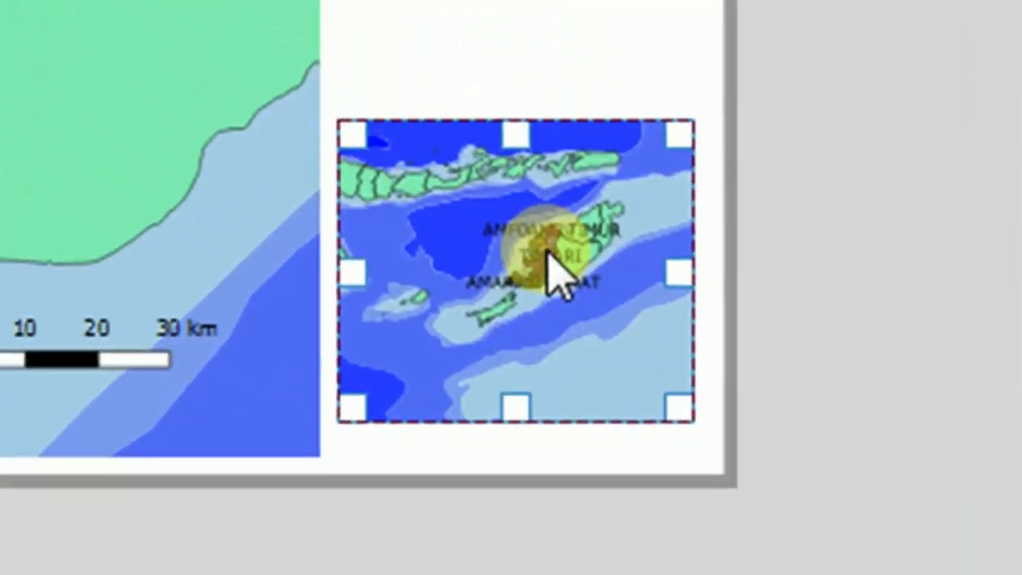
{"action": "left_click_drag", "start_coordinate": [475, 267], "coordinate": [519, 270]}
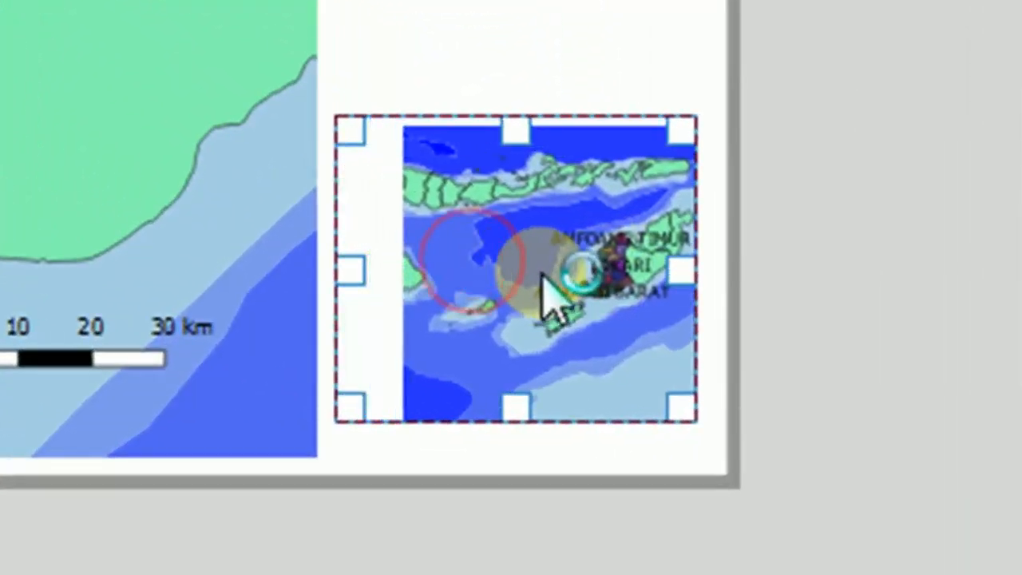
{"action": "left_click_drag", "start_coordinate": [538, 282], "coordinate": [549, 304]}
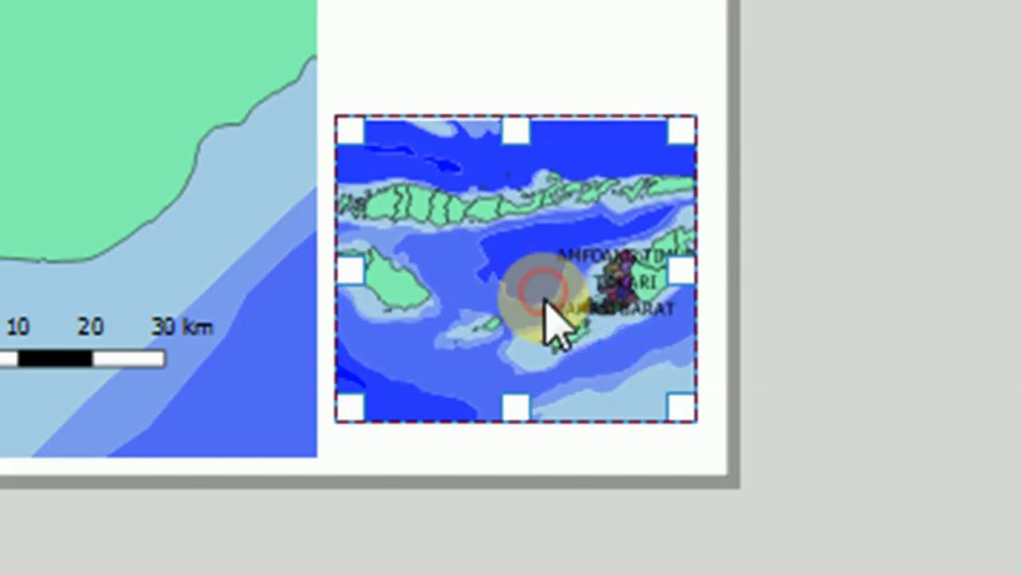
Adjust the inset map's frame size slightly and move it down to align with the main map's lower edge.
{"action": "mouse_move", "coordinate": [675, 404]}
{"action": "left_mouse_down"}
{"action": "mouse_move", "coordinate": [660, 394]}
{"action": "mouse_move", "coordinate": [665, 411]}
{"action": "left_mouse_up"}
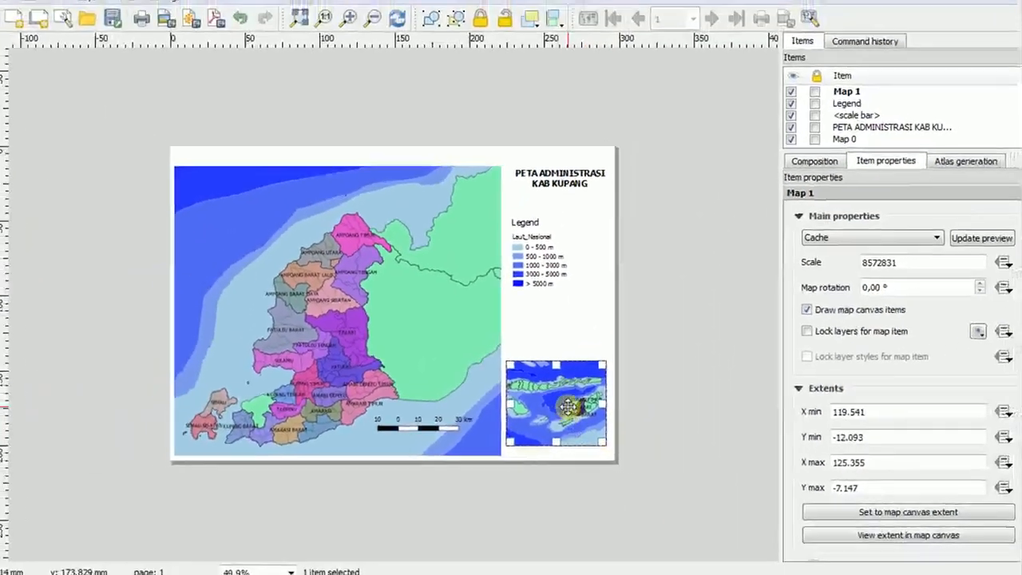
{"action": "left_click_drag", "start_coordinate": [567, 397], "coordinate": [570, 412]}
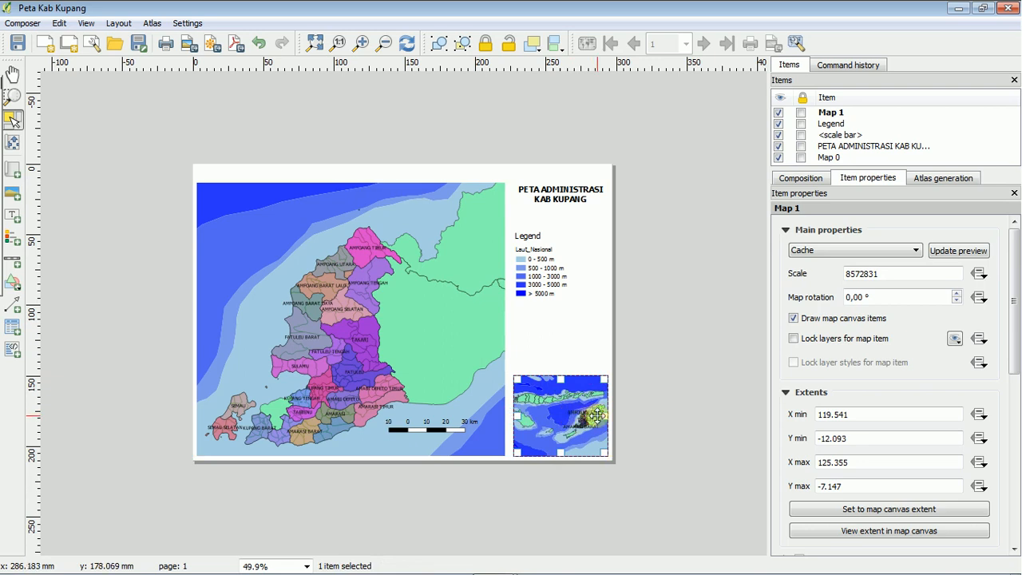
{"action": "left_click", "coordinate": [666, 415]}
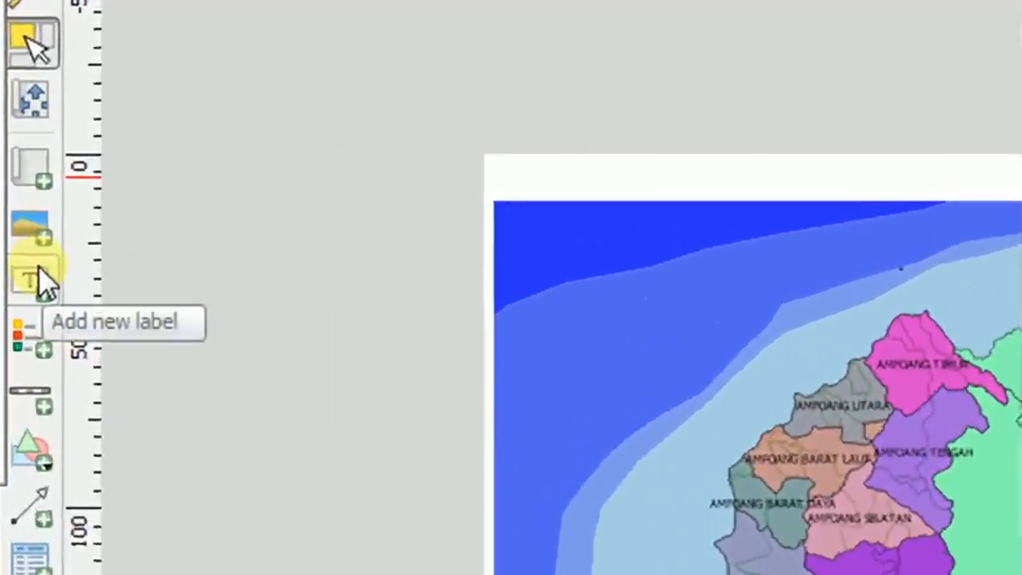
Add a picture frame over the sea in the main map's upper-left area.
{"action": "left_click", "coordinate": [43, 225]}
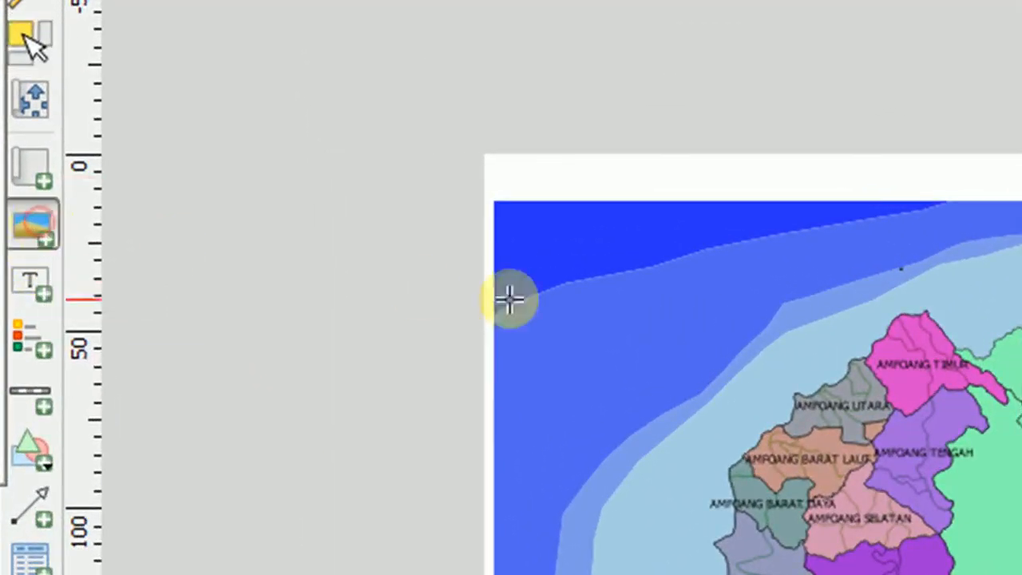
{"action": "left_click_drag", "start_coordinate": [543, 248], "coordinate": [837, 397]}
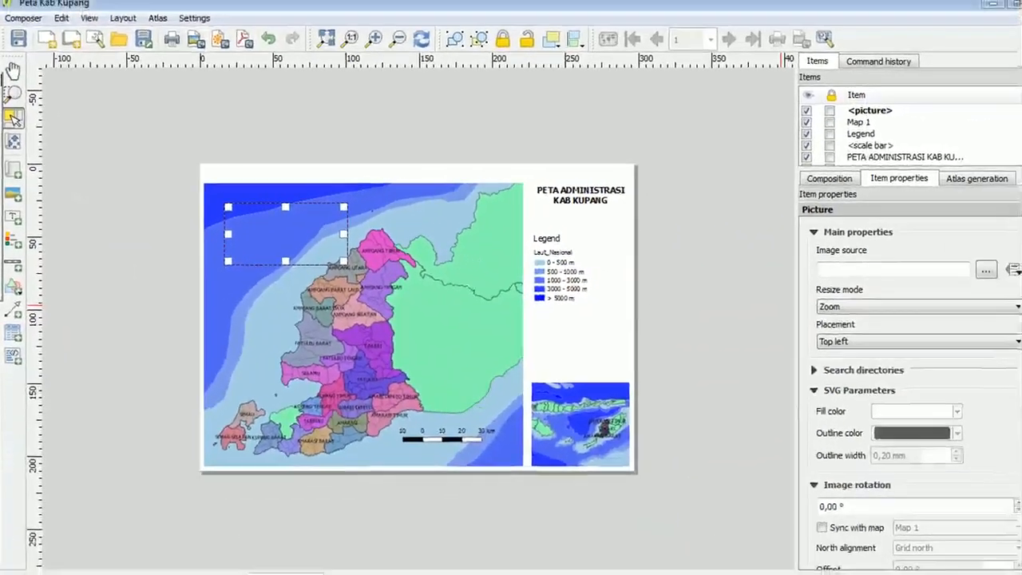
{"action": "mouse_move", "coordinate": [1015, 283]}
{"action": "left_mouse_down"}
{"action": "mouse_move", "coordinate": [1017, 443]}
{"action": "mouse_move", "coordinate": [1012, 279]}
{"action": "left_mouse_up"}
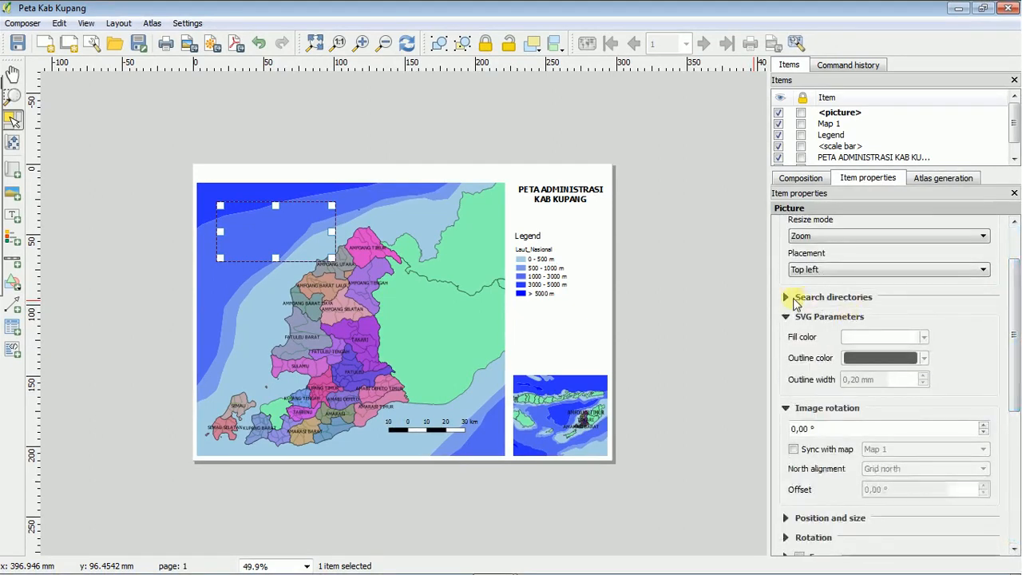
Fill the picture frame with the north arrow marked N over a circle from the SVG search directories.
{"action": "left_click", "coordinate": [786, 297]}
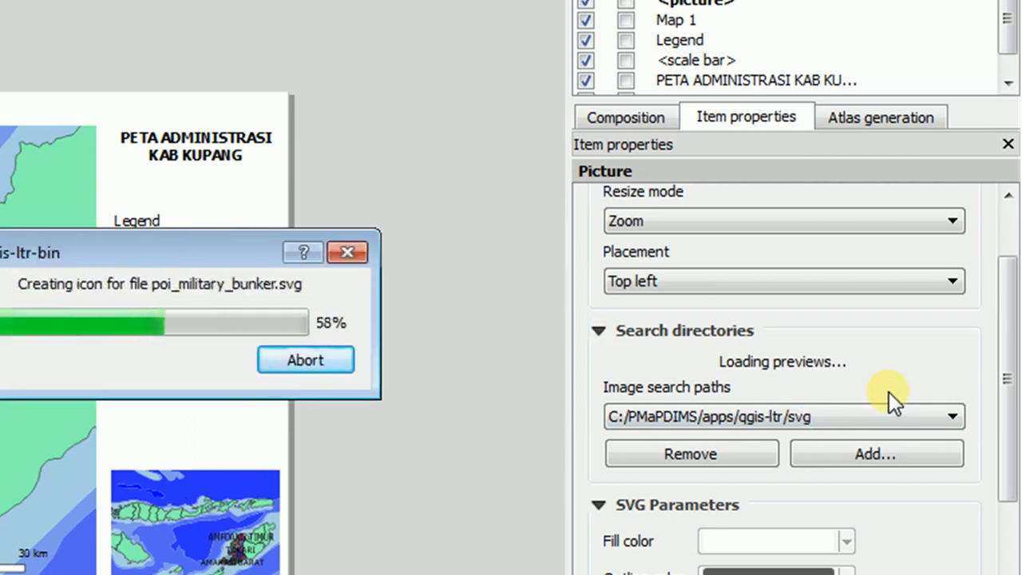
{"action": "left_click", "coordinate": [951, 416]}
{"action": "left_click_drag", "start_coordinate": [961, 435], "coordinate": [962, 456]}
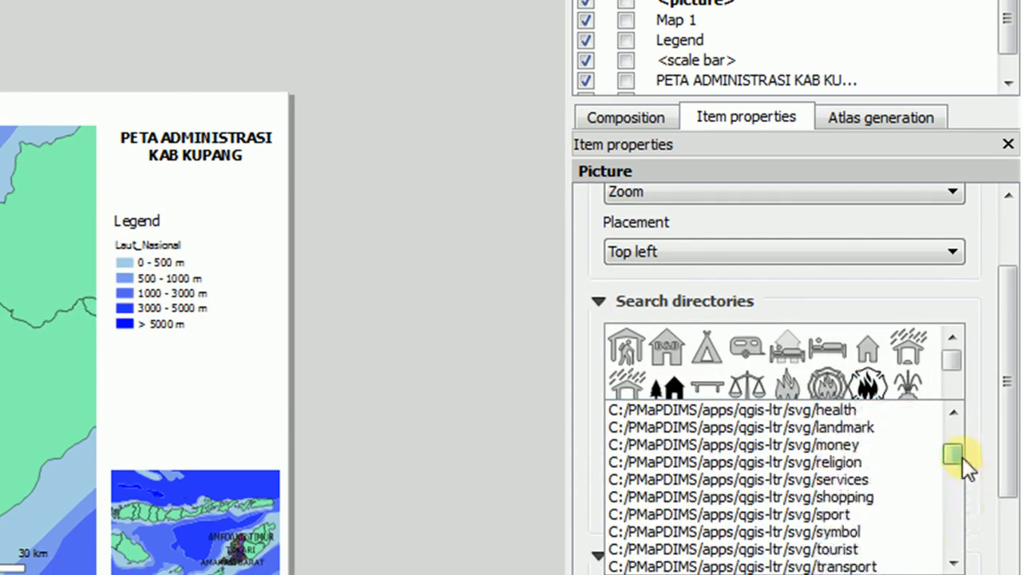
{"action": "left_click", "coordinate": [965, 292]}
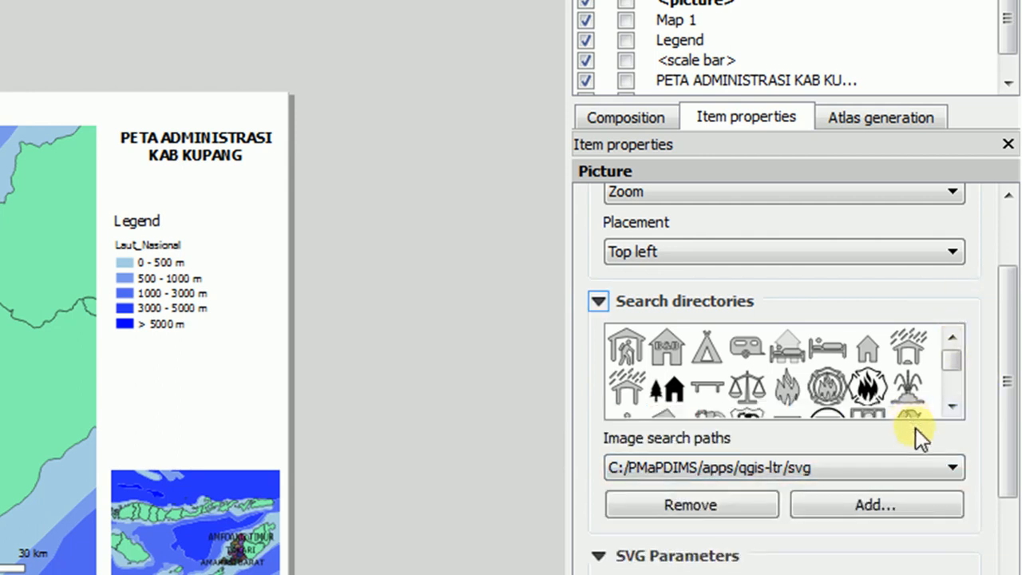
{"action": "left_click", "coordinate": [950, 382]}
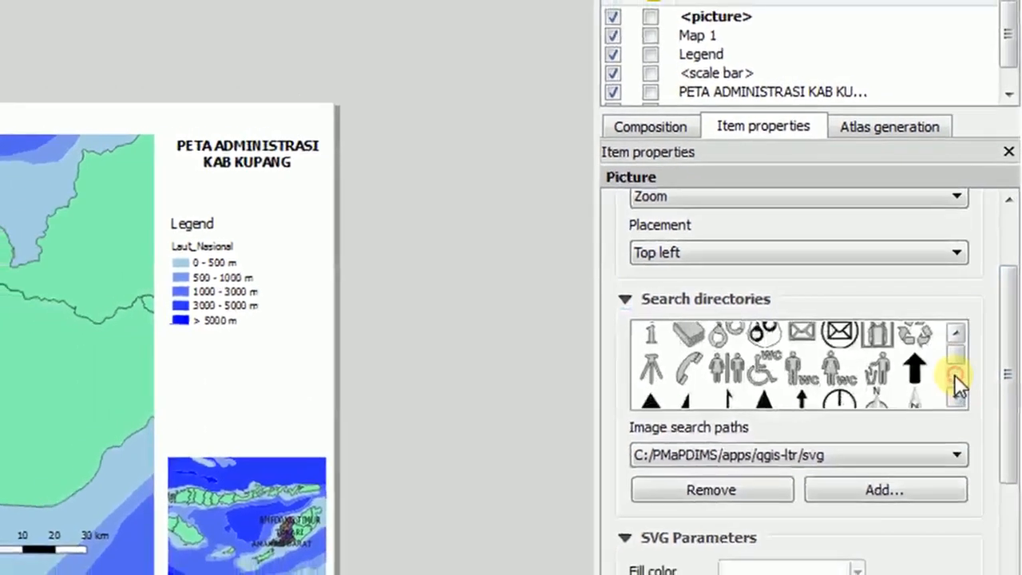
{"action": "left_click", "coordinate": [953, 374]}
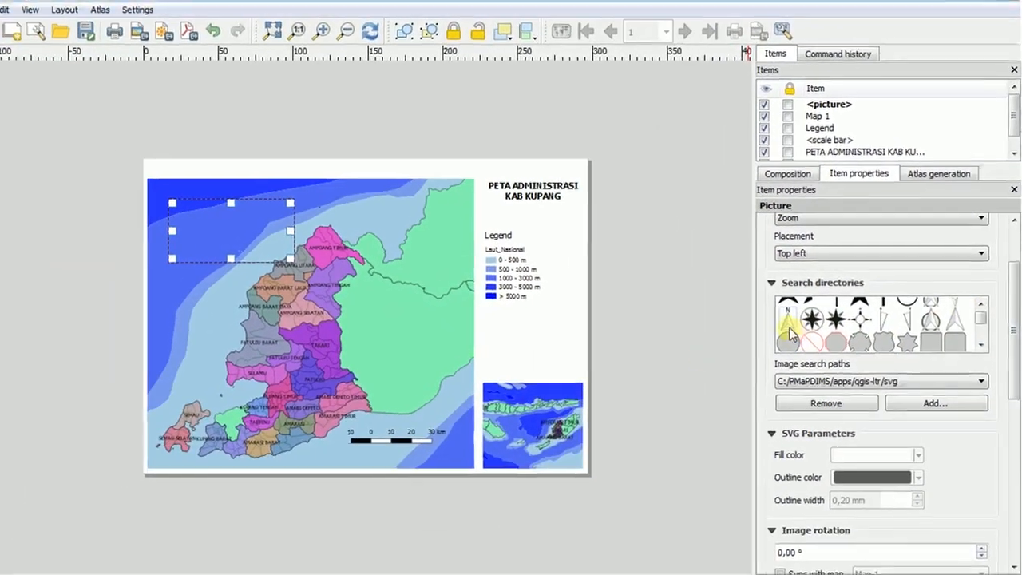
{"action": "left_click", "coordinate": [741, 332]}
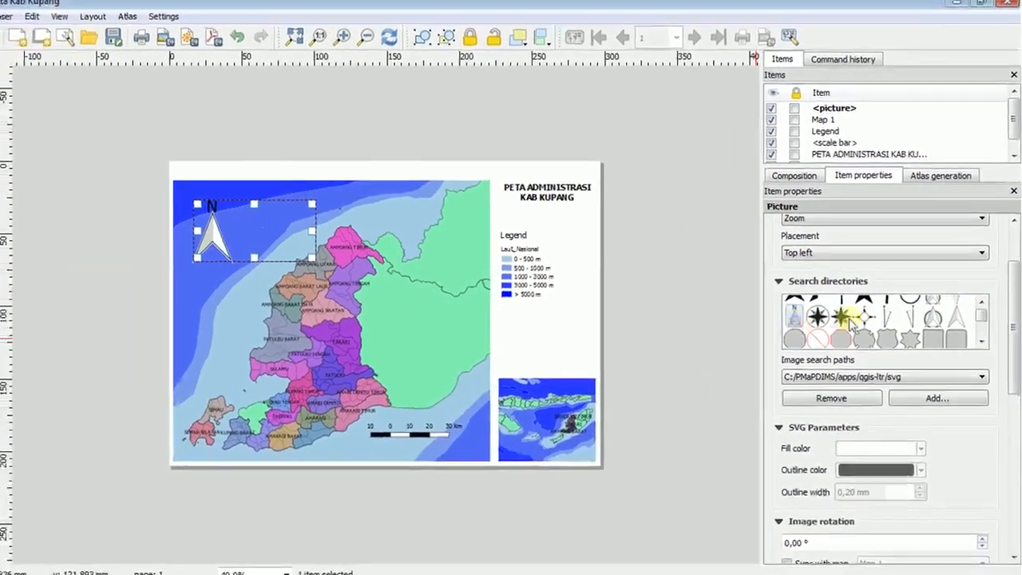
{"action": "left_click", "coordinate": [981, 305]}
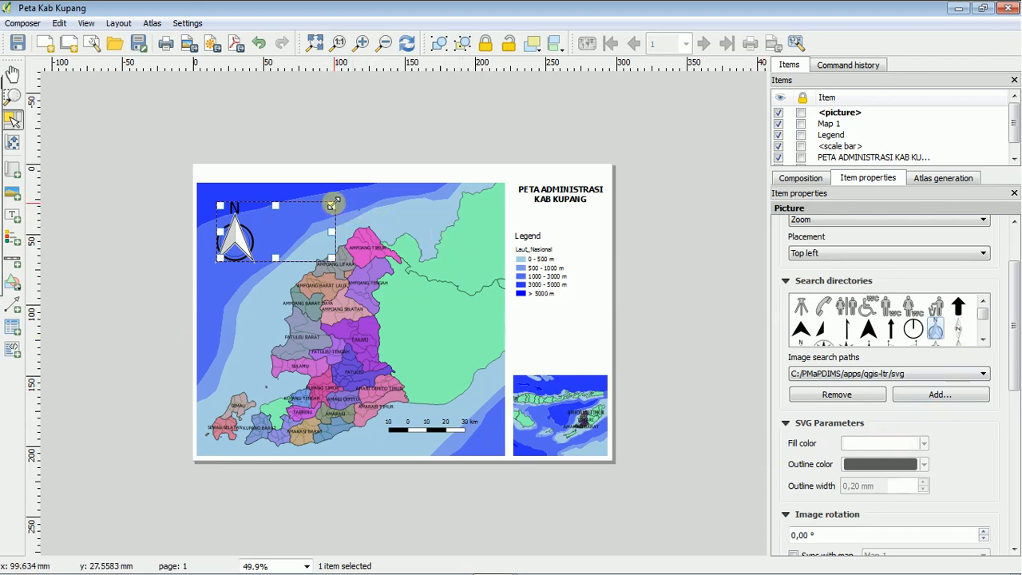
Narrow the north arrow's frame to about 44 mm wide and bring up its position and size settings.
{"action": "left_click_drag", "start_coordinate": [331, 205], "coordinate": [275, 196]}
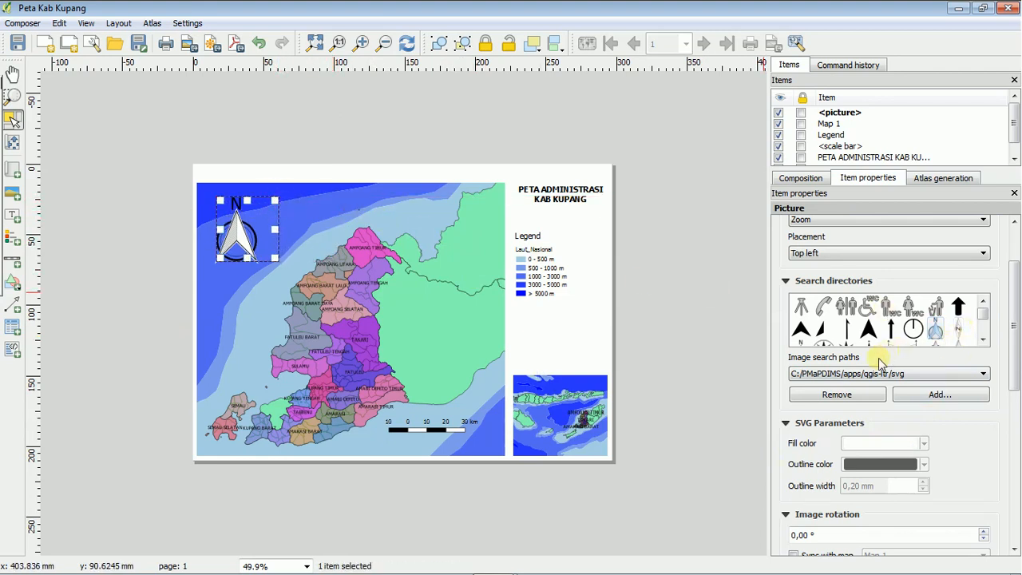
{"action": "scroll", "coordinate": [877, 358], "scroll_direction": "down", "scroll_amount": 5}
{"action": "double_click", "coordinate": [887, 479]}
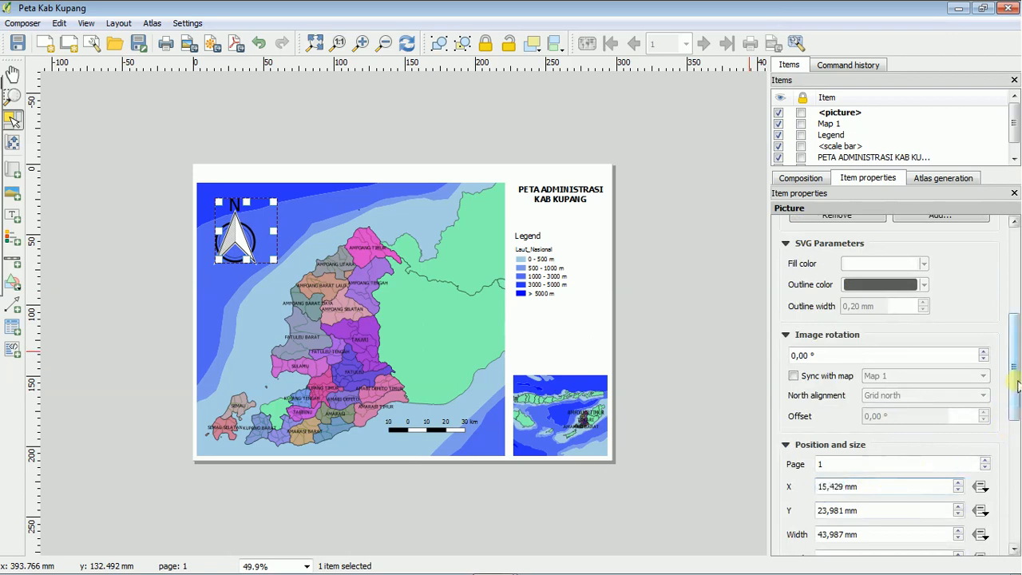
{"action": "scroll", "coordinate": [1006, 433], "scroll_direction": "down", "scroll_amount": 4}
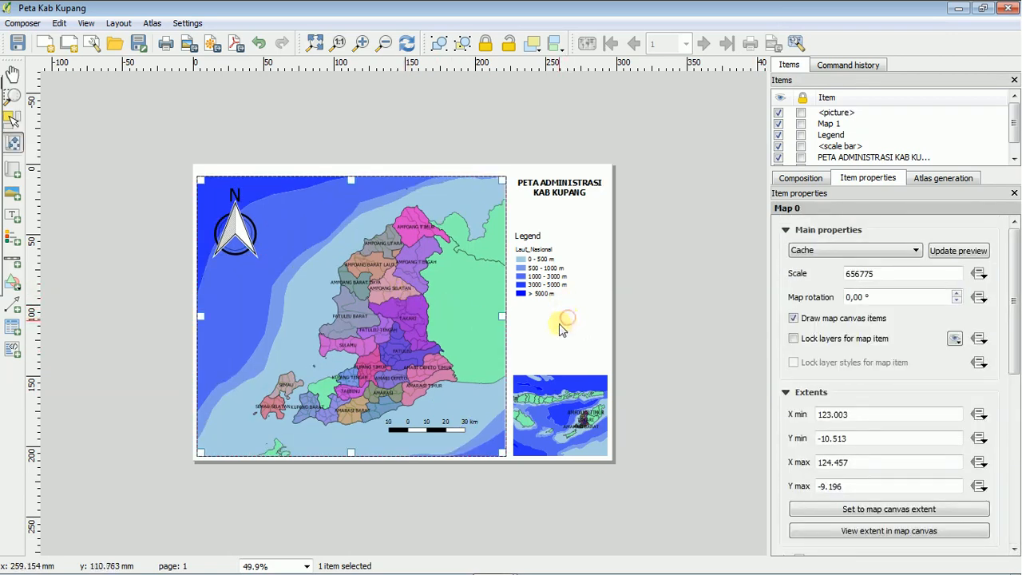
Add a picture frame below the map title and move the legend down to make room for it.
{"action": "mouse_move", "coordinate": [42, 278]}
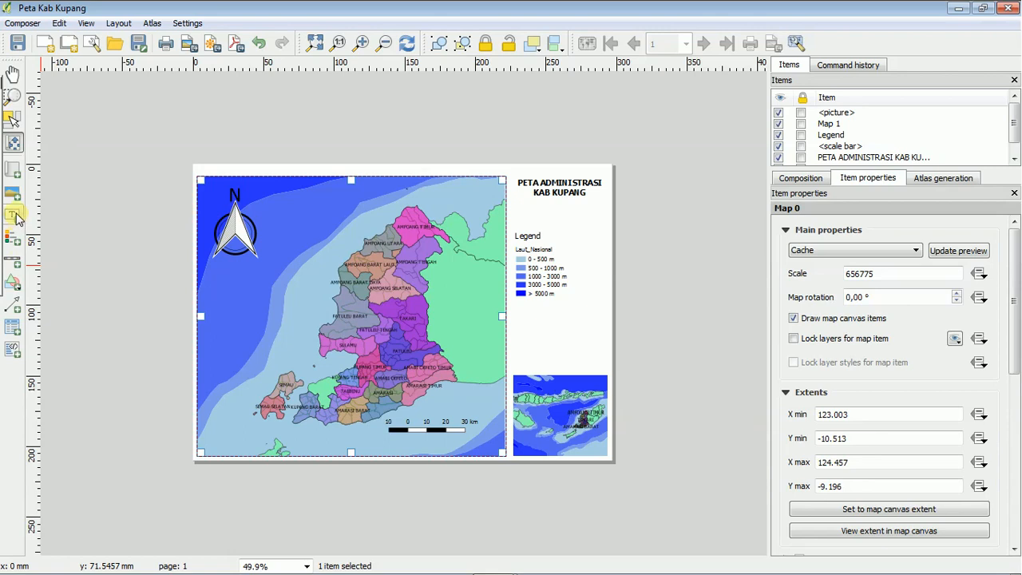
{"action": "left_click_drag", "start_coordinate": [531, 205], "coordinate": [588, 230]}
{"action": "left_click", "coordinate": [532, 261]}
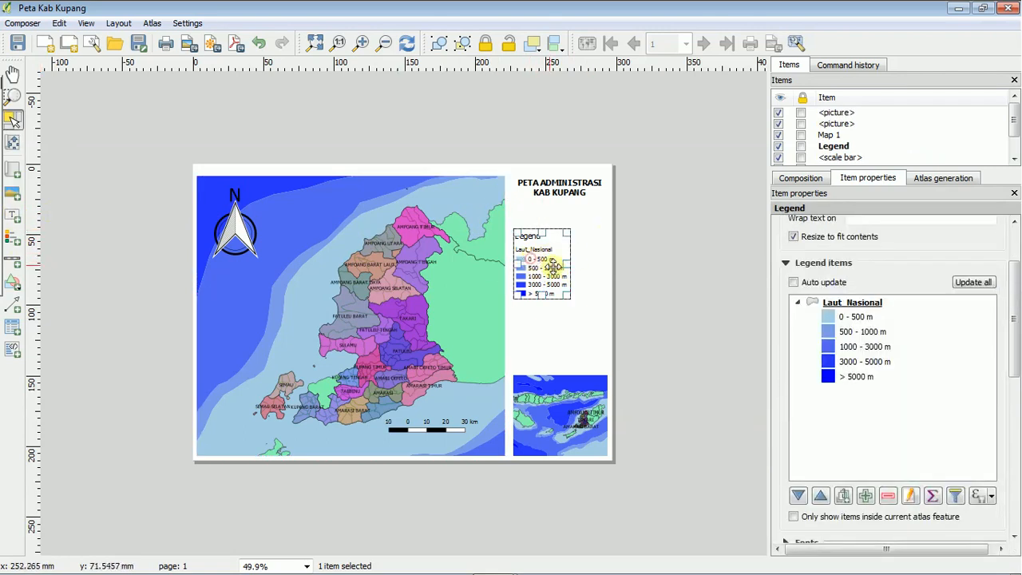
{"action": "left_click_drag", "start_coordinate": [532, 259], "coordinate": [529, 293]}
{"action": "left_click", "coordinate": [563, 235]}
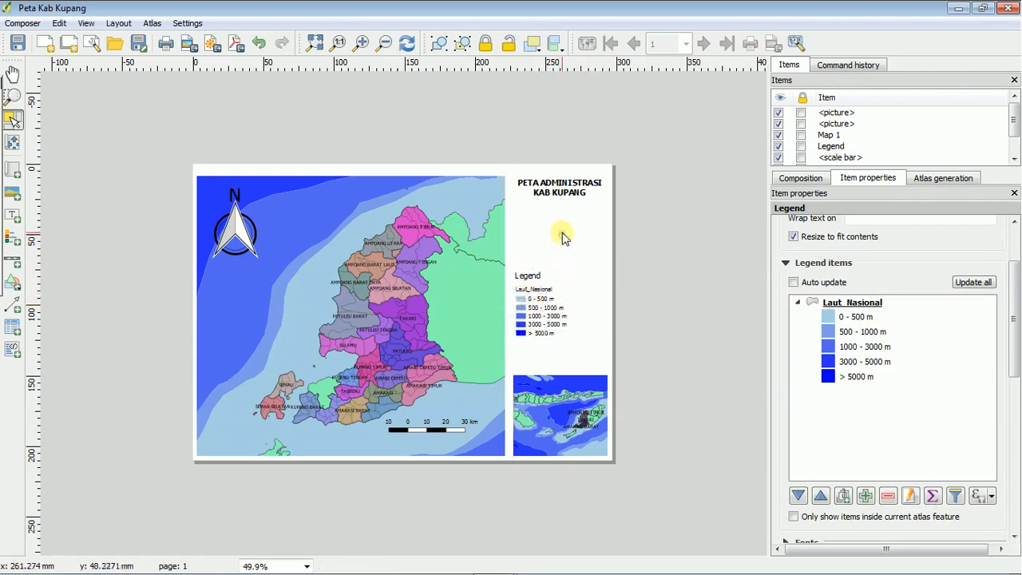
Browse for the new picture frame's image source and search the Dropbox folder for LOGO.
{"action": "left_click", "coordinate": [554, 218]}
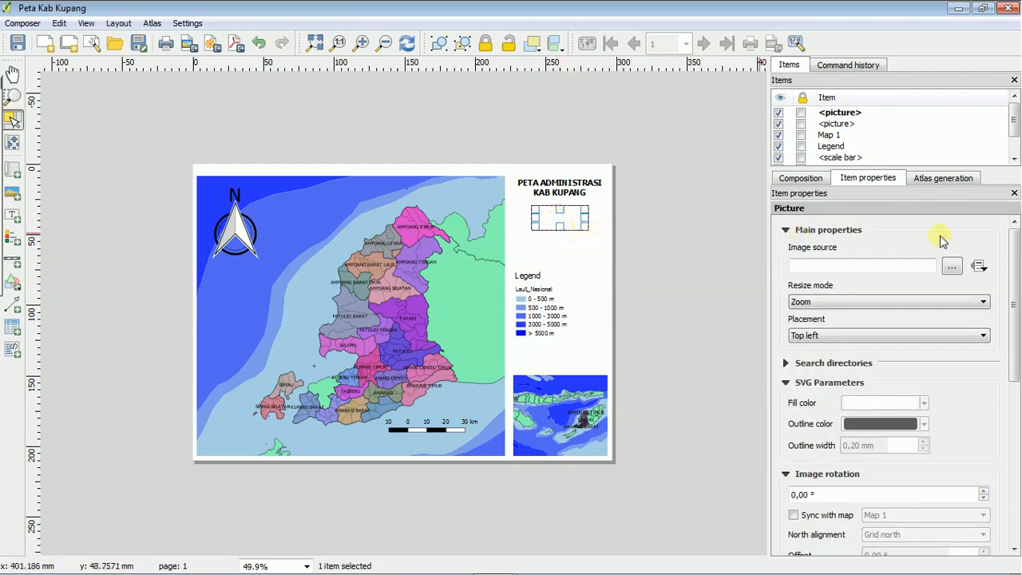
{"action": "left_click", "coordinate": [953, 265]}
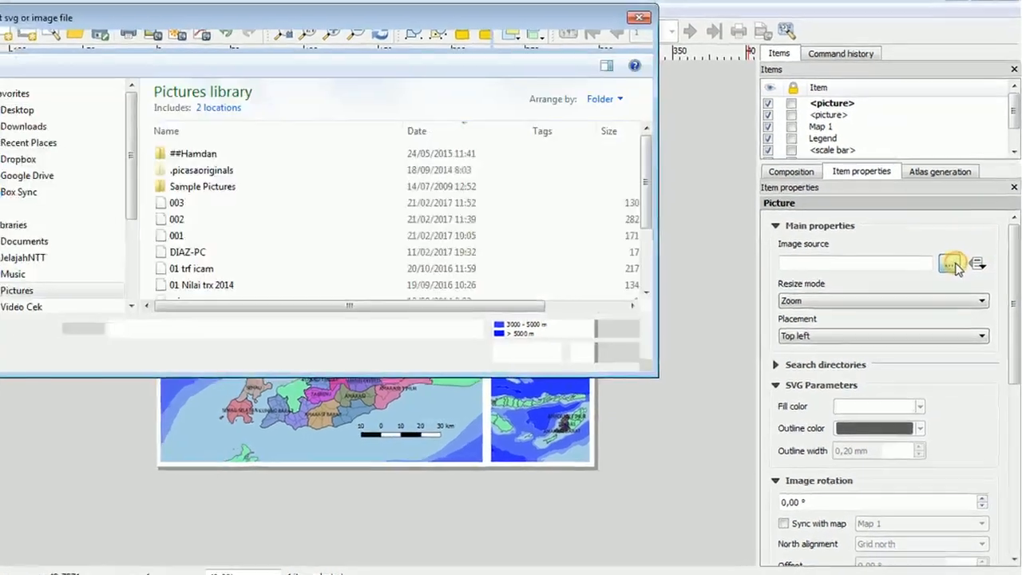
{"action": "scroll", "coordinate": [137, 195], "scroll_direction": "up", "scroll_amount": 2}
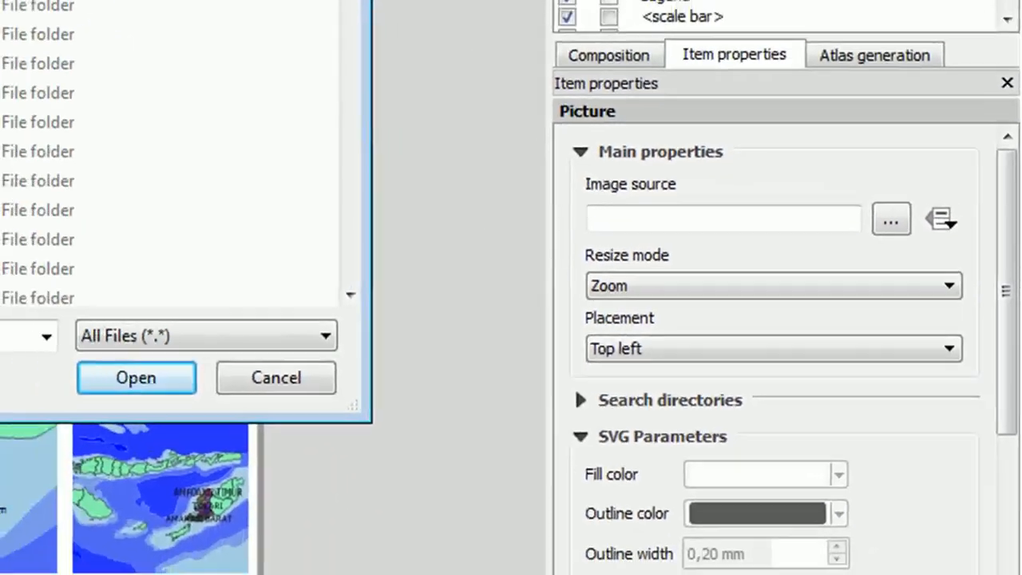
{"action": "left_click", "coordinate": [531, 7]}
{"action": "type", "text": "LOGO"}
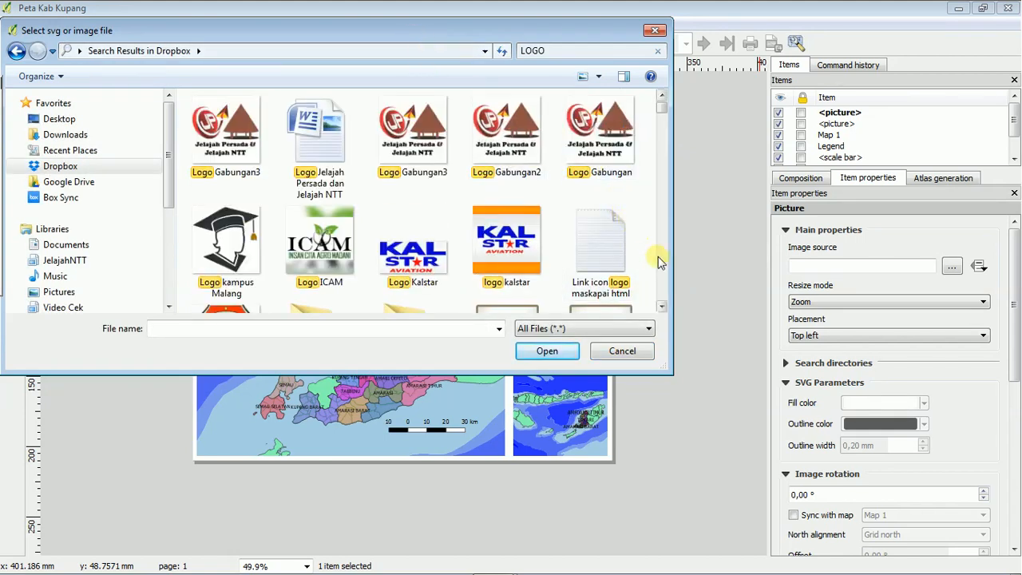
Find the logo kab kupang image among the search results and load it into the picture frame.
{"action": "left_click", "coordinate": [660, 226]}
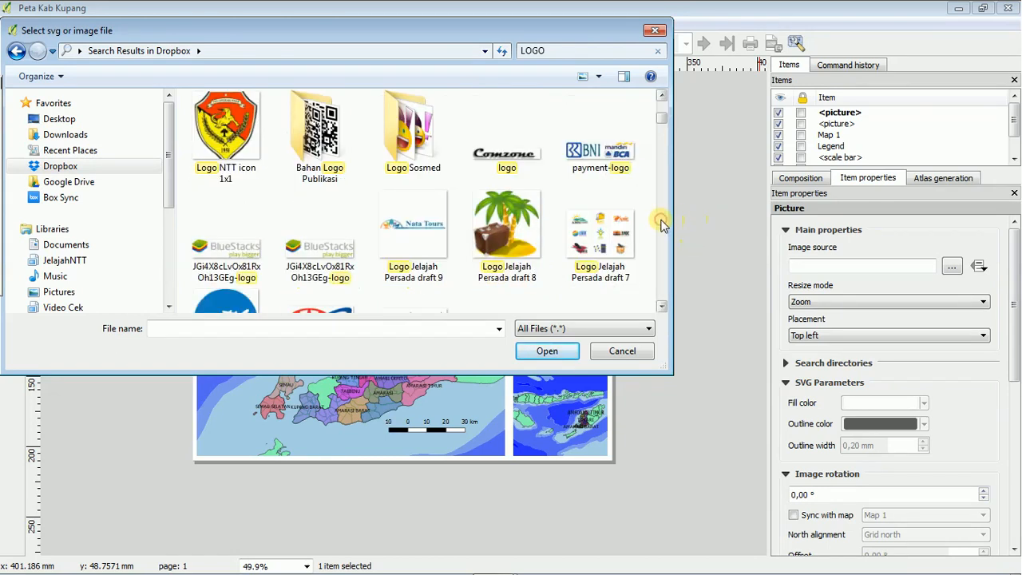
{"action": "left_click", "coordinate": [661, 226]}
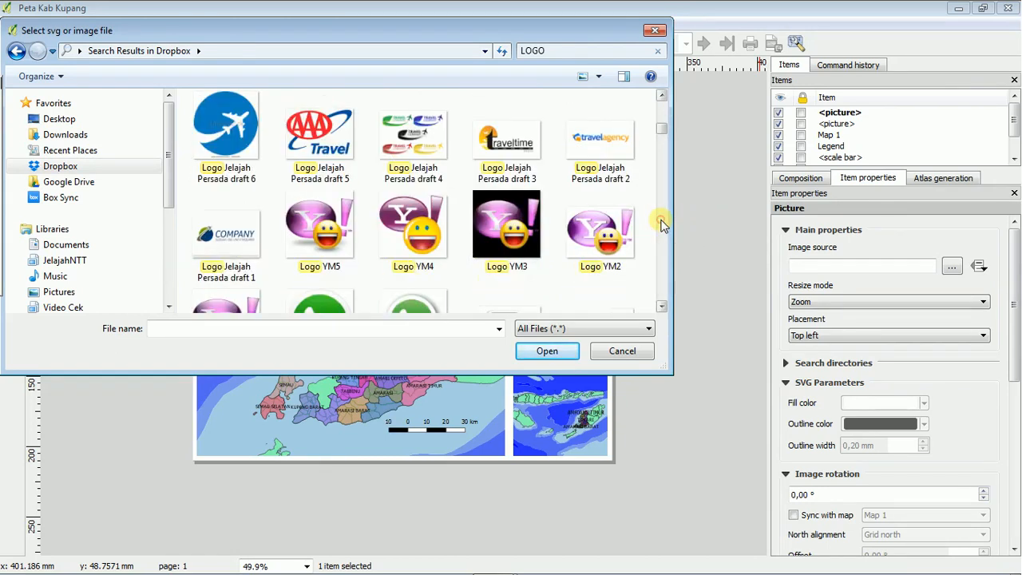
{"action": "left_click", "coordinate": [661, 222]}
{"action": "left_click", "coordinate": [661, 222]}
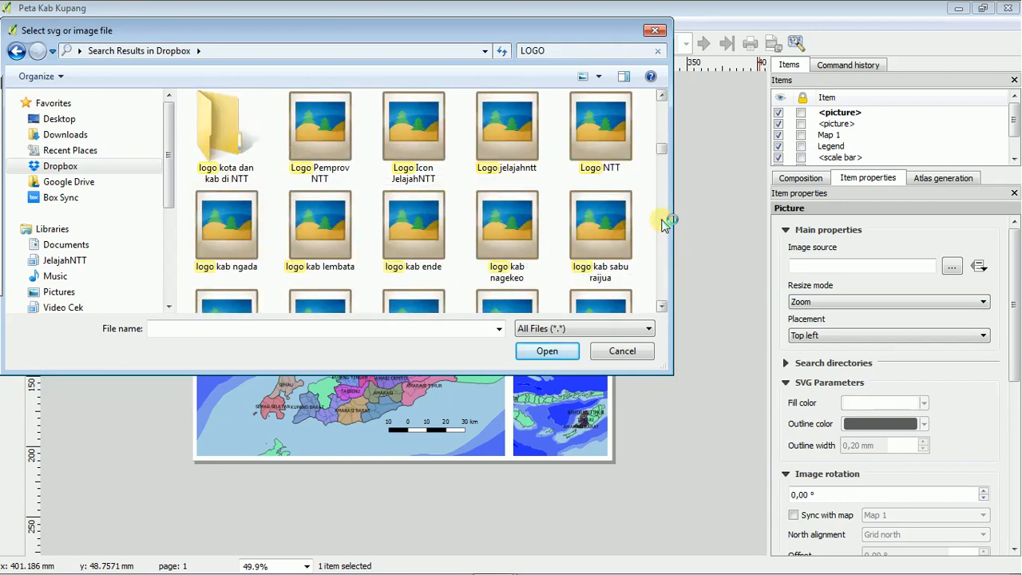
{"action": "left_click", "coordinate": [662, 223]}
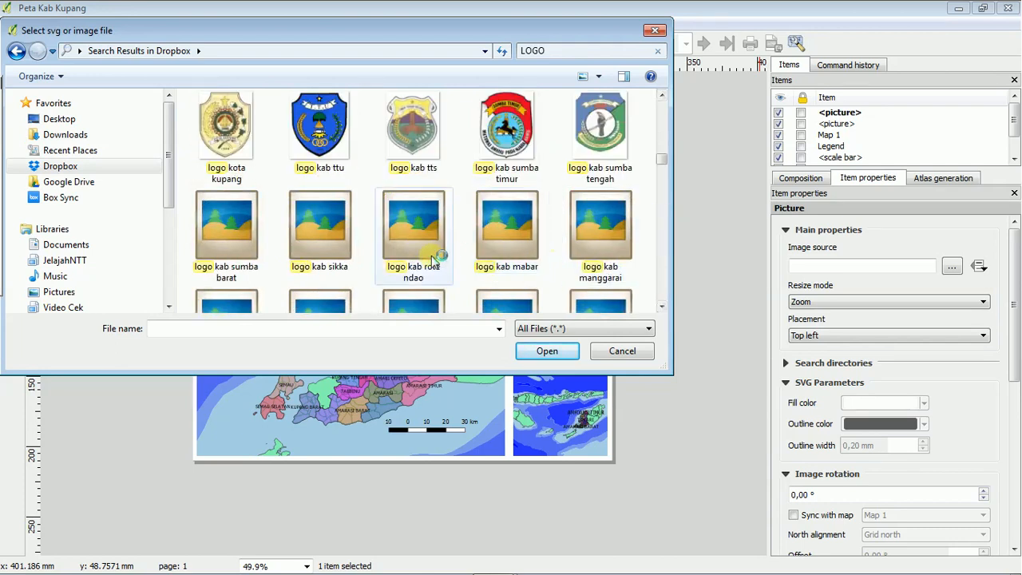
{"action": "left_click", "coordinate": [661, 266]}
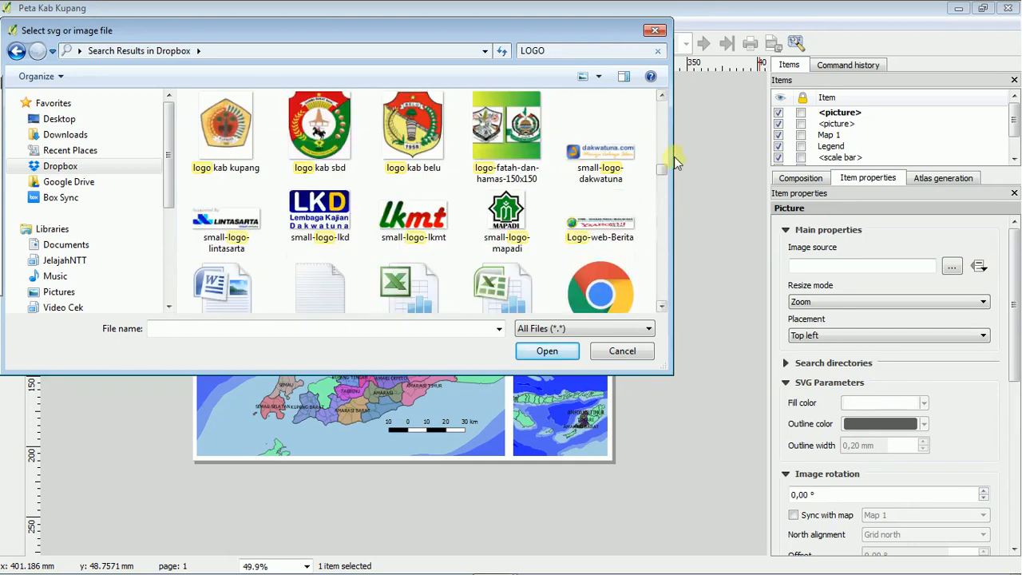
{"action": "left_click", "coordinate": [222, 132]}
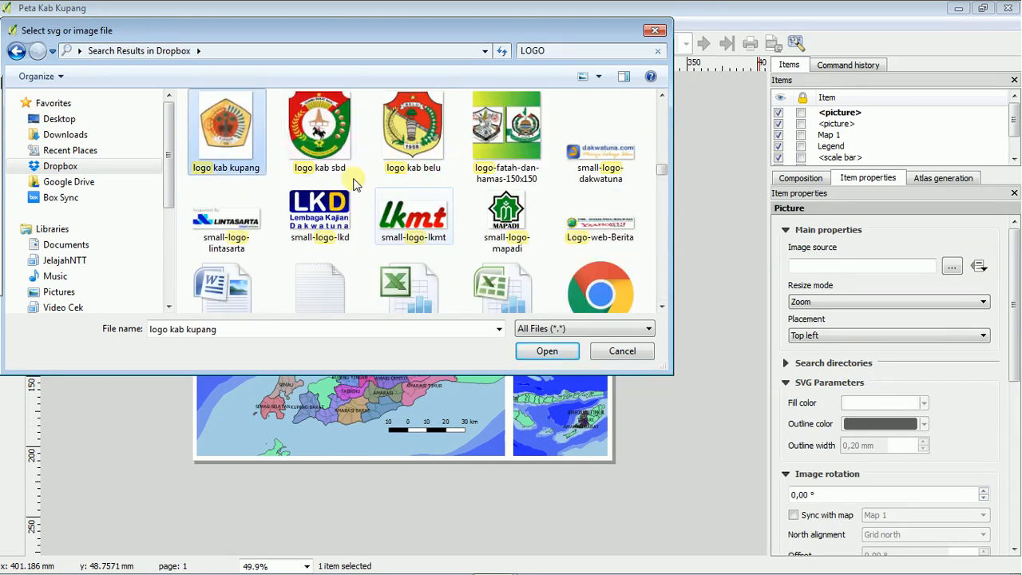
{"action": "left_click", "coordinate": [565, 351]}
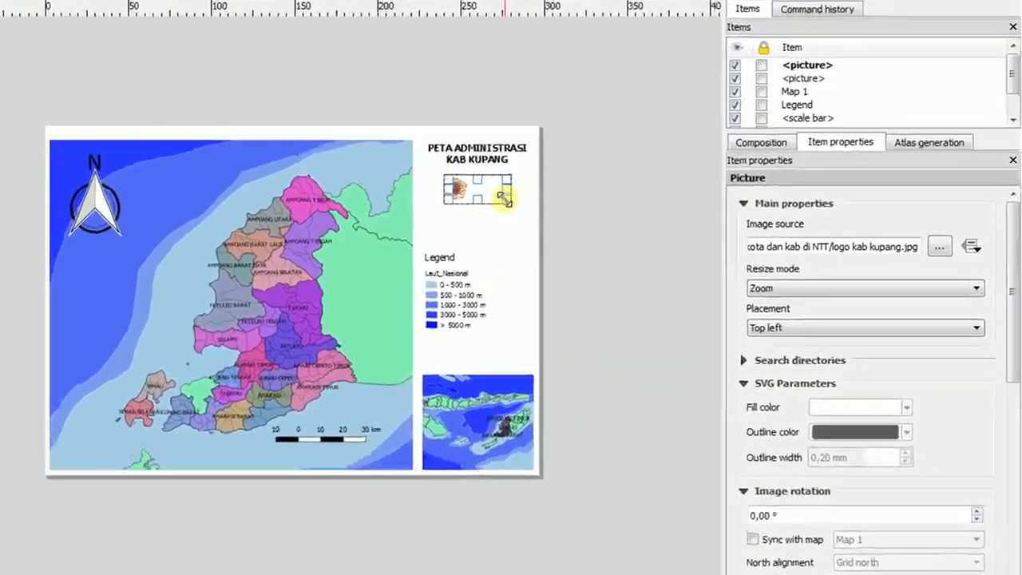
Enlarge the logo's frame downward and set the picture placement to Middle.
{"action": "left_click_drag", "start_coordinate": [584, 226], "coordinate": [593, 253]}
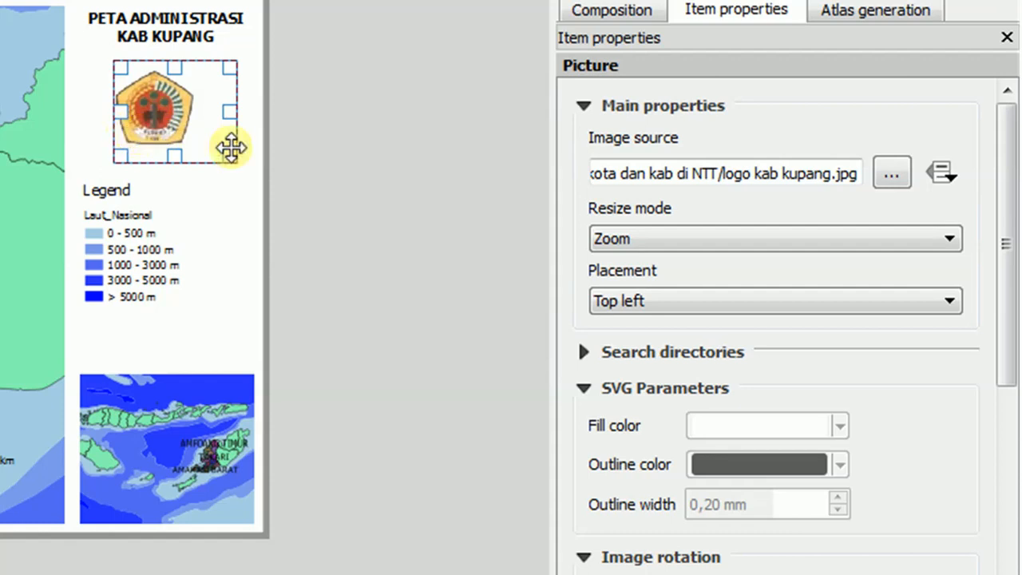
{"action": "left_click", "coordinate": [916, 302]}
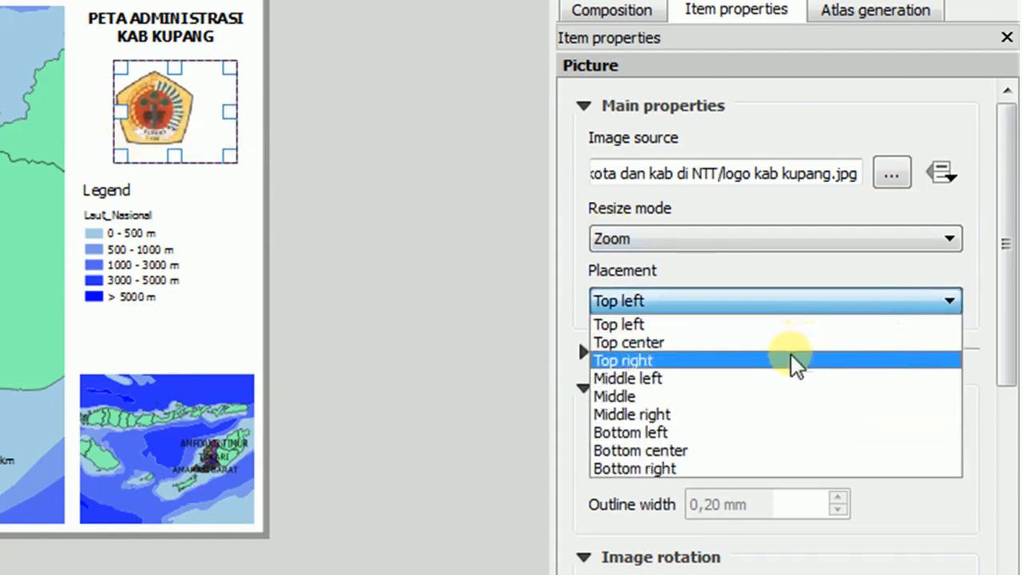
{"action": "left_click", "coordinate": [778, 399]}
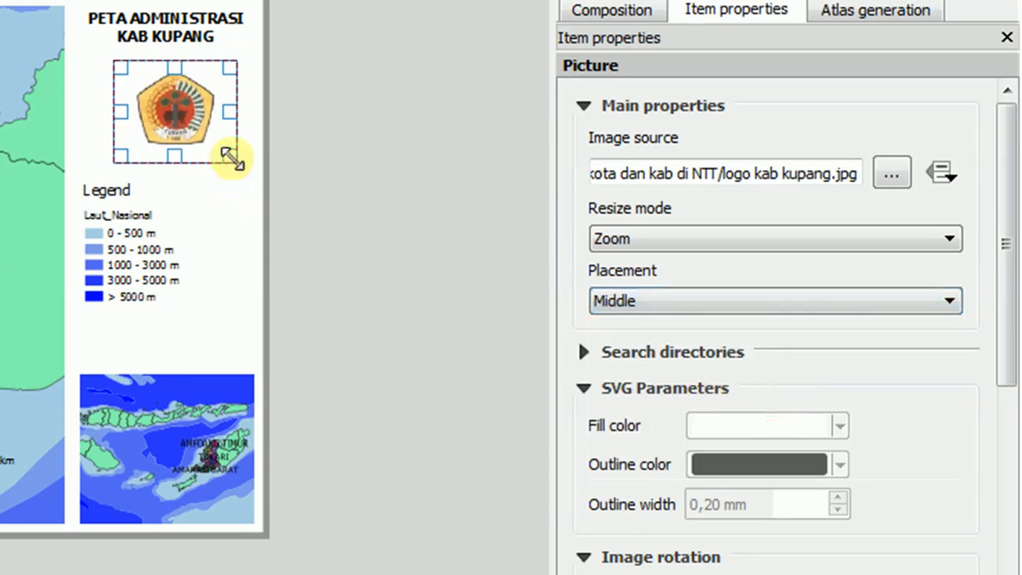
Shrink the logo's frame slightly, centre it beneath the title, and move the legend up closer to the logo.
{"action": "left_click_drag", "start_coordinate": [230, 155], "coordinate": [224, 141]}
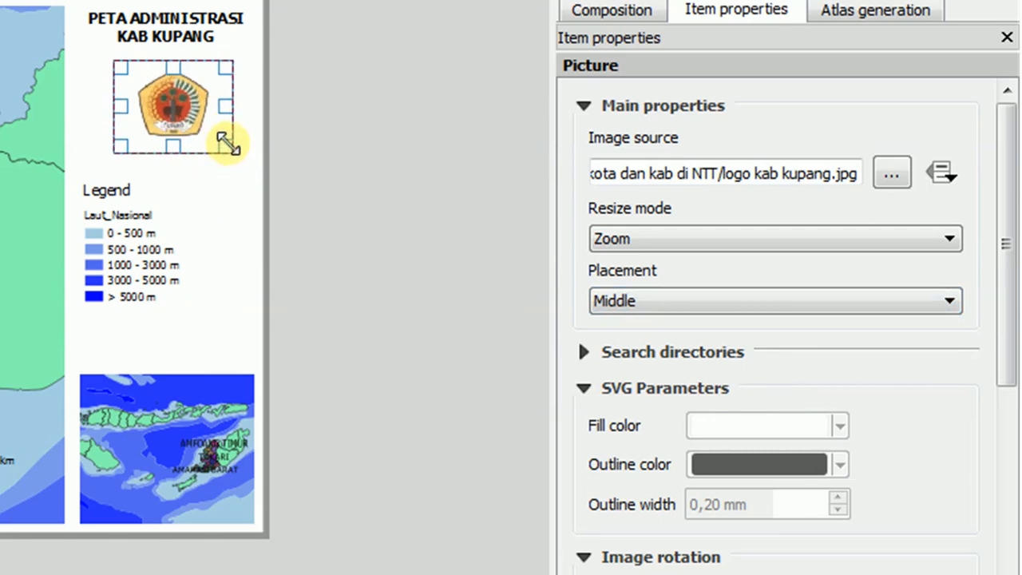
{"action": "left_click_drag", "start_coordinate": [196, 110], "coordinate": [185, 103]}
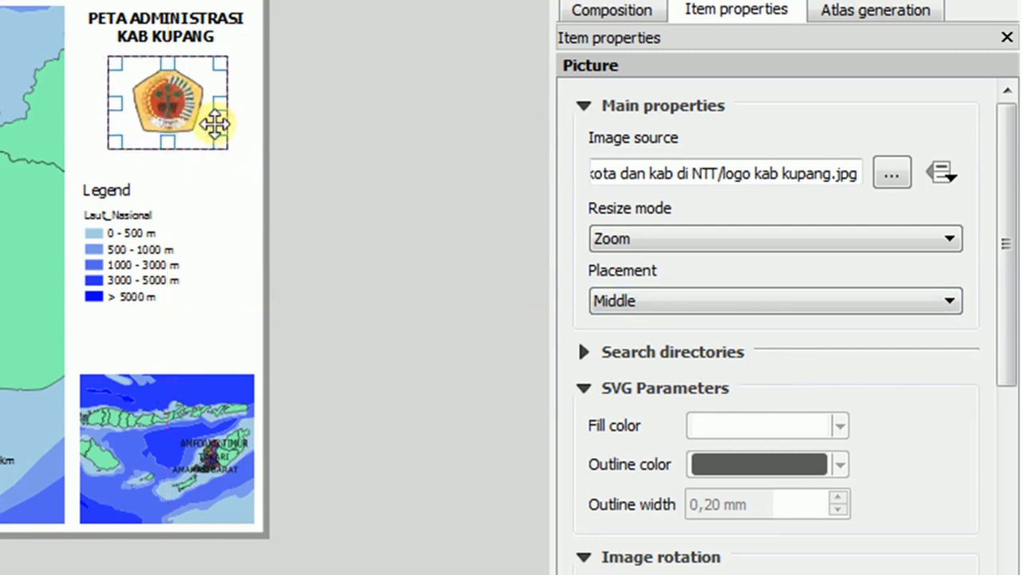
{"action": "left_click", "coordinate": [235, 205]}
{"action": "left_click", "coordinate": [120, 233]}
{"action": "left_click_drag", "start_coordinate": [126, 233], "coordinate": [128, 205]}
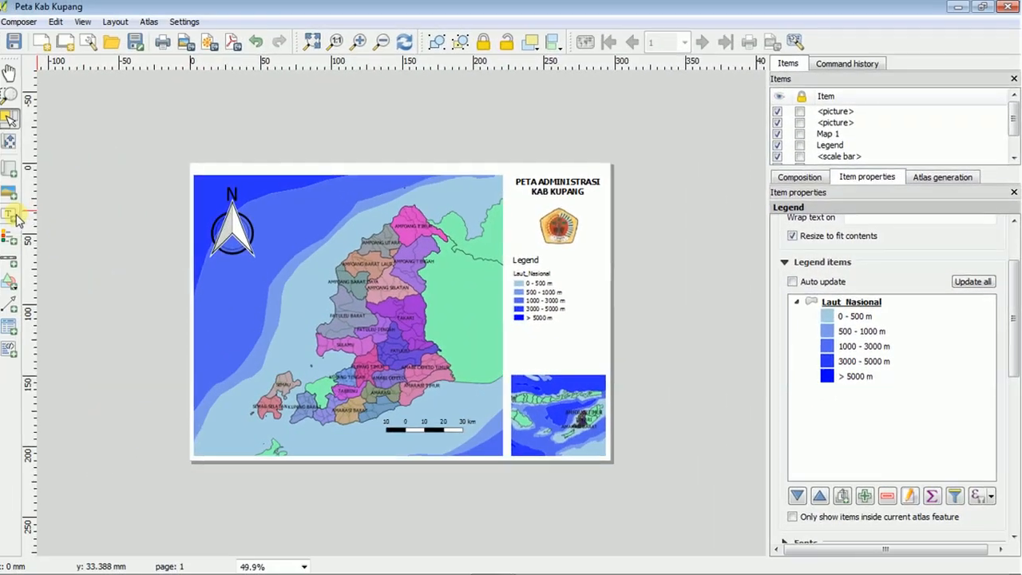
Add a text label between the legend and the inset map, extending its left edge to line up with the inset.
{"action": "left_click", "coordinate": [16, 216]}
{"action": "left_click_drag", "start_coordinate": [520, 335], "coordinate": [602, 361]}
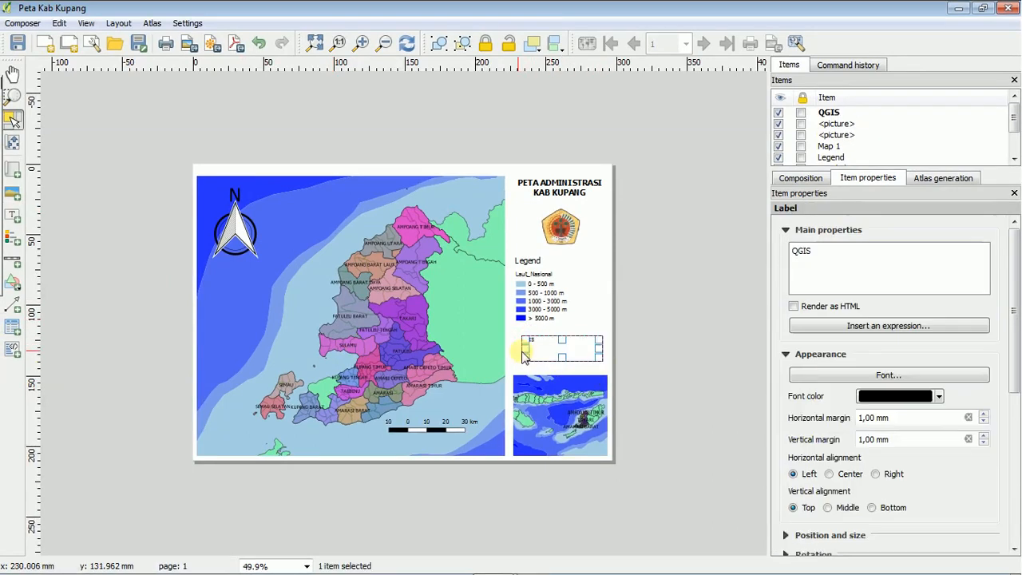
{"action": "left_click_drag", "start_coordinate": [523, 348], "coordinate": [513, 348]}
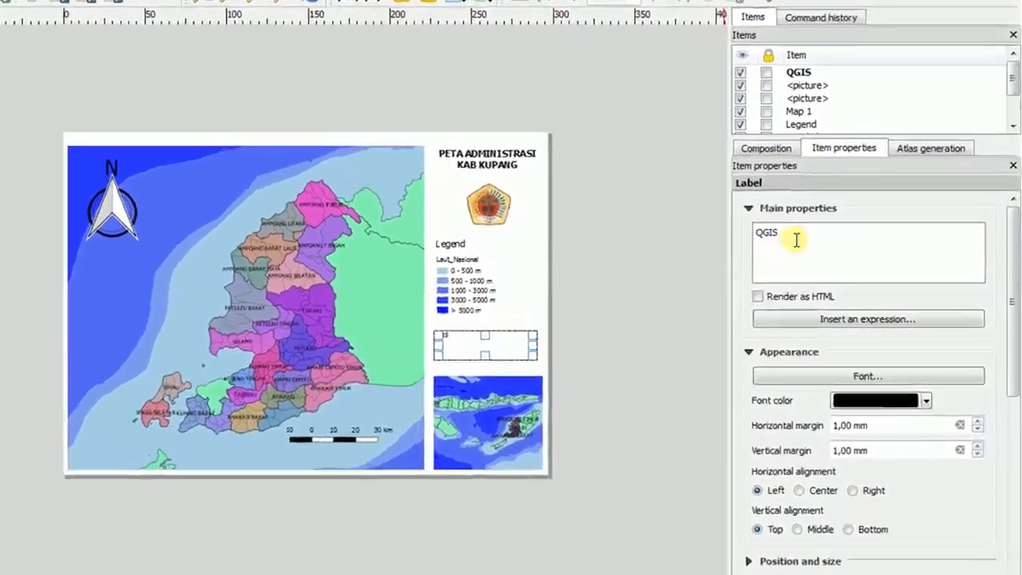
Replace the label's default text with "Disusun oleh" followed by the author's full name.
{"action": "double_click", "coordinate": [826, 257]}
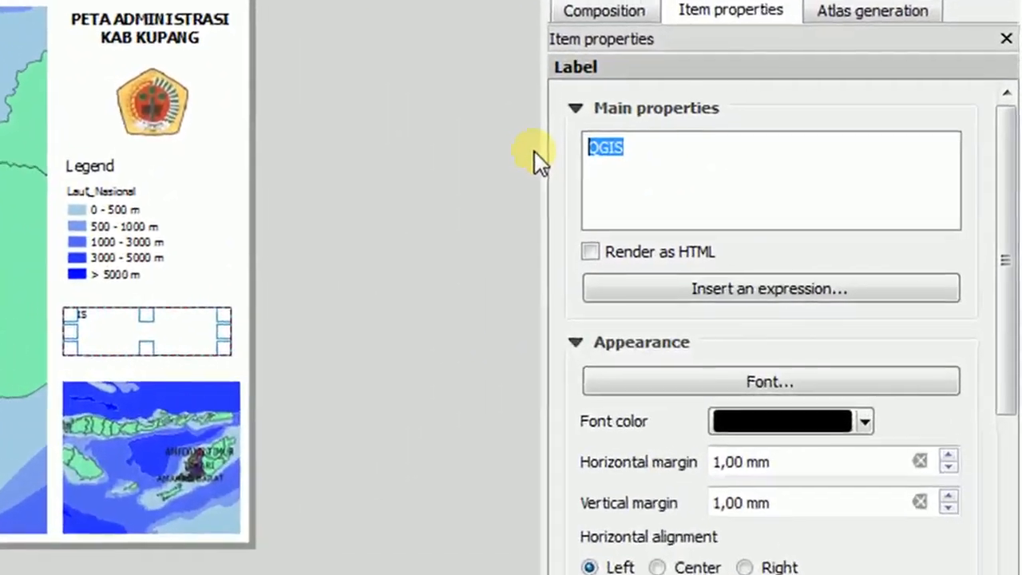
{"action": "type", "text": "dIB"}
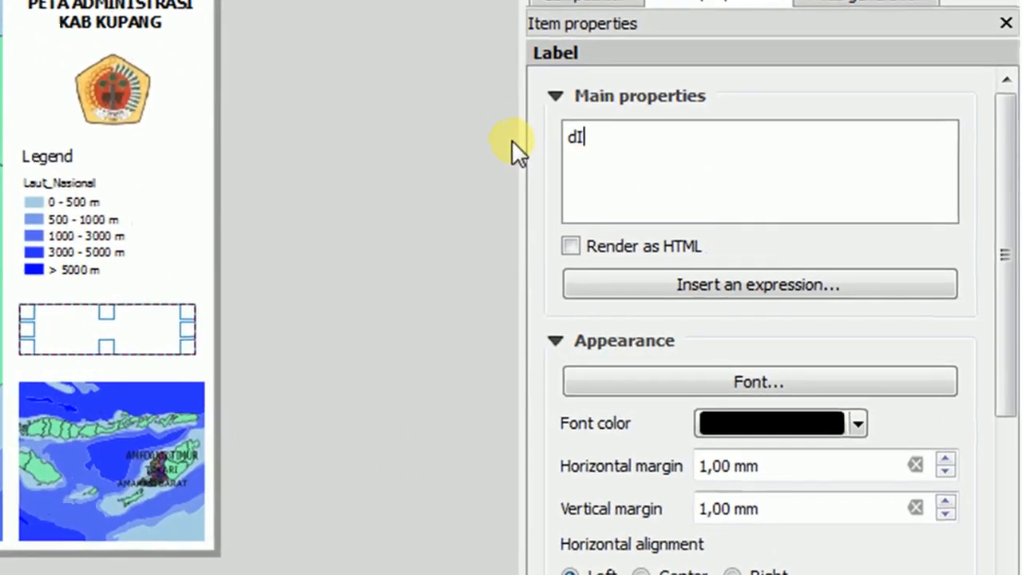
{"action": "key", "text": "BackSpace"}
{"action": "key", "text": "BackSpace"}
{"action": "key", "text": "BackSpace"}
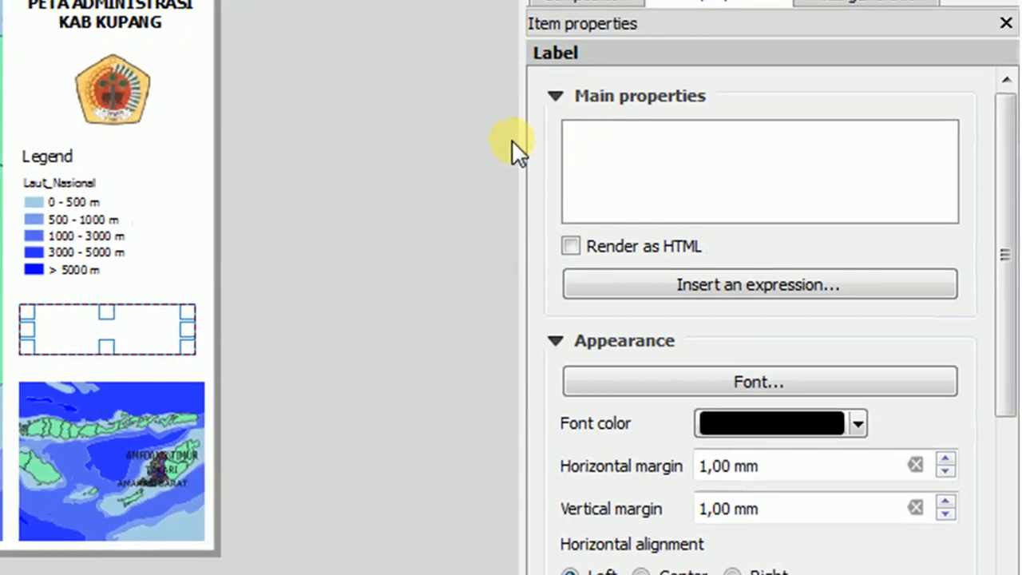
{"action": "type", "text": "Disusun oleh Hamdan In'ami"}
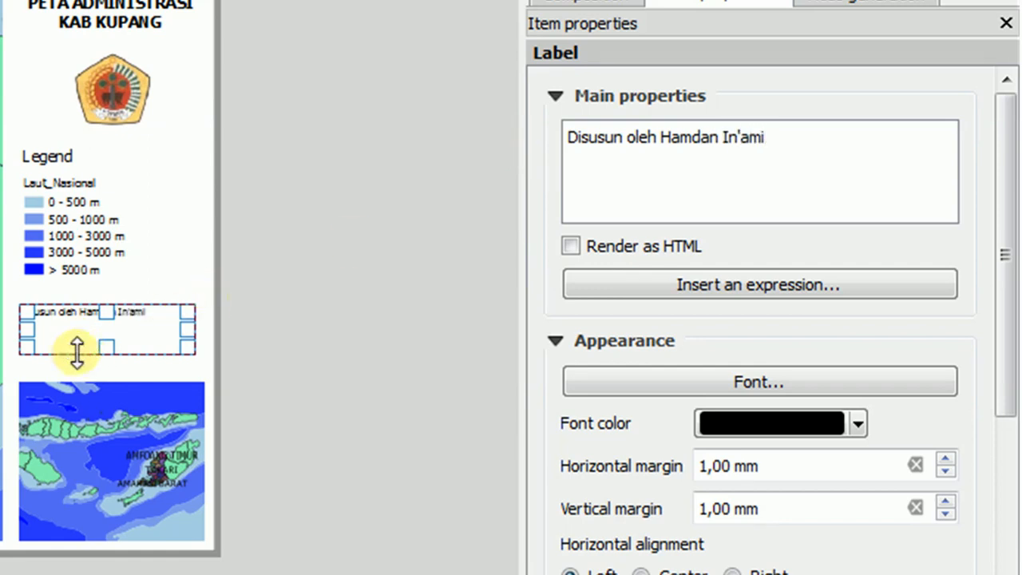
Reduce the author label to about 63 by 12 mm and place it directly below the legend.
{"action": "left_click_drag", "start_coordinate": [104, 349], "coordinate": [137, 298]}
{"action": "left_click", "coordinate": [148, 339]}
{"action": "left_click", "coordinate": [134, 296]}
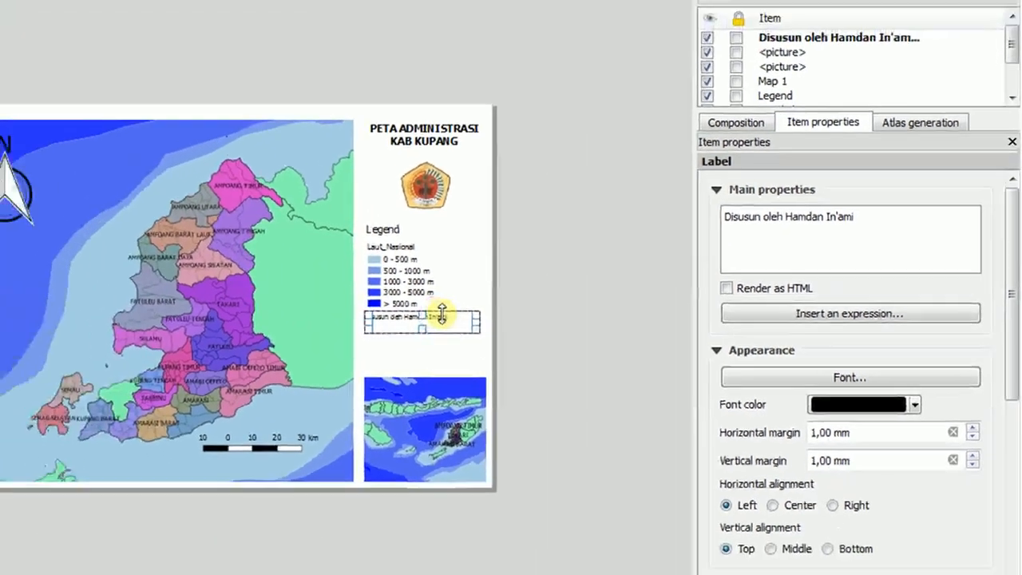
{"action": "left_click_drag", "start_coordinate": [139, 286], "coordinate": [138, 288]}
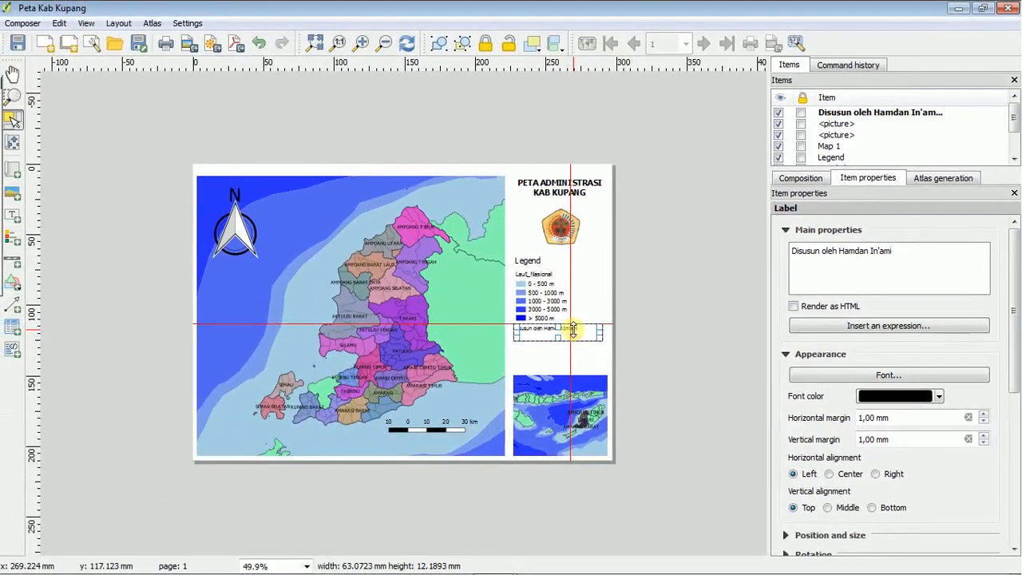
{"action": "left_click_drag", "start_coordinate": [572, 329], "coordinate": [573, 329]}
{"action": "left_click", "coordinate": [576, 355]}
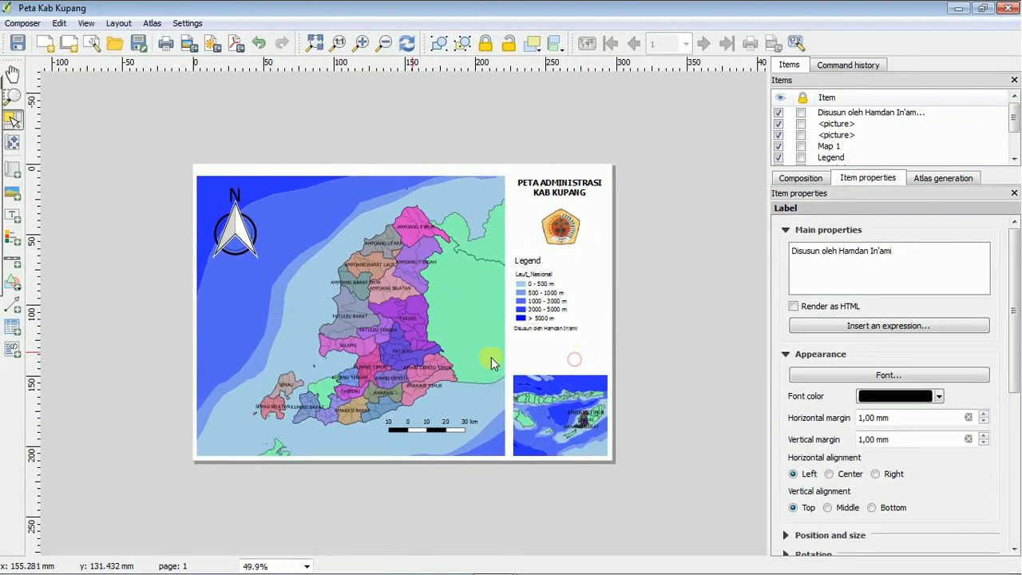
Add a second text label below the author label, extending its left edge to line up with the inset map.
{"action": "left_click", "coordinate": [13, 215]}
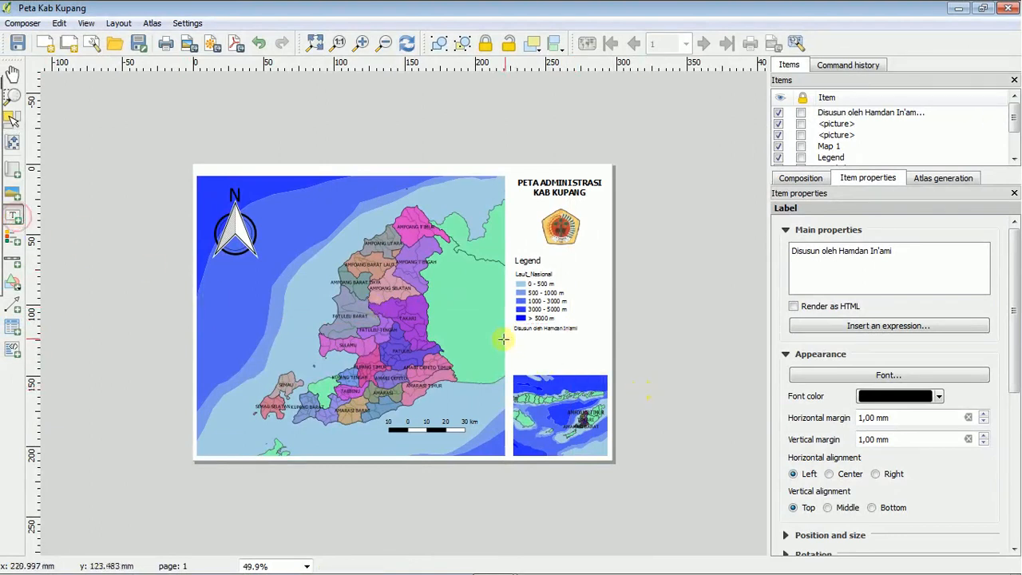
{"action": "left_click_drag", "start_coordinate": [517, 337], "coordinate": [576, 362]}
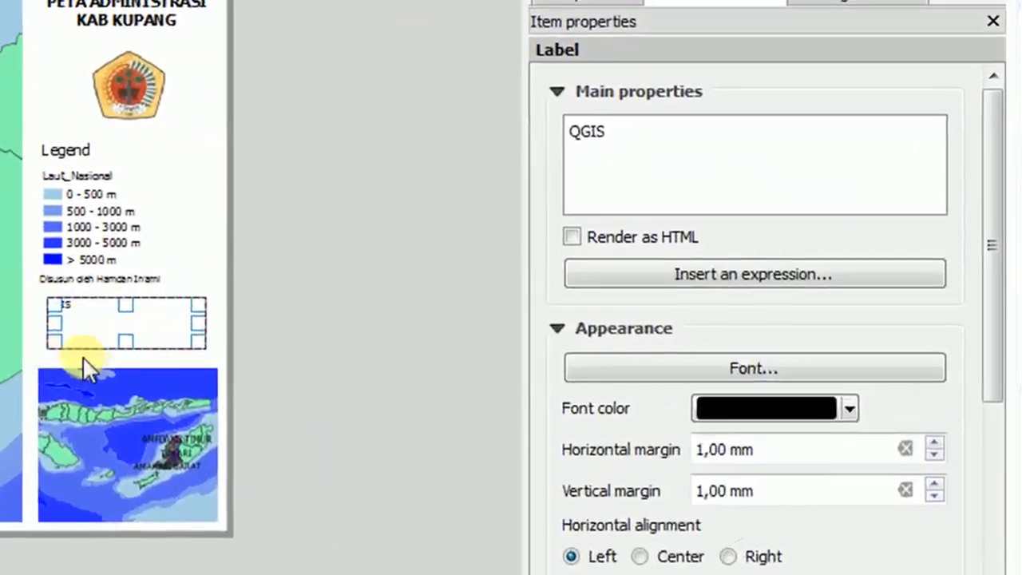
{"action": "left_click_drag", "start_coordinate": [55, 323], "coordinate": [50, 321]}
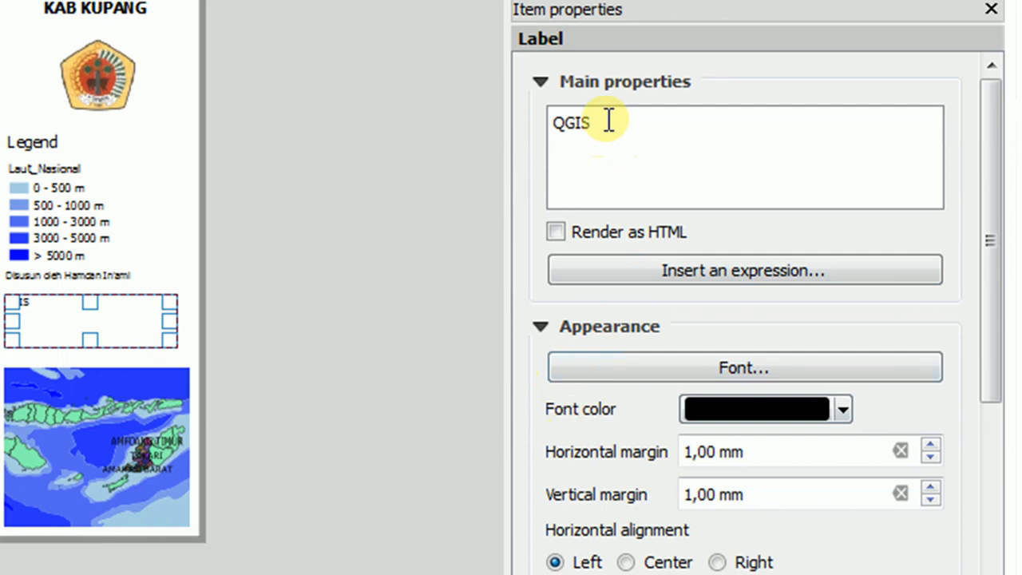
Replace the second label's default text with "Sumber Data:" and, on a new line, "Peta Indonesia by Desa dari BPS dan Kementan".
{"action": "left_click_drag", "start_coordinate": [609, 121], "coordinate": [535, 118]}
{"action": "type", "text": "Sum"}
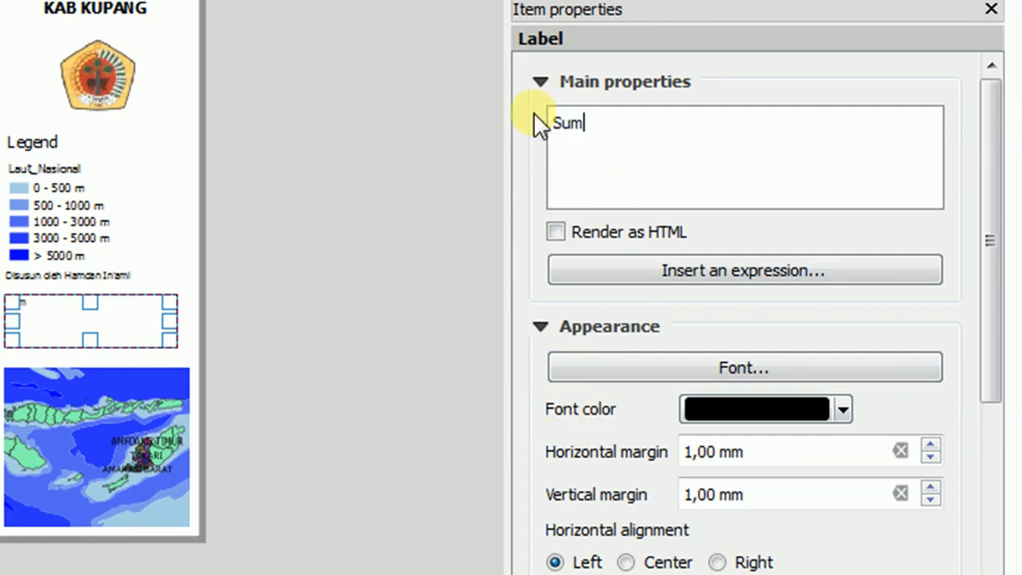
{"action": "type", "text": "ber Data:"}
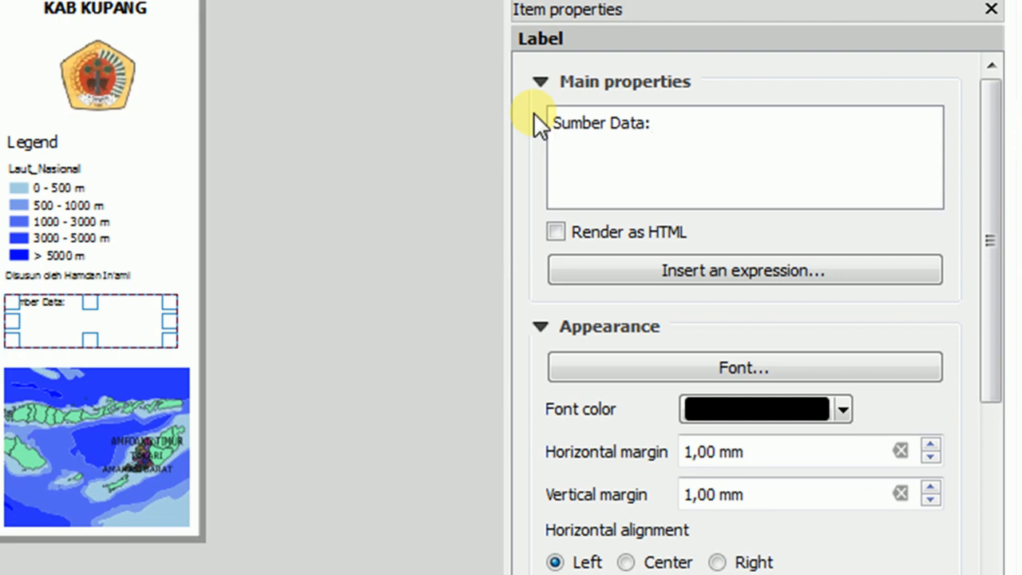
{"action": "key", "text": "Return"}
{"action": "type", "text": "Peta Indonesi"}
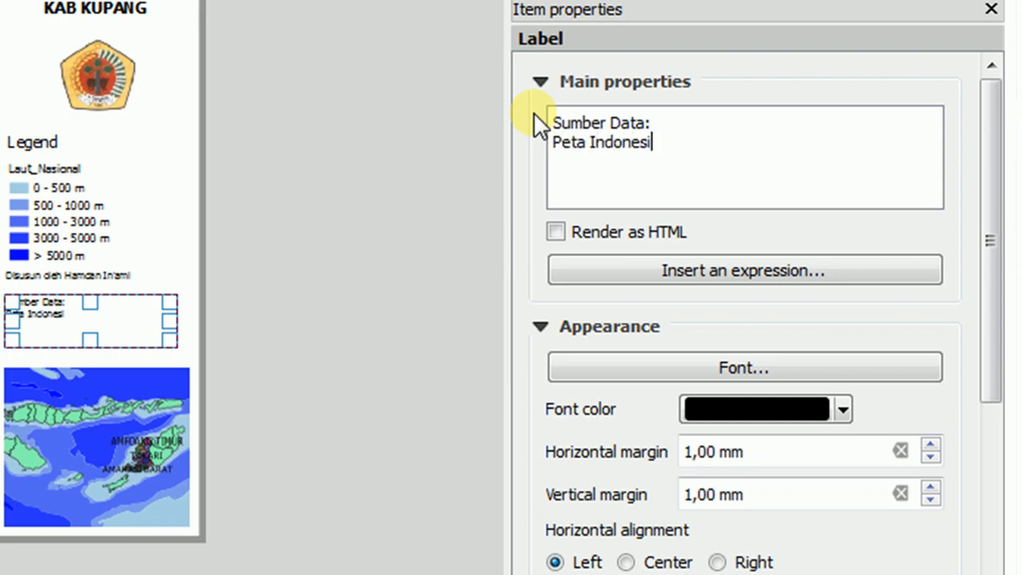
{"action": "type", "text": "a by Desa"}
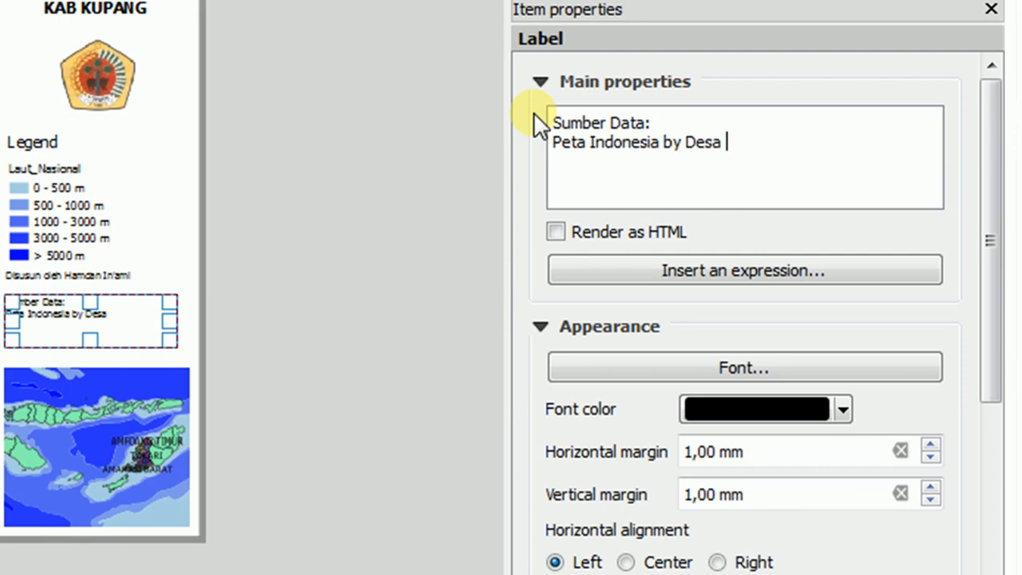
{"action": "type", "text": " dari Ike"}
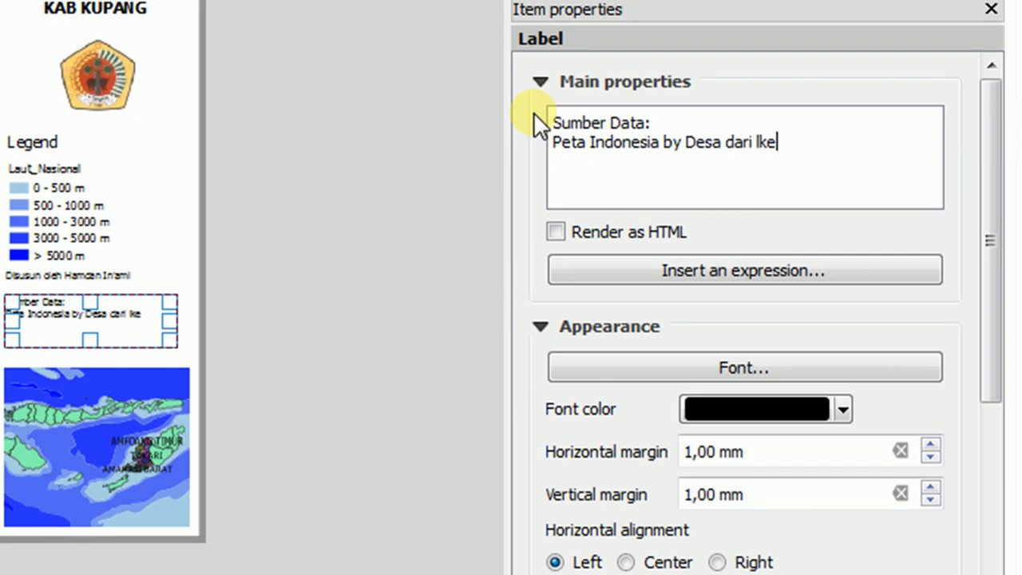
{"action": "type", "text": "Ke"}
{"action": "type", "text": "BPS"}
{"action": "type", "text": " dan Kemen"}
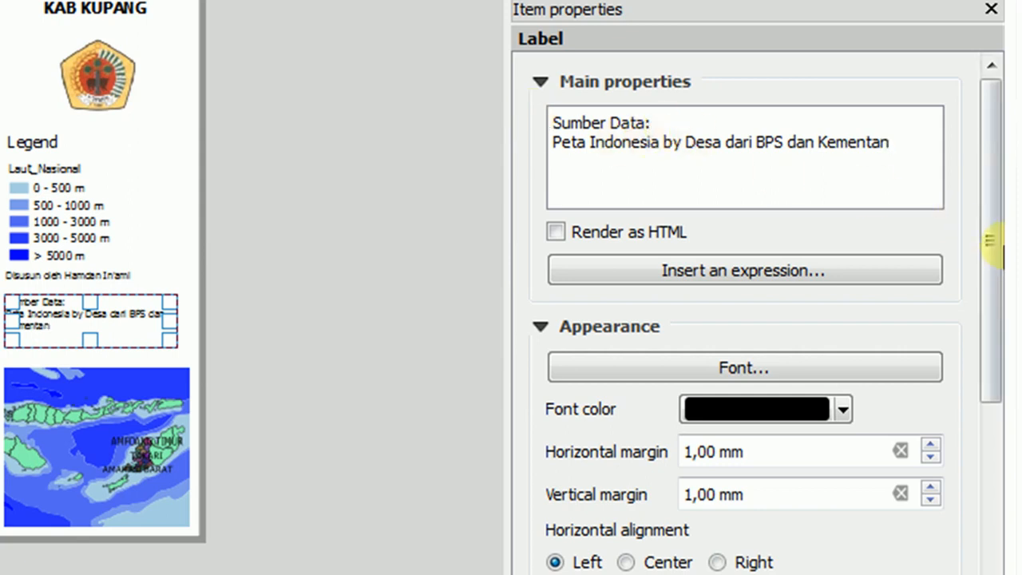
{"action": "left_click", "coordinate": [956, 172]}
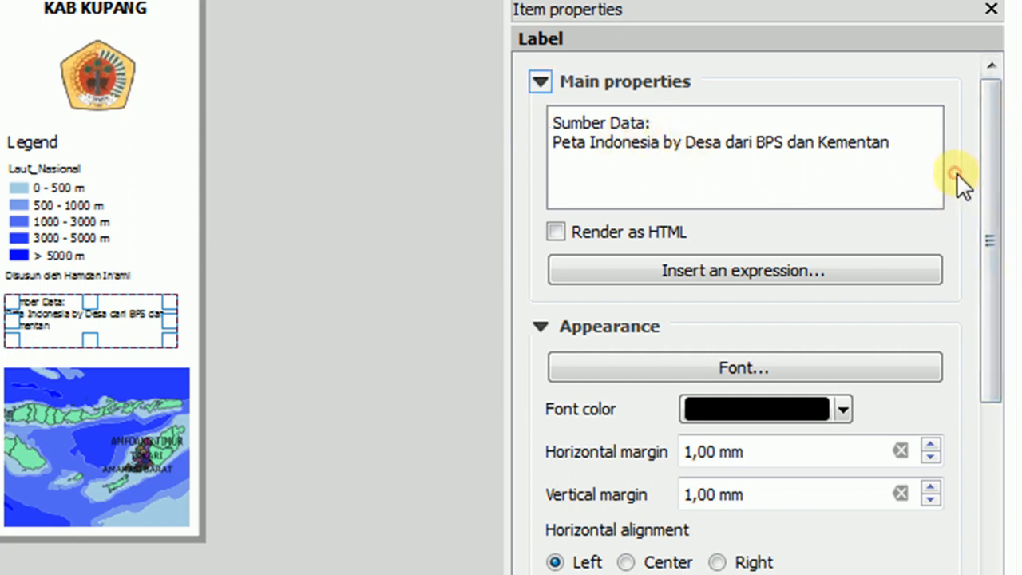
Move the data source label slightly down toward the inset map and clear the selection.
{"action": "left_click", "coordinate": [144, 316]}
{"action": "left_click_drag", "start_coordinate": [145, 317], "coordinate": [146, 322]}
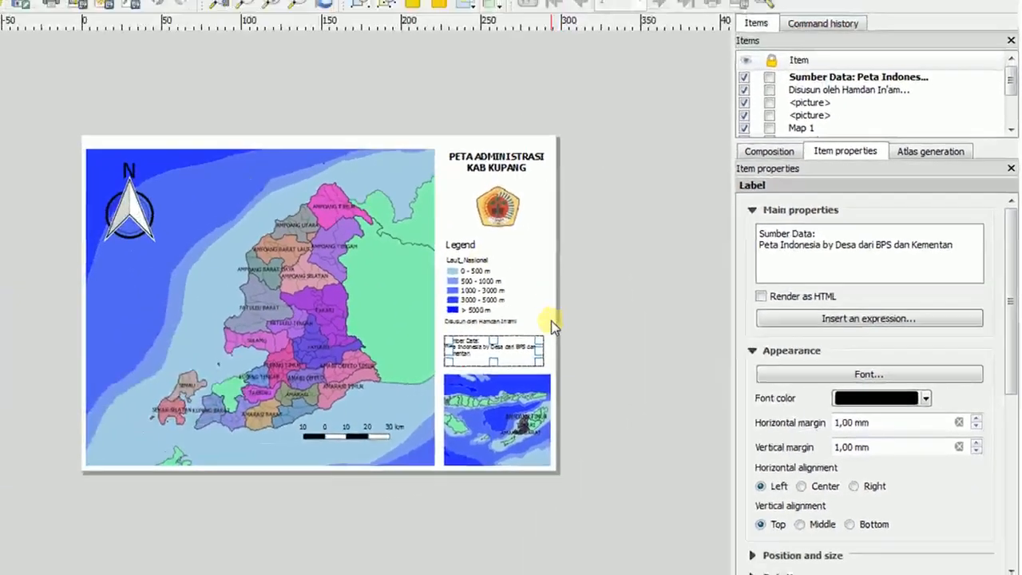
{"action": "left_click", "coordinate": [444, 313]}
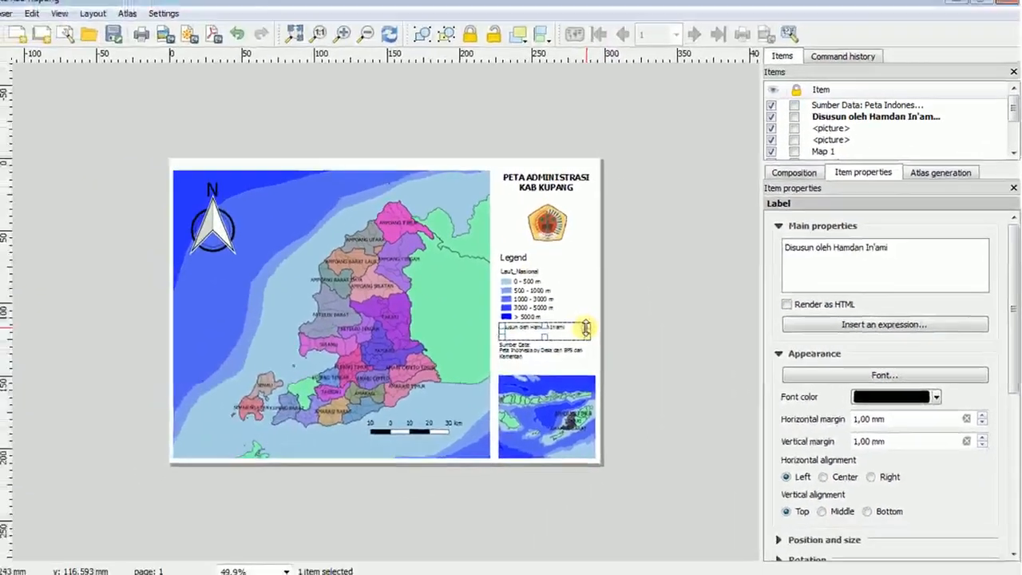
{"action": "left_click", "coordinate": [481, 322]}
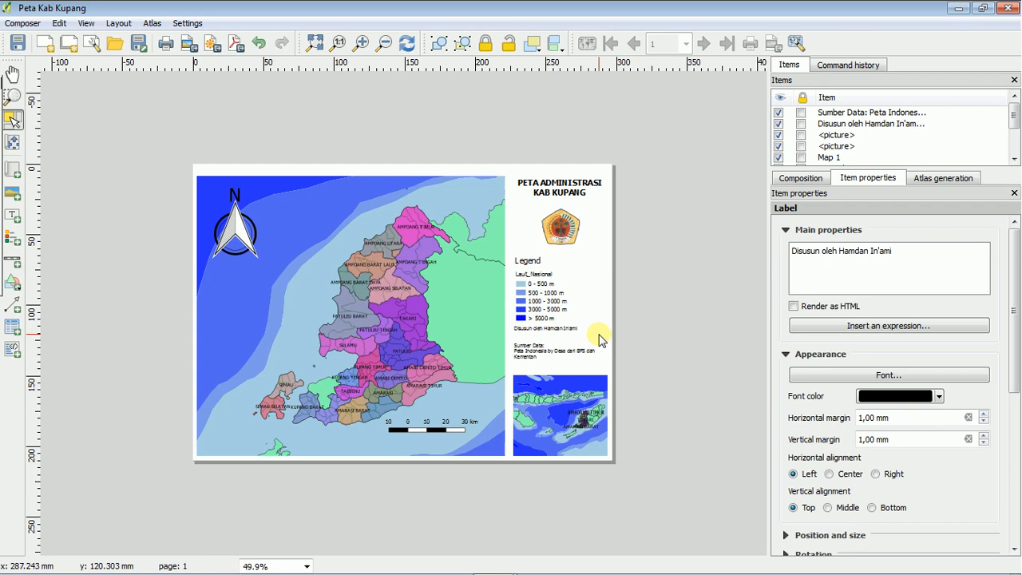
Add a new grid to the main map and widen the properties area to show all grid settings.
{"action": "left_click", "coordinate": [483, 179]}
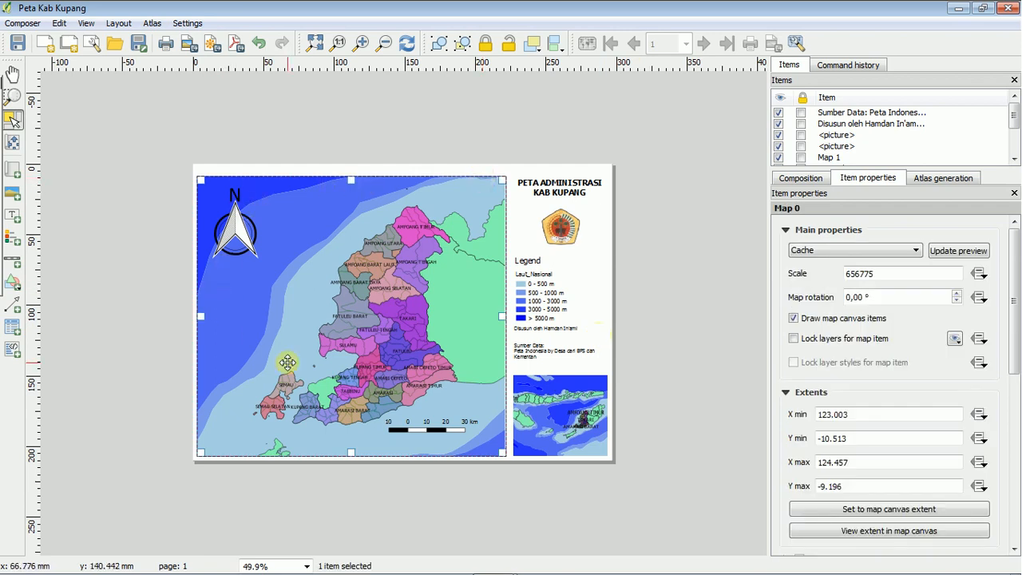
{"action": "left_click", "coordinate": [177, 338]}
{"action": "left_click_drag", "start_coordinate": [1015, 301], "coordinate": [1017, 388]}
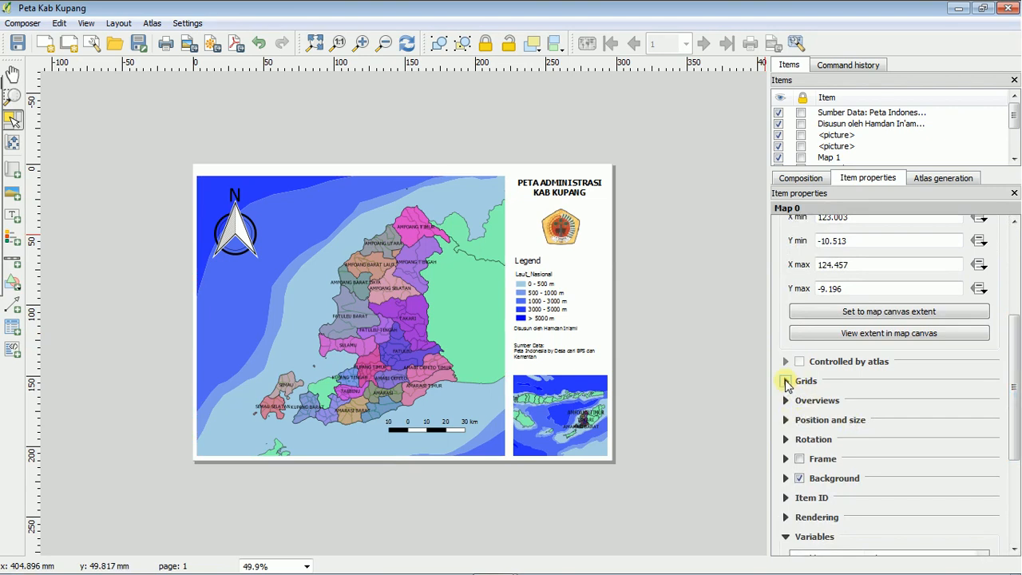
{"action": "left_click", "coordinate": [786, 382]}
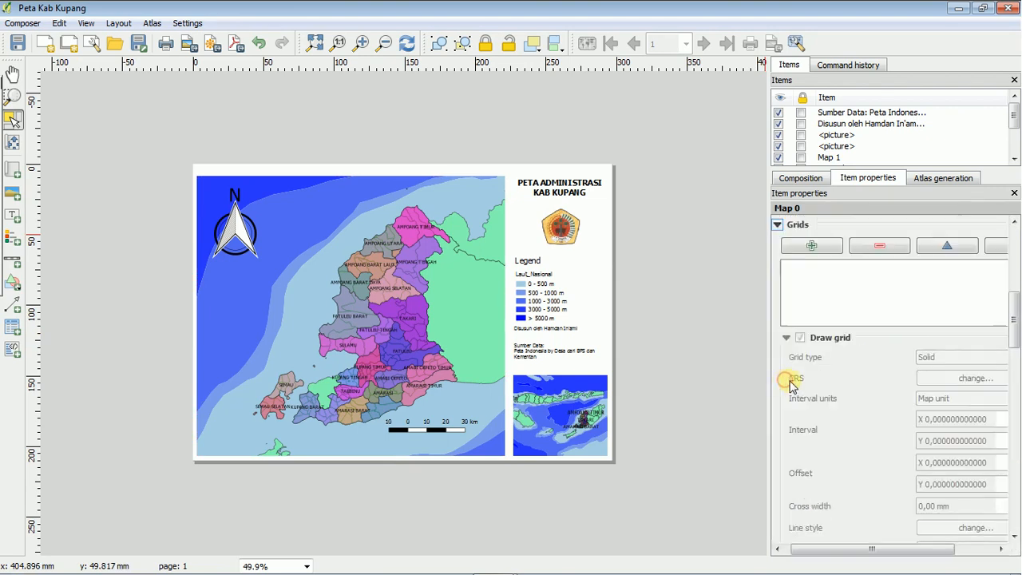
{"action": "left_click", "coordinate": [808, 248]}
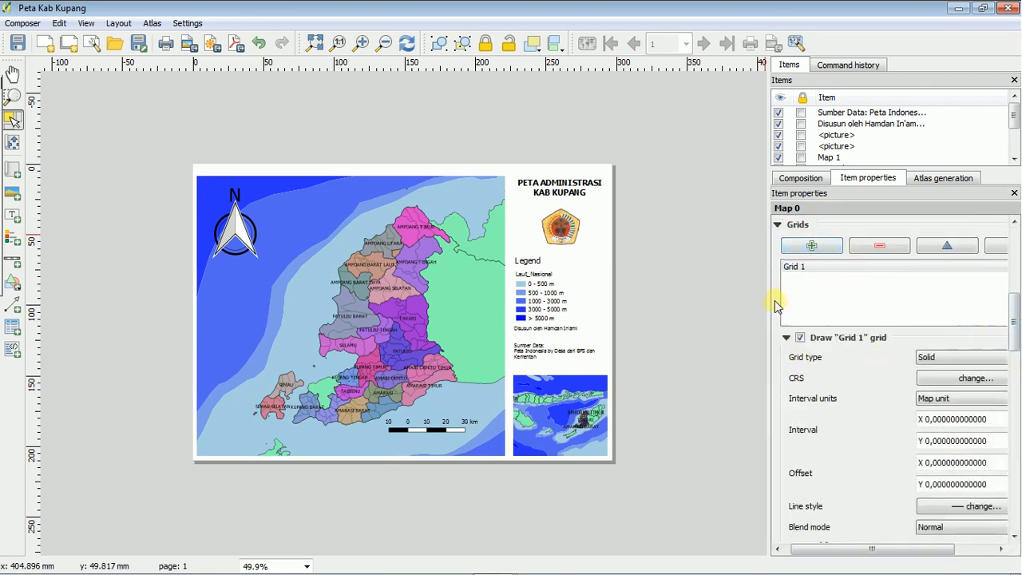
{"action": "left_click_drag", "start_coordinate": [766, 288], "coordinate": [711, 276]}
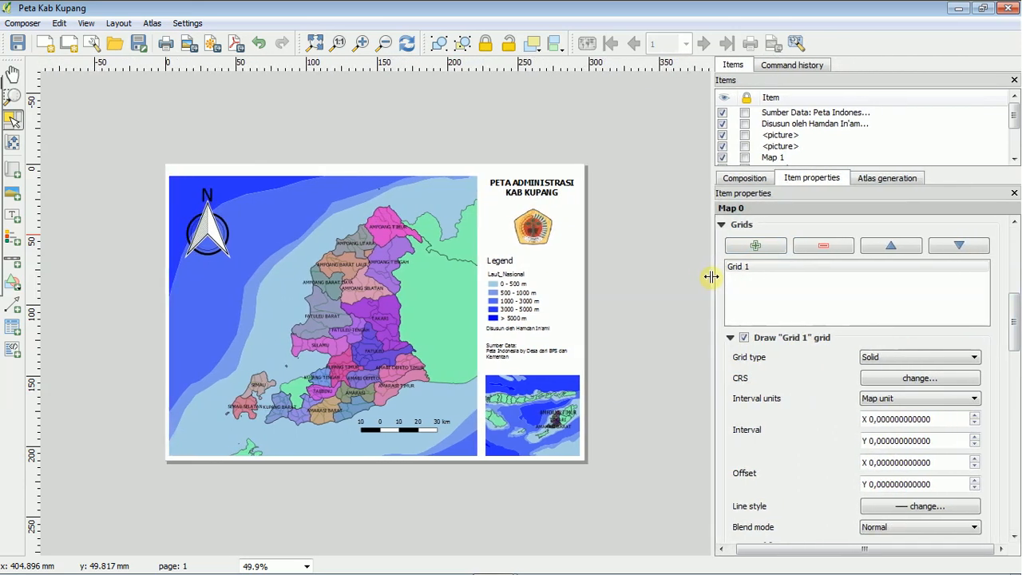
{"action": "left_click", "coordinate": [360, 43]}
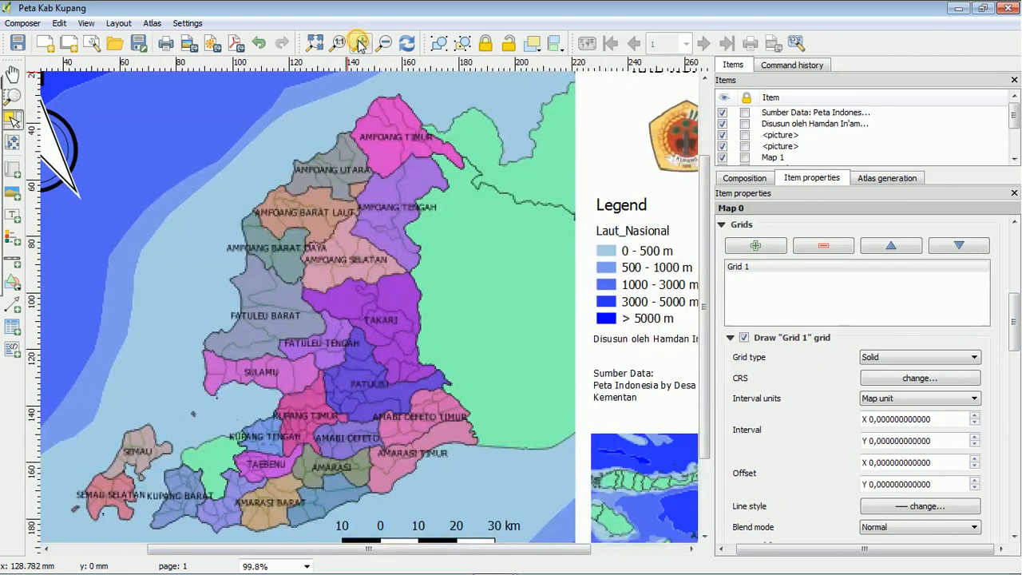
{"action": "left_click", "coordinate": [384, 44]}
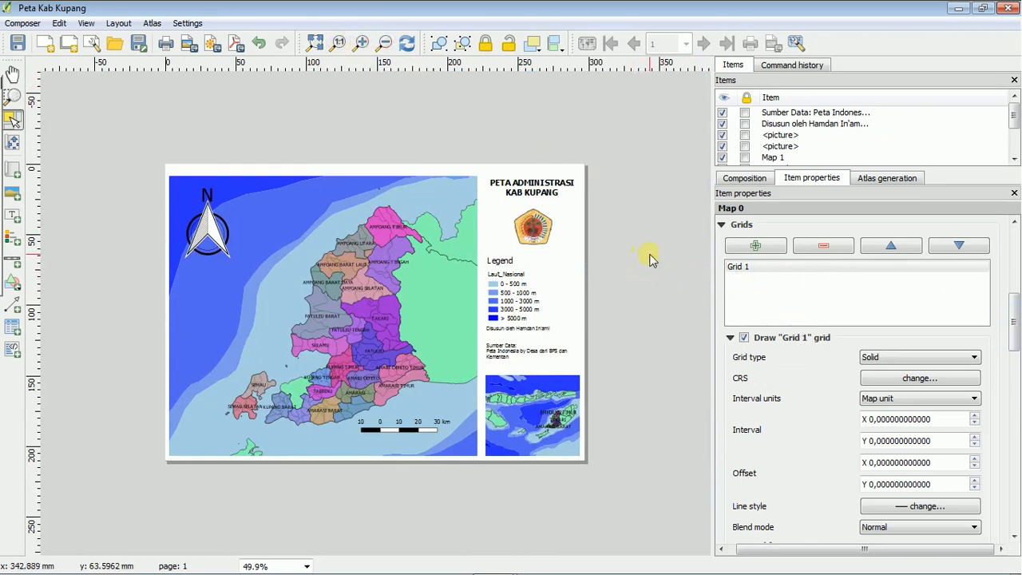
Set the grid's X and Y intervals to 0,33333 map units.
{"action": "mouse_move", "coordinate": [1015, 315]}
{"action": "left_mouse_down"}
{"action": "mouse_move", "coordinate": [1016, 343]}
{"action": "mouse_move", "coordinate": [1015, 322]}
{"action": "left_mouse_up"}
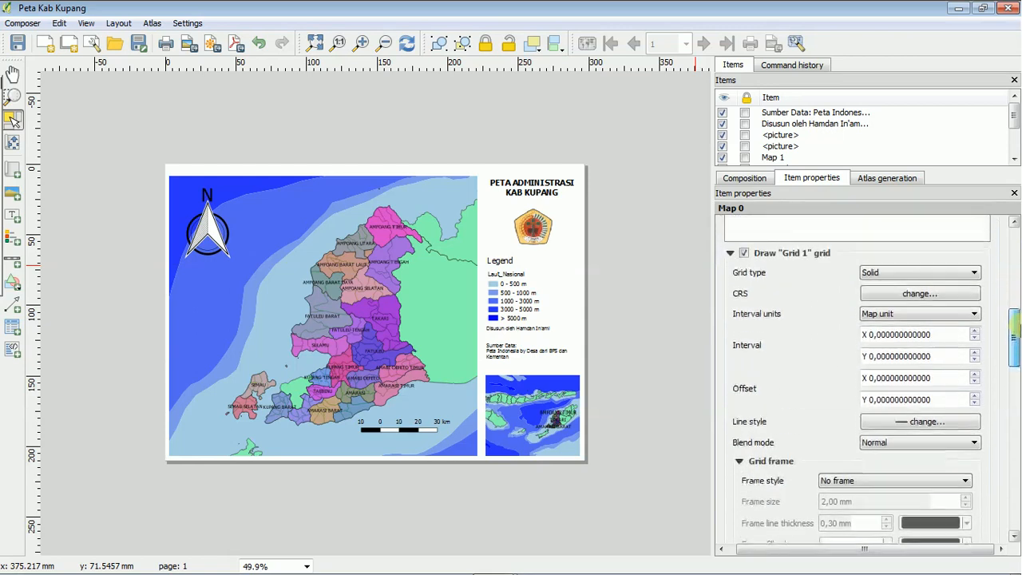
{"action": "left_click", "coordinate": [878, 334]}
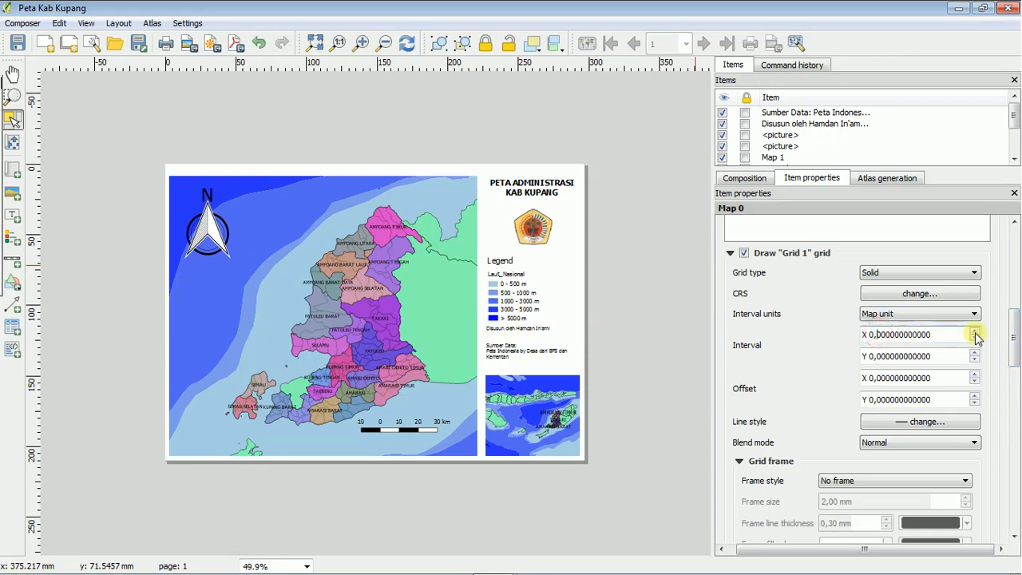
{"action": "type", "text": "0"}
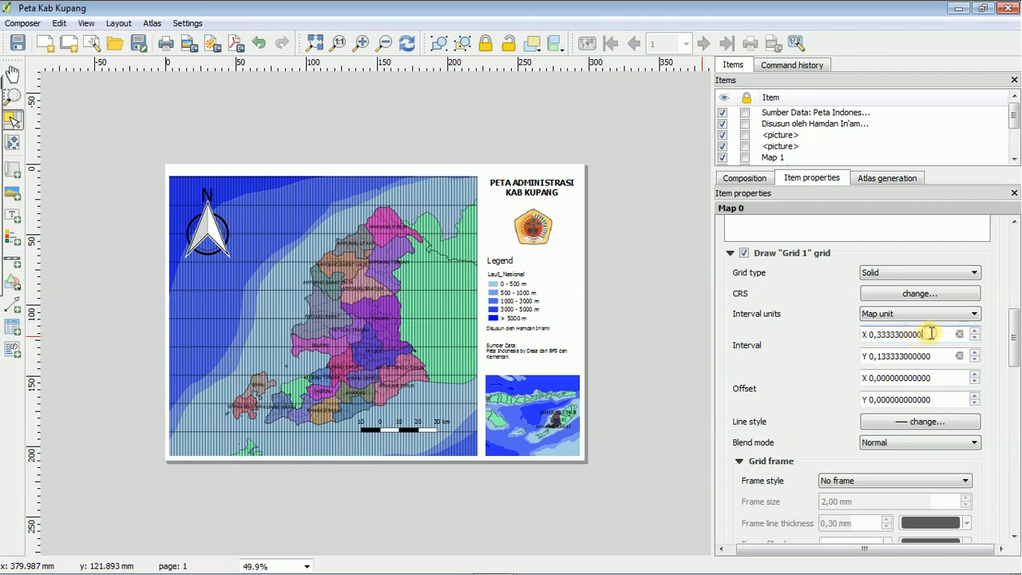
{"action": "left_click", "coordinate": [878, 356]}
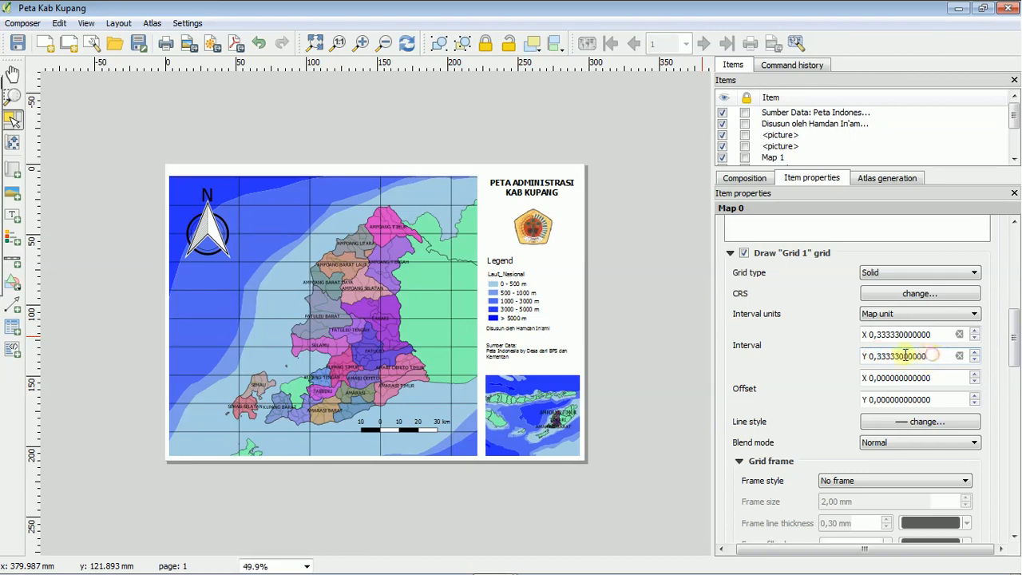
{"action": "left_click", "coordinate": [819, 372]}
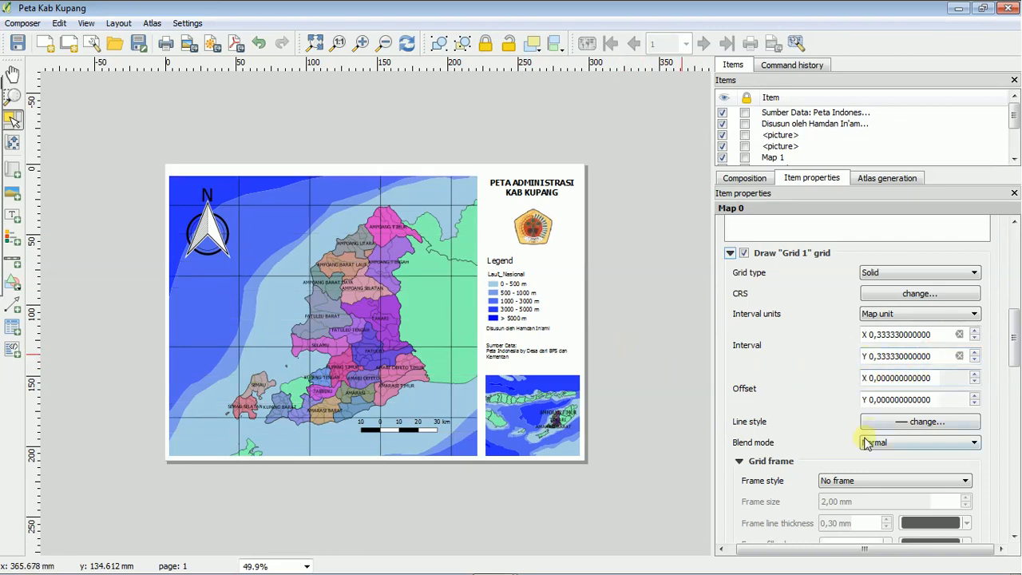
Thin the grid's line style to a width of 0,1 mm.
{"action": "mouse_move", "coordinate": [1012, 336]}
{"action": "left_mouse_down"}
{"action": "mouse_move", "coordinate": [1014, 357]}
{"action": "mouse_move", "coordinate": [1014, 347]}
{"action": "left_mouse_up"}
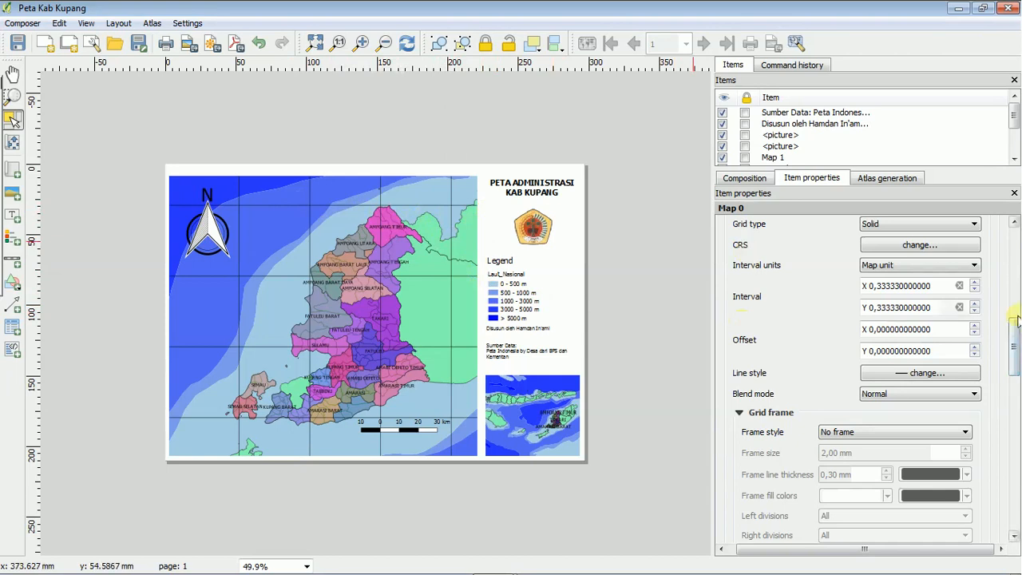
{"action": "left_click", "coordinate": [954, 381]}
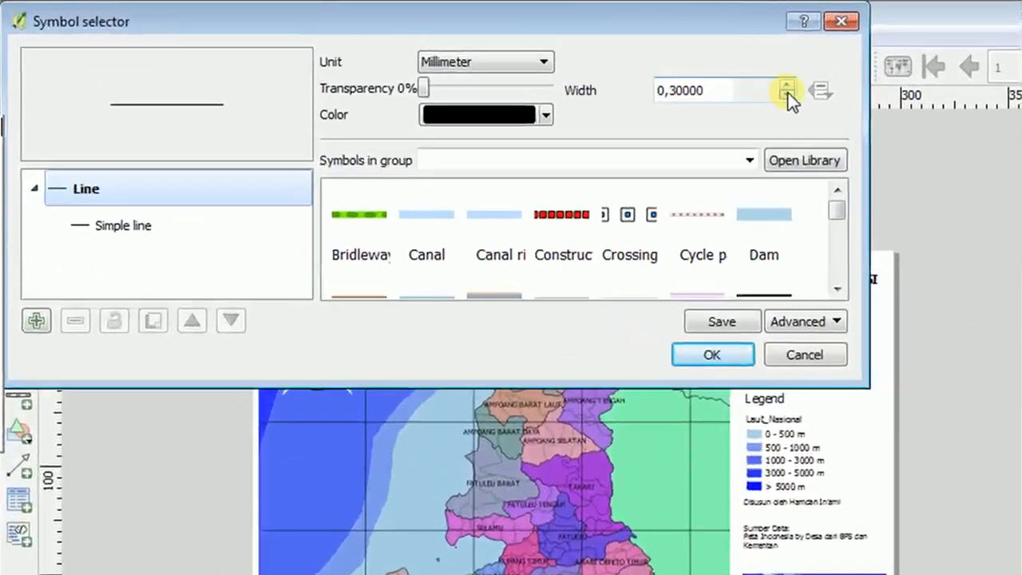
{"action": "left_click", "coordinate": [788, 95]}
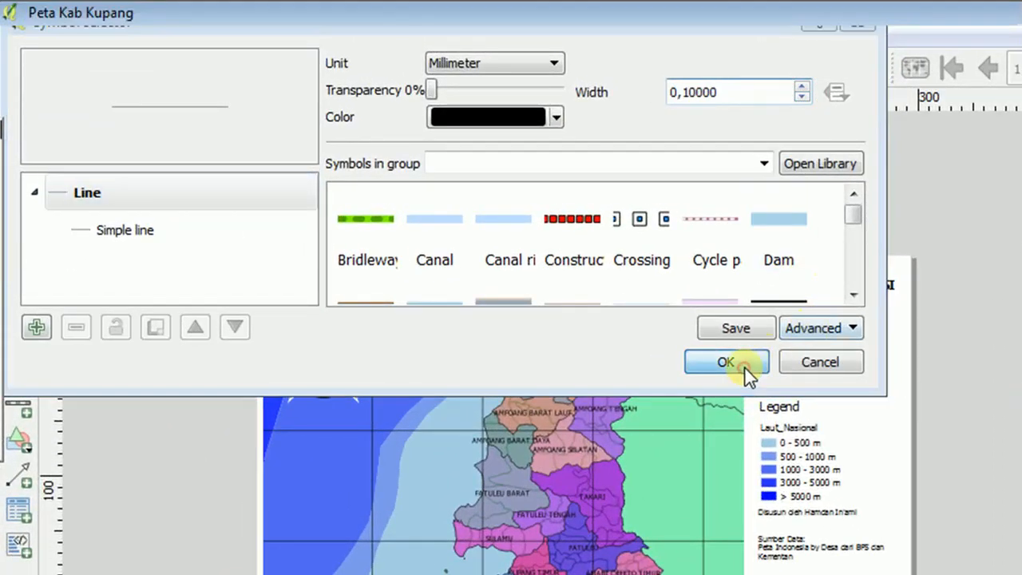
{"action": "left_click", "coordinate": [744, 365]}
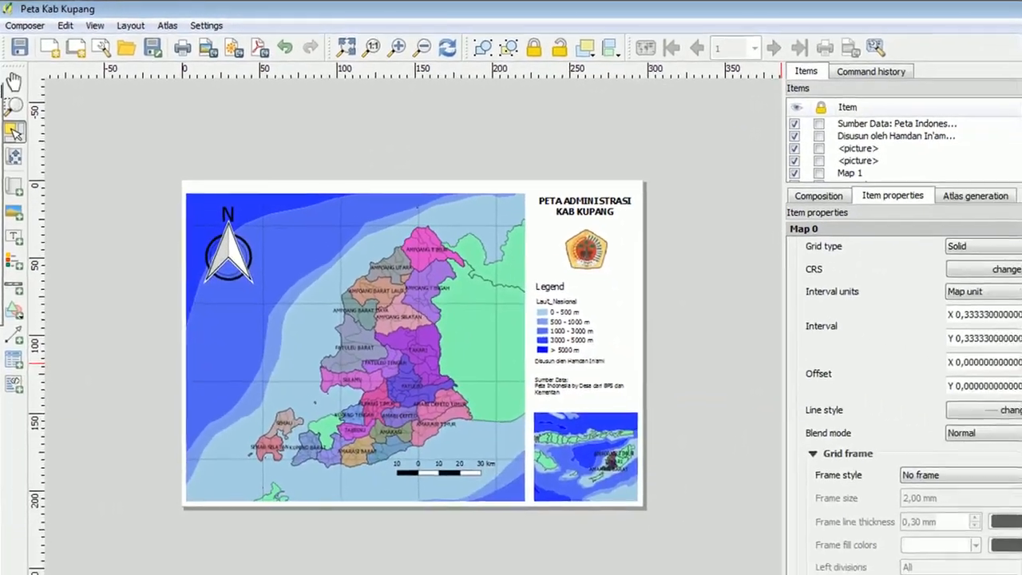
Keep the grid frame style at No frame and turn on drawing of the grid coordinates.
{"action": "left_click_drag", "start_coordinate": [1015, 347], "coordinate": [1014, 375]}
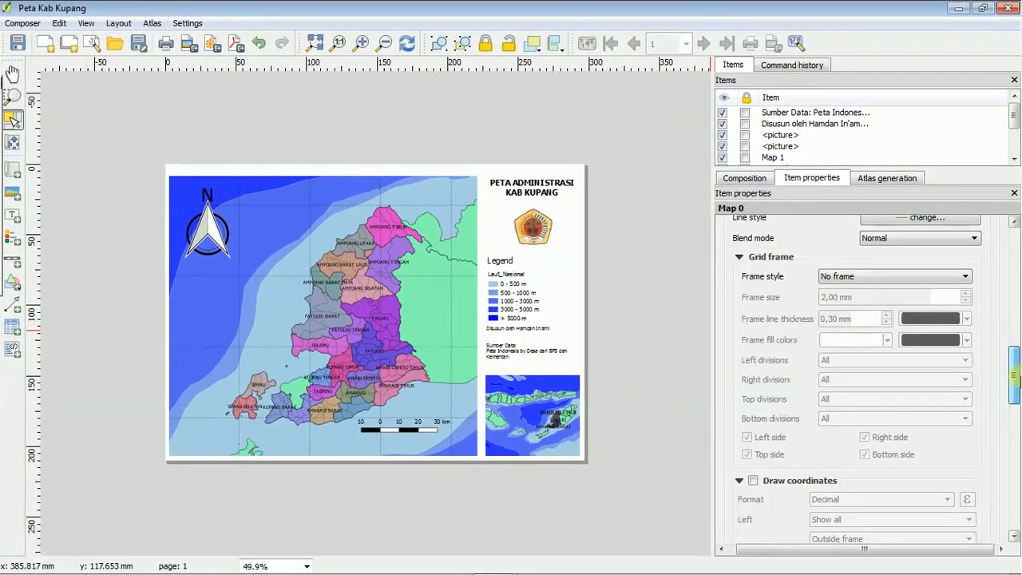
{"action": "left_click", "coordinate": [965, 276]}
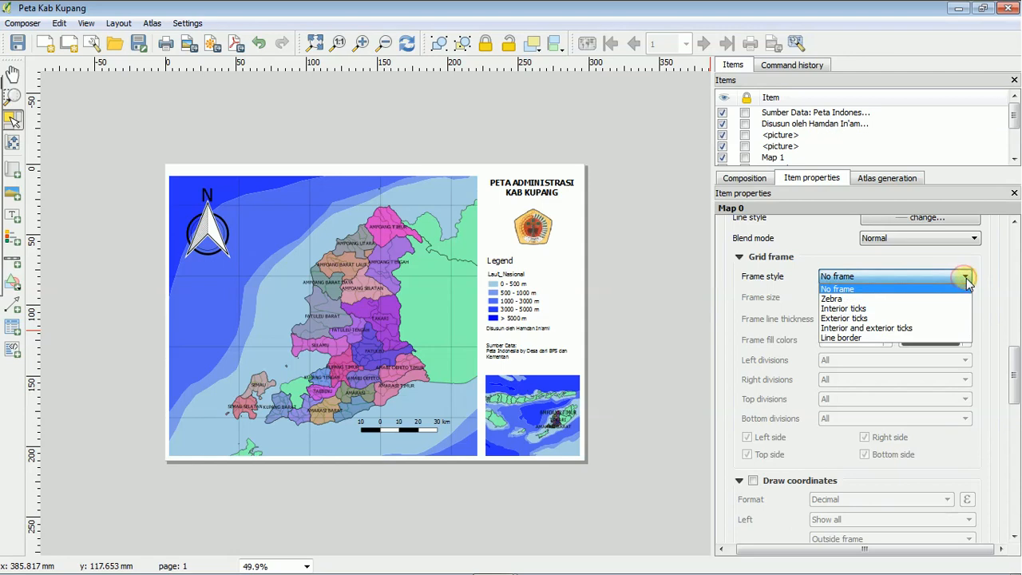
{"action": "left_click", "coordinate": [966, 278]}
{"action": "left_click_drag", "start_coordinate": [1015, 388], "coordinate": [1017, 413]}
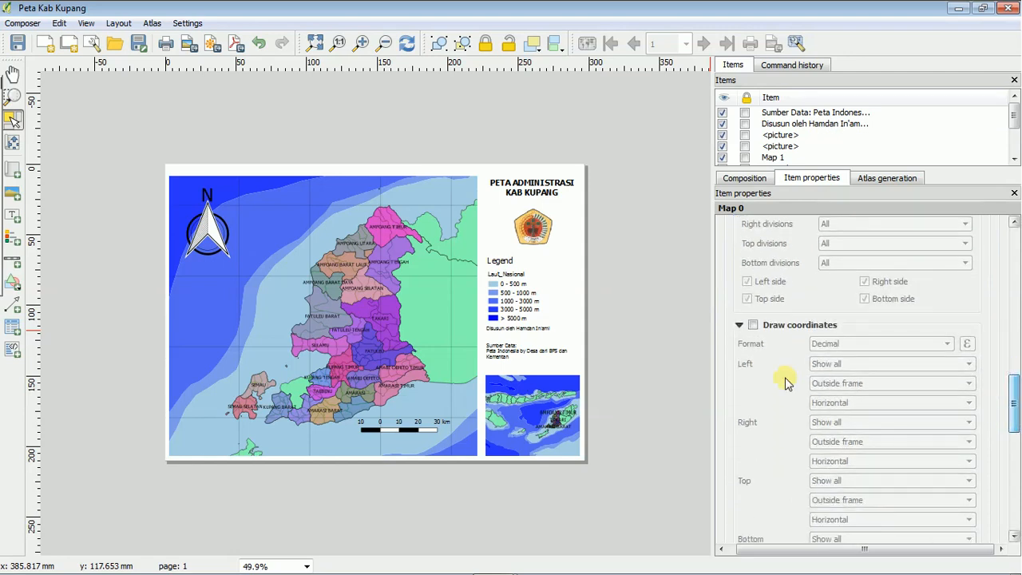
{"action": "left_click", "coordinate": [752, 326]}
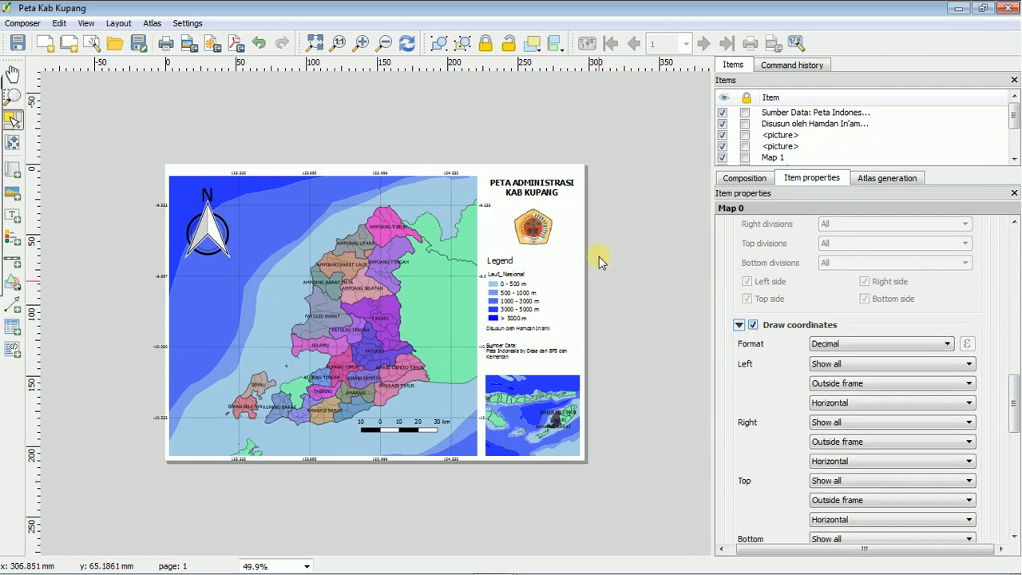
Set the orientation of the grid coordinates on the map's left side to Vertical ascending.
{"action": "left_click", "coordinate": [13, 96]}
{"action": "left_click_drag", "start_coordinate": [131, 152], "coordinate": [272, 234]}
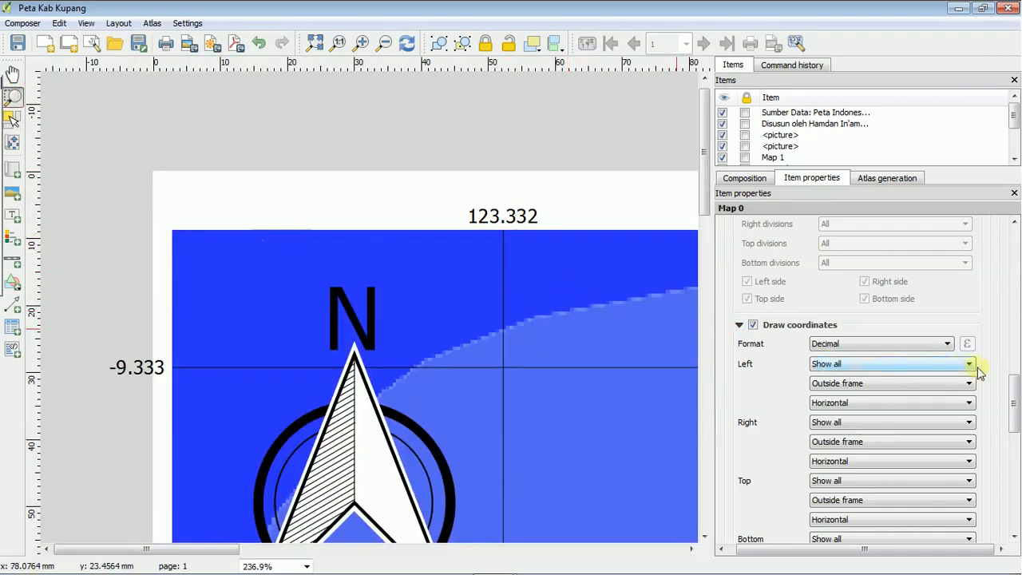
{"action": "mouse_move", "coordinate": [1015, 404]}
{"action": "left_mouse_down"}
{"action": "mouse_move", "coordinate": [1016, 450]}
{"action": "mouse_move", "coordinate": [1016, 412]}
{"action": "left_mouse_up"}
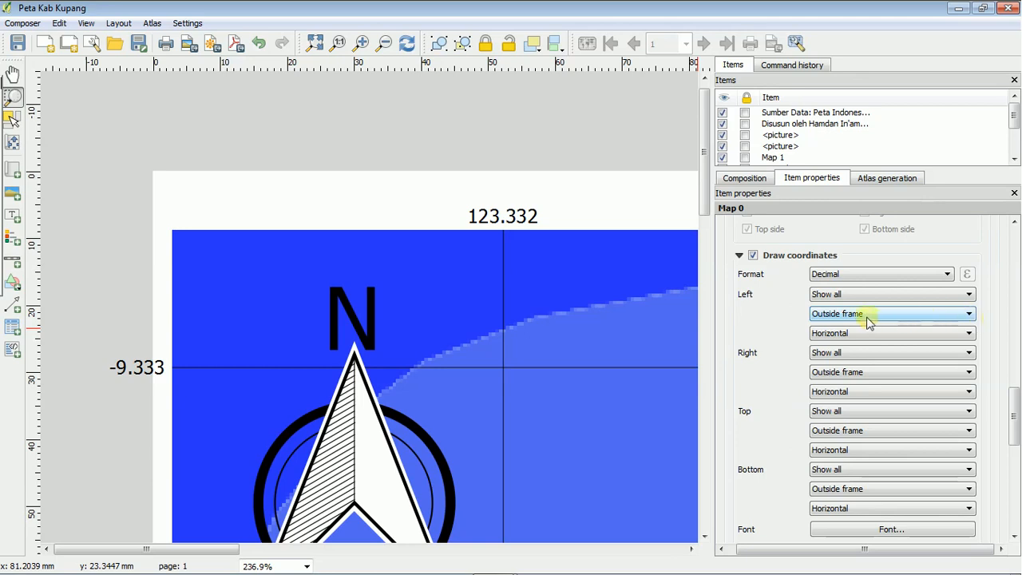
{"action": "left_click", "coordinate": [968, 334]}
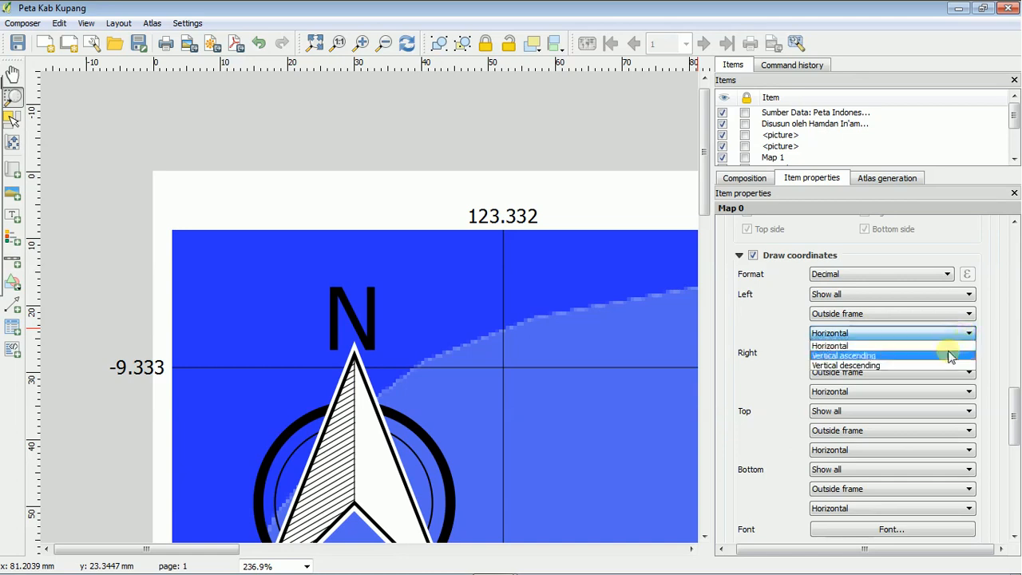
{"action": "left_click", "coordinate": [940, 355]}
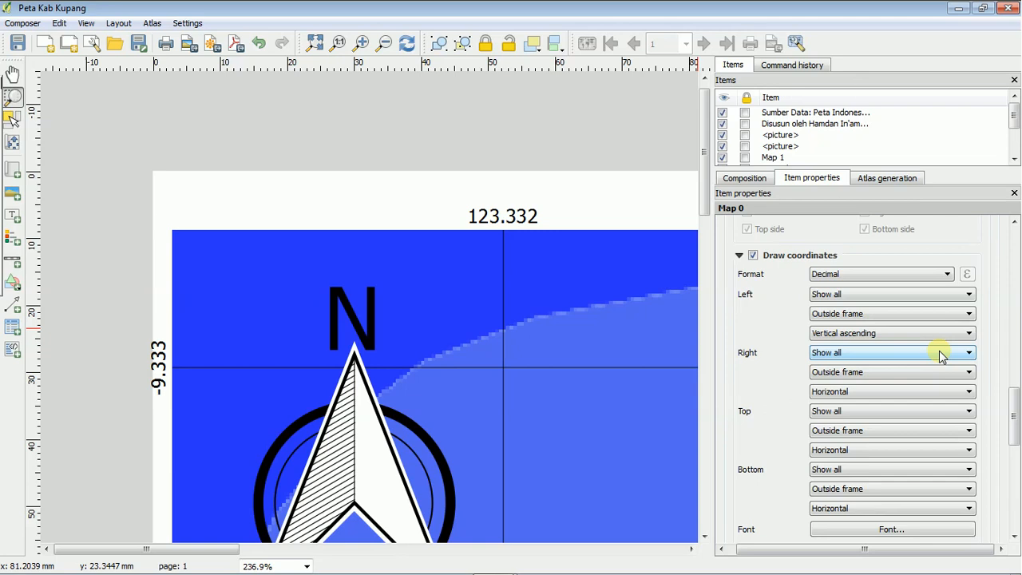
Set the orientation of the grid coordinates on the map's right side to Vertical ascending.
{"action": "left_click", "coordinate": [14, 74]}
{"action": "left_click_drag", "start_coordinate": [614, 323], "coordinate": [312, 197]}
{"action": "left_click_drag", "start_coordinate": [605, 305], "coordinate": [306, 219]}
{"action": "left_click_drag", "start_coordinate": [609, 260], "coordinate": [296, 219]}
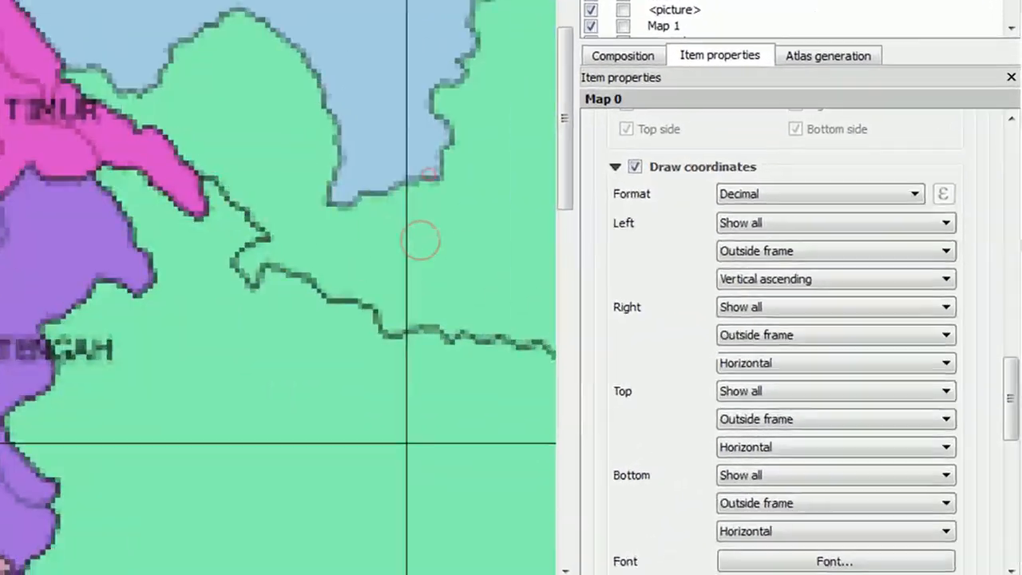
{"action": "left_click_drag", "start_coordinate": [339, 176], "coordinate": [234, 113]}
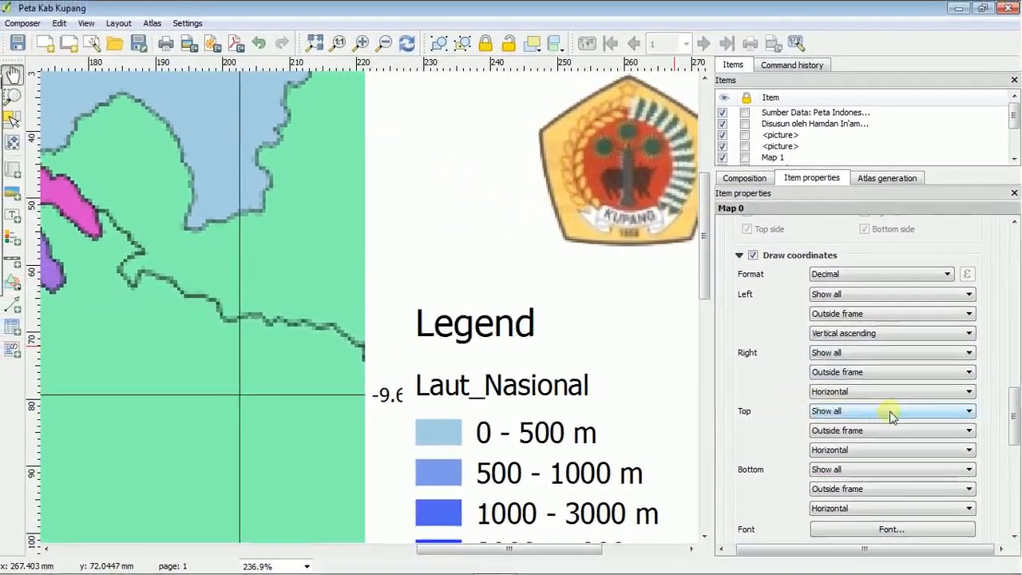
{"action": "left_click", "coordinate": [963, 399]}
{"action": "left_click", "coordinate": [945, 414]}
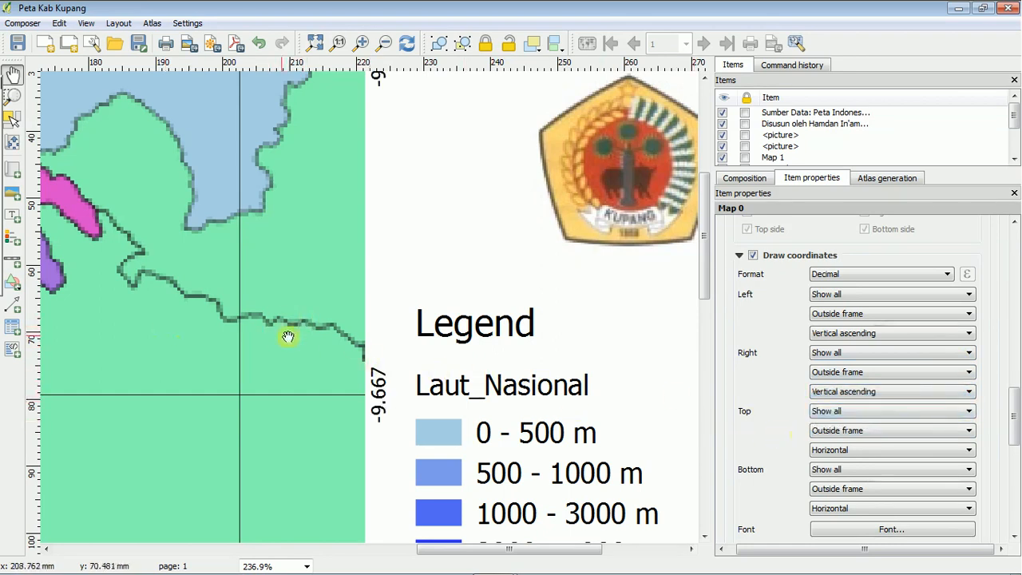
{"action": "scroll", "coordinate": [209, 315], "scroll_direction": "down", "scroll_amount": 1}
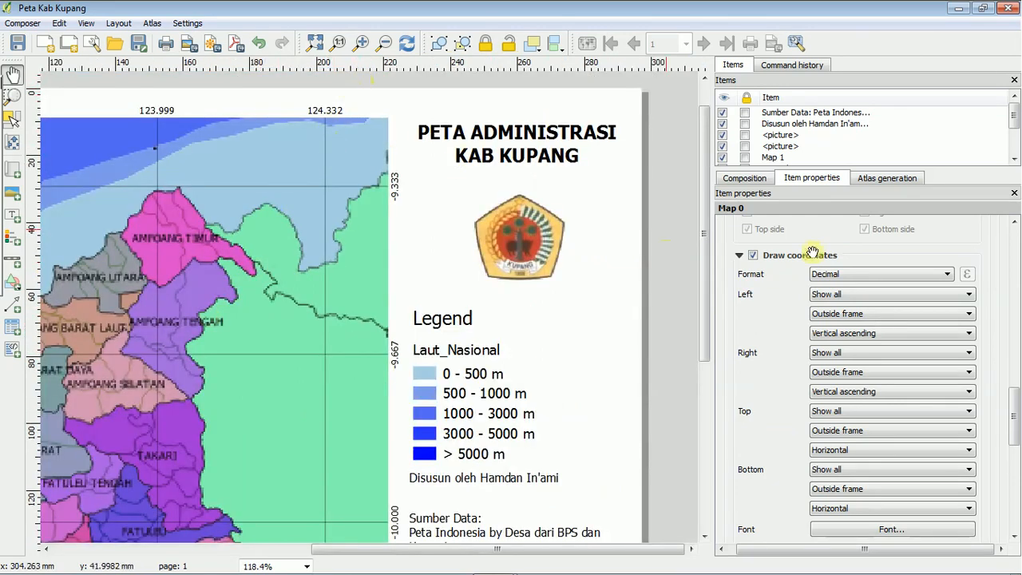
Set the coordinate precision of the main map's grid labels to 2 decimals.
{"action": "left_click_drag", "start_coordinate": [1015, 409], "coordinate": [1016, 431]}
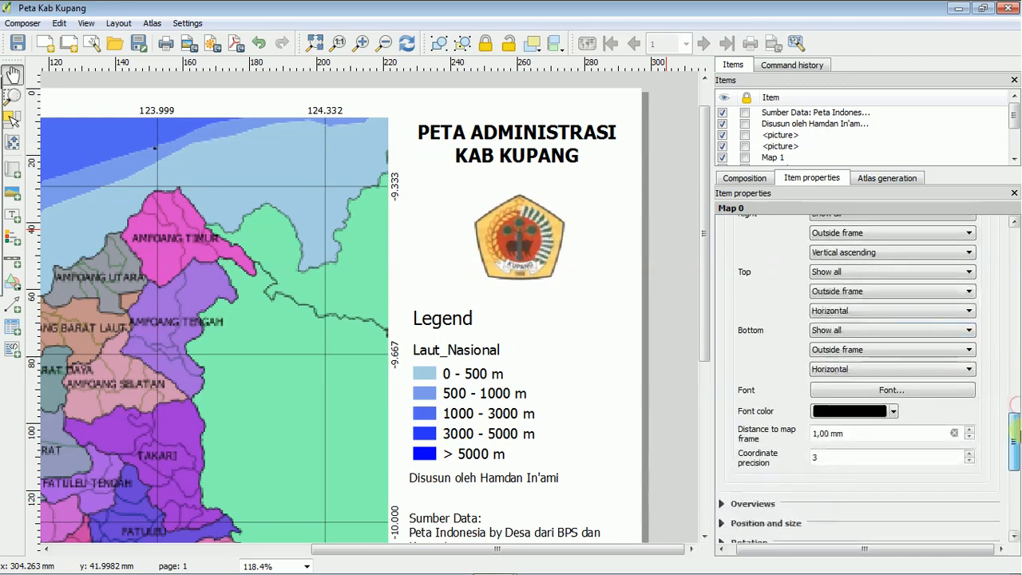
{"action": "left_click", "coordinate": [969, 461]}
{"action": "left_click", "coordinate": [969, 460]}
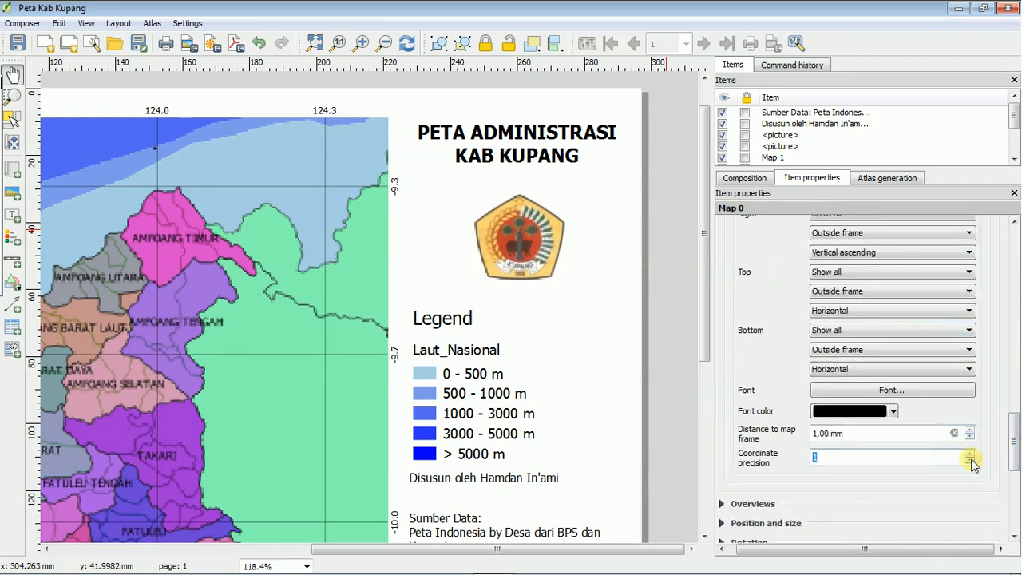
{"action": "left_click", "coordinate": [969, 462]}
{"action": "left_click", "coordinate": [968, 452]}
{"action": "left_click", "coordinate": [969, 461]}
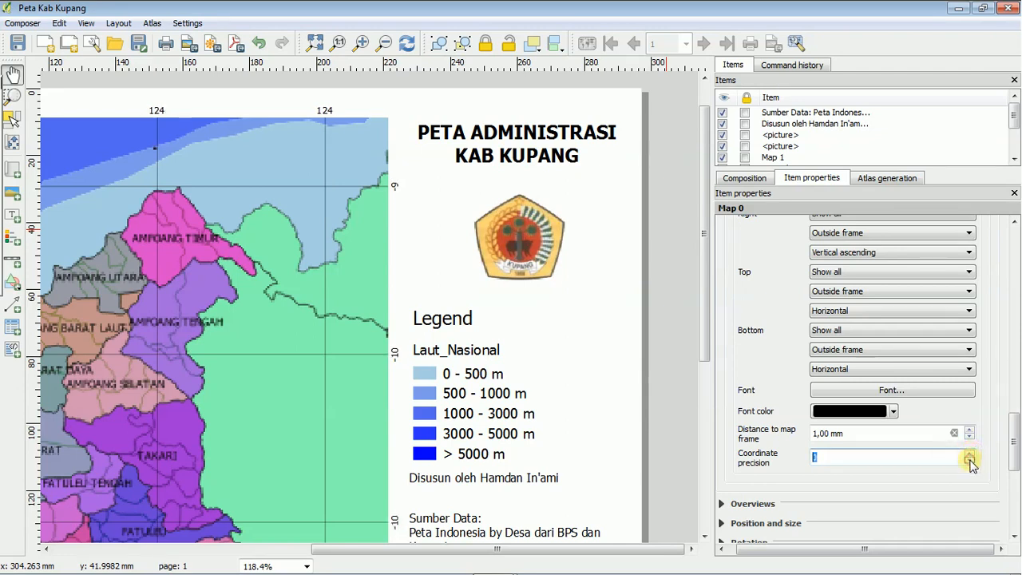
{"action": "left_click", "coordinate": [969, 451]}
{"action": "left_click", "coordinate": [969, 452]}
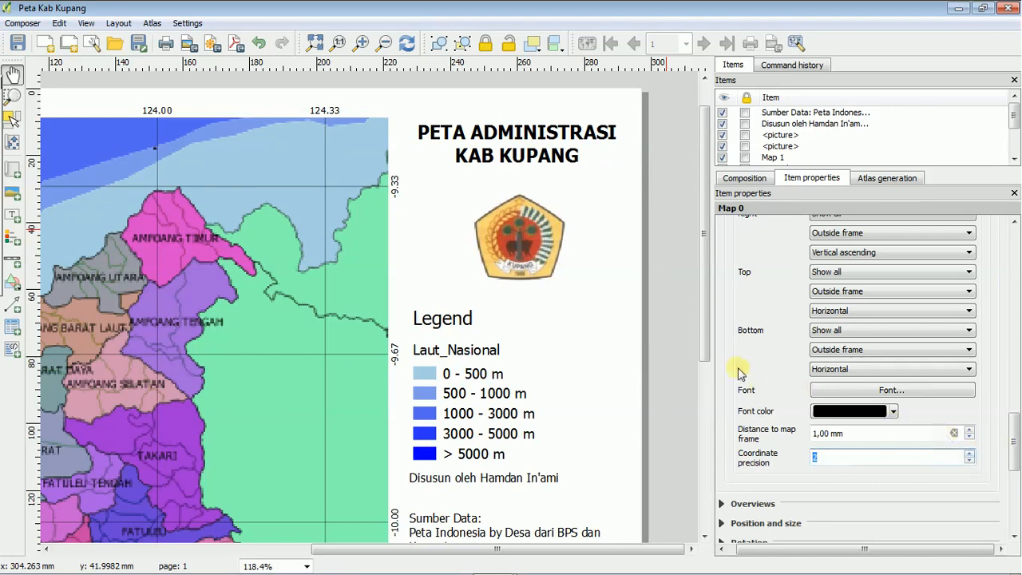
Narrow the main map by moving its left edge inward about 5 mm, making room for the coordinate labels.
{"action": "scroll", "coordinate": [485, 328], "scroll_direction": "down", "scroll_amount": 1}
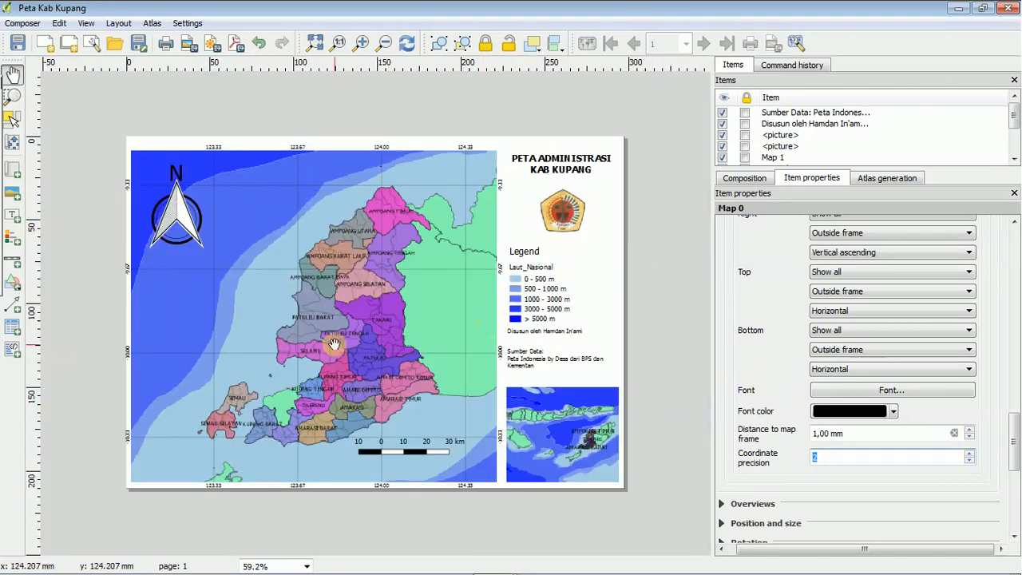
{"action": "left_click", "coordinate": [12, 96]}
{"action": "left_click_drag", "start_coordinate": [108, 125], "coordinate": [249, 509]}
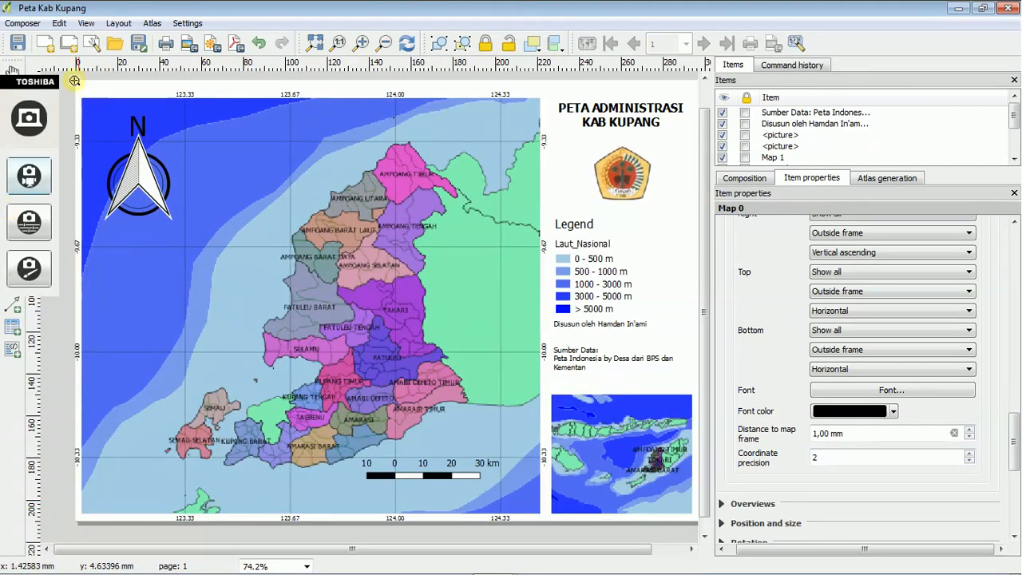
{"action": "left_click", "coordinate": [13, 117]}
{"action": "left_click", "coordinate": [225, 111]}
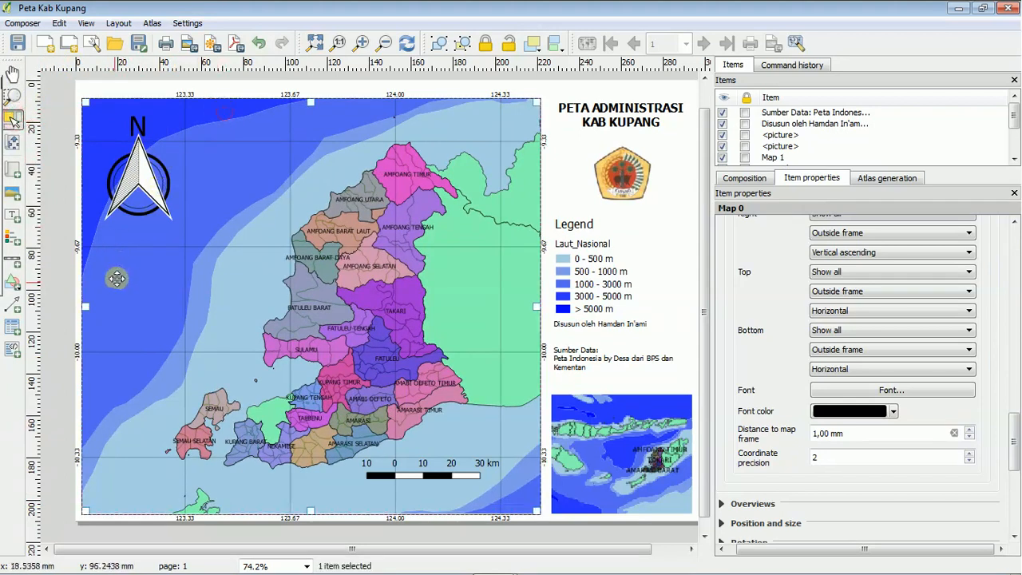
{"action": "left_click_drag", "start_coordinate": [87, 304], "coordinate": [99, 306]}
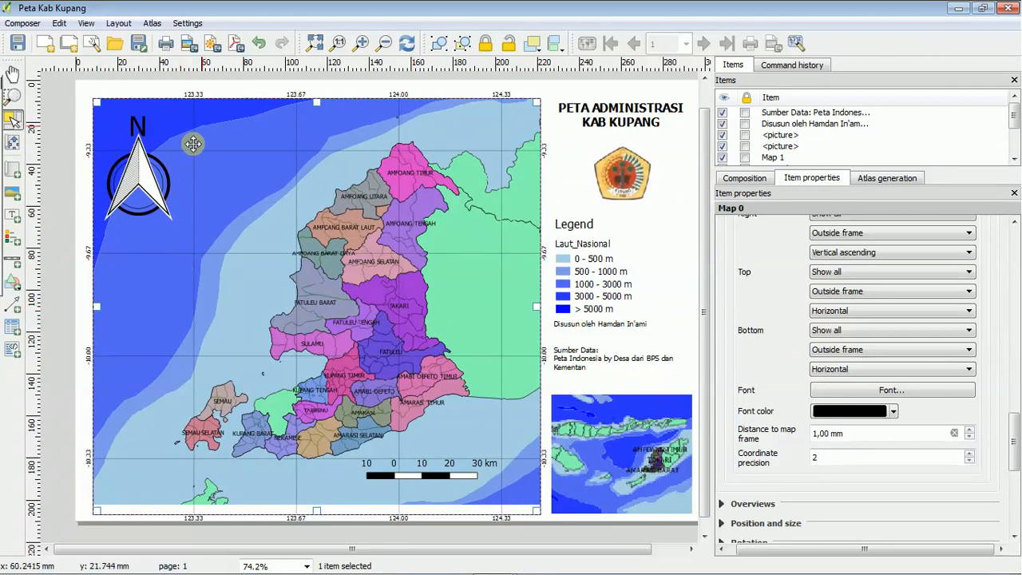
{"action": "left_click", "coordinate": [234, 94]}
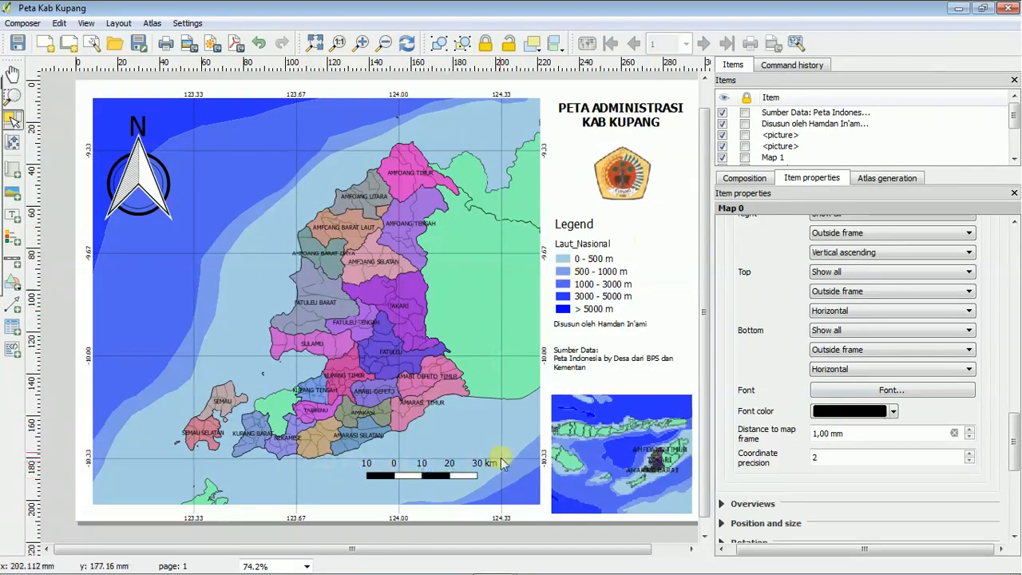
Shift the content inside the main map frame slightly to recentre the regency between the north arrow and scale bar.
{"action": "left_click", "coordinate": [12, 141]}
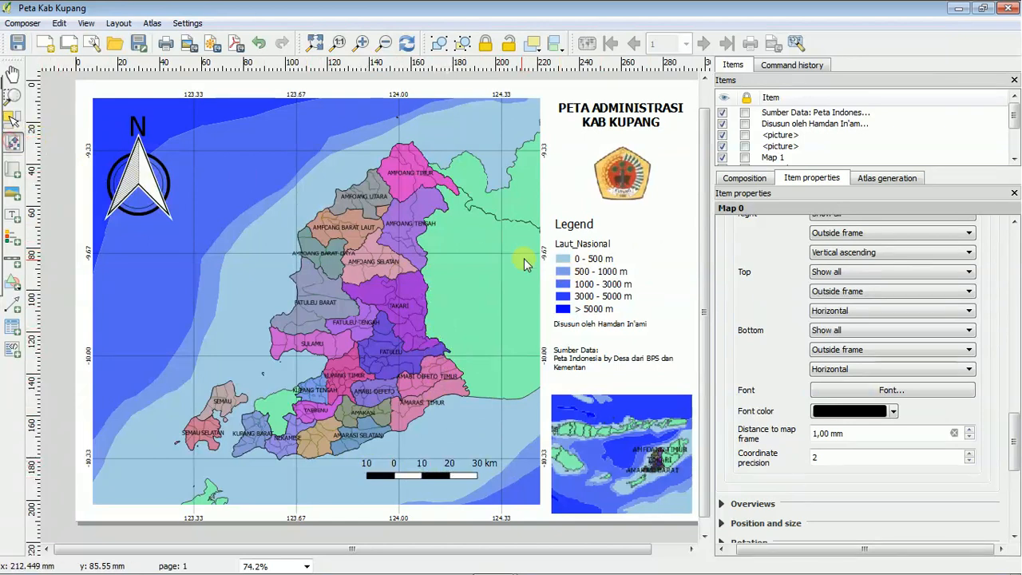
{"action": "left_click_drag", "start_coordinate": [465, 315], "coordinate": [459, 320]}
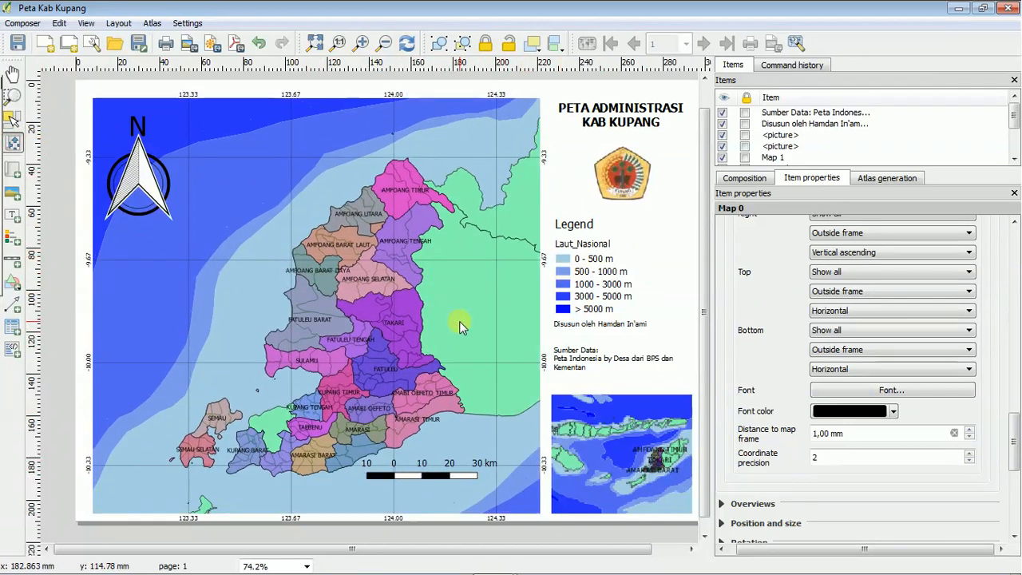
{"action": "left_click_drag", "start_coordinate": [458, 321], "coordinate": [459, 316]}
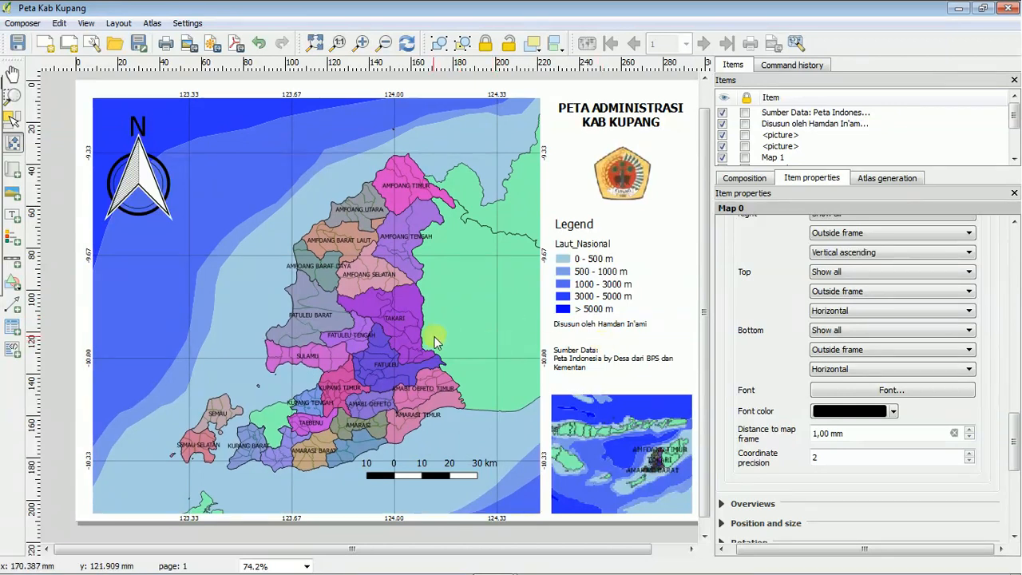
{"action": "left_click_drag", "start_coordinate": [431, 342], "coordinate": [435, 339]}
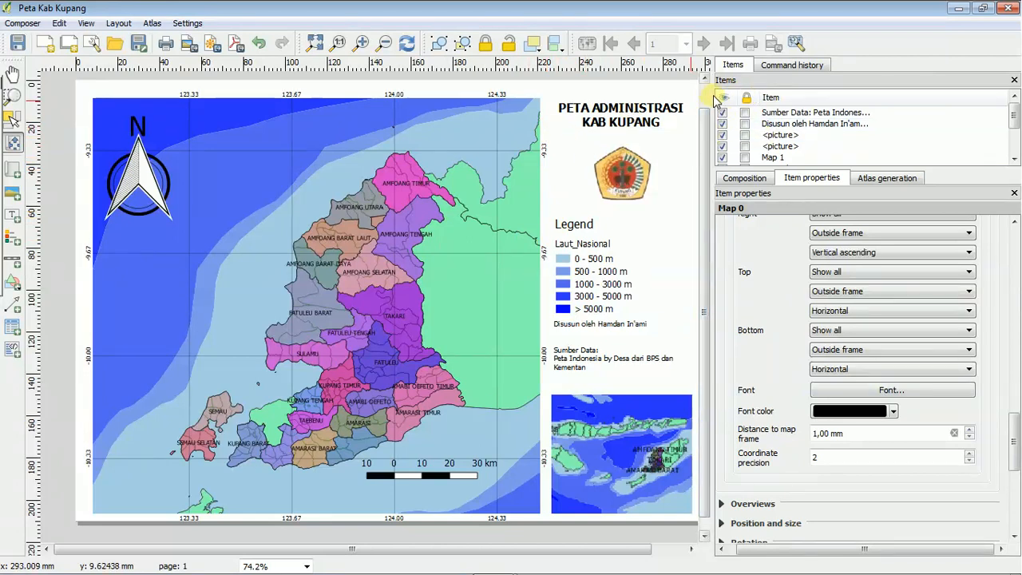
Start exporting the layout as an image in JPEG format with the file name Peta Admistasi Kab Kupang.
{"action": "left_click_drag", "start_coordinate": [710, 94], "coordinate": [766, 94]}
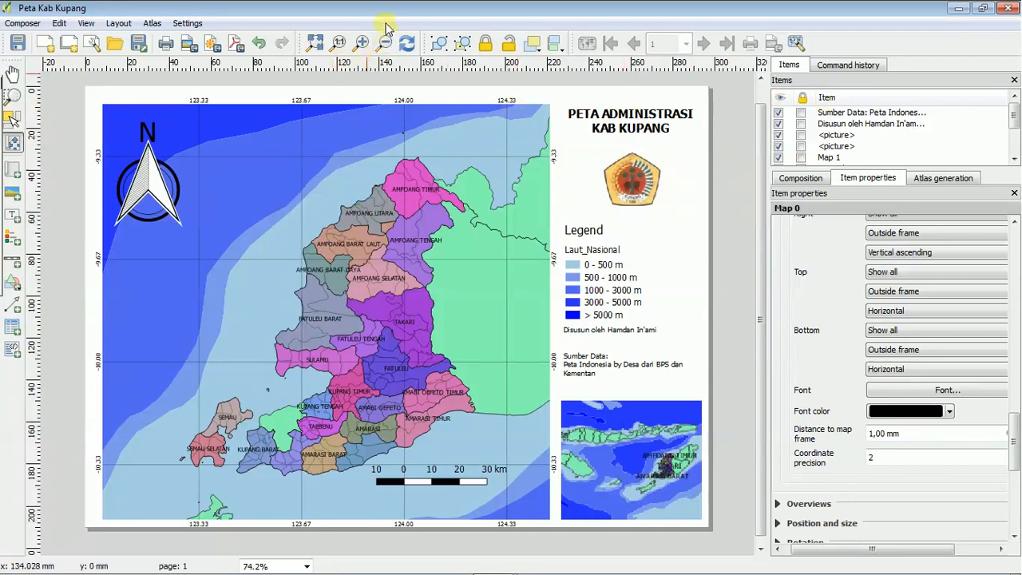
{"action": "left_click", "coordinate": [189, 46]}
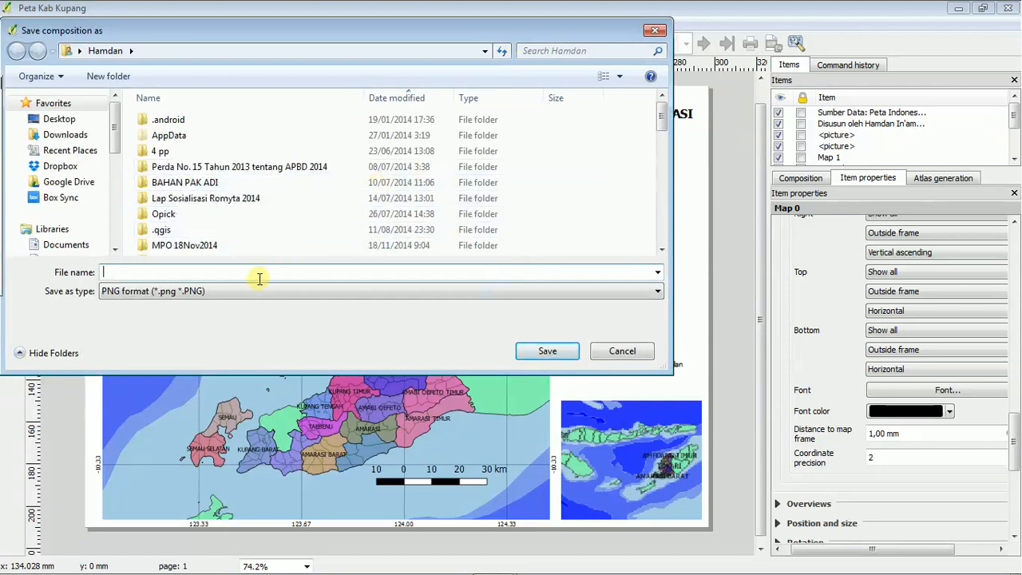
{"action": "left_click", "coordinate": [541, 292]}
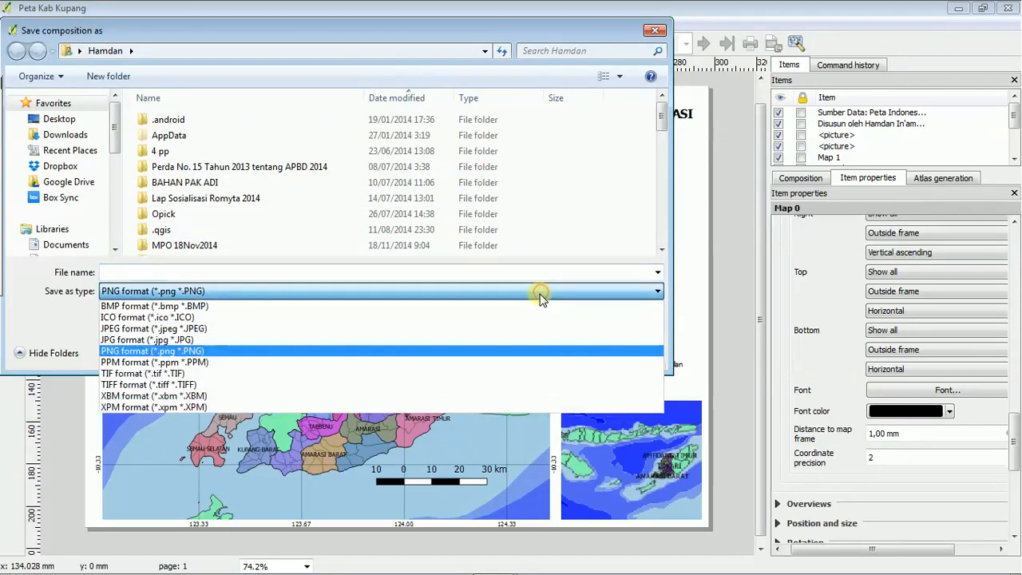
{"action": "left_click", "coordinate": [308, 327]}
{"action": "left_click", "coordinate": [230, 272]}
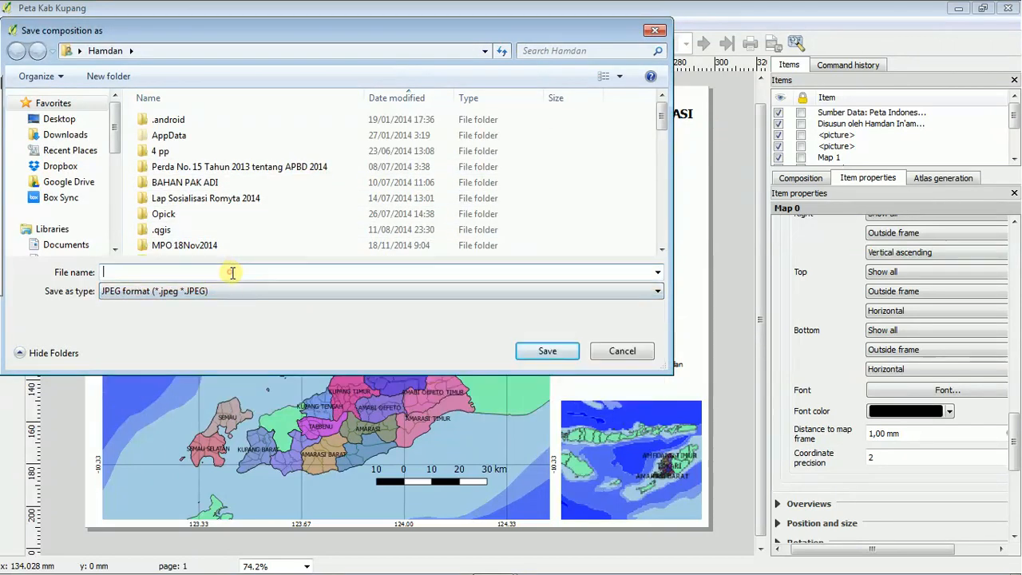
{"action": "type", "text": "Peta Admnis"}
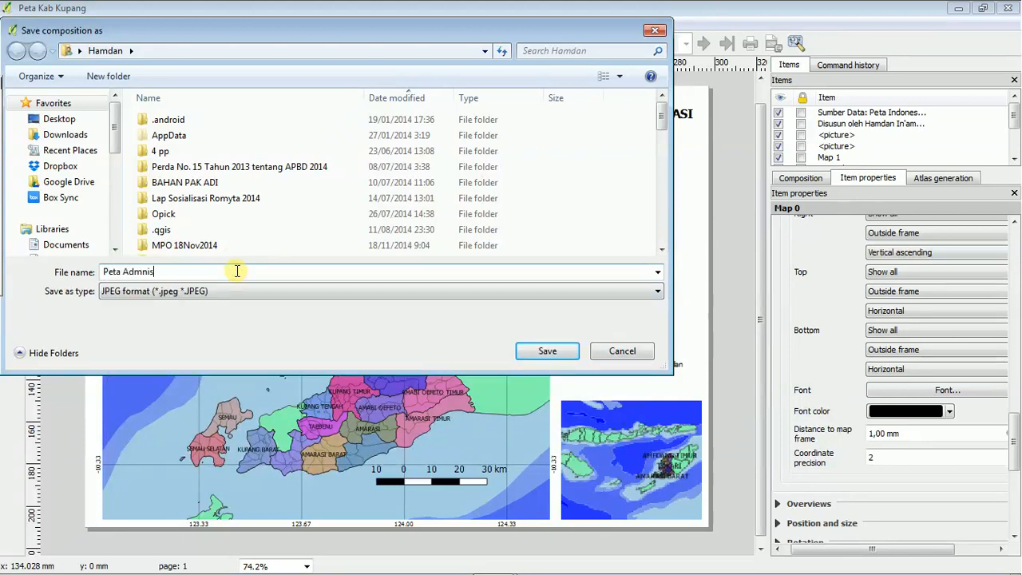
{"action": "key", "text": "BackSpace"}
{"action": "key", "text": "BackSpace"}
Save the exported image in the Belajar QGIS folder on Local Disk (D:) at a resolution of 300 dpi.
{"action": "left_click_drag", "start_coordinate": [115, 128], "coordinate": [116, 203]}
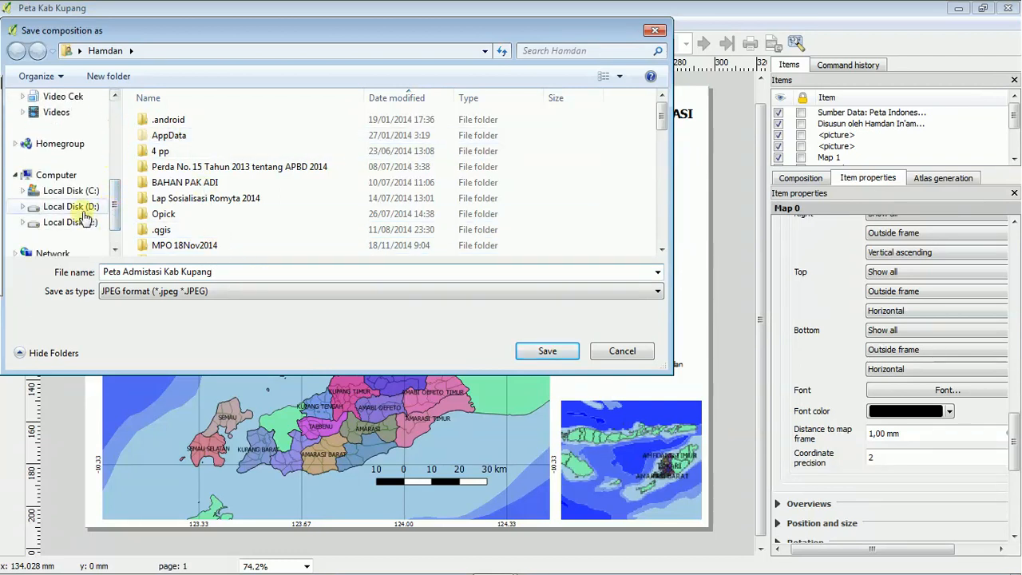
{"action": "left_click", "coordinate": [83, 212]}
{"action": "left_click", "coordinate": [216, 183]}
{"action": "key", "text": "b"}
{"action": "key", "text": "b"}
{"action": "key", "text": "b"}
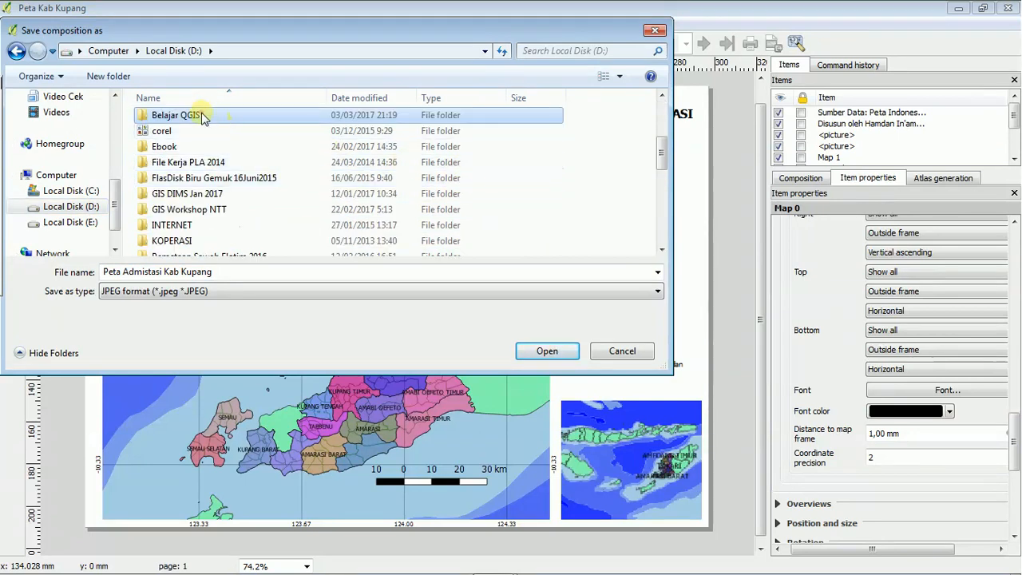
{"action": "double_click", "coordinate": [202, 117]}
{"action": "left_click", "coordinate": [563, 354]}
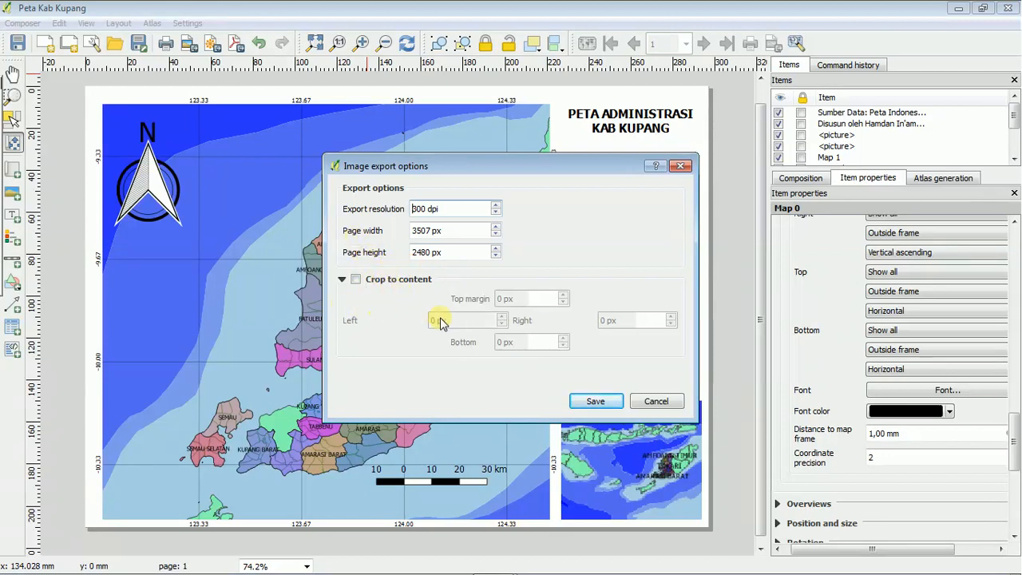
{"action": "left_click", "coordinate": [600, 403]}
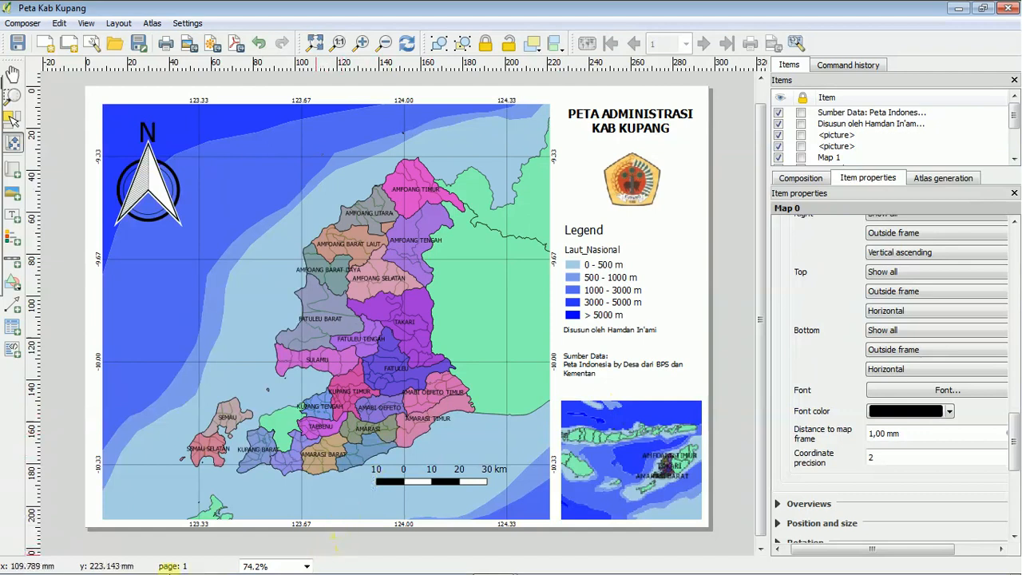
Switch to Windows Explorer and open the exported JPEG Peta Admistasi Kab Kupang from D:\Belajar QGIS to view it.
{"action": "left_click", "coordinate": [93, 564]}
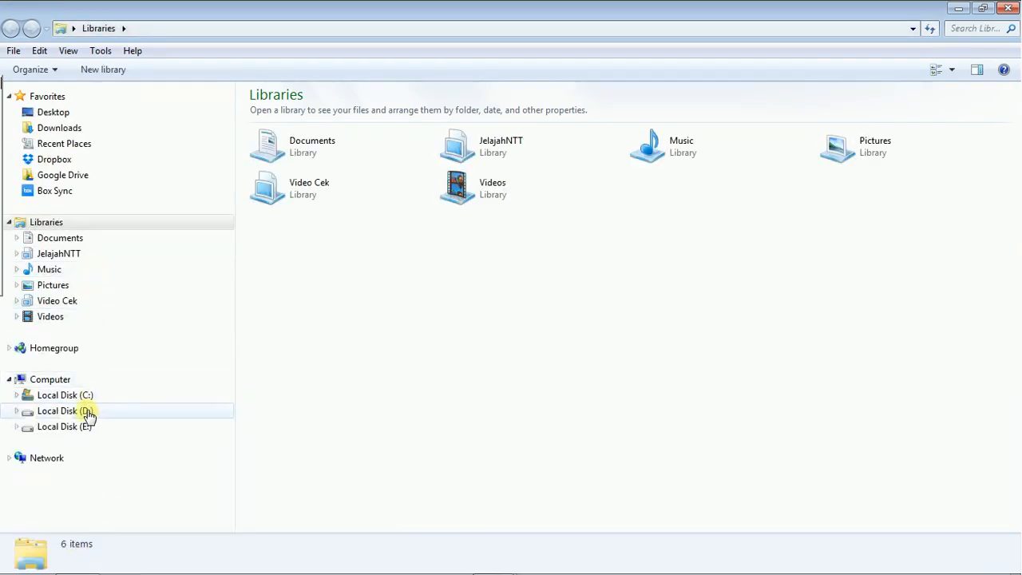
{"action": "left_click", "coordinate": [87, 411]}
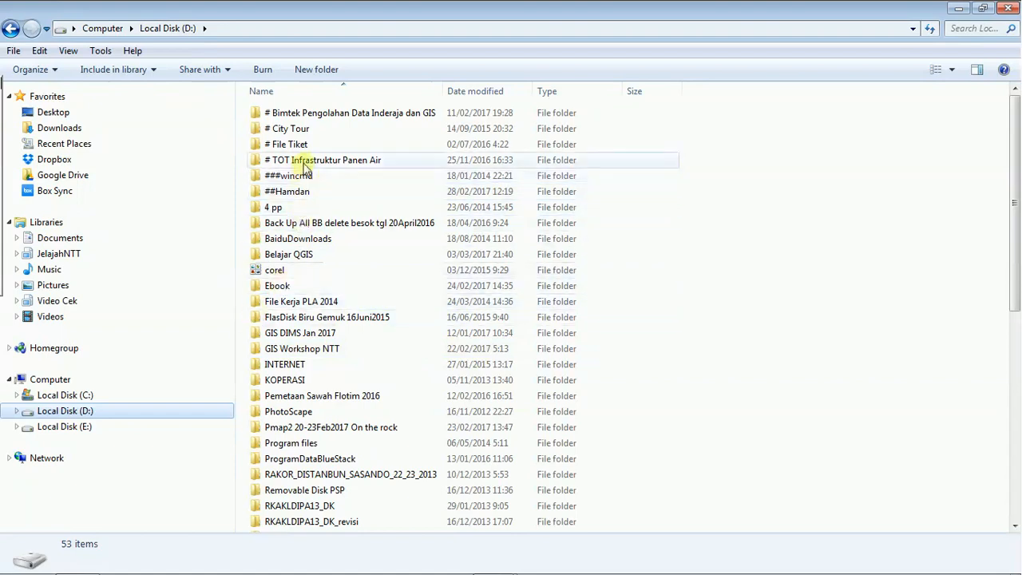
{"action": "left_click", "coordinate": [303, 242]}
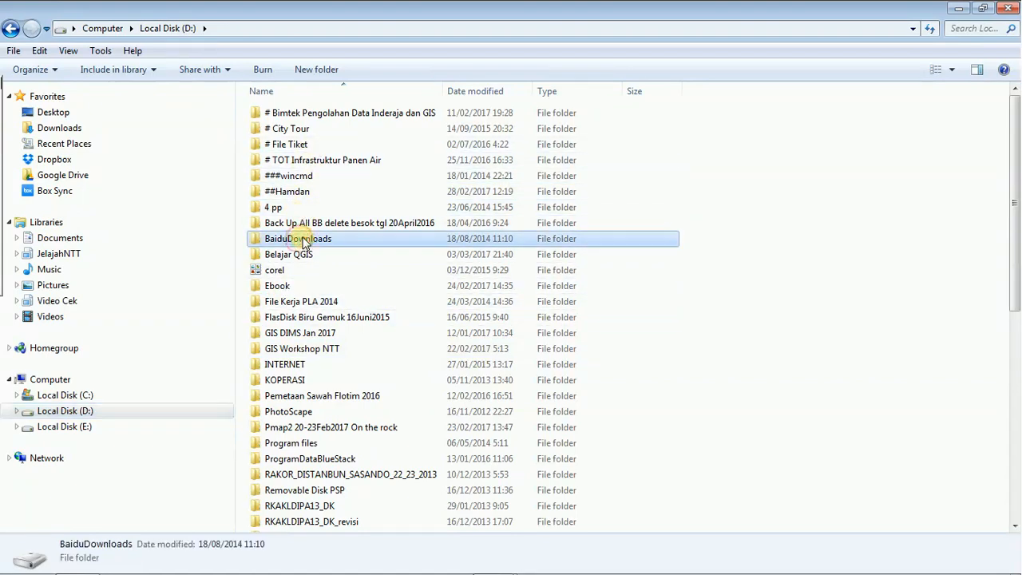
{"action": "left_click", "coordinate": [299, 254]}
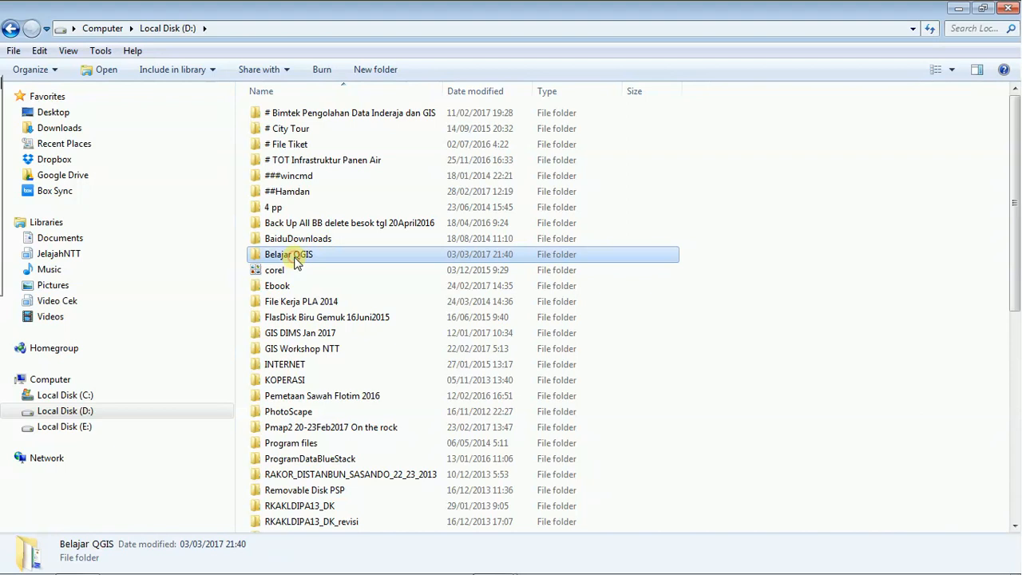
{"action": "double_click", "coordinate": [295, 260]}
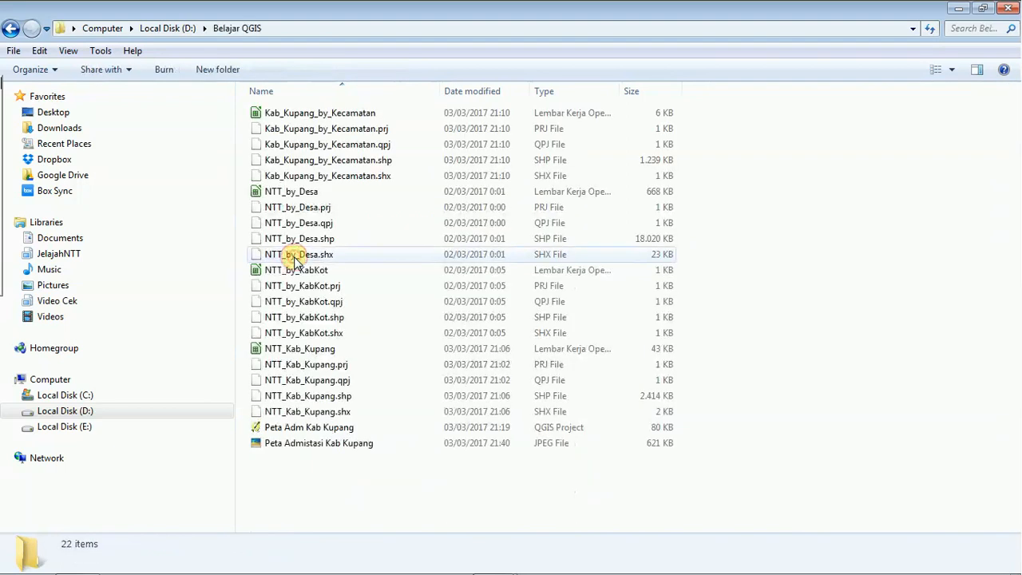
{"action": "left_click", "coordinate": [367, 449]}
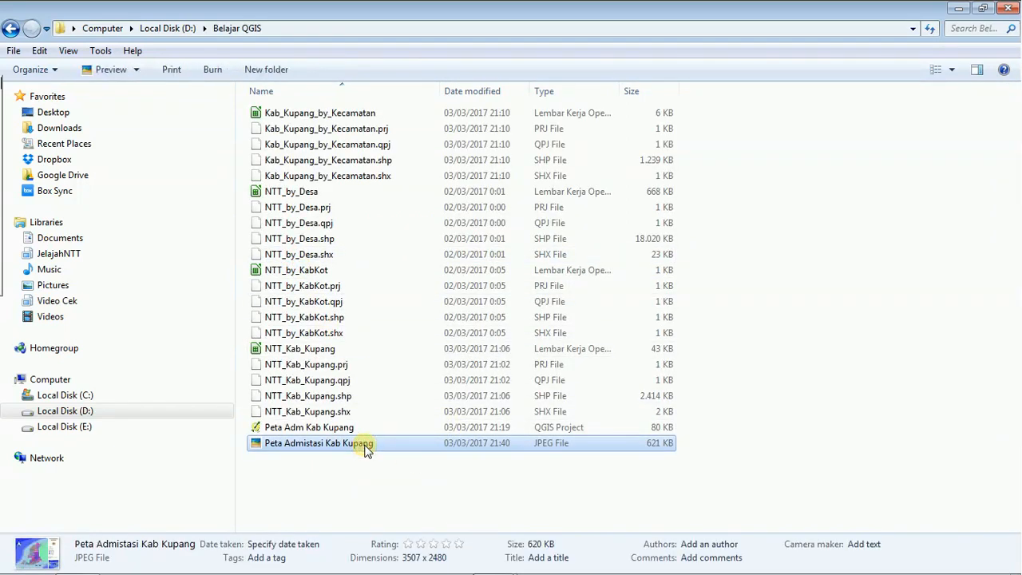
{"action": "double_click", "coordinate": [364, 448]}
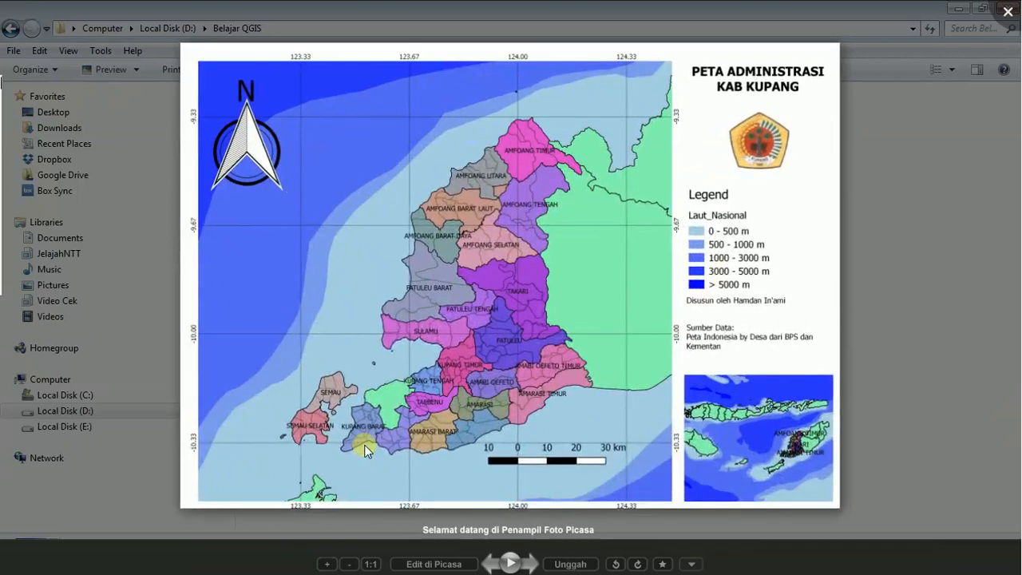